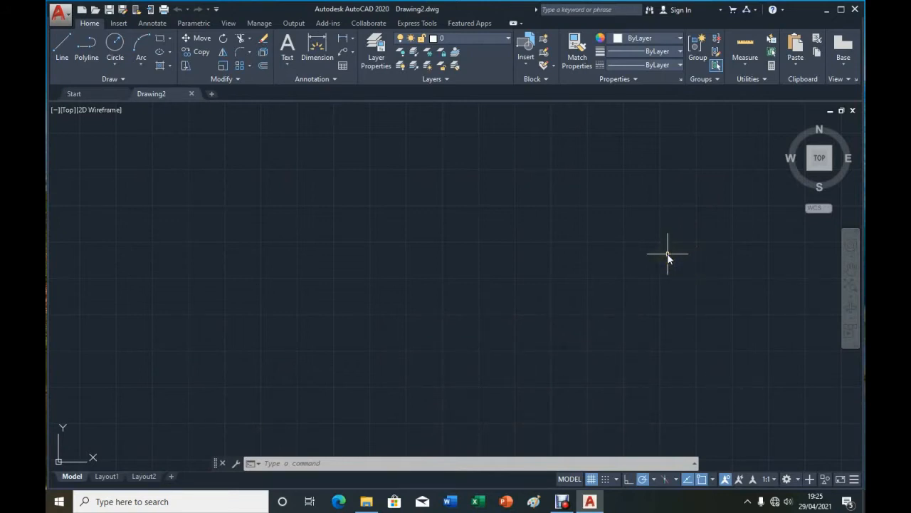
{"action": "left_click", "coordinate": [609, 258]}
{"action": "left_click", "coordinate": [607, 280]}
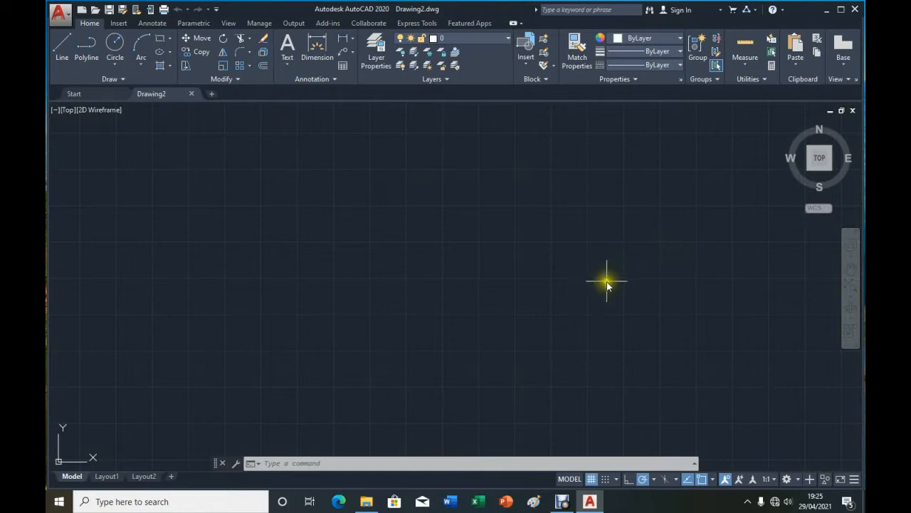
{"action": "left_click", "coordinate": [608, 116]}
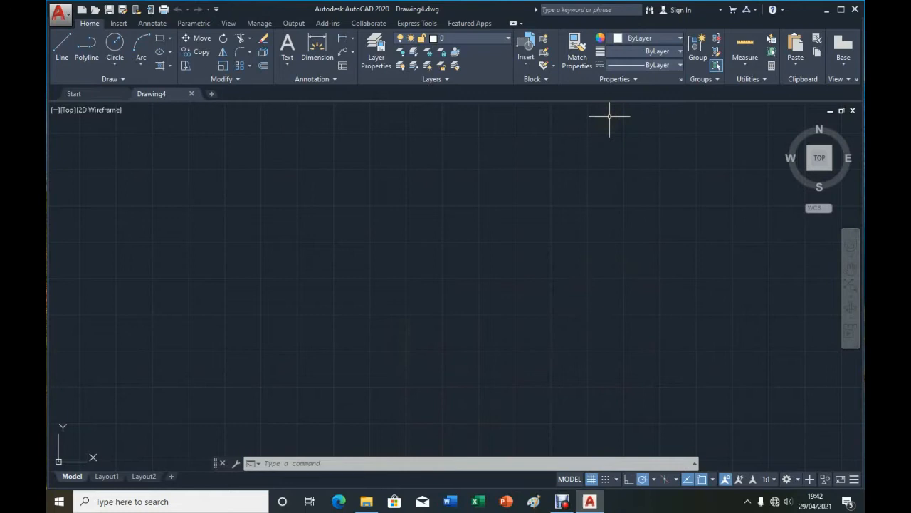
{"action": "left_click", "coordinate": [593, 217]}
Open the layer manager and create a new layer named Garis Benda.
{"action": "left_click", "coordinate": [381, 62]}
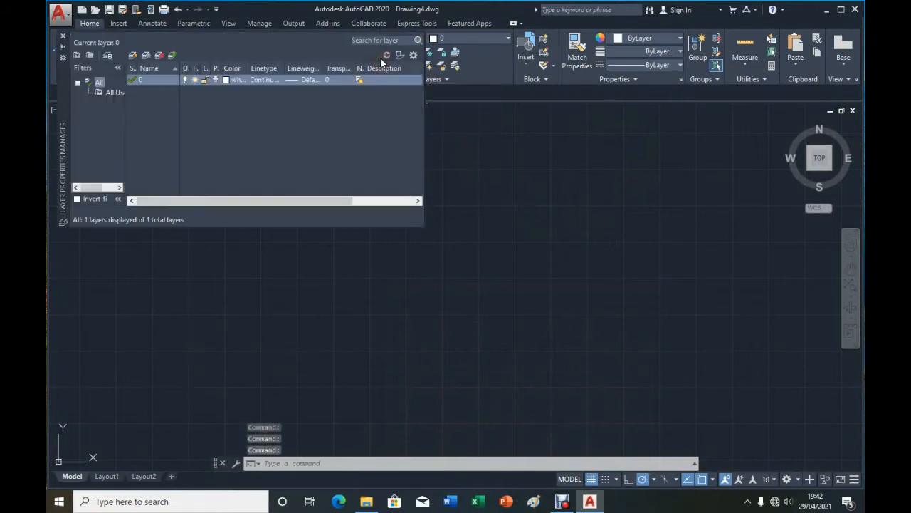
{"action": "left_click", "coordinate": [289, 176]}
{"action": "left_click", "coordinate": [133, 56]}
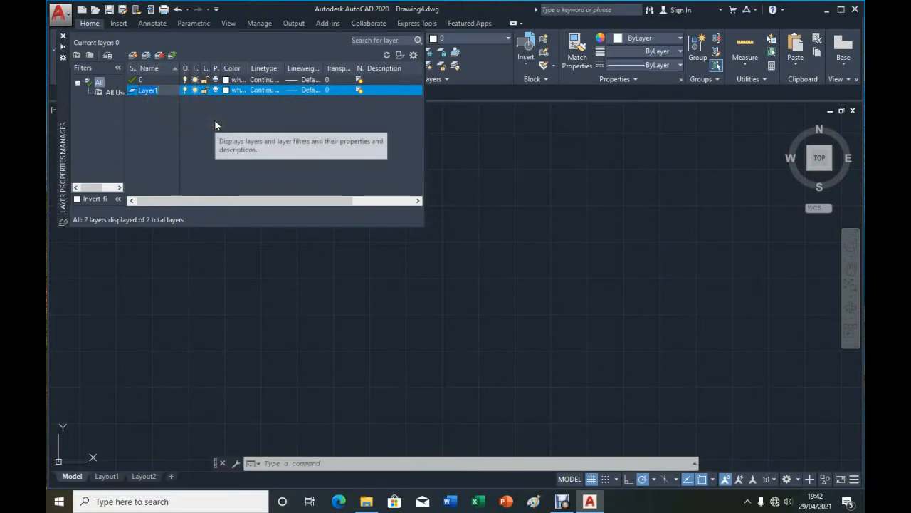
{"action": "type", "text": "G"}
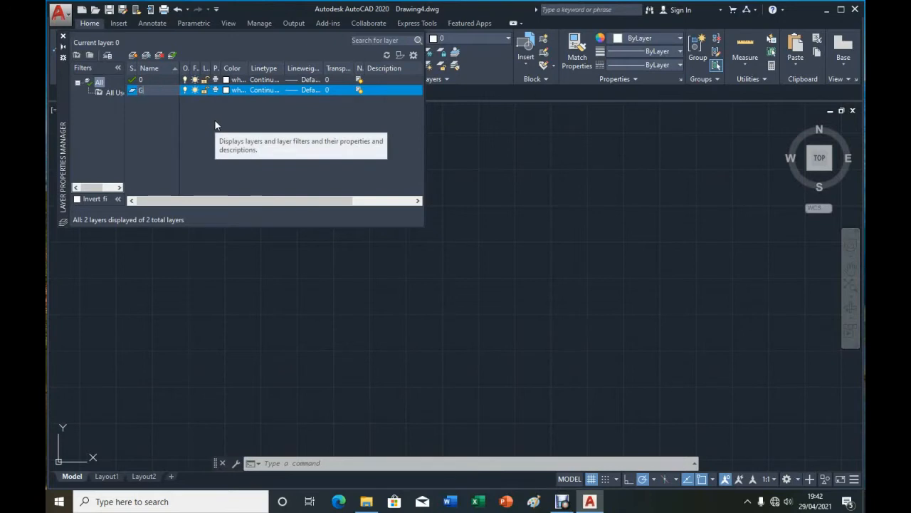
{"action": "type", "text": "aris Benda"}
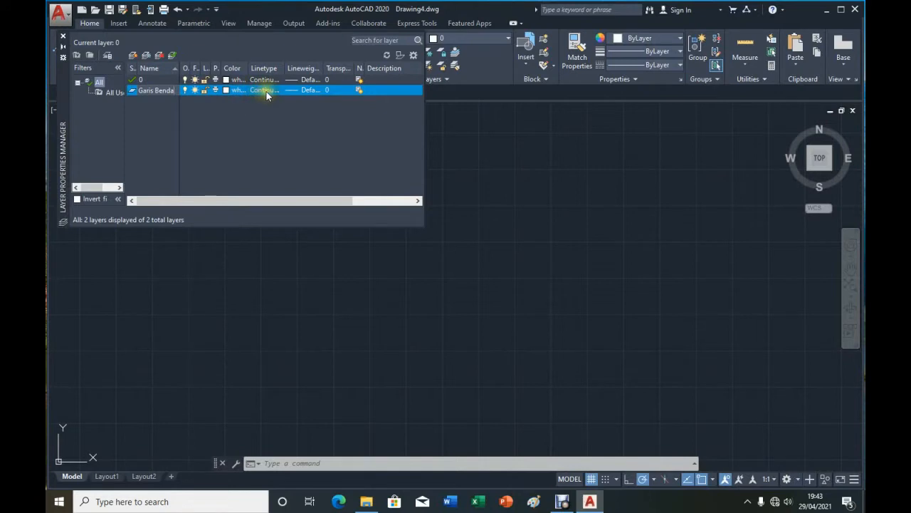
Set the lineweight of the Garis Benda layer to 0.50 mm.
{"action": "left_click", "coordinate": [304, 91]}
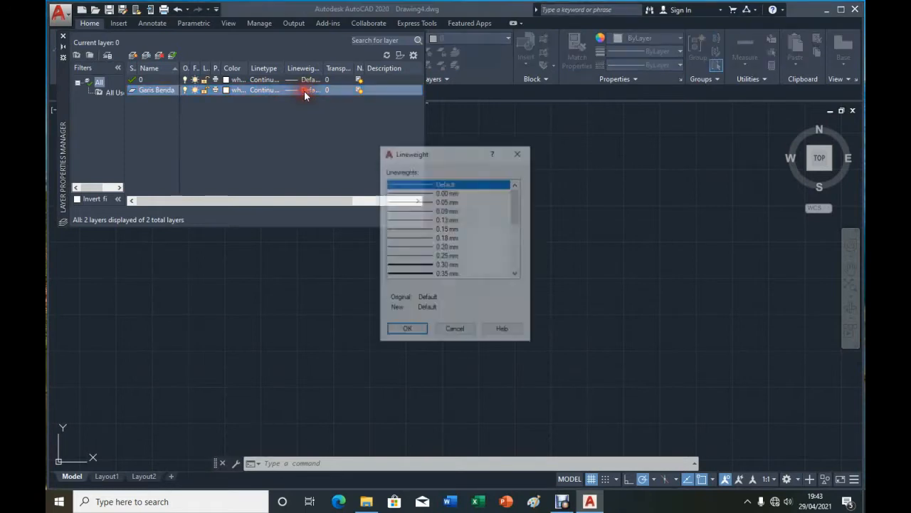
{"action": "left_click_drag", "start_coordinate": [515, 207], "coordinate": [516, 215]}
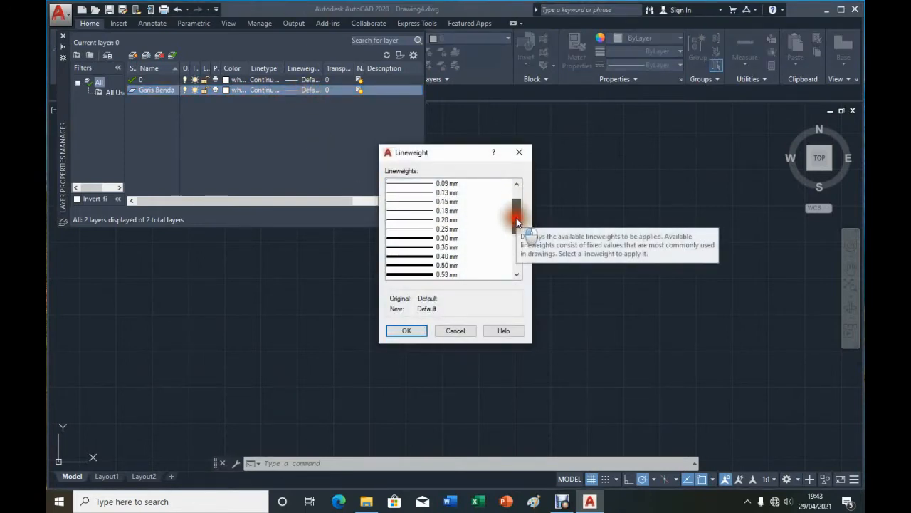
{"action": "left_click", "coordinate": [453, 266]}
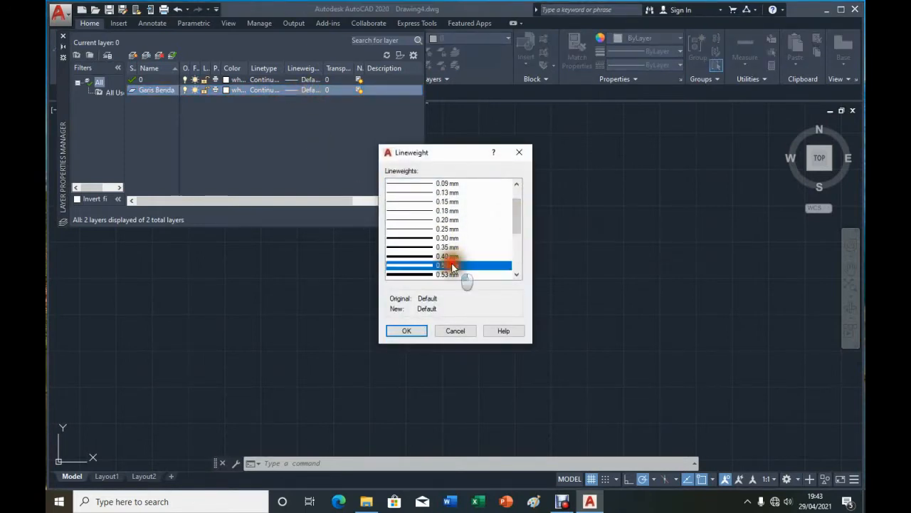
{"action": "left_click", "coordinate": [410, 331]}
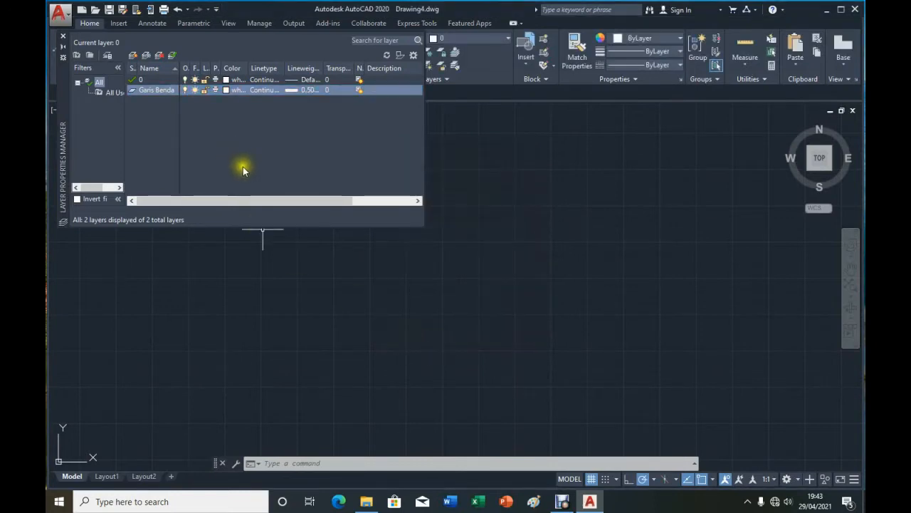
Create a layer named Garis Ukur and set its color to yellow.
{"action": "left_click", "coordinate": [134, 56]}
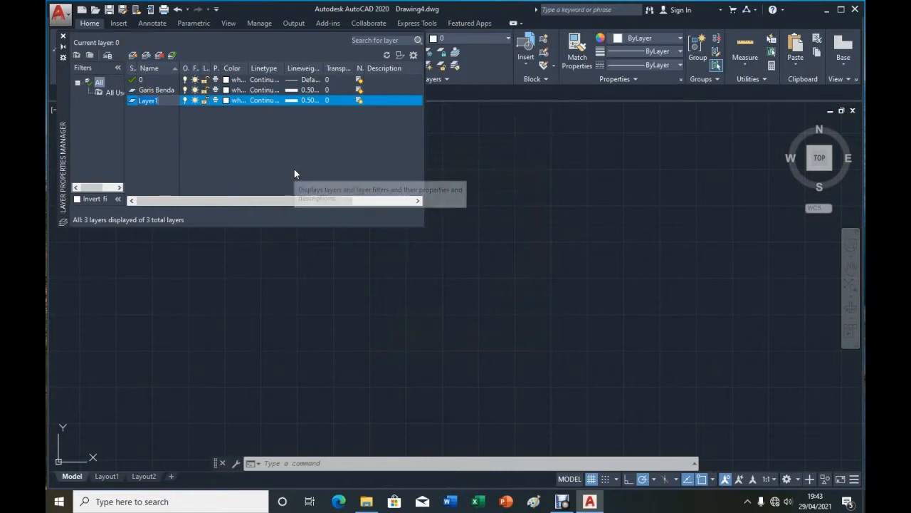
{"action": "type", "text": "Garis"}
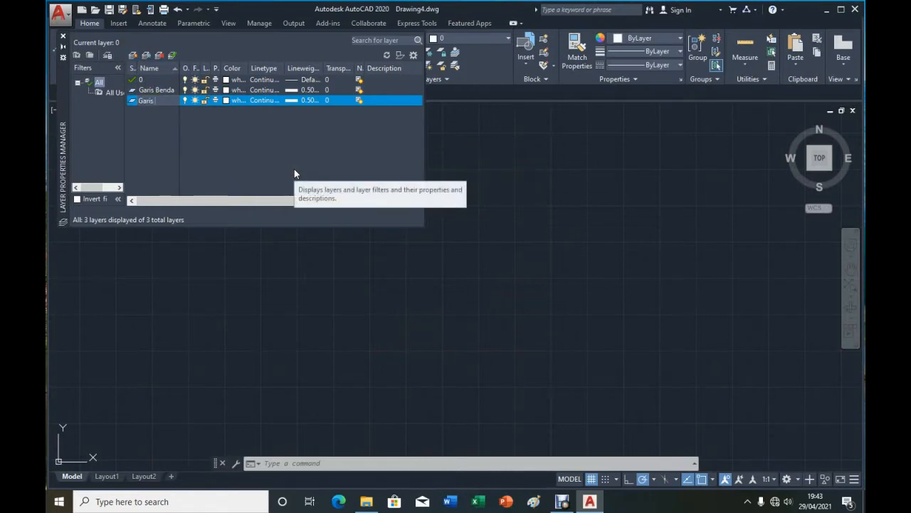
{"action": "type", "text": " Ukur"}
{"action": "left_click", "coordinate": [228, 100]}
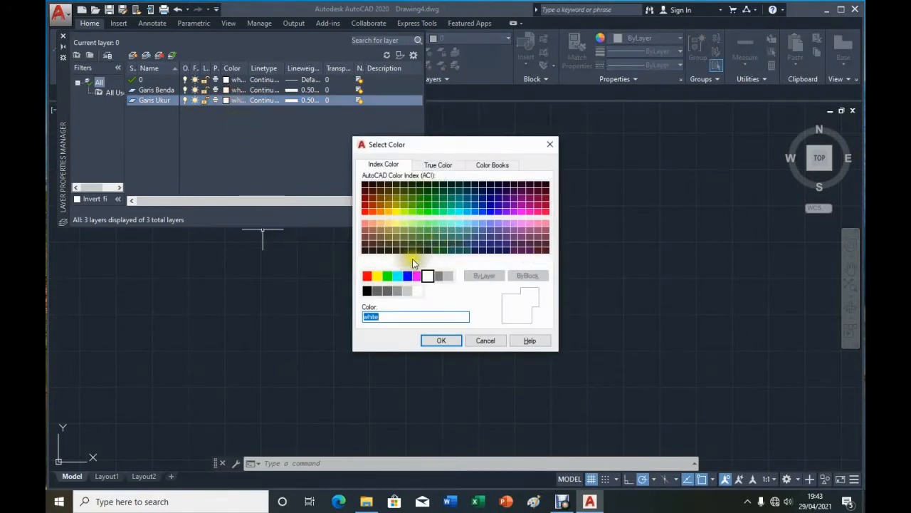
{"action": "left_click", "coordinate": [380, 277]}
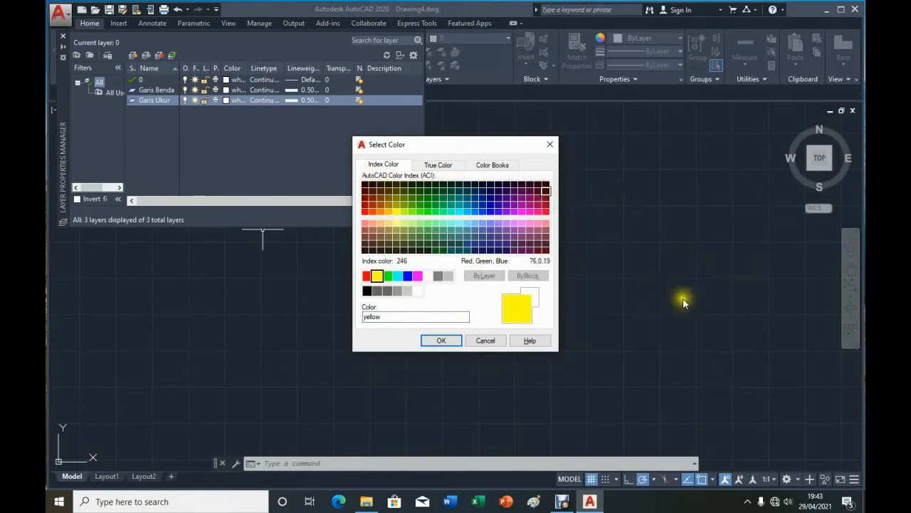
{"action": "left_click", "coordinate": [443, 340]}
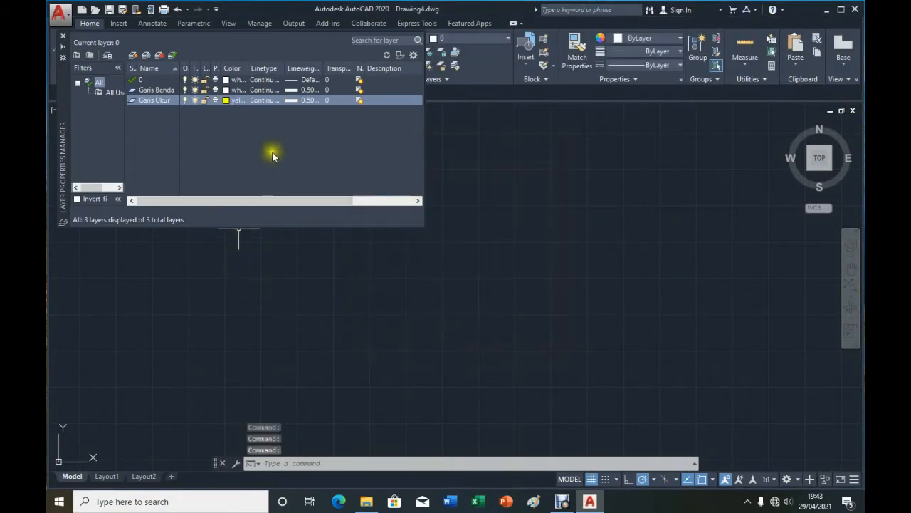
Set the lineweight of the Garis Ukur layer to 0.15 mm.
{"action": "left_click", "coordinate": [304, 100]}
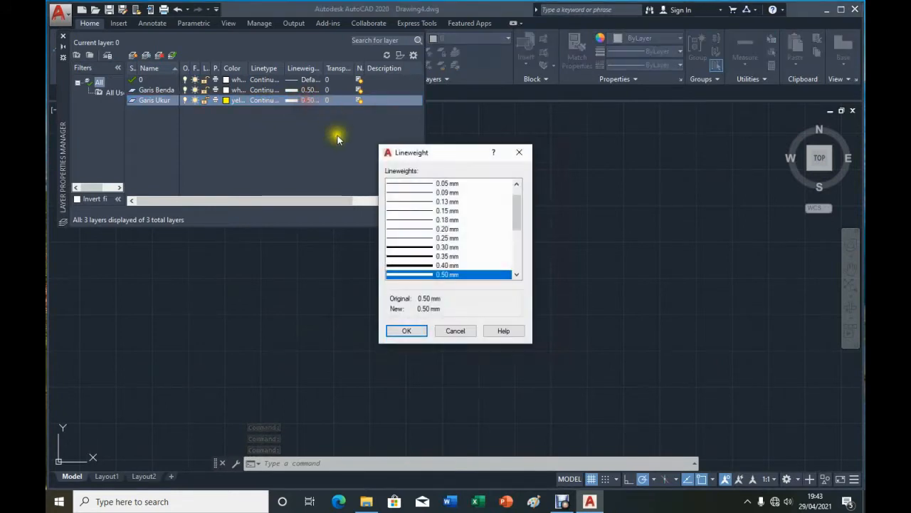
{"action": "left_click", "coordinate": [447, 210]}
{"action": "left_click", "coordinate": [406, 330]}
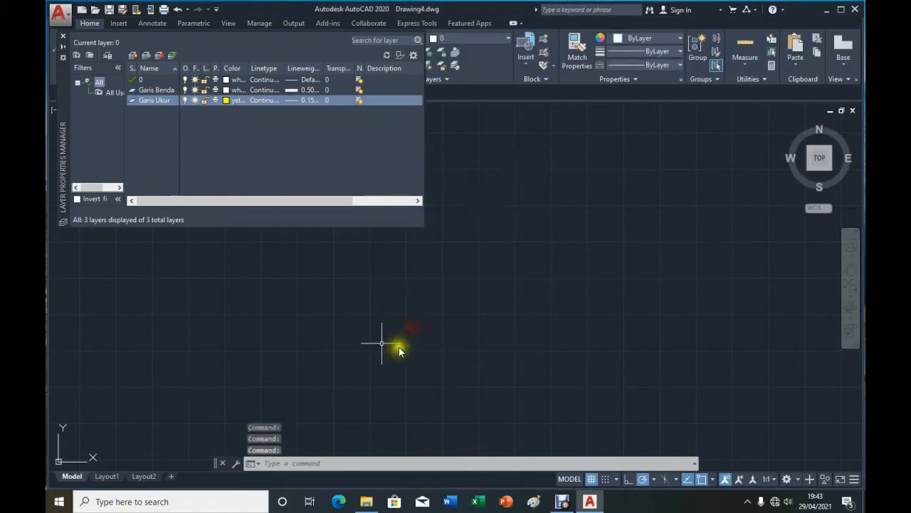
Create a layer named Garis Putus2 and set its color to index color 62.
{"action": "left_click", "coordinate": [131, 58]}
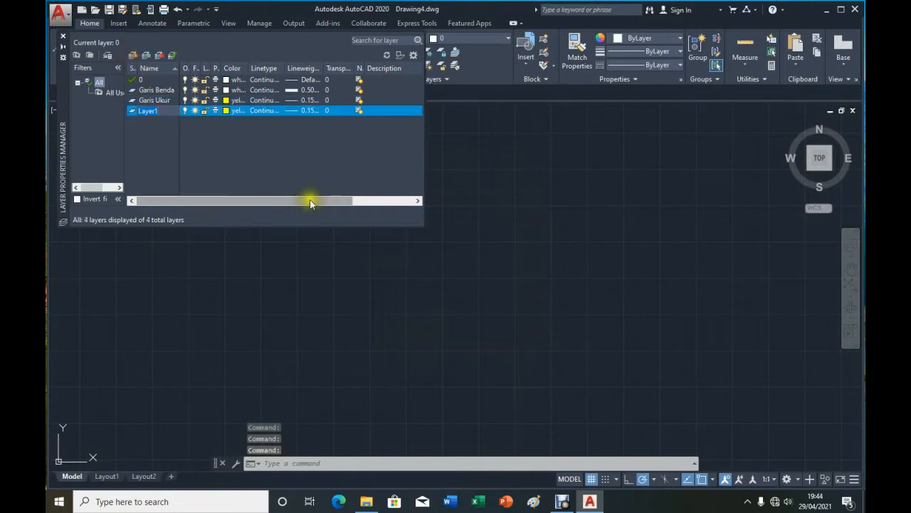
{"action": "type", "text": "Gar"}
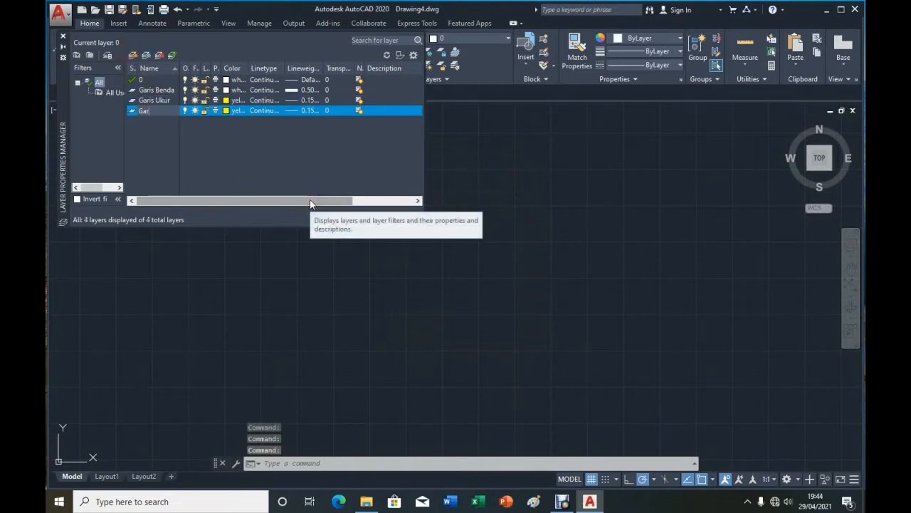
{"action": "type", "text": "is Putus2"}
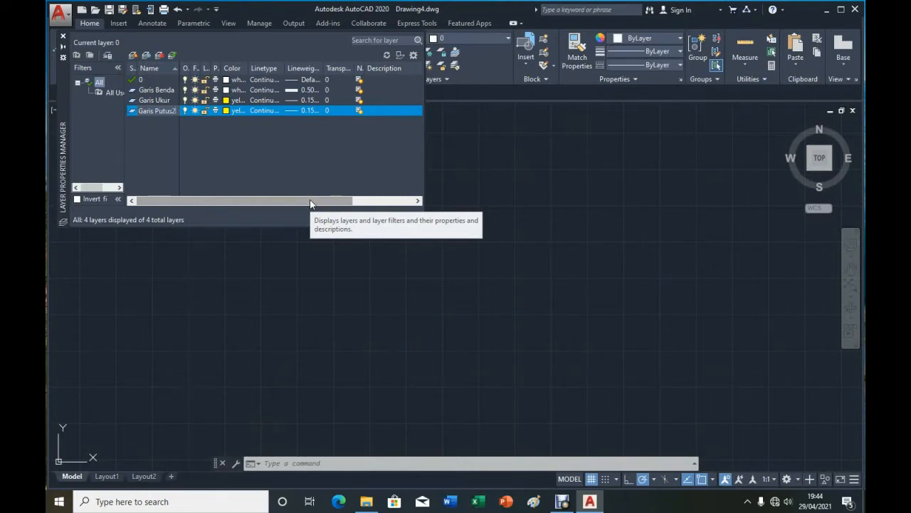
{"action": "left_click", "coordinate": [231, 112]}
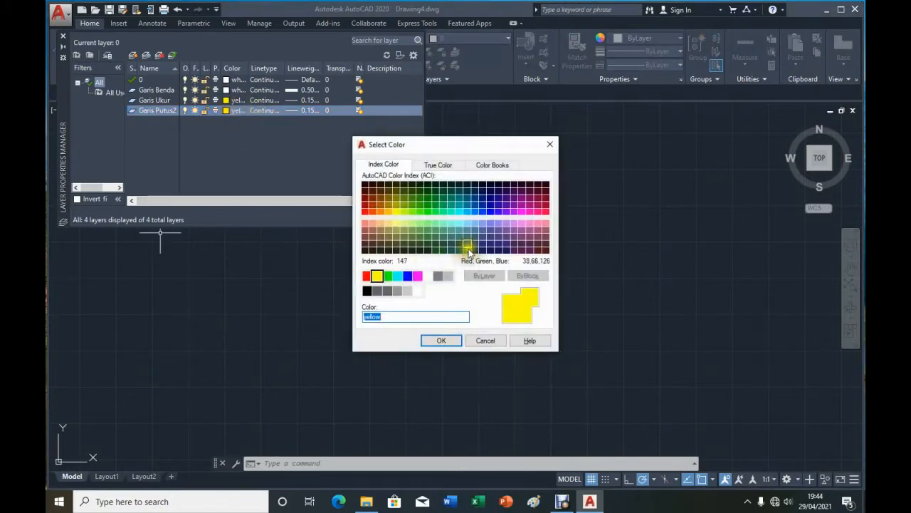
{"action": "left_click", "coordinate": [403, 205]}
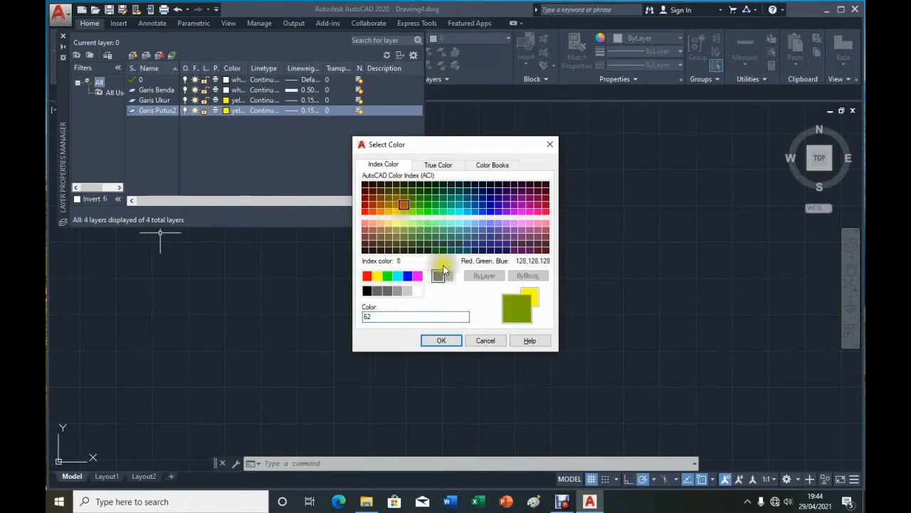
{"action": "left_click", "coordinate": [449, 342]}
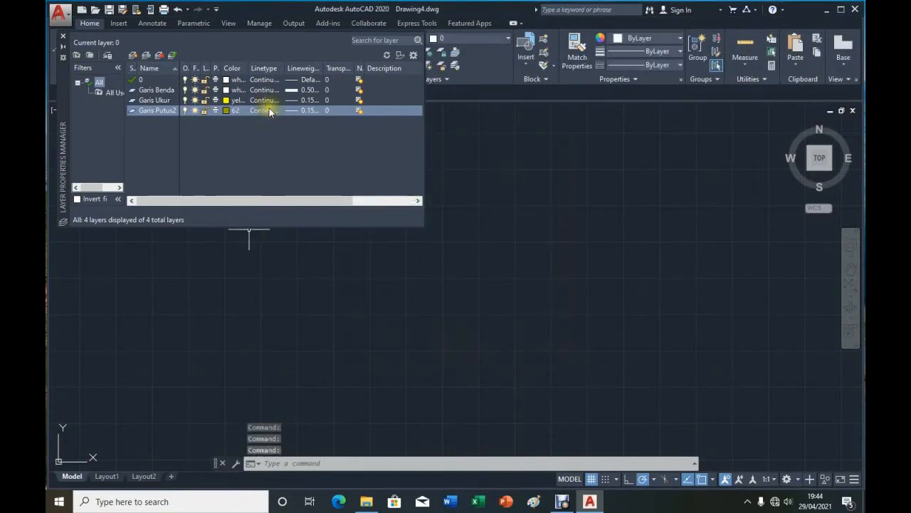
Load the DASHED linetype from acadiso.lin and assign it to the Garis Putus2 layer.
{"action": "left_click", "coordinate": [265, 110]}
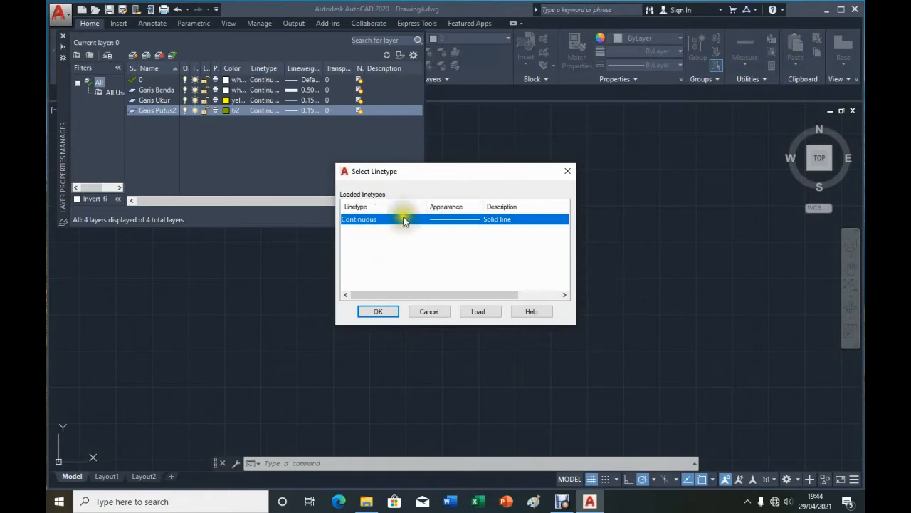
{"action": "left_click", "coordinate": [480, 312]}
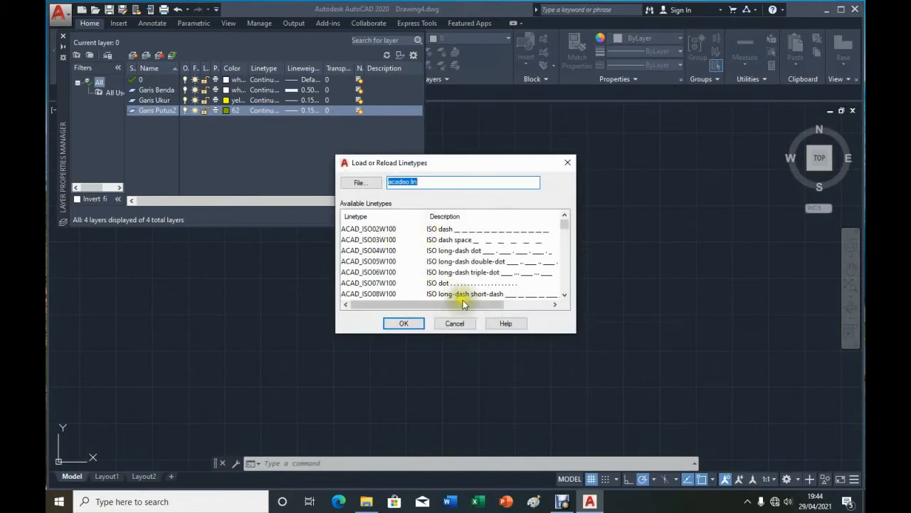
{"action": "left_click", "coordinate": [566, 224]}
{"action": "left_click_drag", "start_coordinate": [566, 225], "coordinate": [570, 246]}
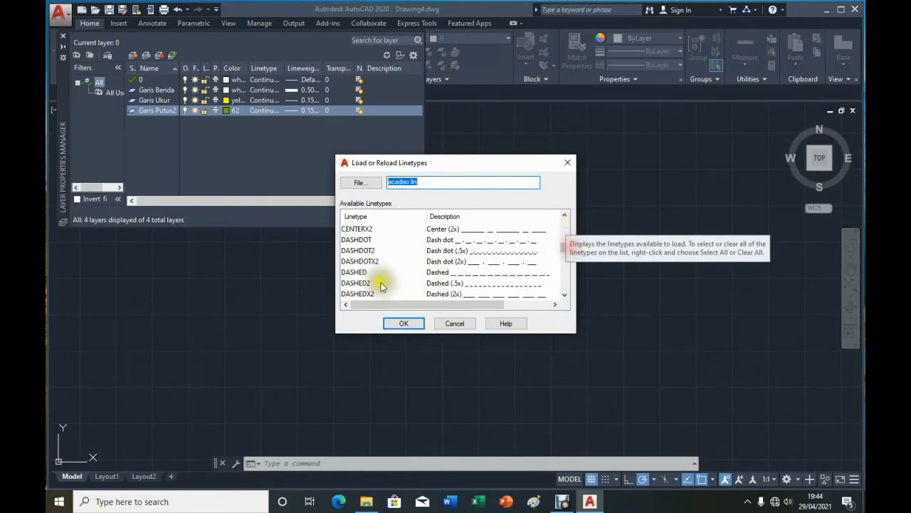
{"action": "left_click", "coordinate": [356, 272]}
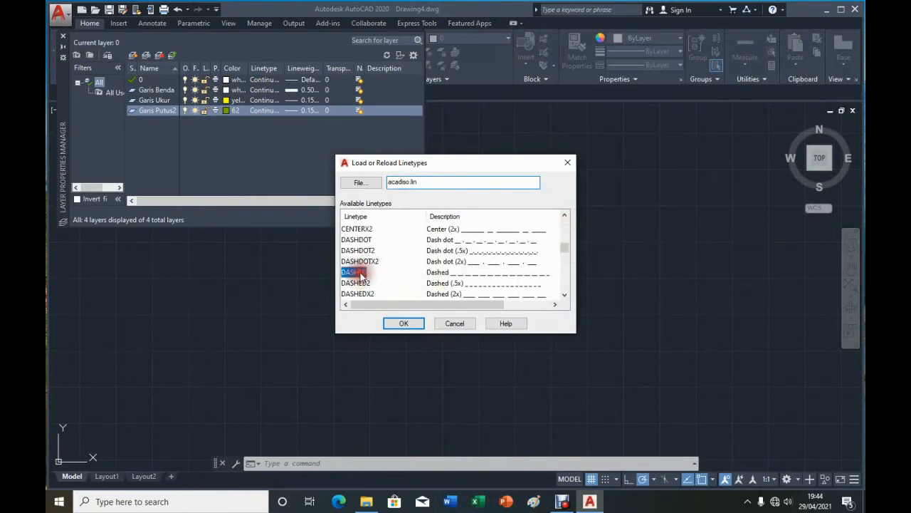
{"action": "left_click", "coordinate": [416, 327]}
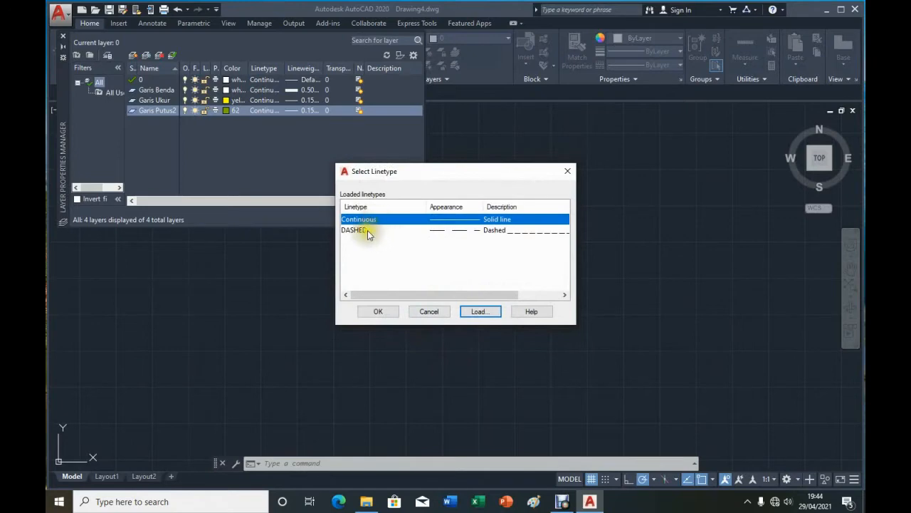
{"action": "left_click", "coordinate": [358, 230]}
{"action": "left_click", "coordinate": [378, 311]}
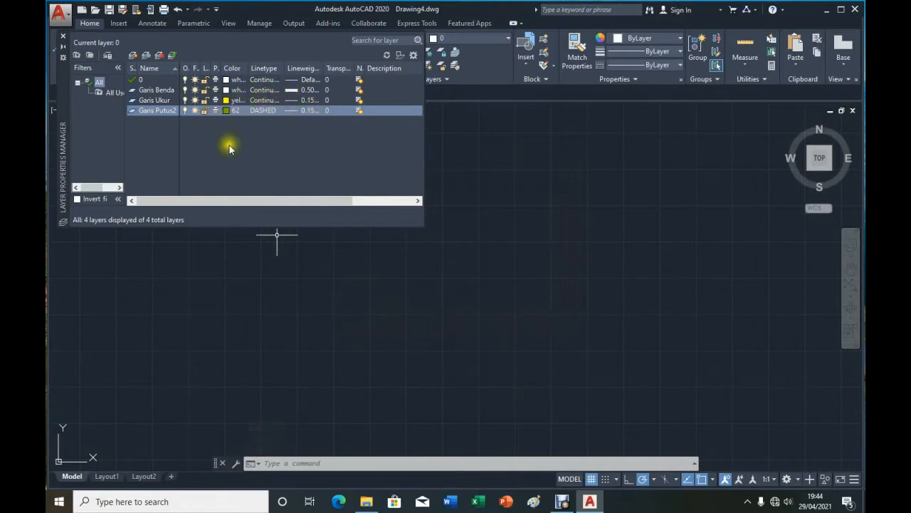
Create a layer named Garis Sumbu and set its color to index color 122.
{"action": "left_click", "coordinate": [133, 54]}
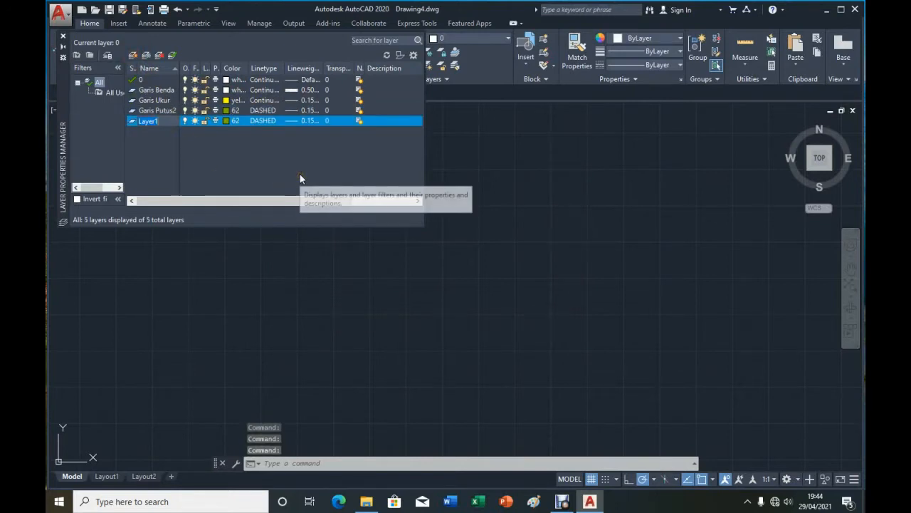
{"action": "type", "text": "Garis"}
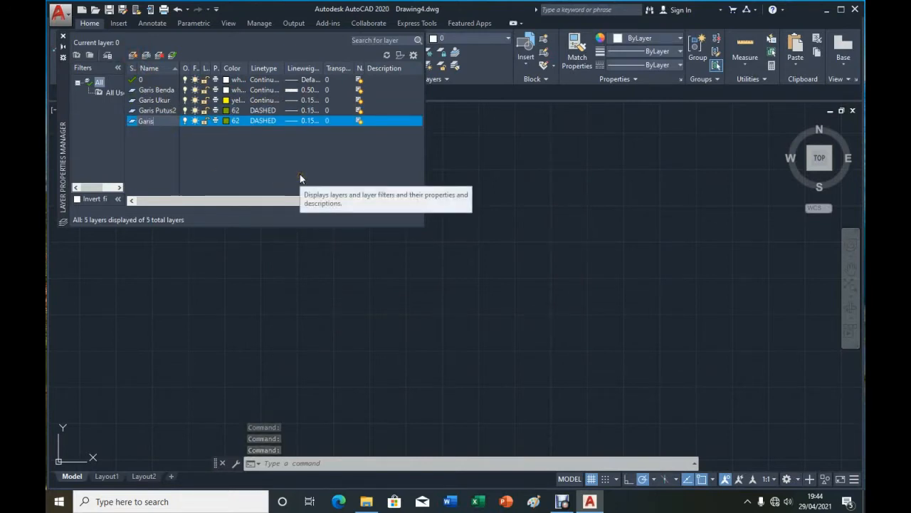
{"action": "type", "text": " Sumbu"}
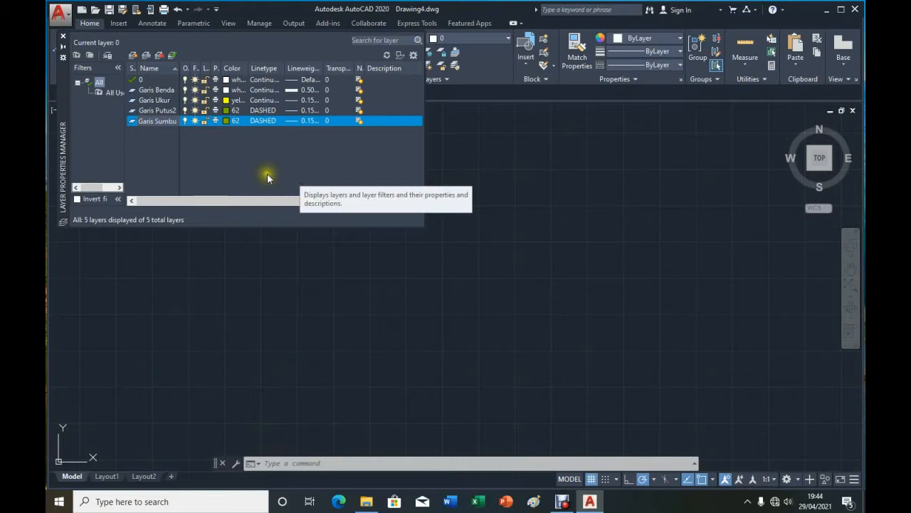
{"action": "left_click", "coordinate": [230, 120]}
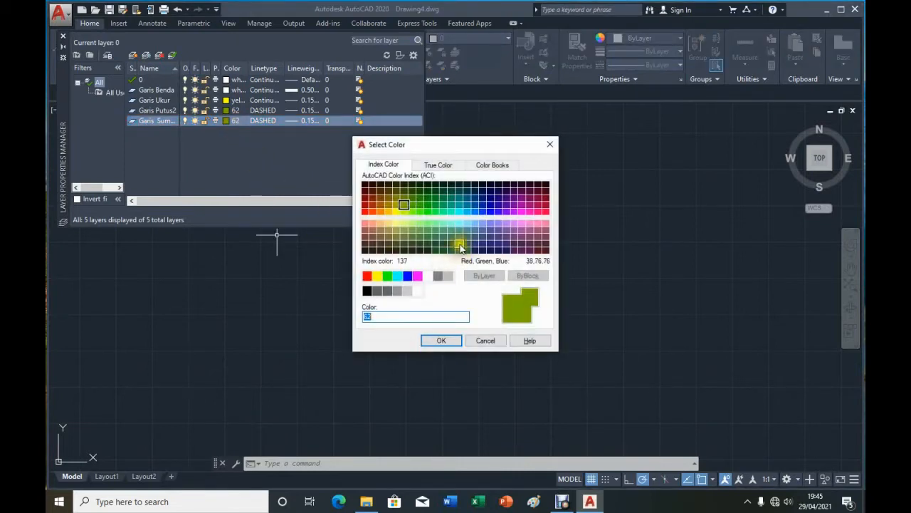
{"action": "left_click", "coordinate": [451, 204]}
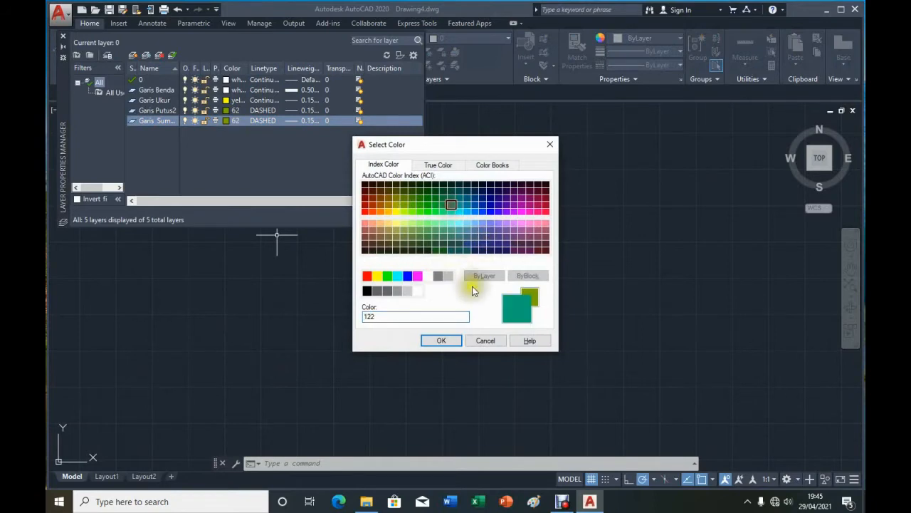
{"action": "left_click", "coordinate": [442, 340]}
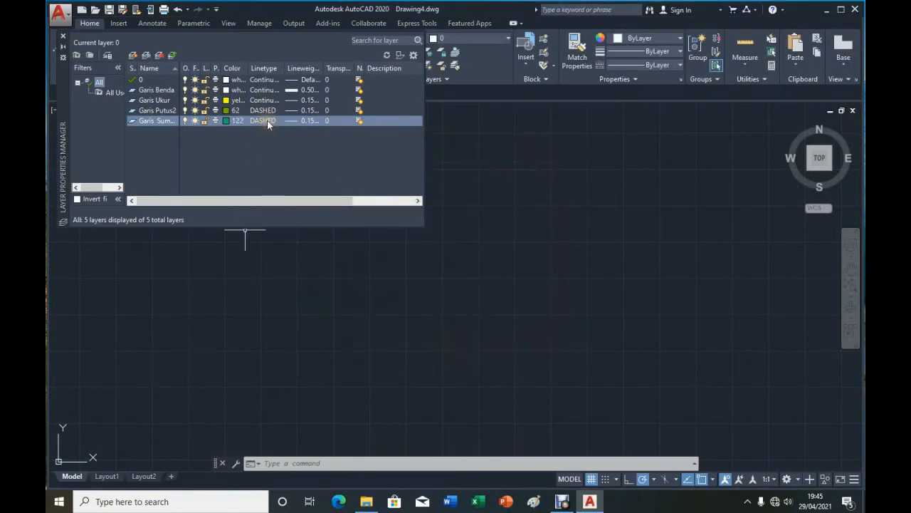
Load the DASHDOT linetype from acadiso.lin and assign it to the Garis Sumbu layer.
{"action": "left_click", "coordinate": [268, 121]}
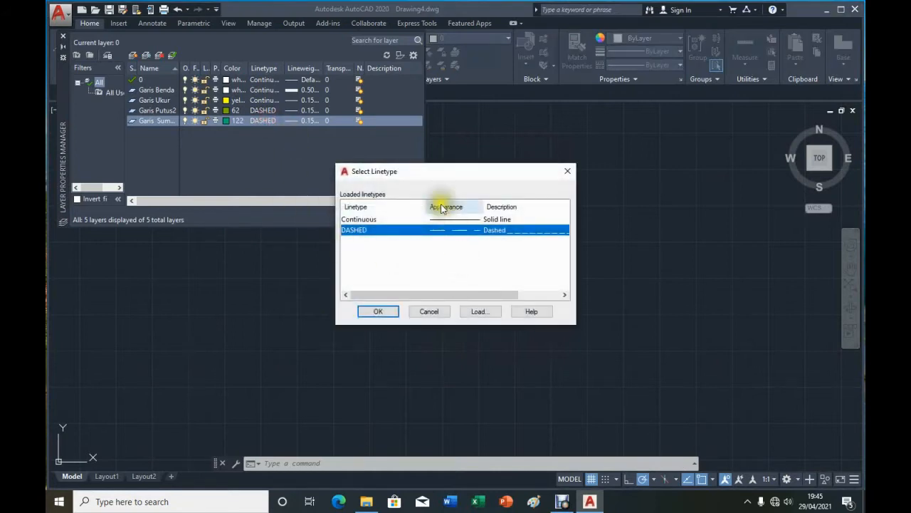
{"action": "left_click", "coordinate": [487, 316]}
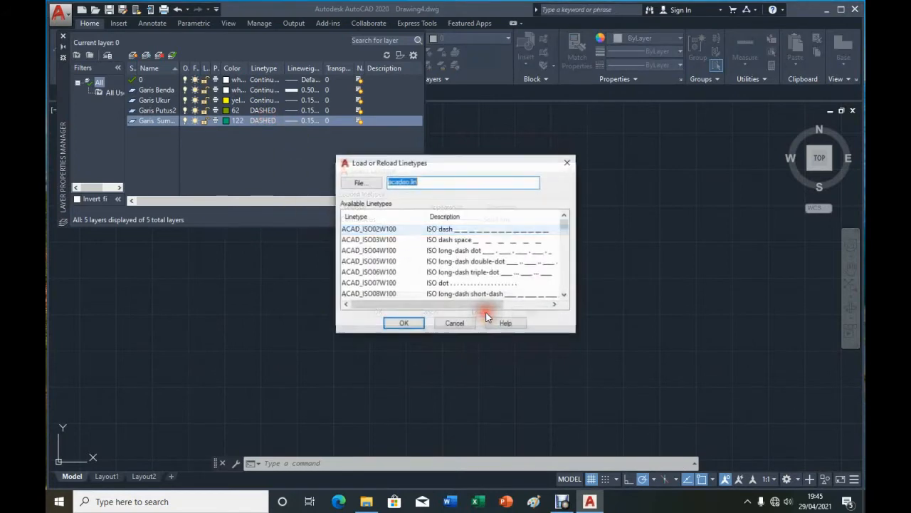
{"action": "left_click_drag", "start_coordinate": [565, 224], "coordinate": [567, 247]}
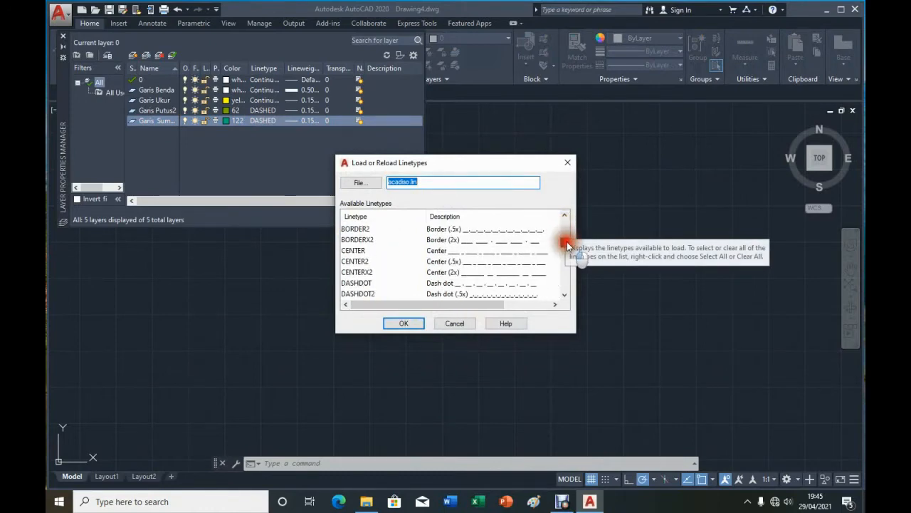
{"action": "left_click", "coordinate": [359, 282]}
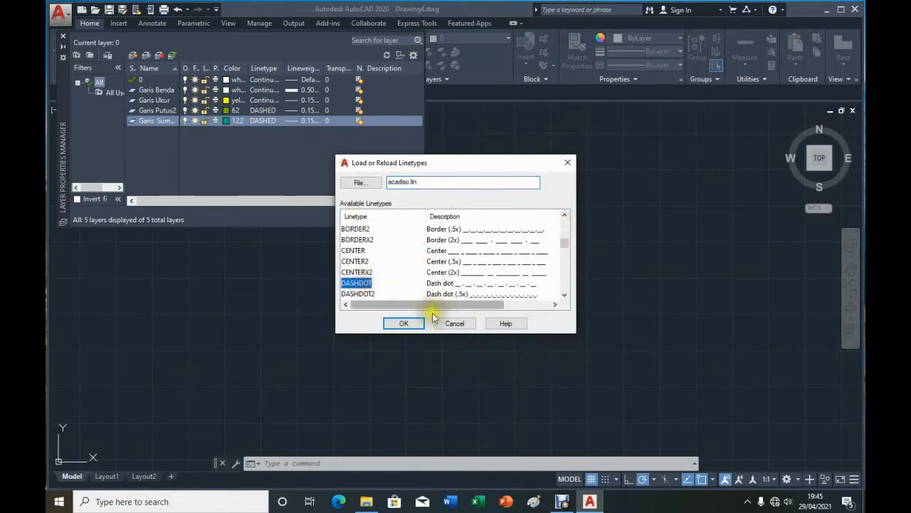
{"action": "left_click", "coordinate": [412, 322]}
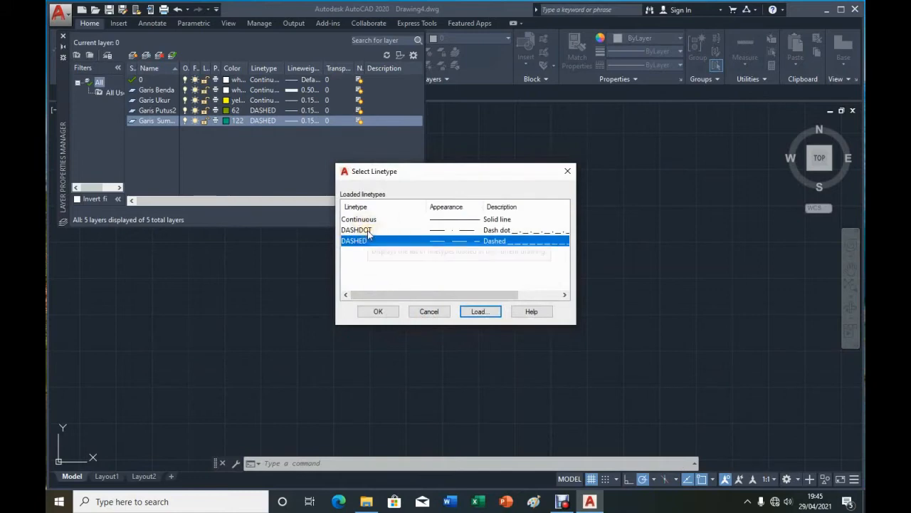
{"action": "left_click", "coordinate": [364, 231]}
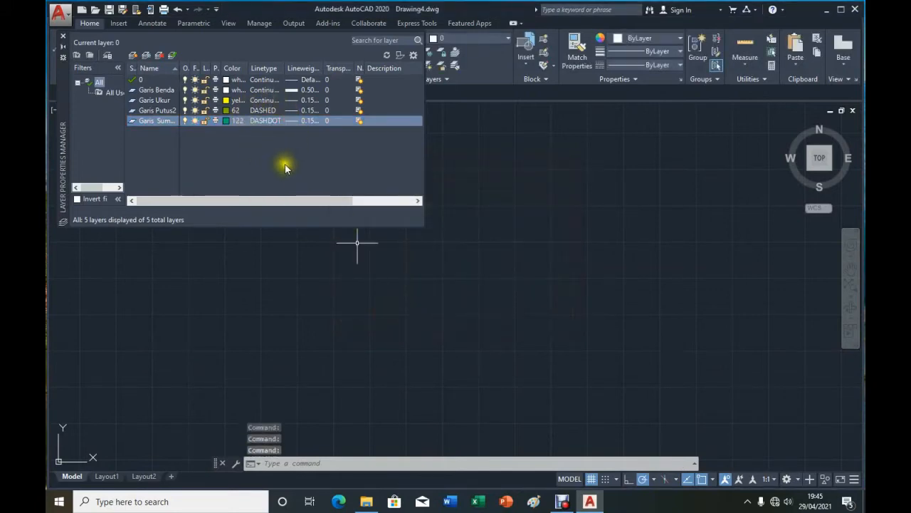
Create a layer named Garis Arsir and set its color to index color 151.
{"action": "left_click", "coordinate": [133, 57]}
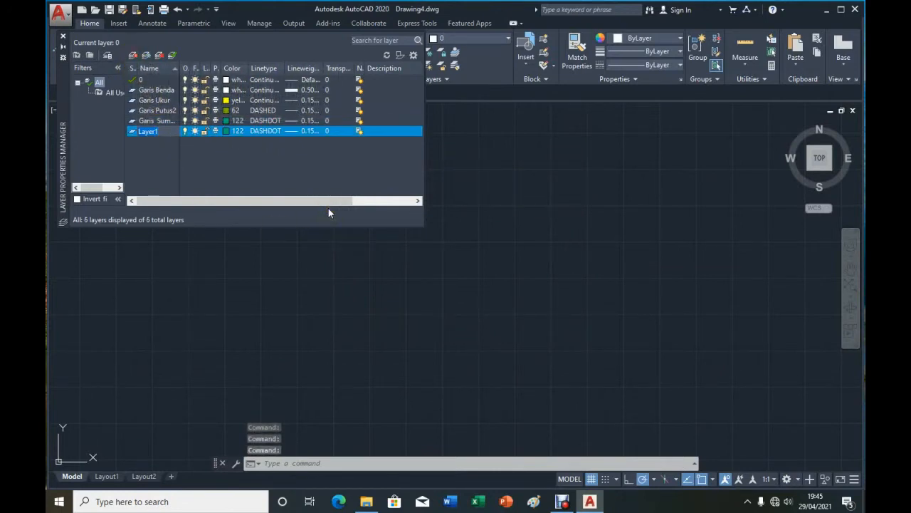
{"action": "type", "text": "Garis Arsir"}
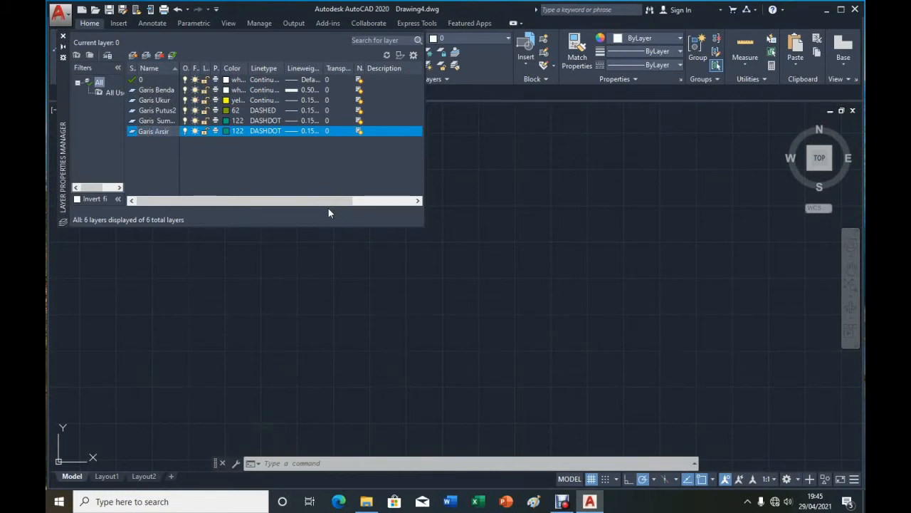
{"action": "left_click", "coordinate": [235, 131]}
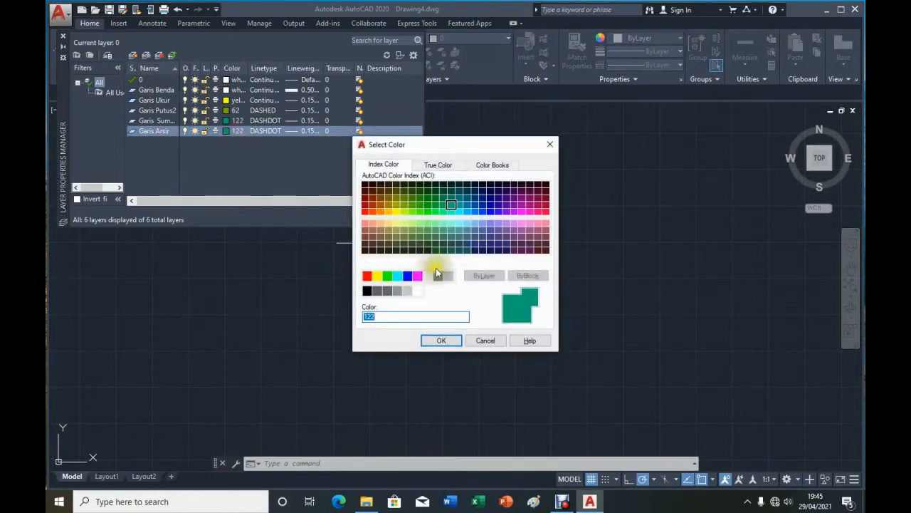
{"action": "left_click", "coordinate": [475, 223]}
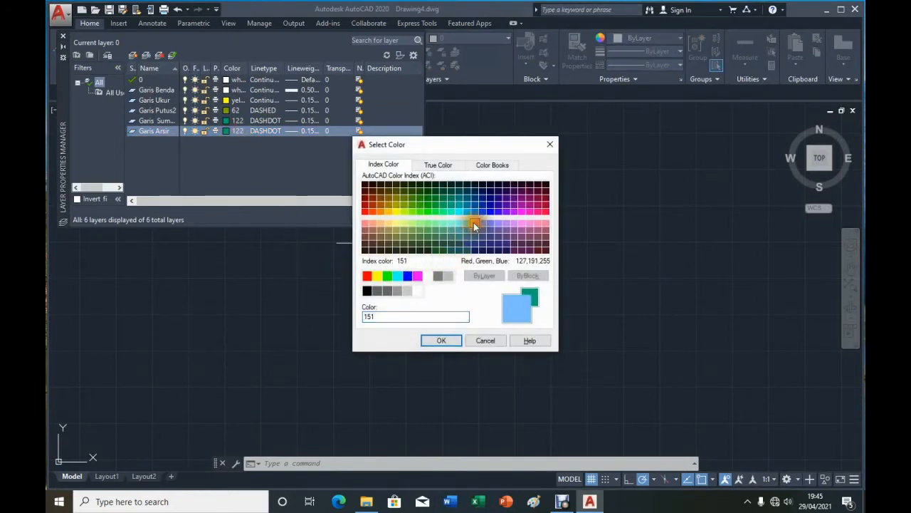
{"action": "left_click", "coordinate": [440, 341]}
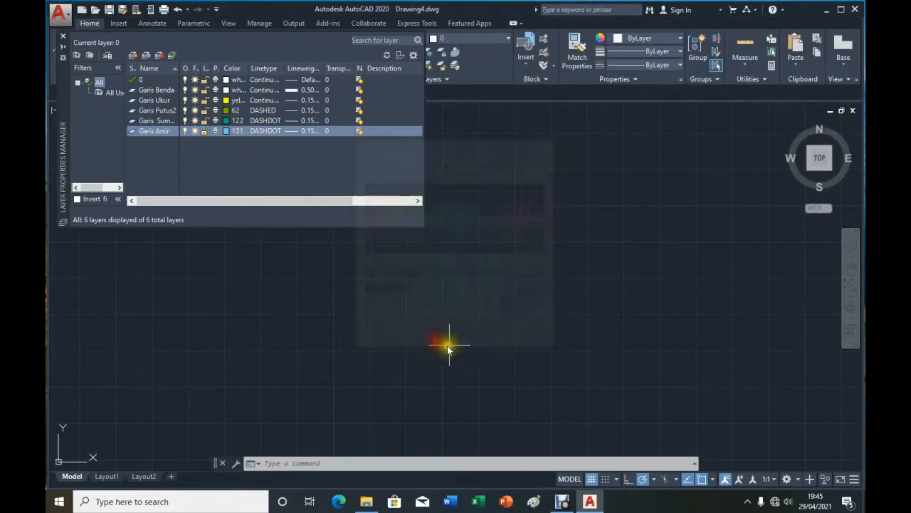
Set the linetype of the Garis Arsir layer to Continuous.
{"action": "left_click", "coordinate": [271, 131]}
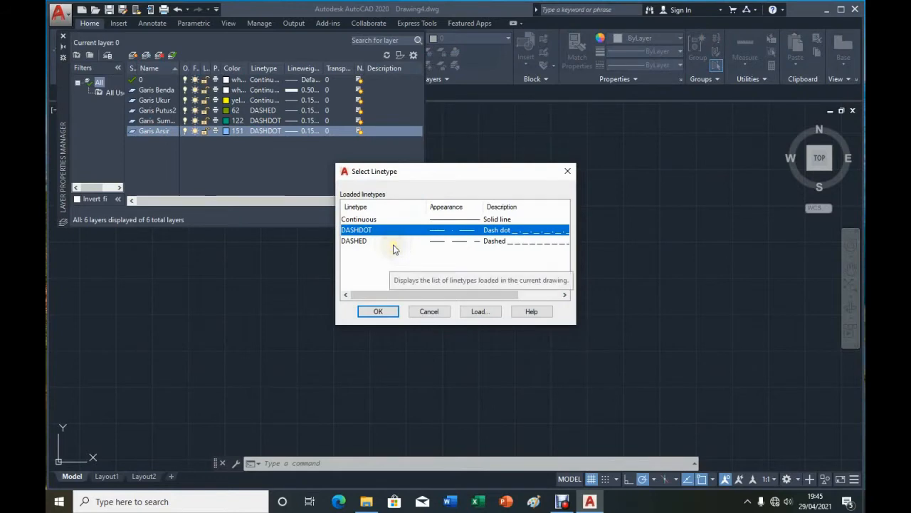
{"action": "left_click", "coordinate": [365, 218]}
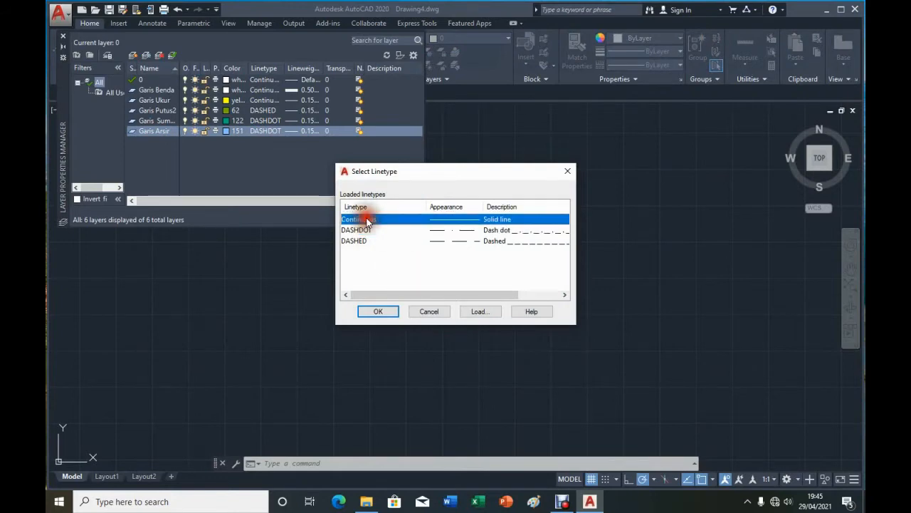
{"action": "left_click", "coordinate": [378, 311]}
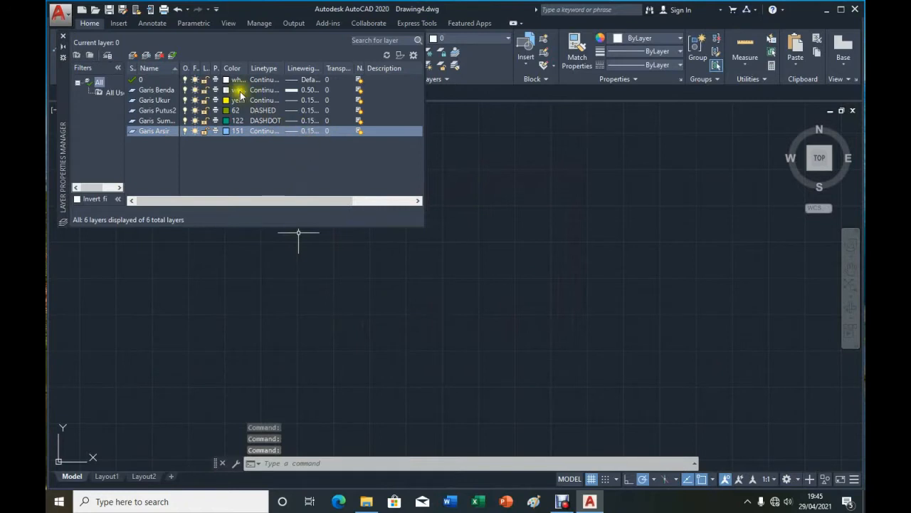
Create a layer named Garis Bantu with index color 31 and close the layer manager.
{"action": "left_click", "coordinate": [132, 57]}
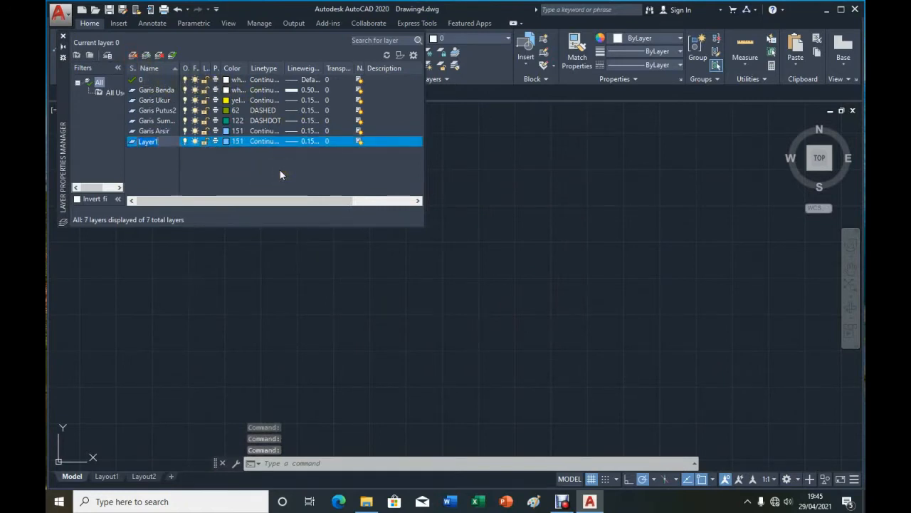
{"action": "type", "text": "Garis"}
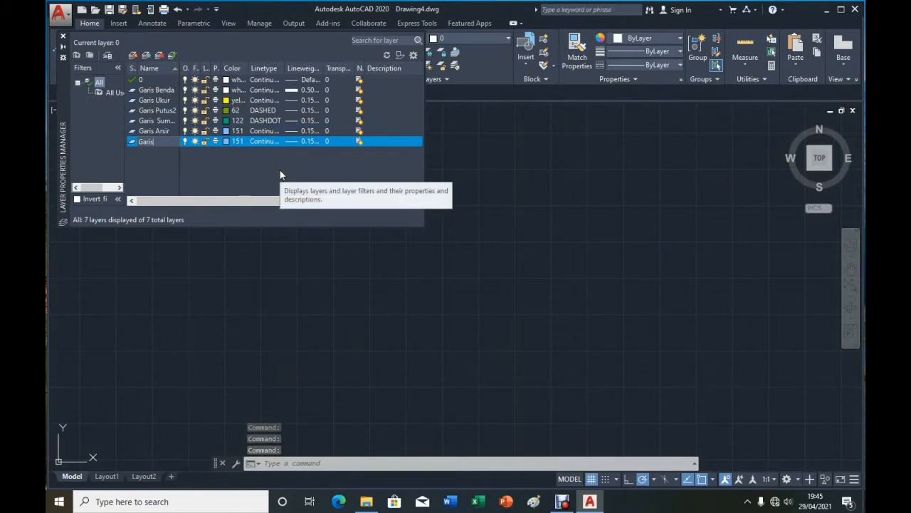
{"action": "type", "text": " Bantu"}
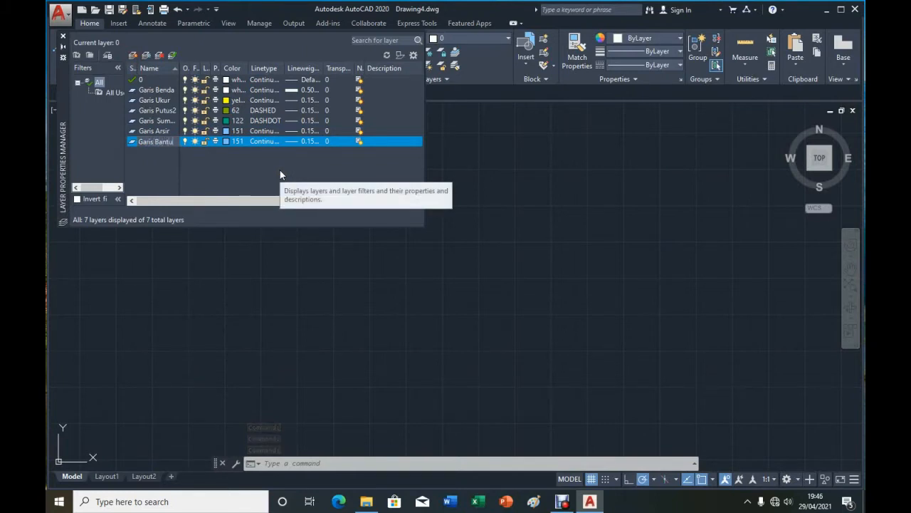
{"action": "left_click", "coordinate": [227, 141]}
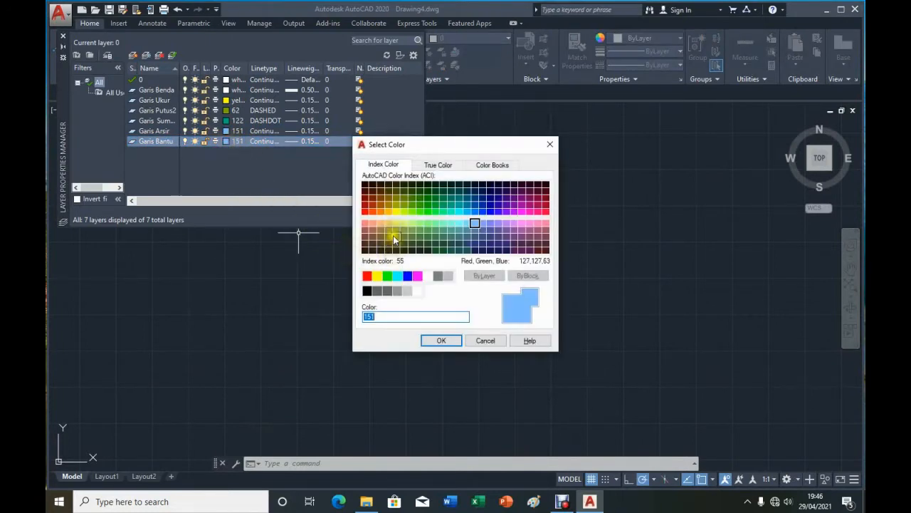
{"action": "left_click", "coordinate": [381, 224]}
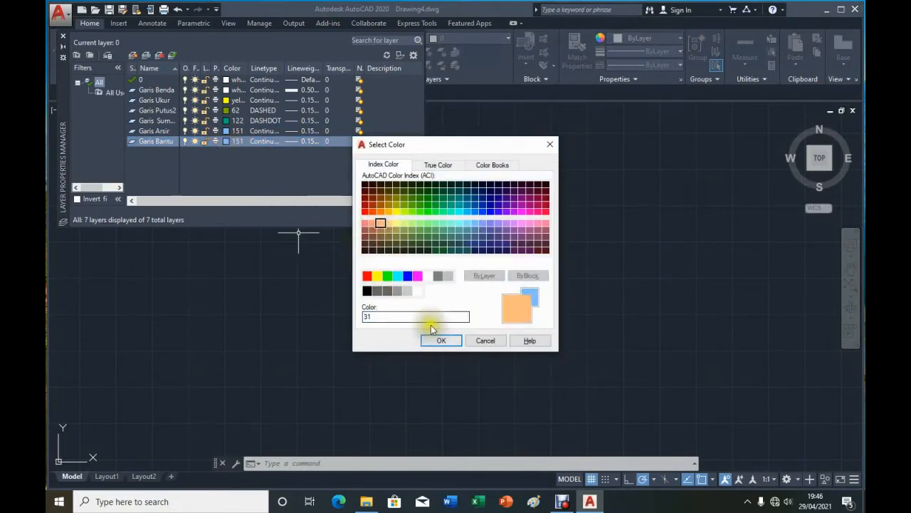
{"action": "left_click", "coordinate": [443, 341]}
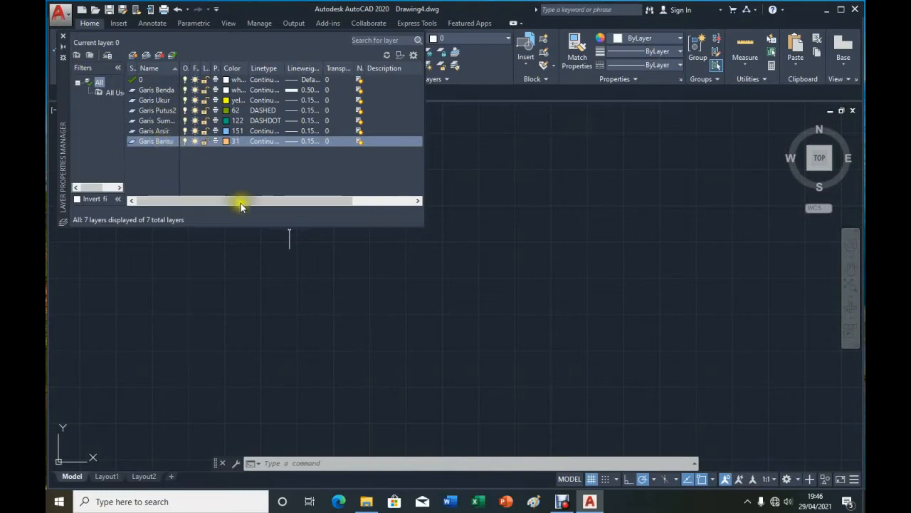
{"action": "left_click", "coordinate": [63, 36]}
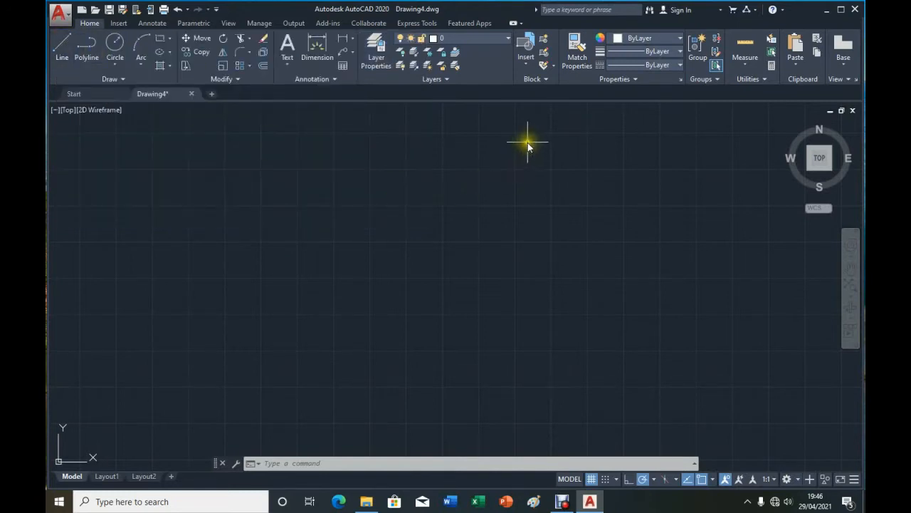
Make Garis Putus2 the current layer and draw a three-segment zigzag line in the middle of the drawing area.
{"action": "left_click", "coordinate": [507, 38]}
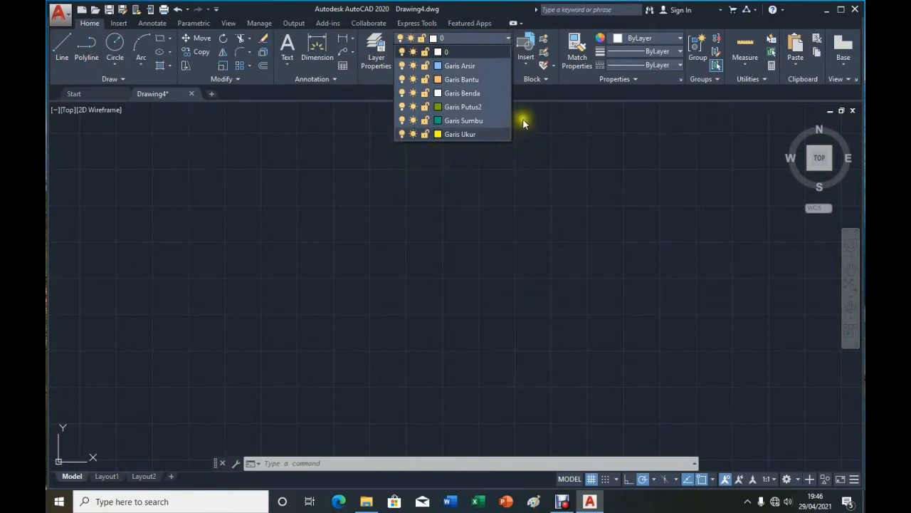
{"action": "left_click", "coordinate": [465, 106]}
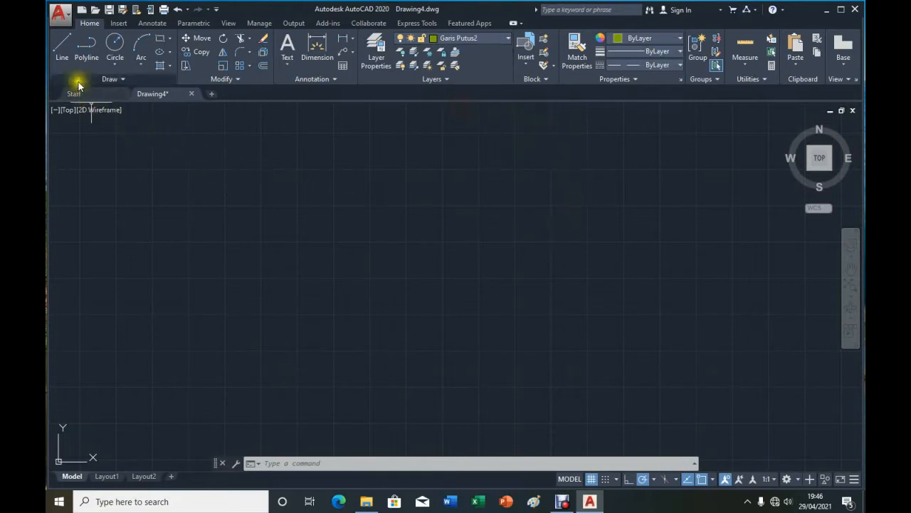
{"action": "left_click", "coordinate": [62, 44]}
{"action": "left_click", "coordinate": [296, 254]}
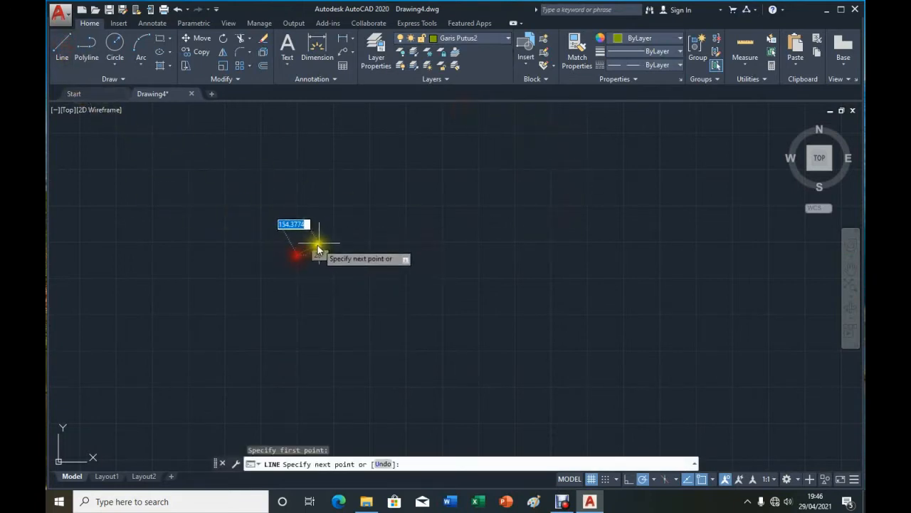
{"action": "left_click", "coordinate": [344, 228]}
{"action": "left_click", "coordinate": [378, 261]}
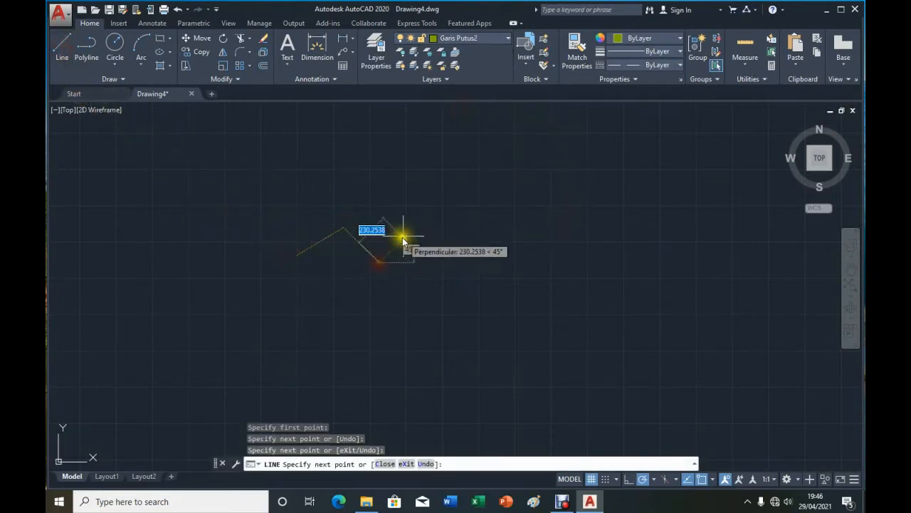
{"action": "left_click", "coordinate": [403, 238]}
{"action": "right_click", "coordinate": [411, 237]}
{"action": "left_click", "coordinate": [426, 245]}
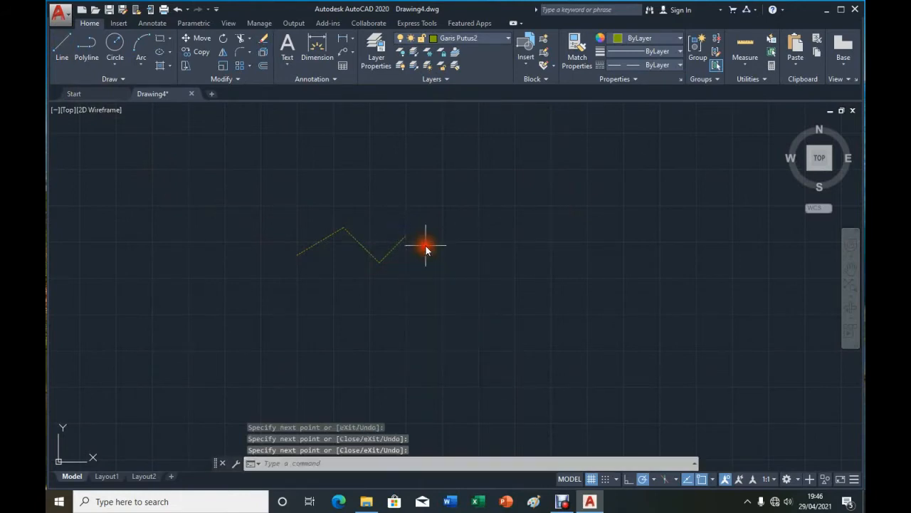
Make Garis Sumbu the current layer and draw a circle overlapping the lower right part of the zigzag line.
{"action": "left_click", "coordinate": [506, 41]}
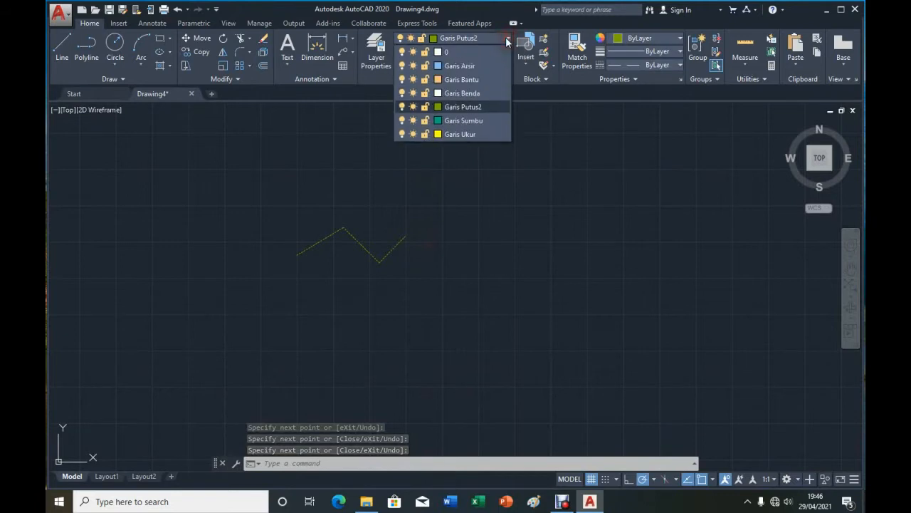
{"action": "left_click", "coordinate": [475, 120]}
{"action": "left_click", "coordinate": [115, 44]}
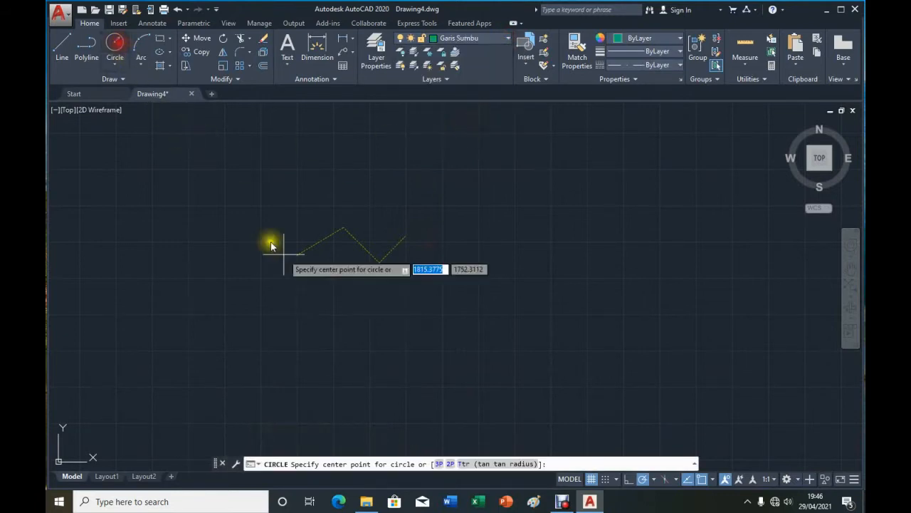
{"action": "left_click", "coordinate": [398, 276]}
{"action": "left_click", "coordinate": [419, 263]}
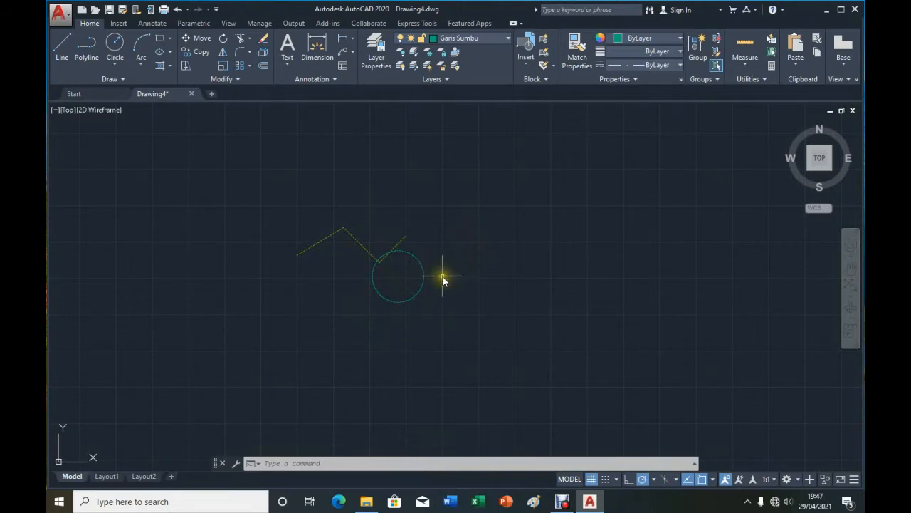
Inspect the dashed and dash-dot linetypes up close, and erase the zigzag lines and the circle.
{"action": "scroll", "coordinate": [433, 274], "scroll_direction": "up", "scroll_amount": 5}
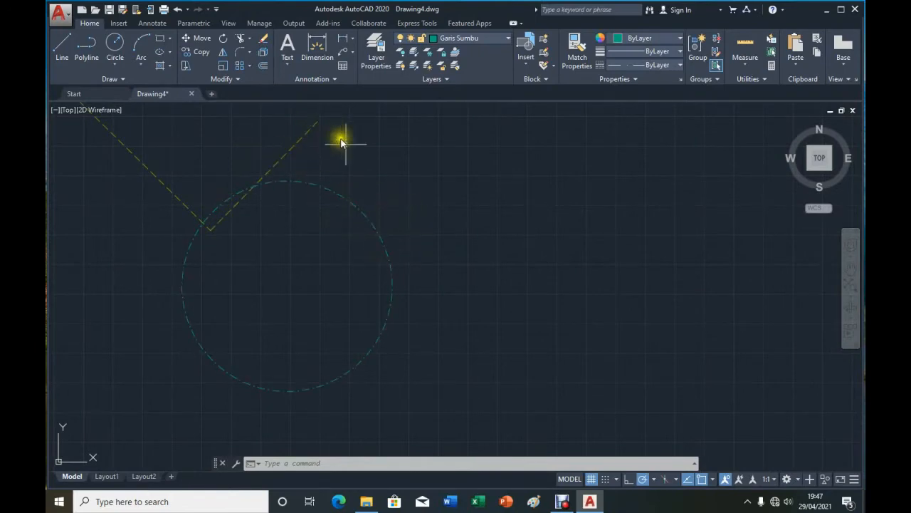
{"action": "scroll", "coordinate": [436, 170], "scroll_direction": "down", "scroll_amount": 3}
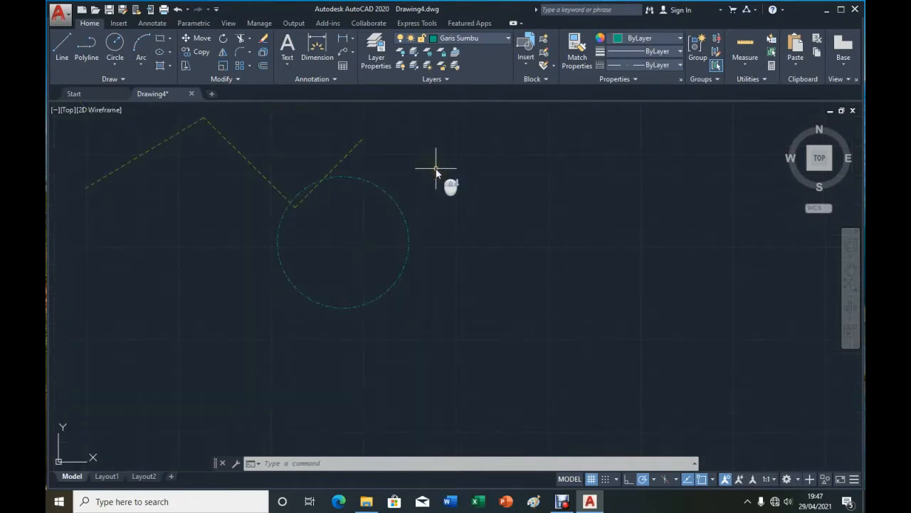
{"action": "middle_click_drag", "start_coordinate": [433, 171], "coordinate": [545, 232]}
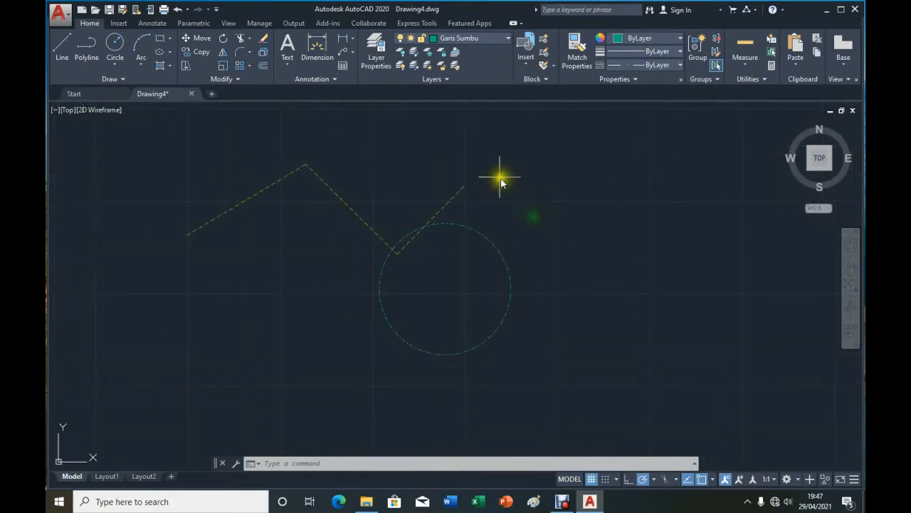
{"action": "left_click", "coordinate": [150, 140]}
{"action": "left_click", "coordinate": [609, 380]}
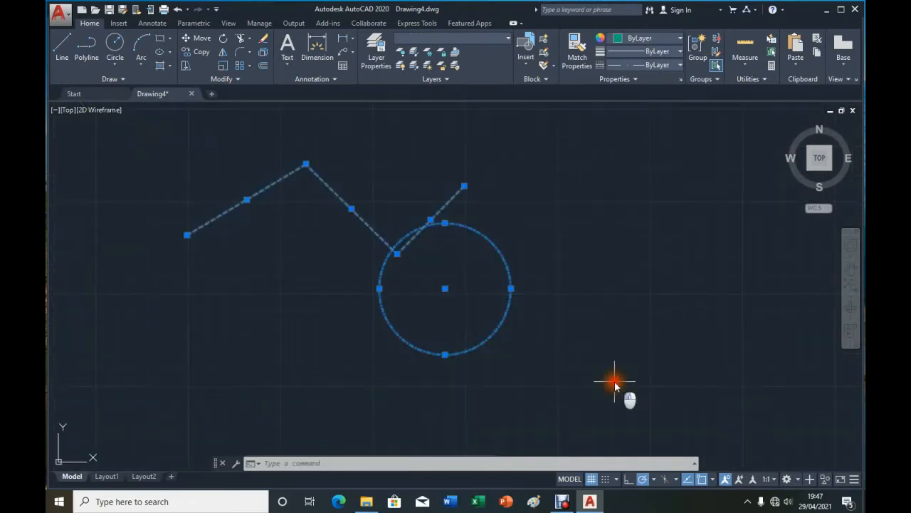
{"action": "right_click", "coordinate": [453, 298]}
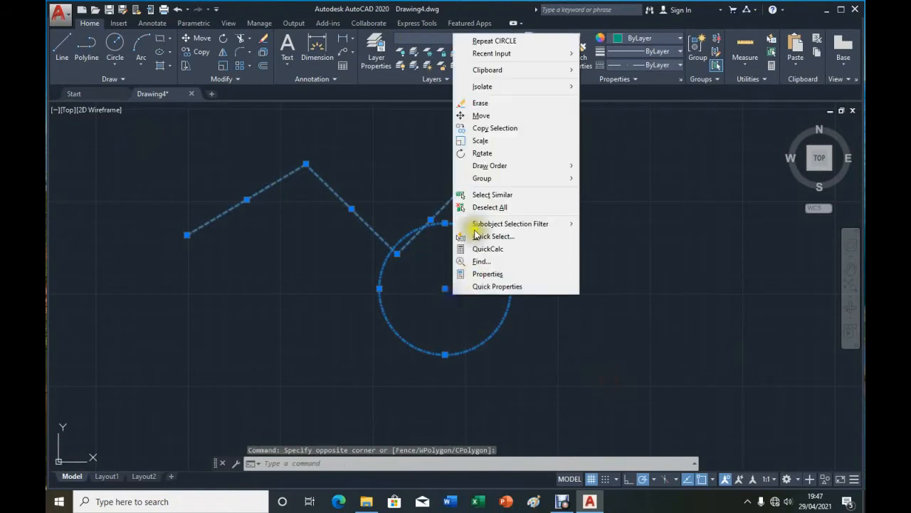
{"action": "left_click", "coordinate": [514, 102]}
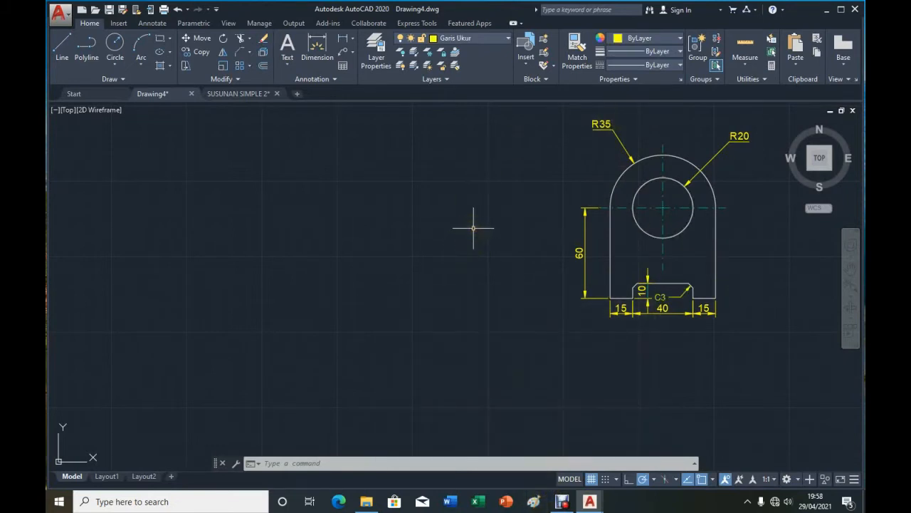
{"action": "left_click", "coordinate": [505, 39]}
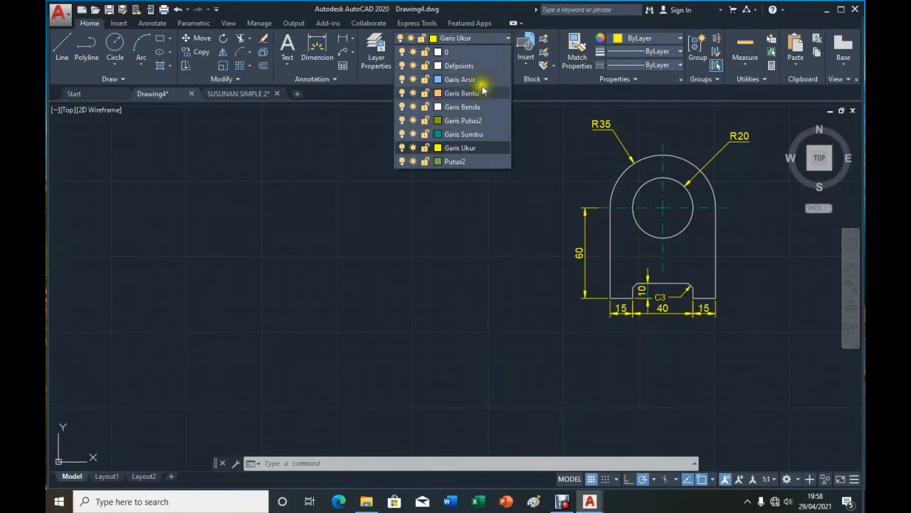
{"action": "left_click", "coordinate": [476, 108]}
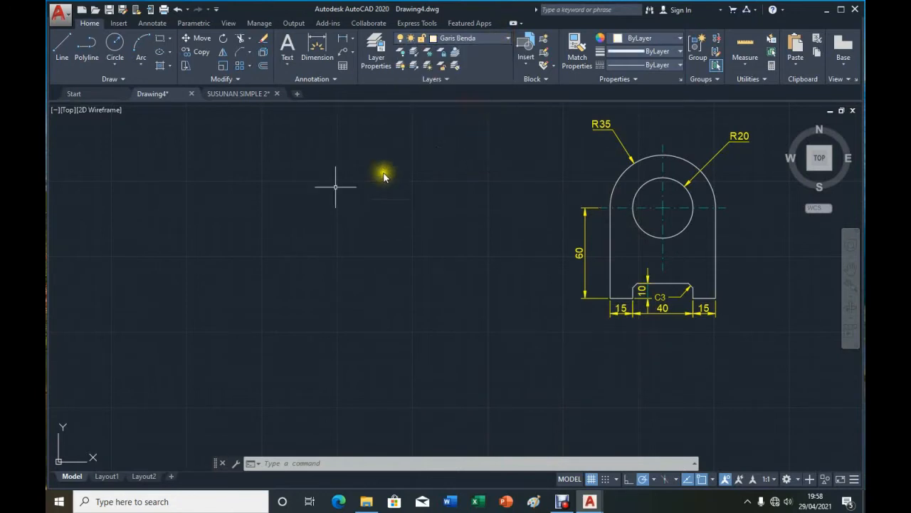
{"action": "left_click", "coordinate": [62, 46]}
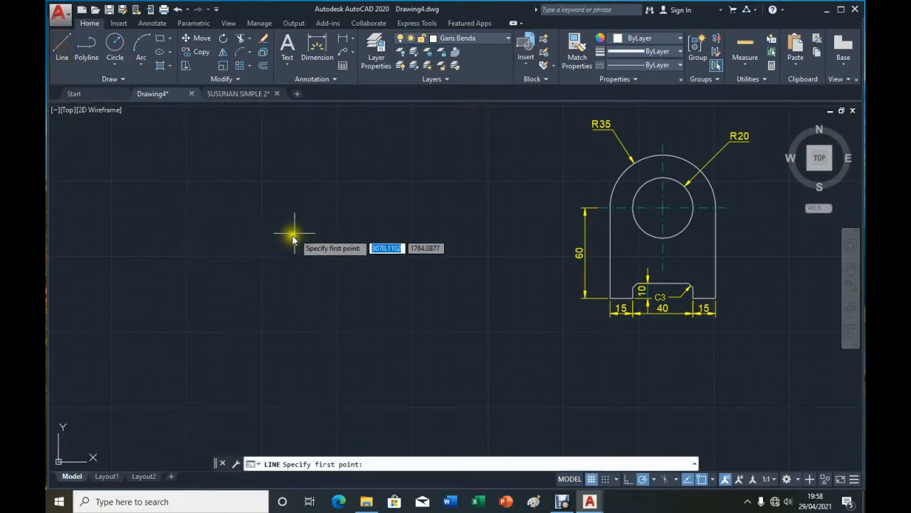
{"action": "left_click", "coordinate": [314, 177]}
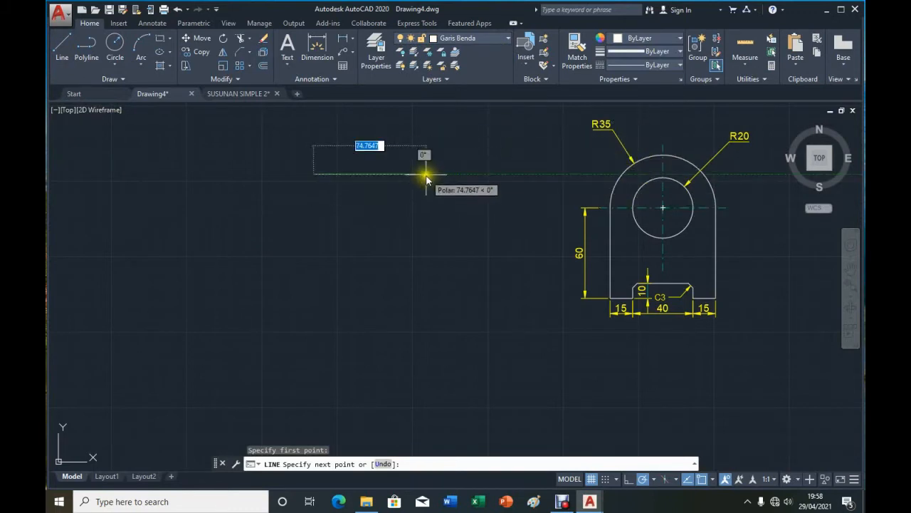
{"action": "key", "text": "F8"}
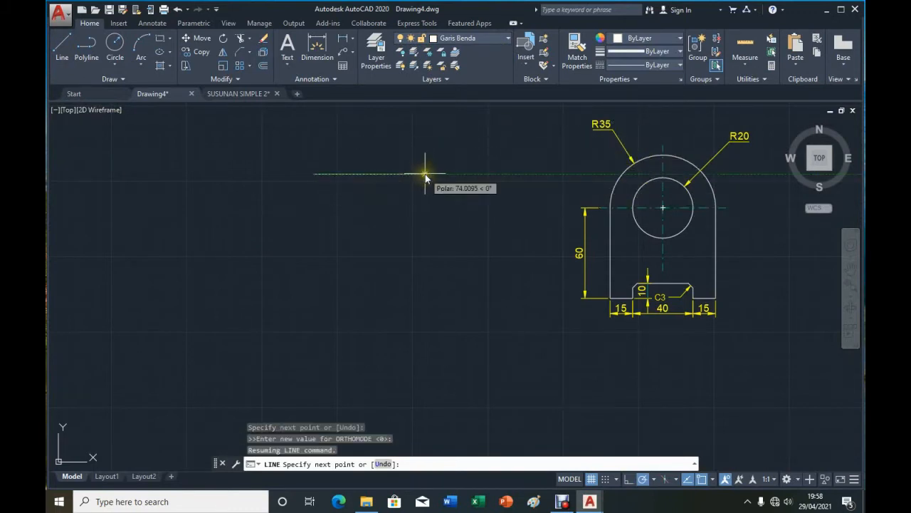
{"action": "type", "text": "35"}
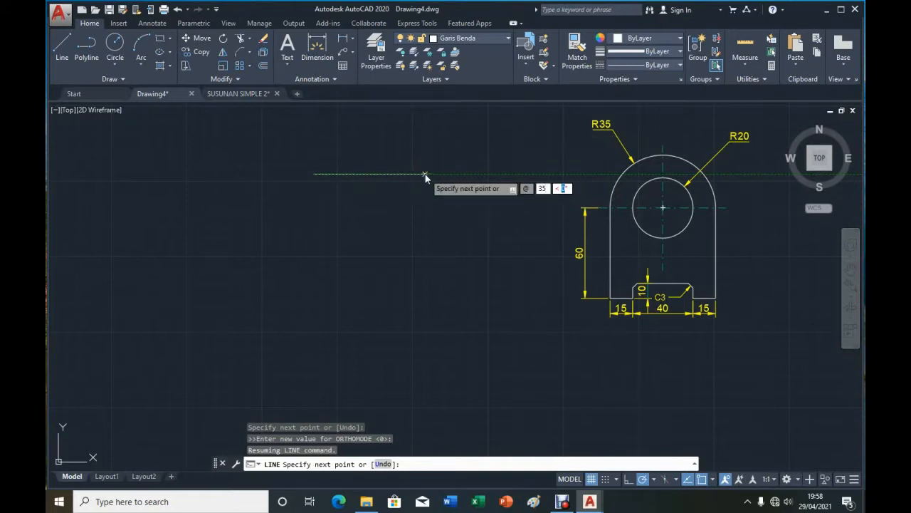
{"action": "type", "text": "0"}
{"action": "key", "text": "Return"}
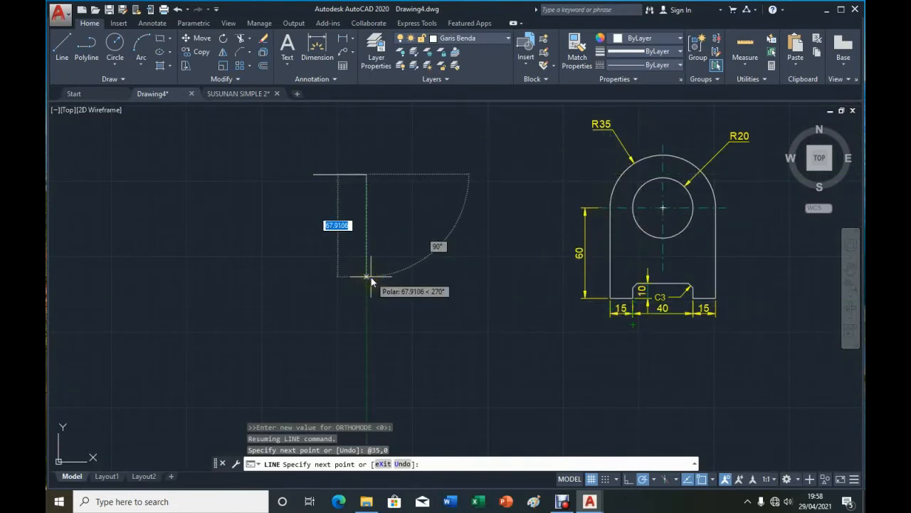
Continue the outline with a vertical segment down to @0,-95 and a horizontal bottom segment to @-15,0.
{"action": "key", "text": "F8"}
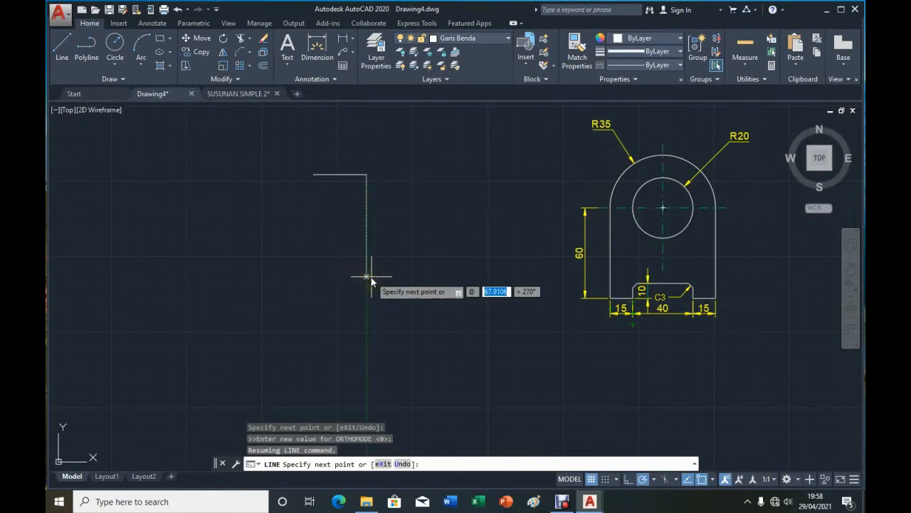
{"action": "type", "text": ",-9"}
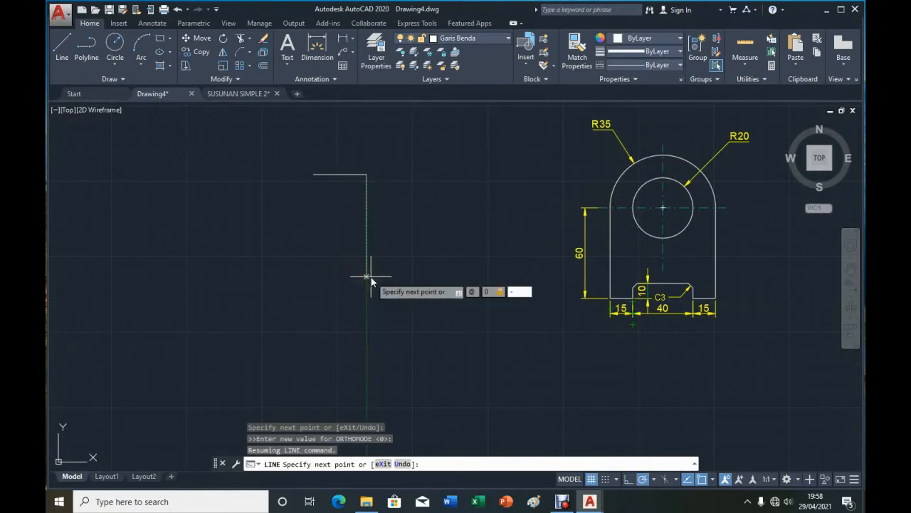
{"action": "type", "text": "5"}
{"action": "key", "text": "Return"}
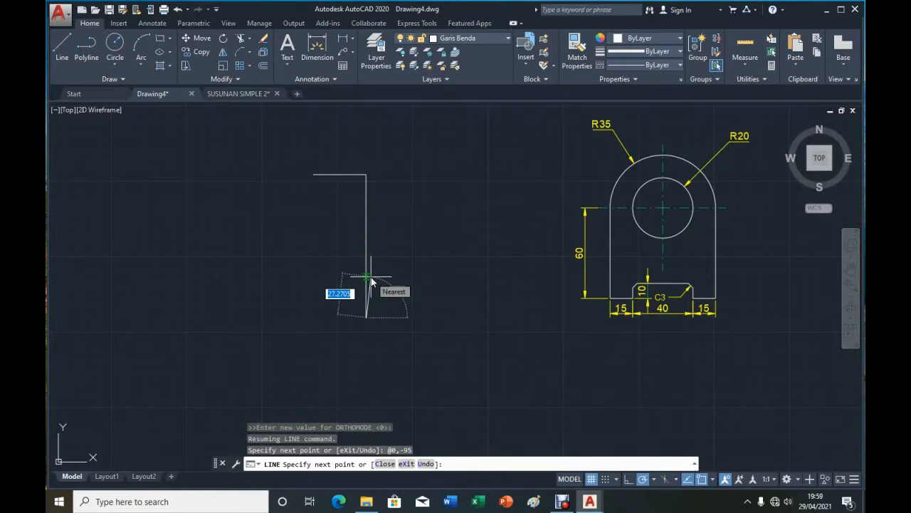
{"action": "key", "text": "F8"}
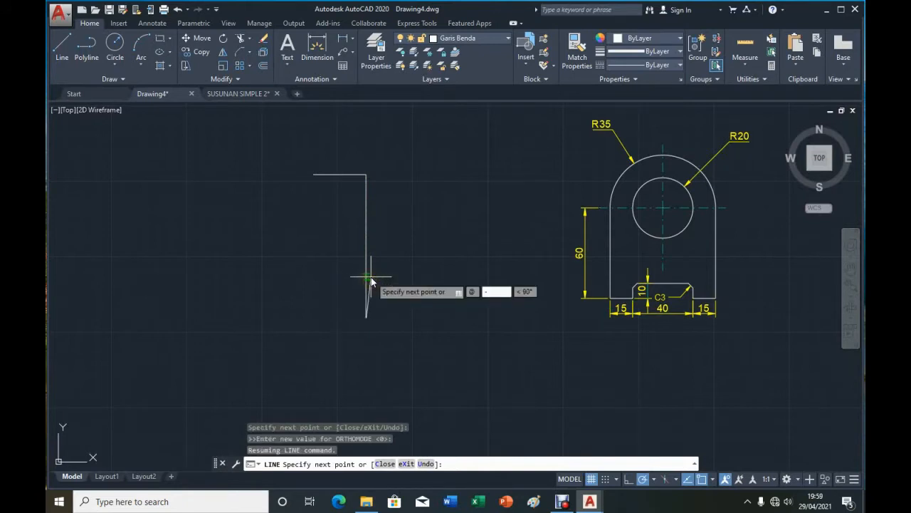
{"action": "key", "text": "Tab"}
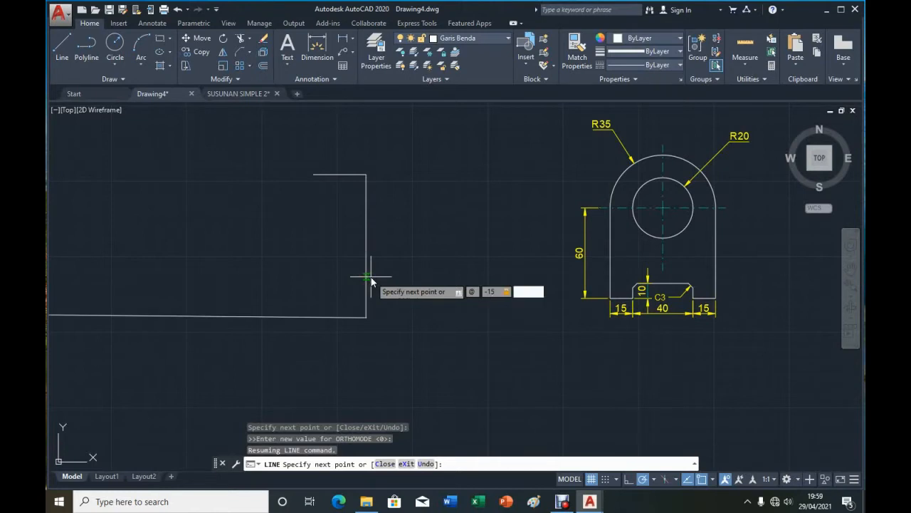
{"action": "key", "text": "Return"}
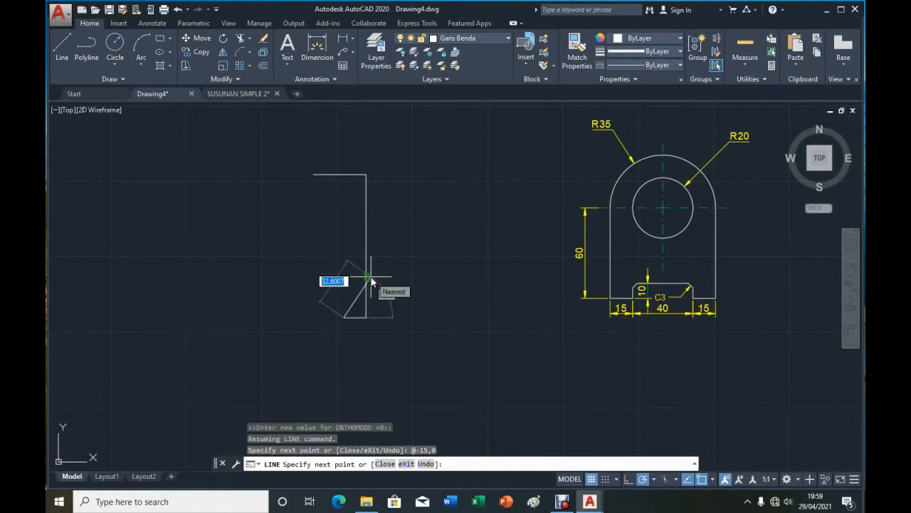
Continue the outline up to @0,10, then horizontally to the point directly below its start, and end the line.
{"action": "key", "text": "F8"}
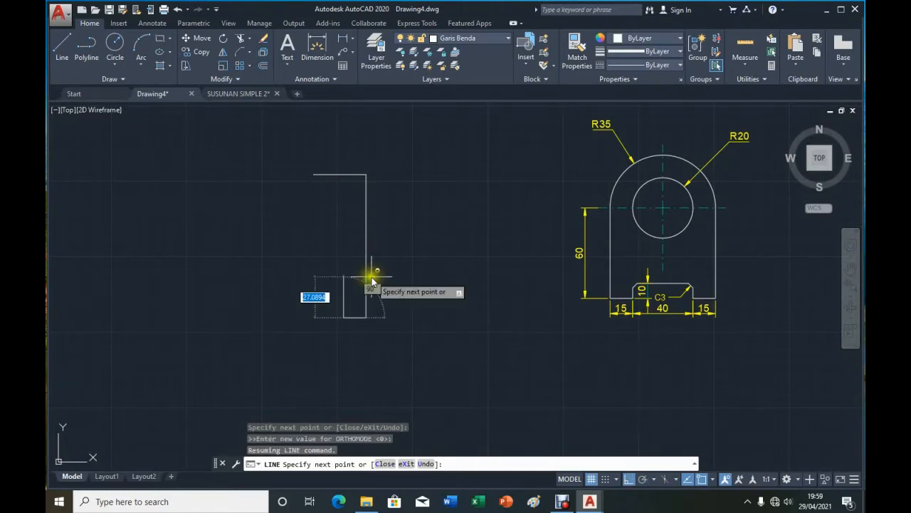
{"action": "type", "text": "@0"}
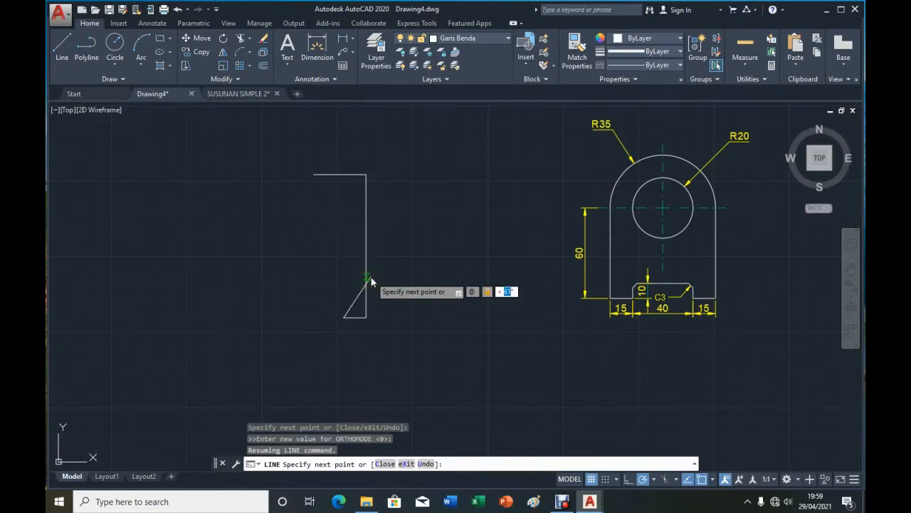
{"action": "key", "text": "Tab"}
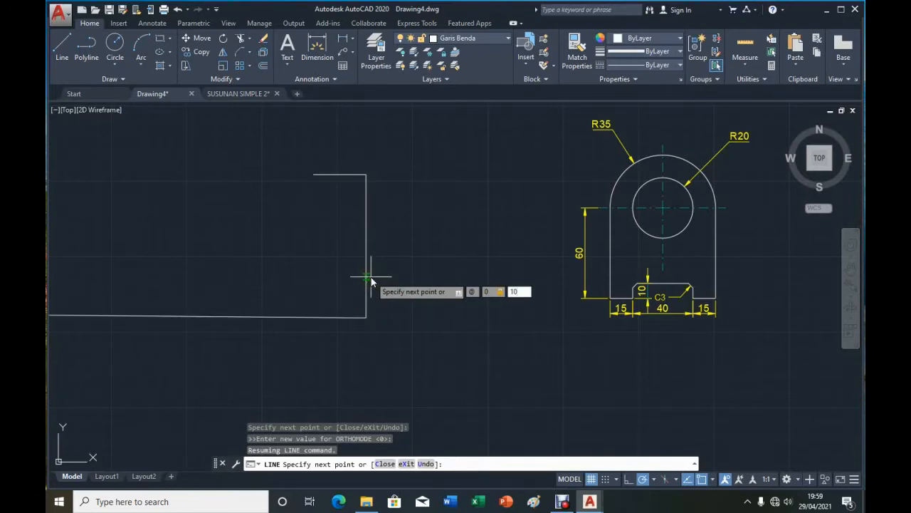
{"action": "type", "text": "10"}
{"action": "key", "text": "Return"}
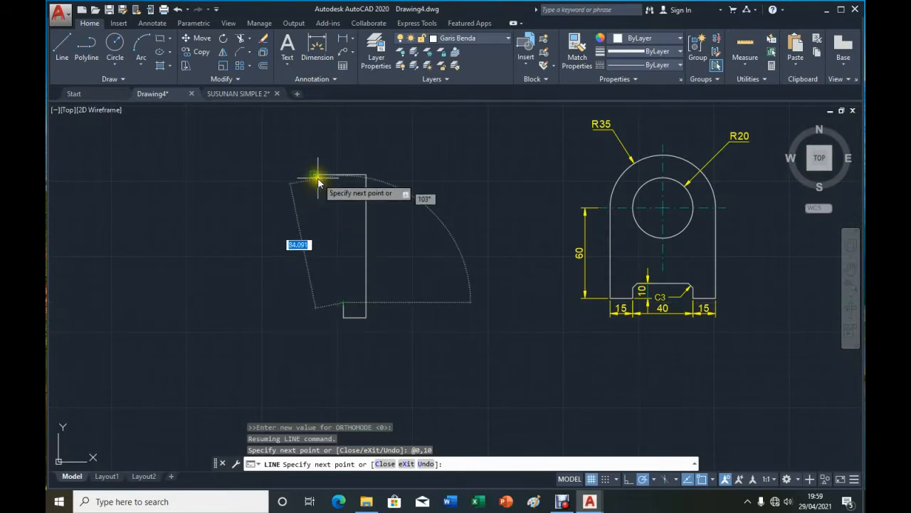
{"action": "left_click", "coordinate": [316, 305]}
{"action": "right_click", "coordinate": [316, 307]}
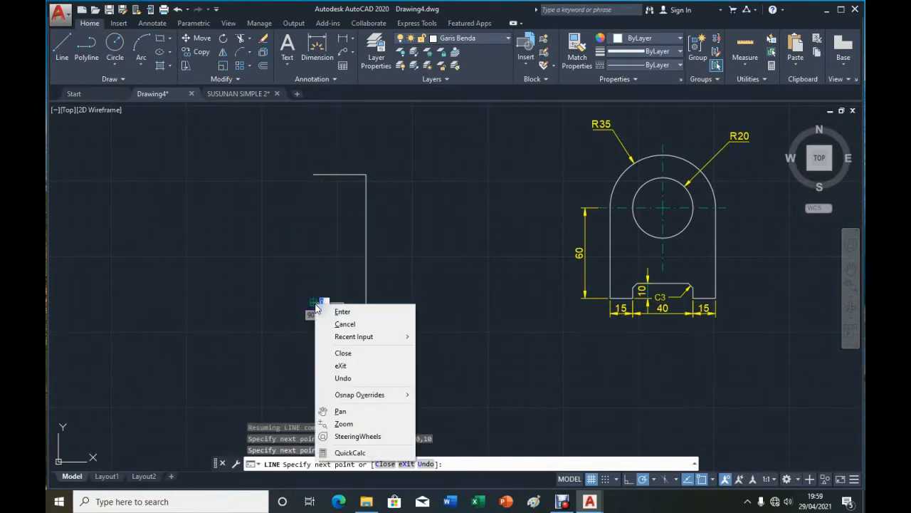
{"action": "left_click", "coordinate": [329, 312]}
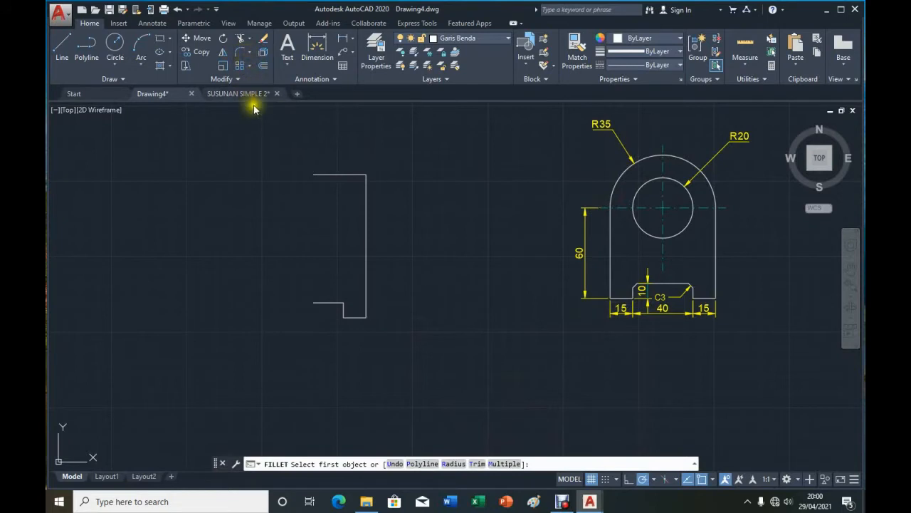
Fillet the corner between the top horizontal line and the long vertical line with a radius of 35.
{"action": "right_click", "coordinate": [247, 196]}
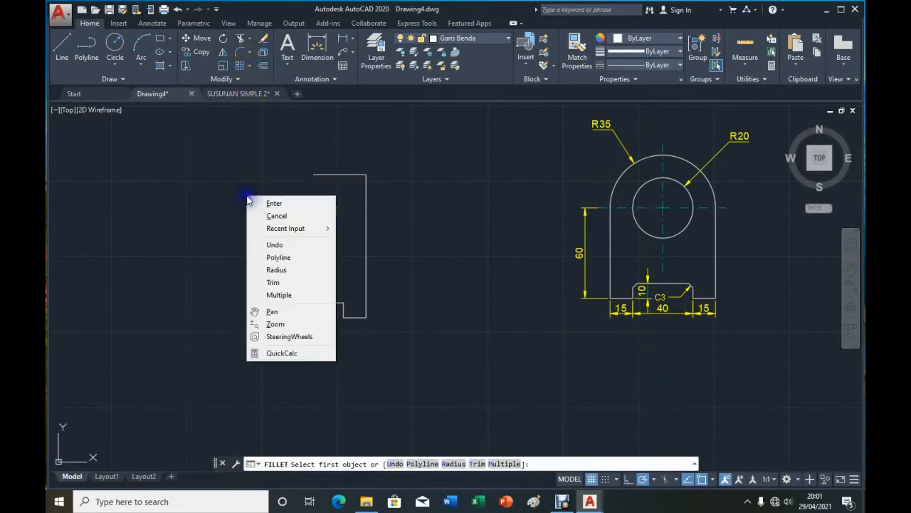
{"action": "left_click", "coordinate": [276, 270]}
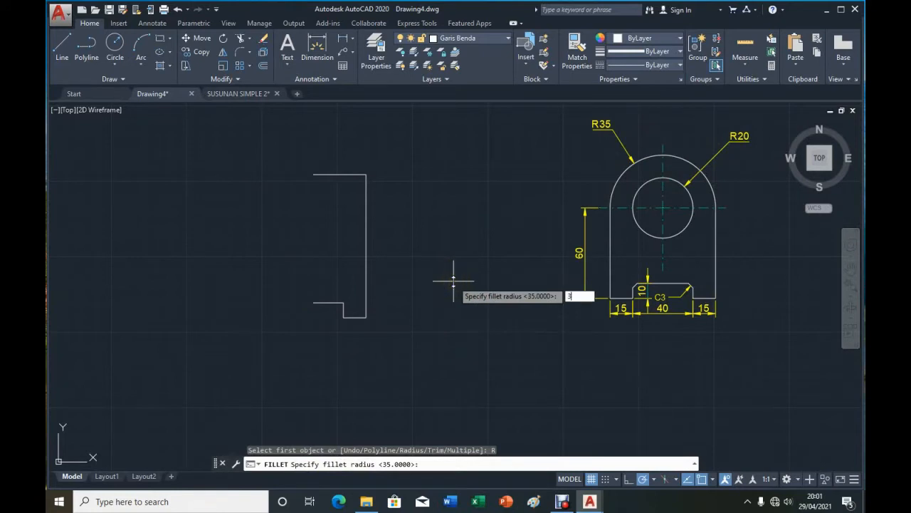
{"action": "key", "text": "Return"}
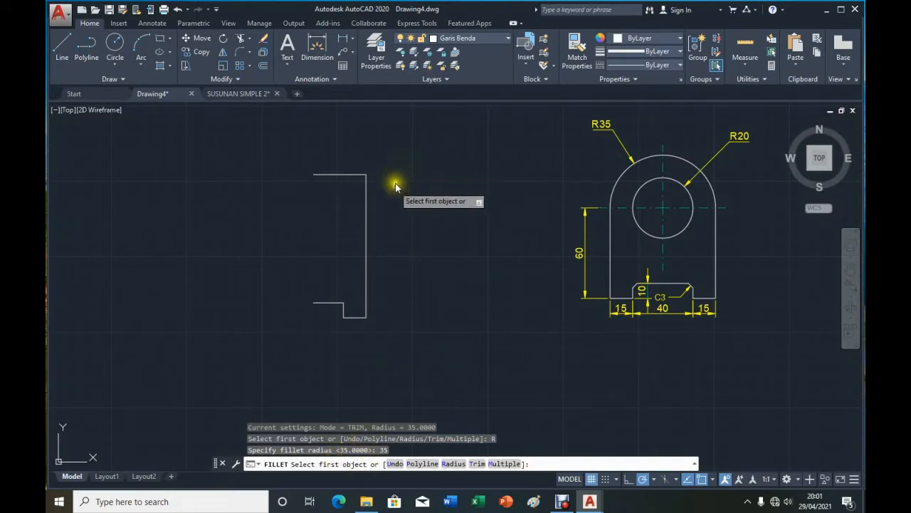
{"action": "left_click", "coordinate": [351, 177]}
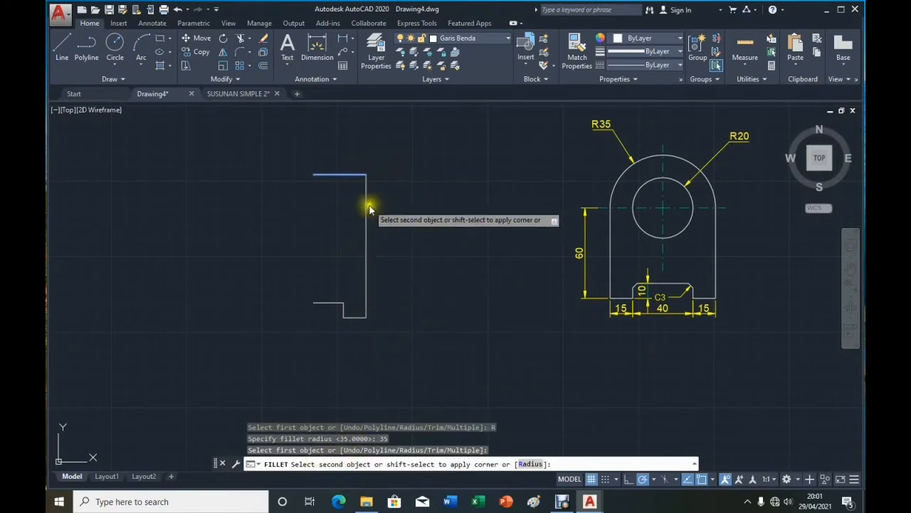
{"action": "left_click", "coordinate": [368, 206]}
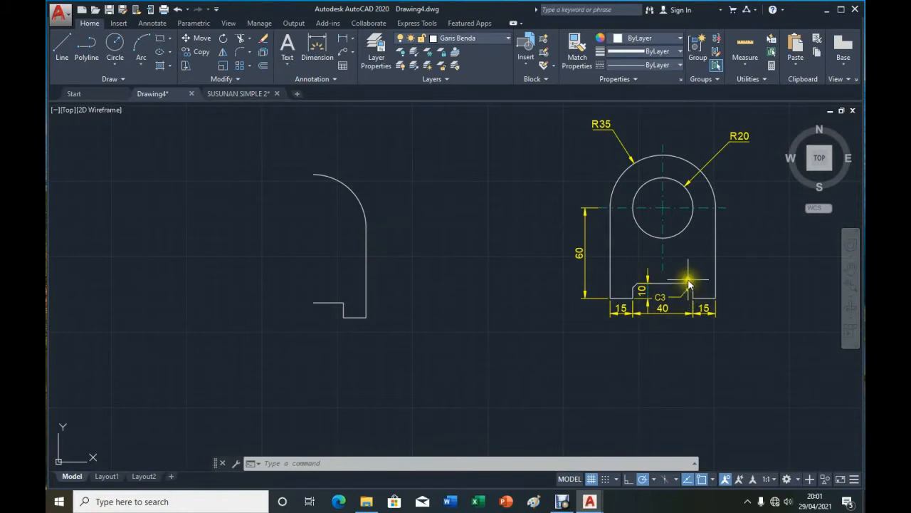
Chamfer the notch corner between the upper horizontal line and the short vertical line with both distances set to 3.
{"action": "left_click", "coordinate": [250, 52]}
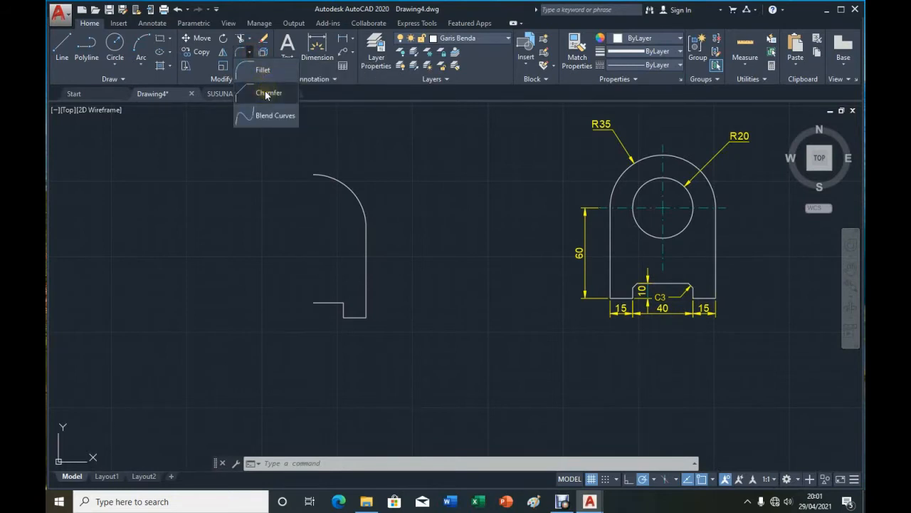
{"action": "left_click", "coordinate": [265, 93]}
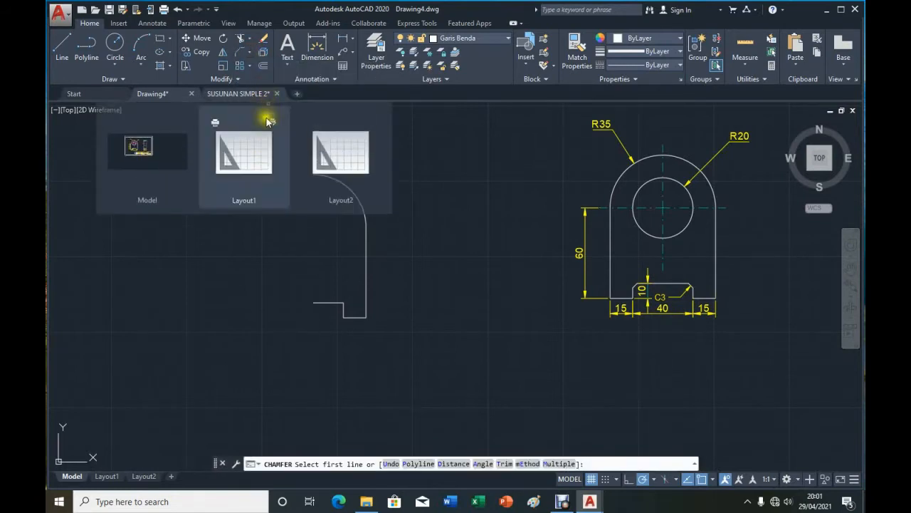
{"action": "right_click", "coordinate": [232, 228]}
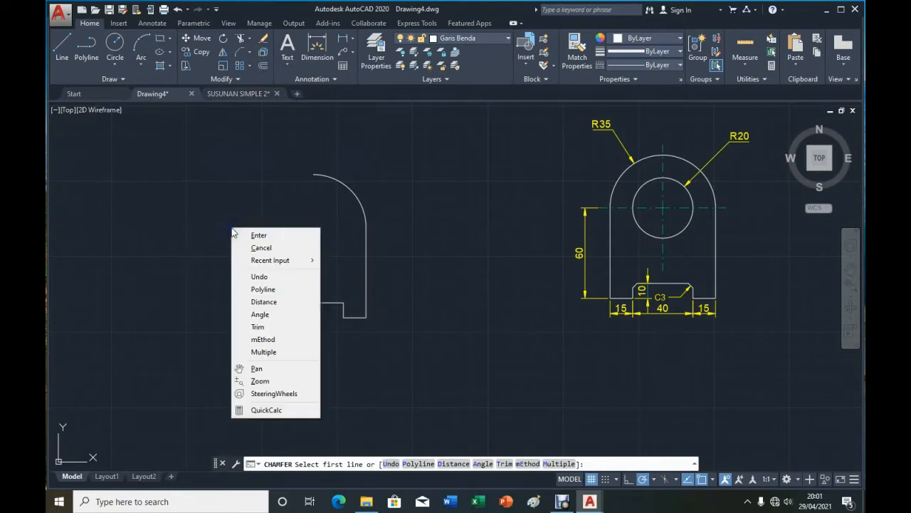
{"action": "left_click", "coordinate": [263, 300]}
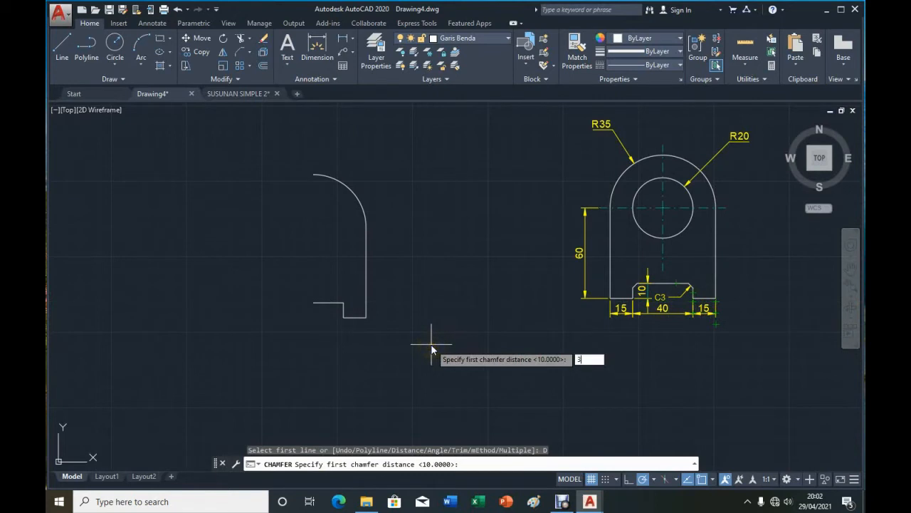
{"action": "key", "text": "Return"}
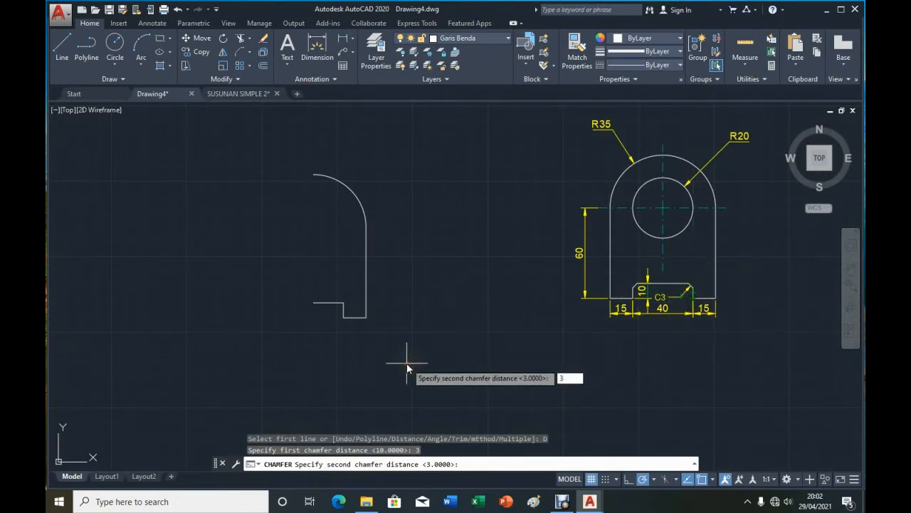
{"action": "key", "text": "Return"}
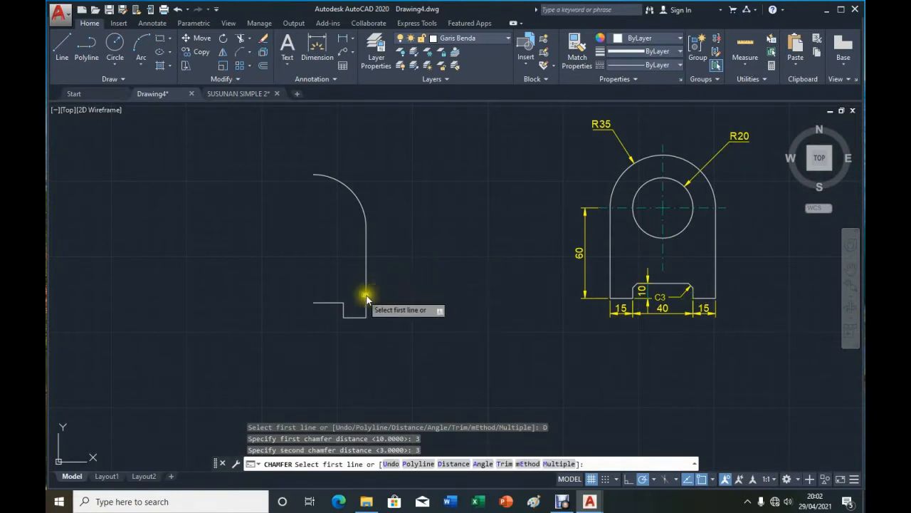
{"action": "left_click", "coordinate": [338, 305]}
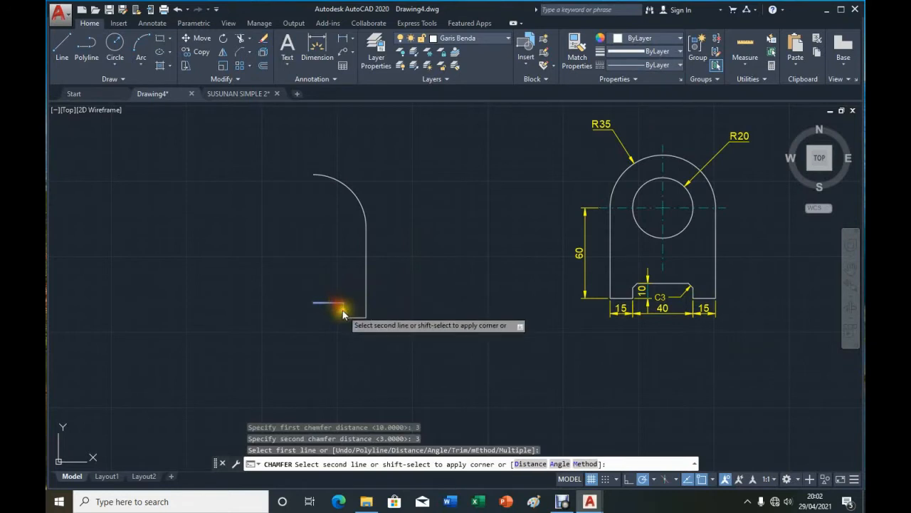
{"action": "left_click", "coordinate": [343, 314]}
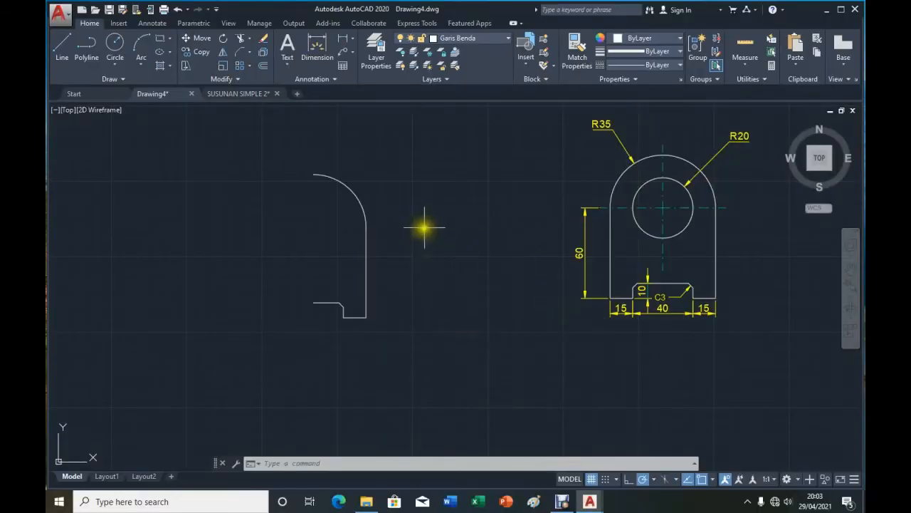
Mirror the half outline about the vertical line through its open top and notch endpoints, keeping the source objects.
{"action": "left_click", "coordinate": [225, 50]}
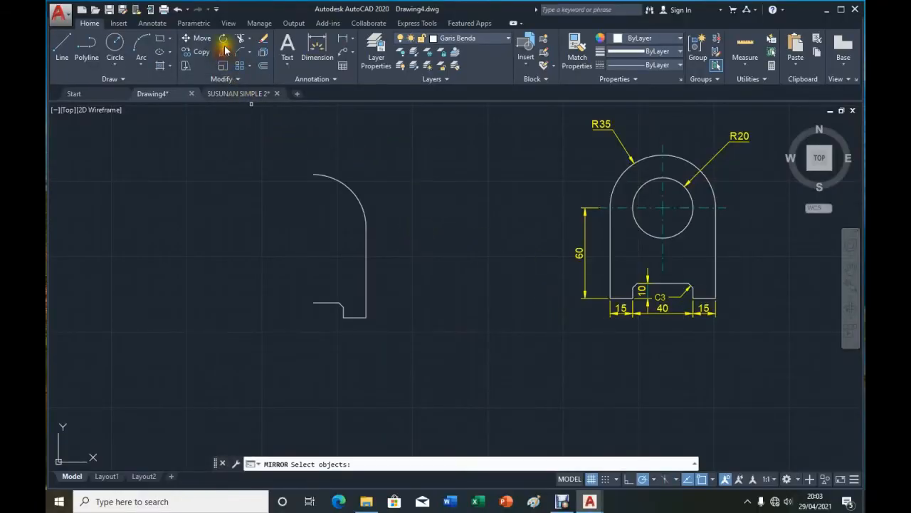
{"action": "left_click", "coordinate": [281, 160]}
{"action": "left_click", "coordinate": [427, 354]}
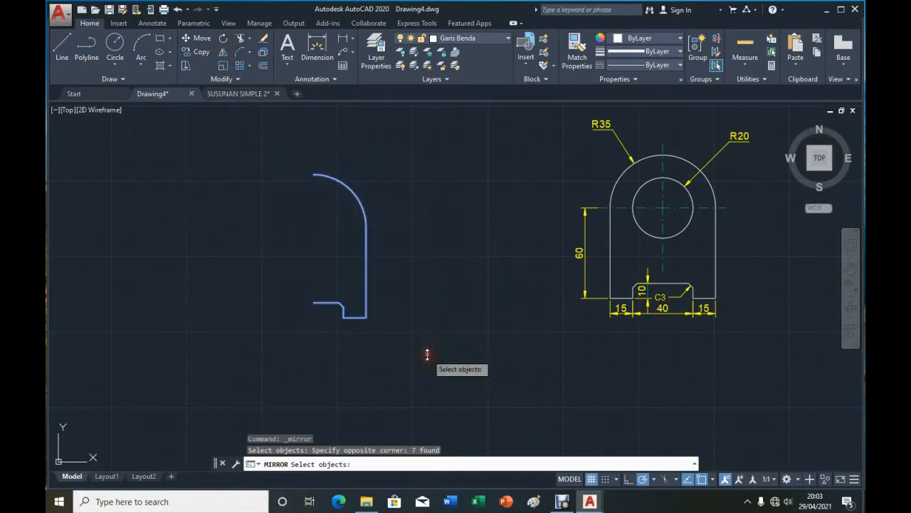
{"action": "key", "text": "Return"}
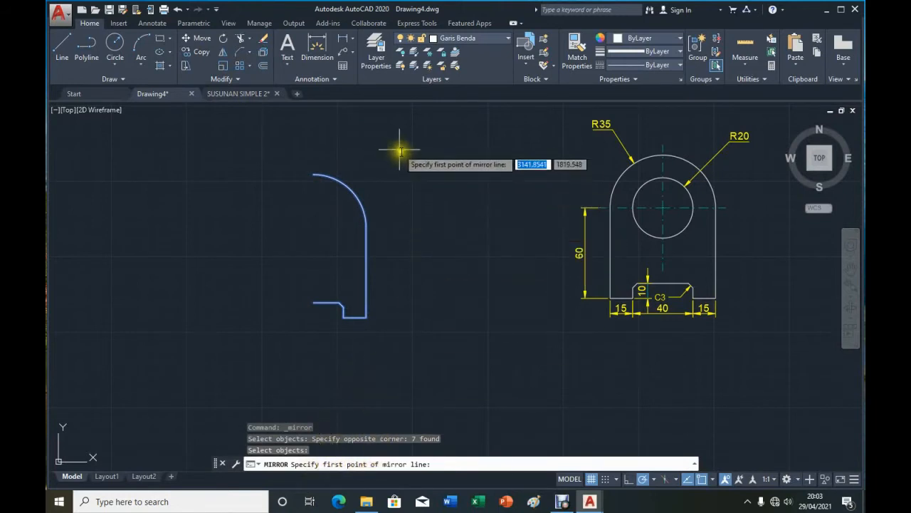
{"action": "left_click", "coordinate": [313, 175]}
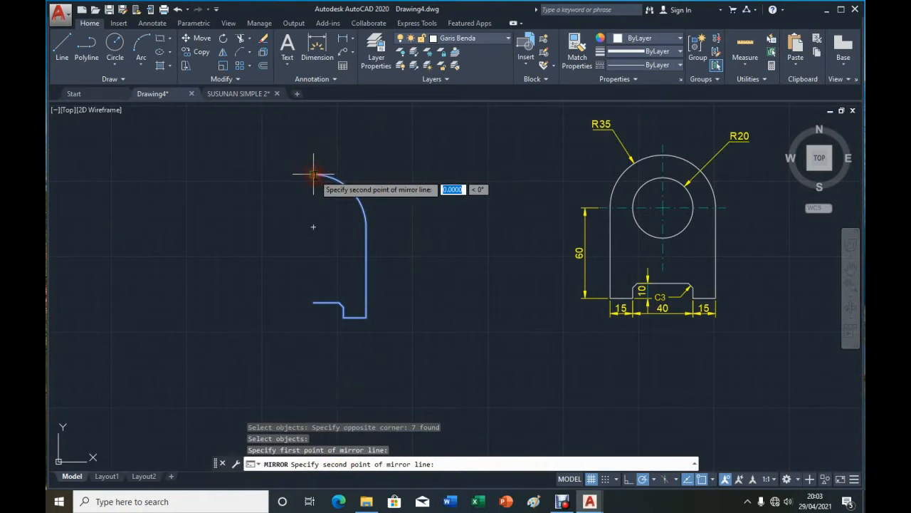
{"action": "left_click", "coordinate": [313, 302]}
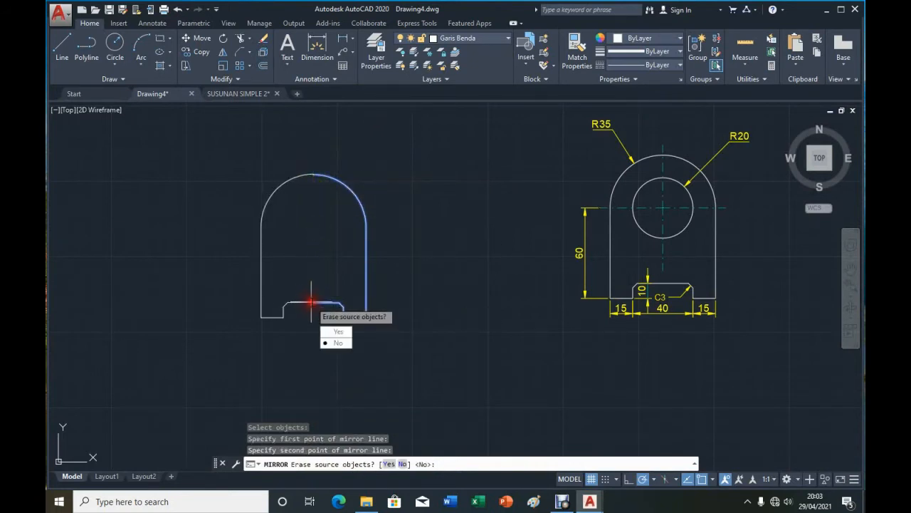
{"action": "key", "text": "Return"}
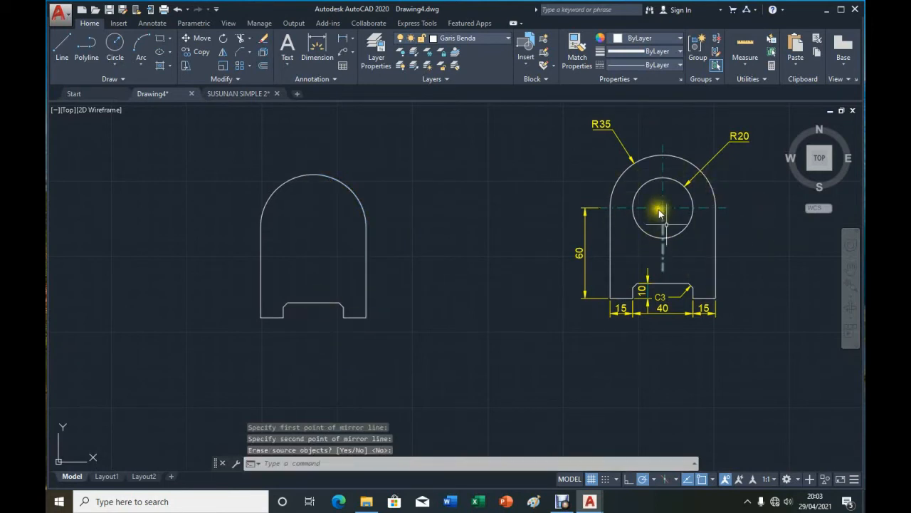
Draw a circle of radius 20 centred on the centre of the large top arc.
{"action": "left_click", "coordinate": [114, 42]}
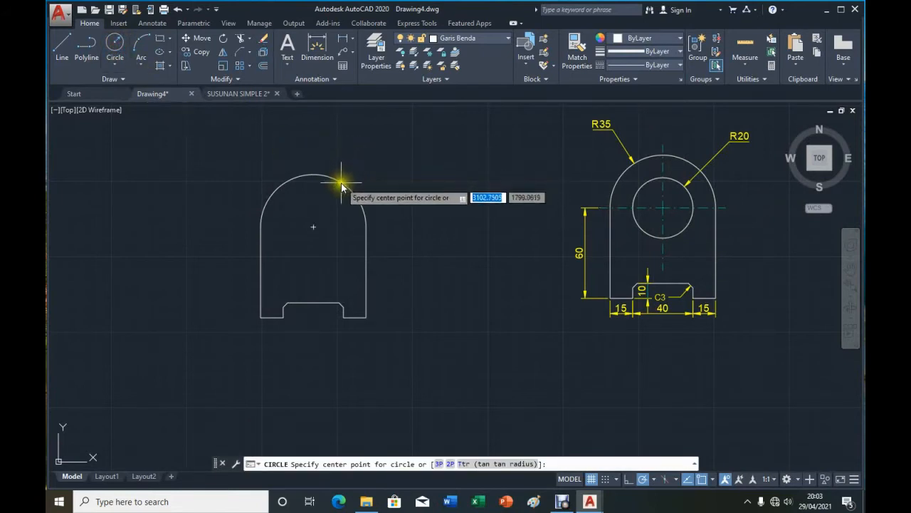
{"action": "left_click", "coordinate": [314, 226]}
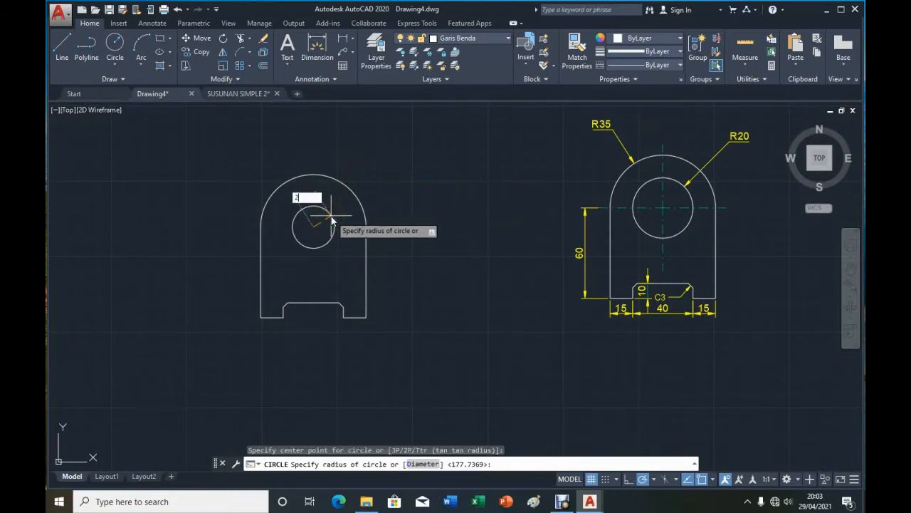
{"action": "key", "text": "Return"}
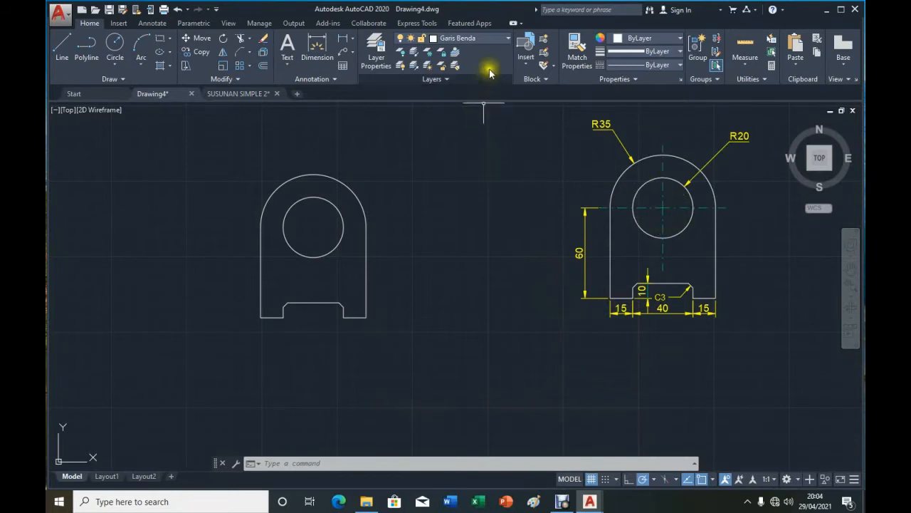
On layer Garis Sumbu, draw a vertical centre line about 43 long from the circle's centre up past the top arc.
{"action": "left_click", "coordinate": [505, 38]}
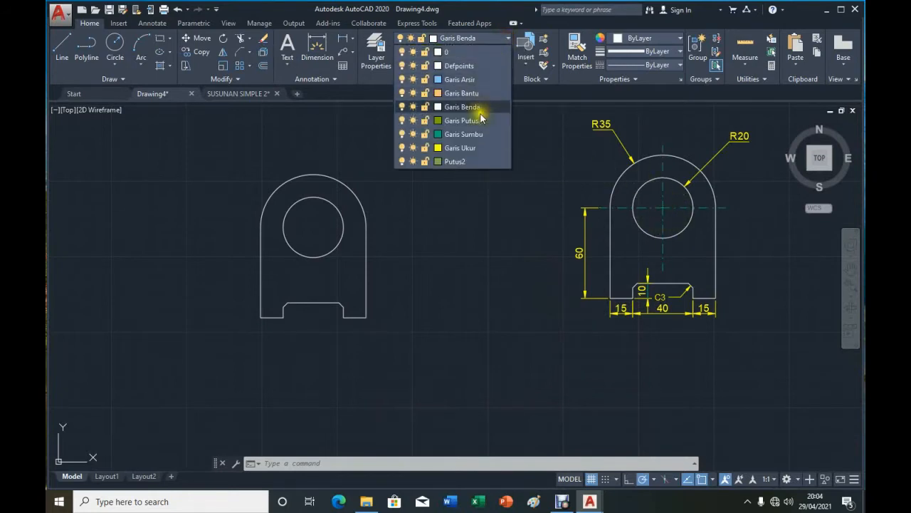
{"action": "left_click", "coordinate": [479, 136]}
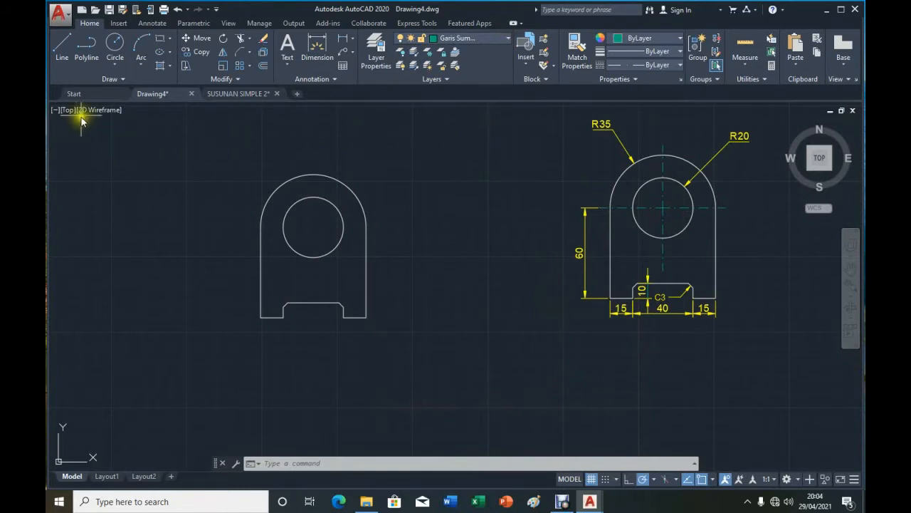
{"action": "left_click", "coordinate": [66, 48]}
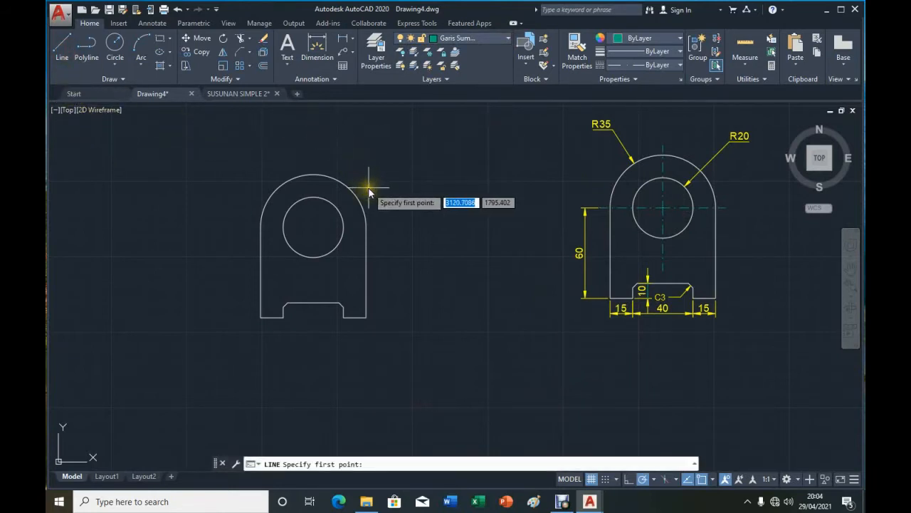
{"action": "left_click", "coordinate": [313, 227]}
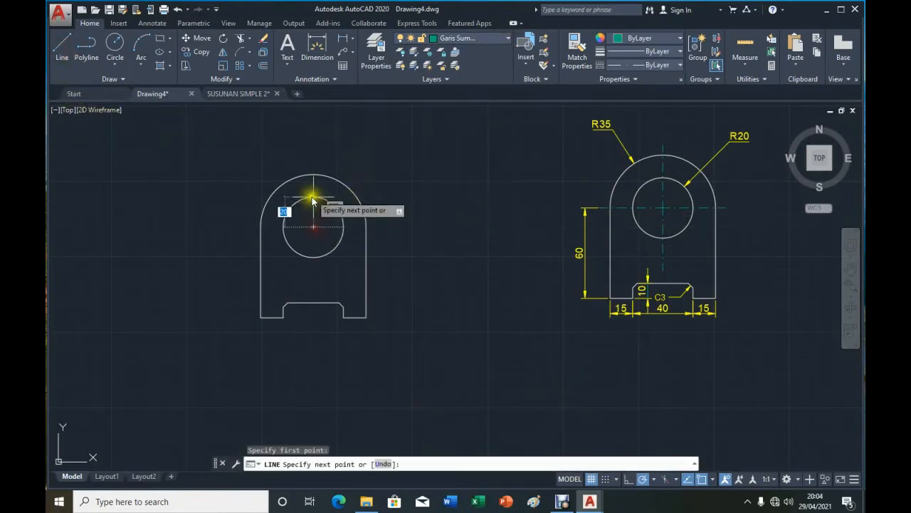
{"action": "left_click", "coordinate": [313, 163]}
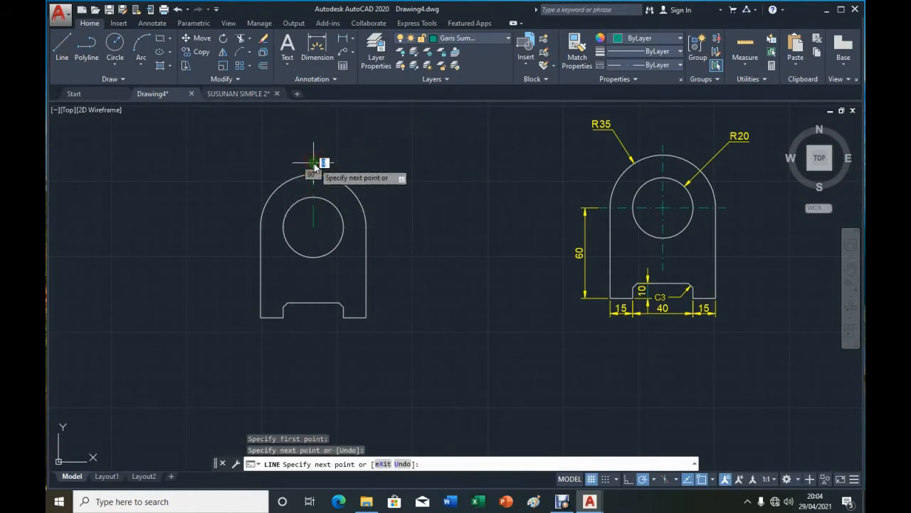
{"action": "right_click", "coordinate": [316, 167]}
{"action": "left_click", "coordinate": [339, 172]}
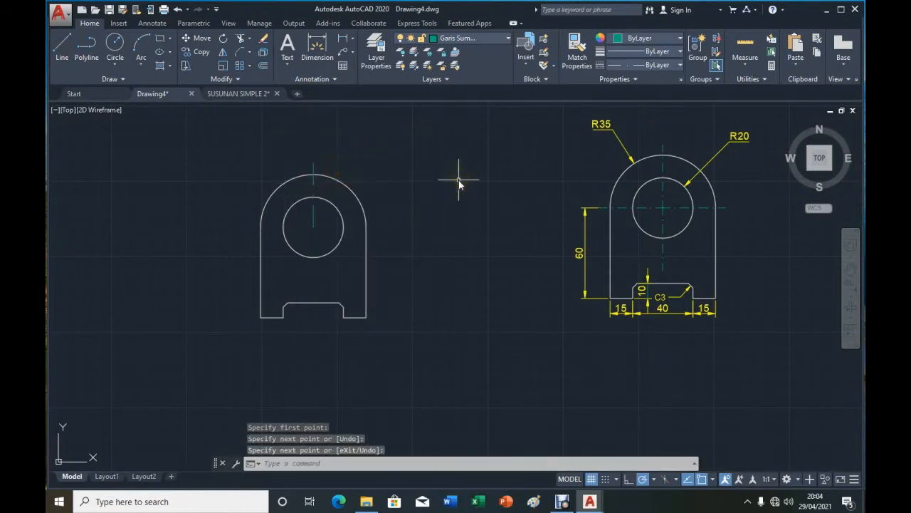
Set the vertical centre line's linetype scale to 0.5 in its properties, then close them and clear the selection.
{"action": "right_click", "coordinate": [314, 223]}
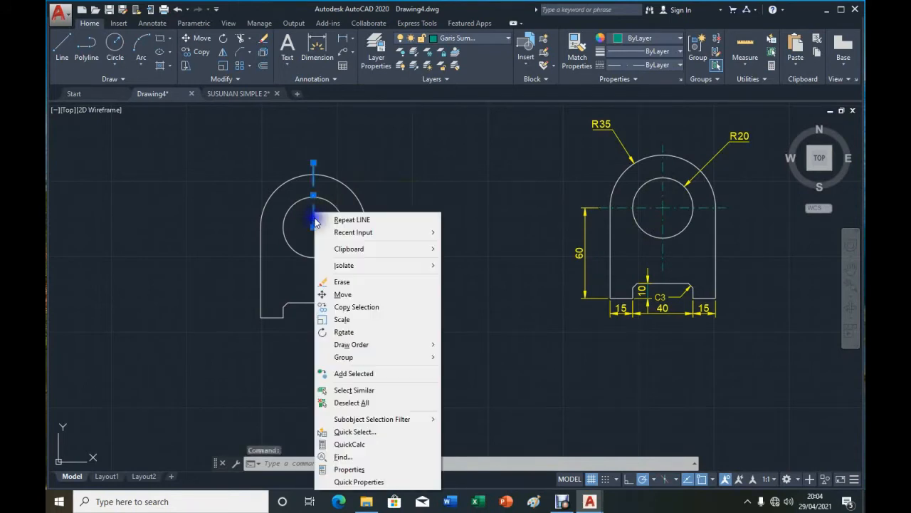
{"action": "mouse_move", "coordinate": [323, 235]}
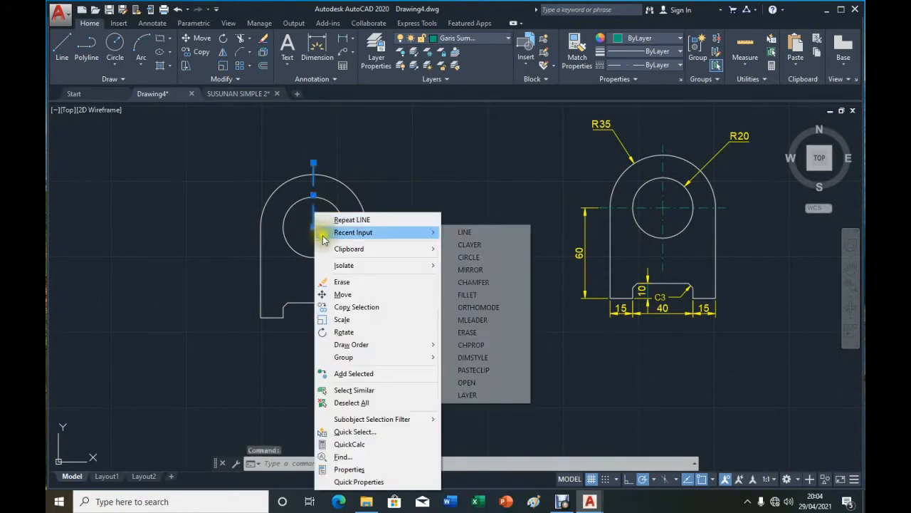
{"action": "left_click", "coordinate": [352, 470]}
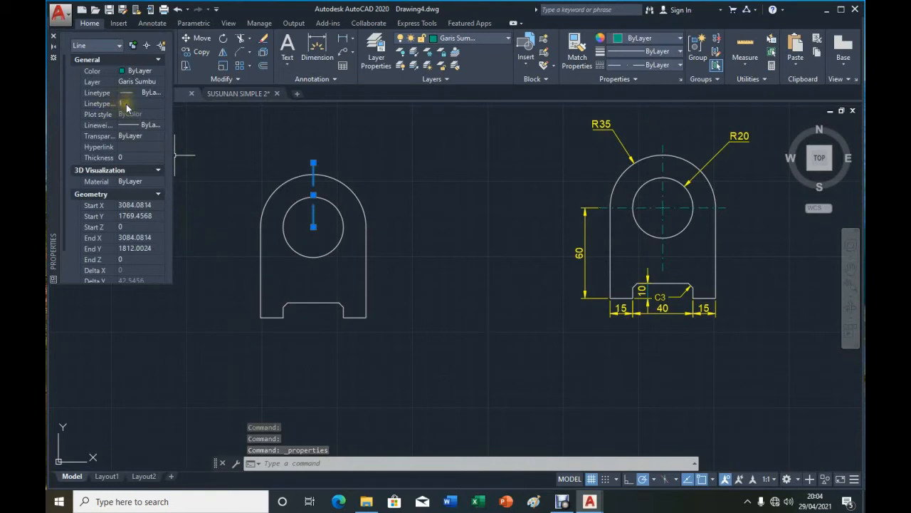
{"action": "left_click", "coordinate": [127, 107]}
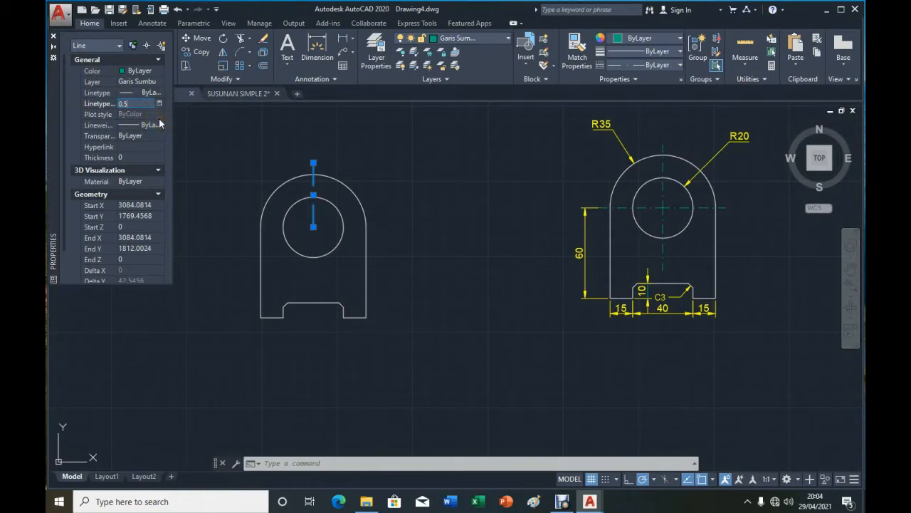
{"action": "key", "text": "Return"}
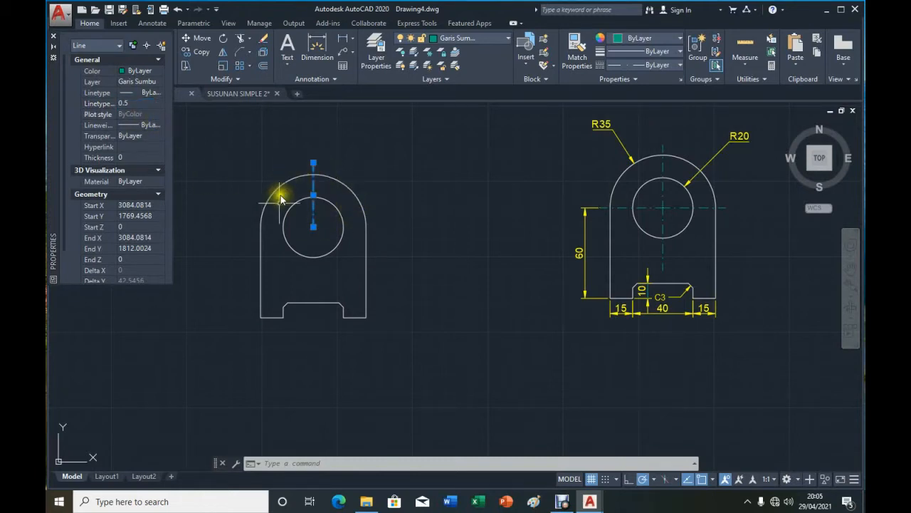
{"action": "left_click", "coordinate": [55, 37]}
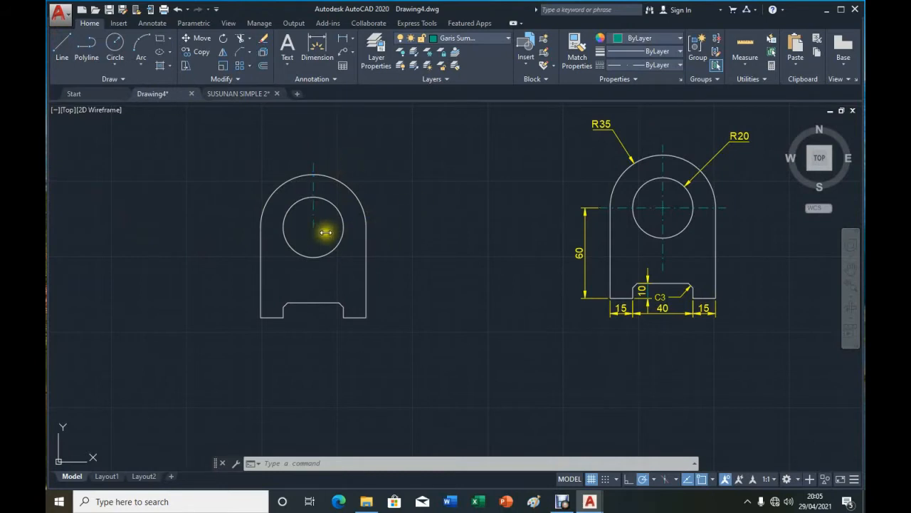
{"action": "key", "text": "Escape"}
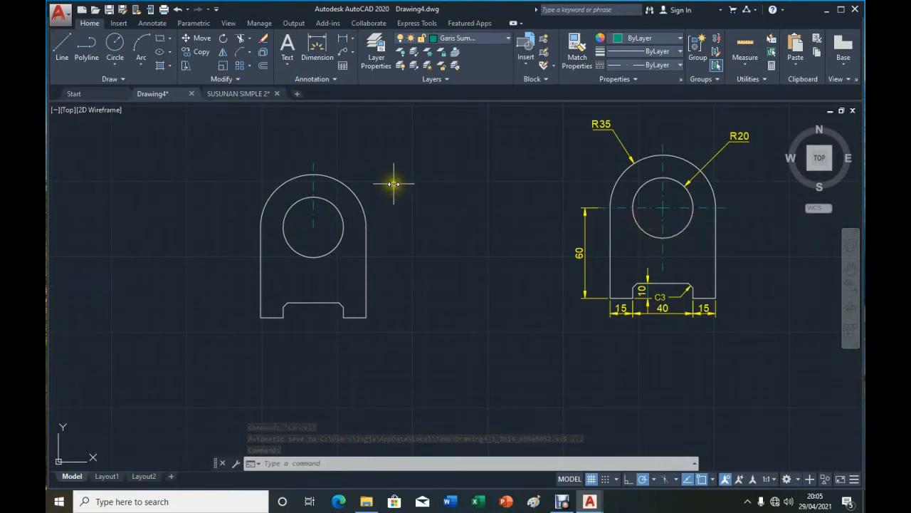
Polar array the centre line around the circle's centre with 4 items over 360 degrees.
{"action": "left_click", "coordinate": [248, 66]}
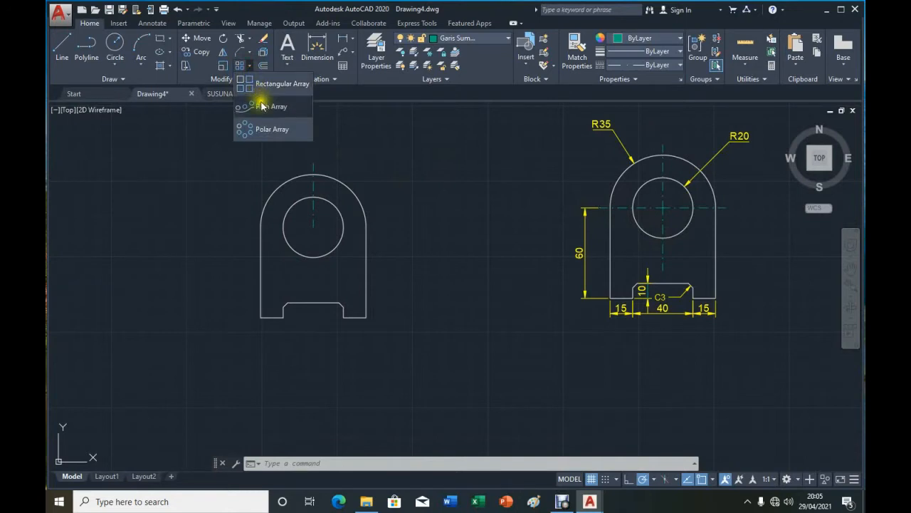
{"action": "left_click", "coordinate": [264, 127]}
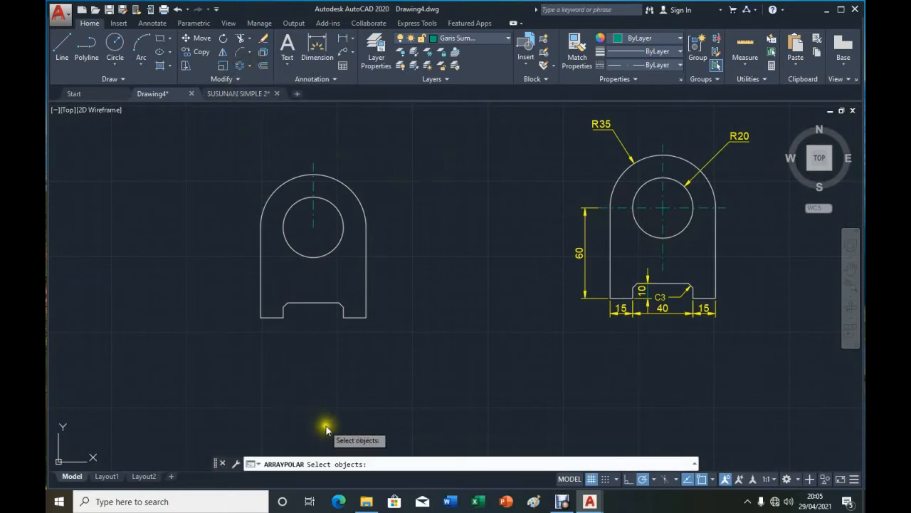
{"action": "left_click", "coordinate": [313, 186]}
{"action": "key", "text": "Return"}
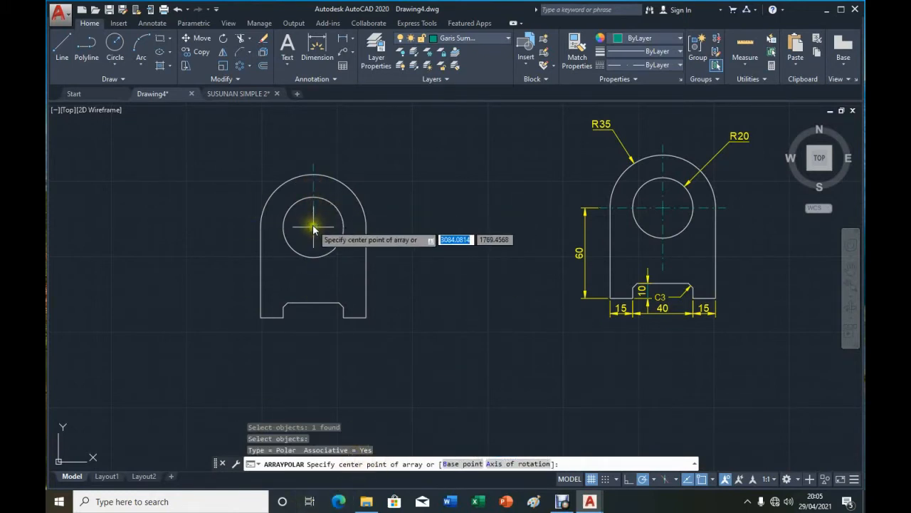
{"action": "left_click", "coordinate": [314, 227]}
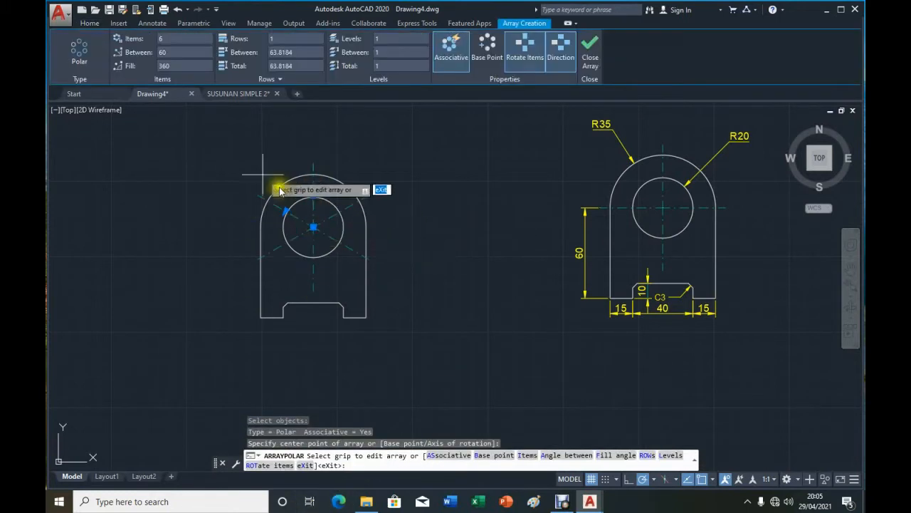
{"action": "left_click", "coordinate": [163, 39]}
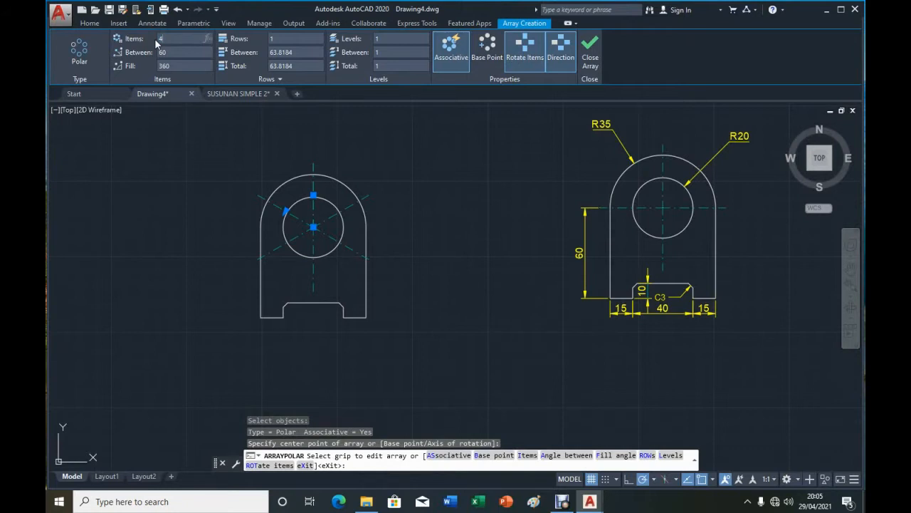
{"action": "key", "text": "Return"}
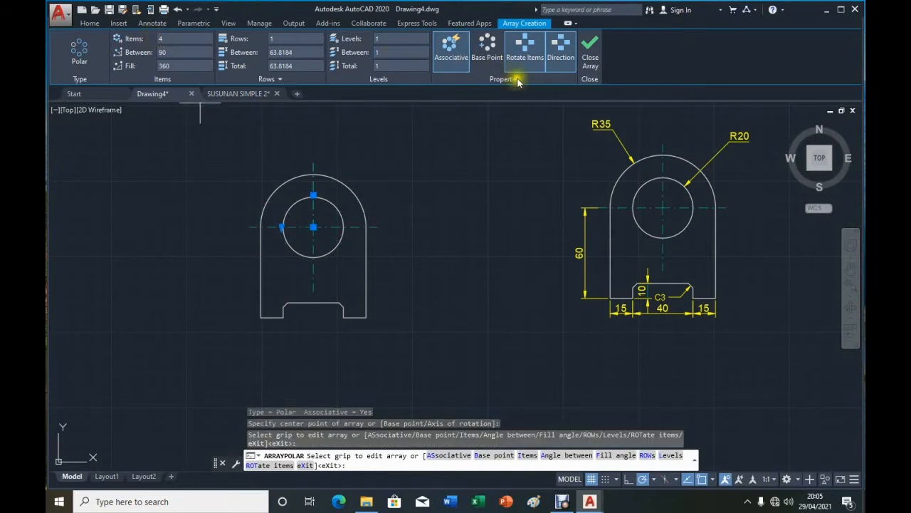
{"action": "left_click", "coordinate": [589, 60]}
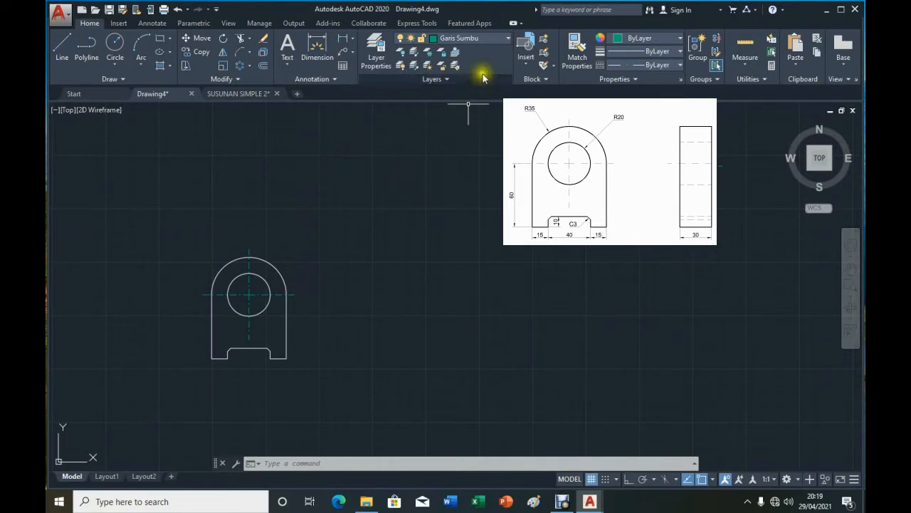
On layer Garis Bantu, draw a horizontal construction line through the top of the large arc with Ortho on.
{"action": "left_click", "coordinate": [496, 37]}
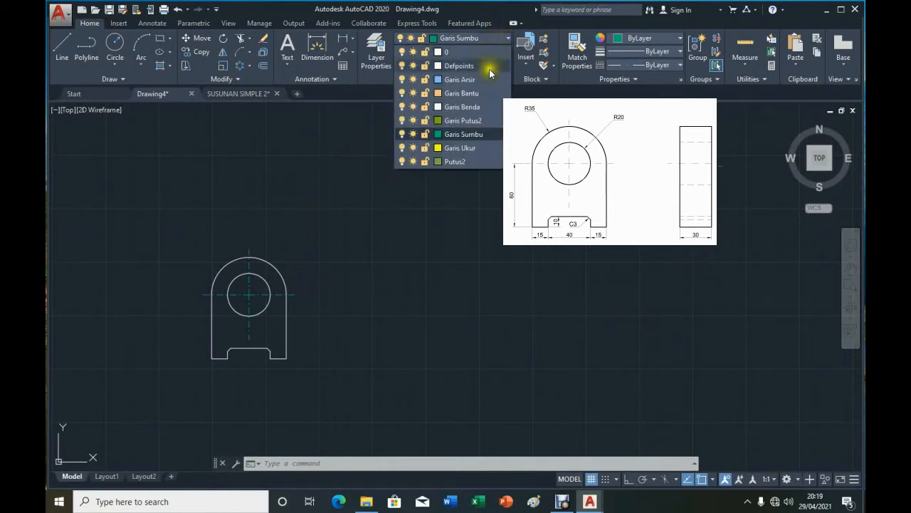
{"action": "left_click", "coordinate": [463, 94]}
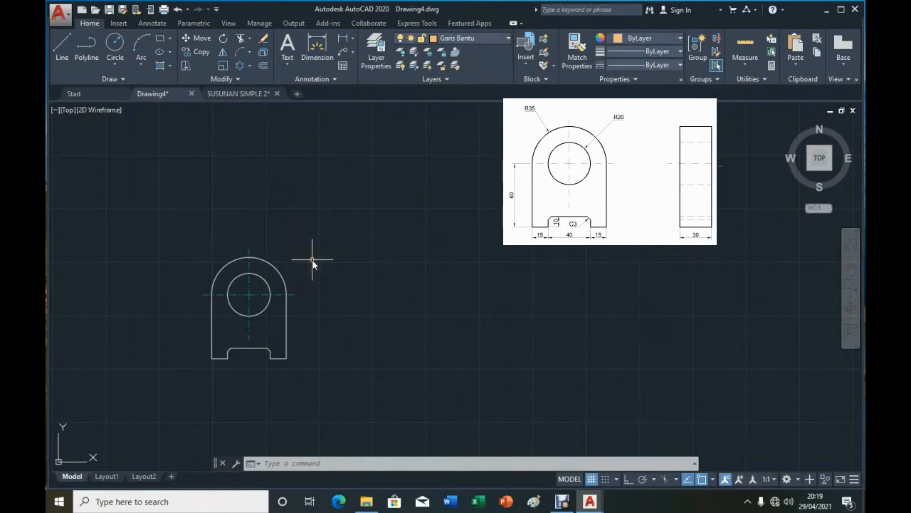
{"action": "left_click", "coordinate": [123, 81]}
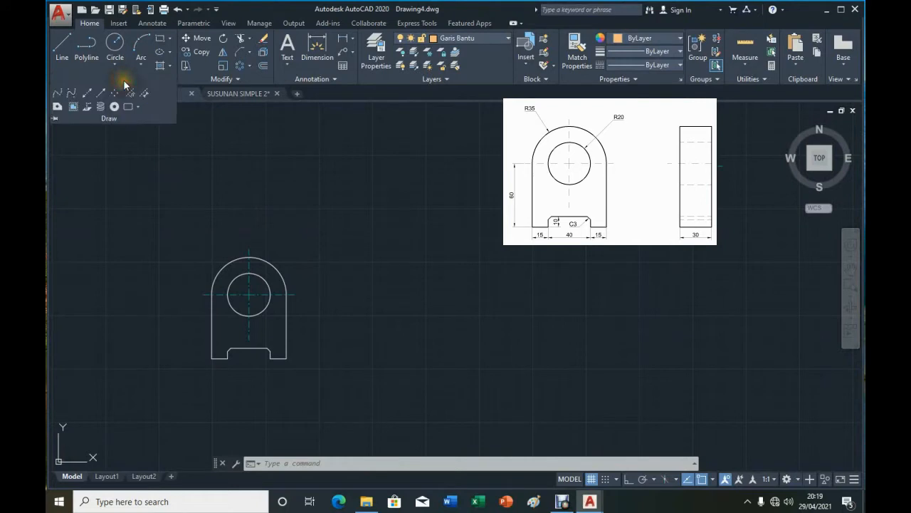
{"action": "left_click", "coordinate": [90, 94]}
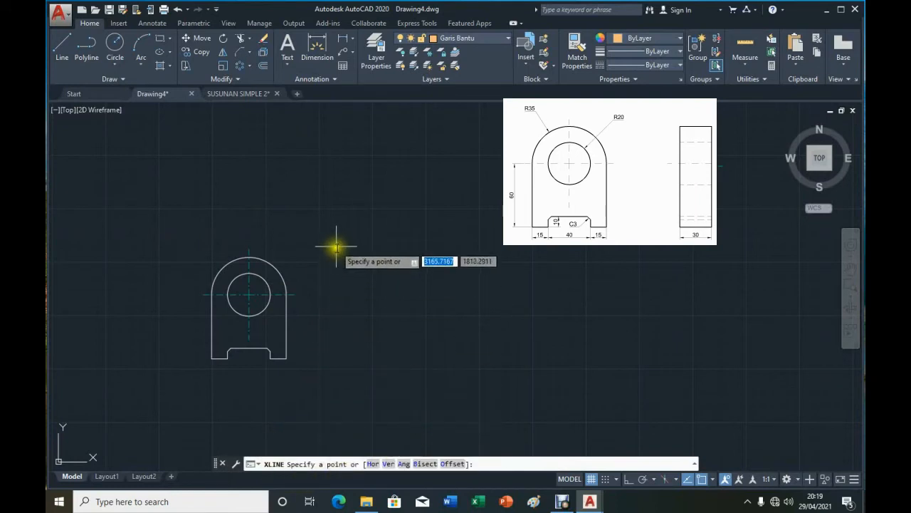
{"action": "left_click", "coordinate": [248, 256]}
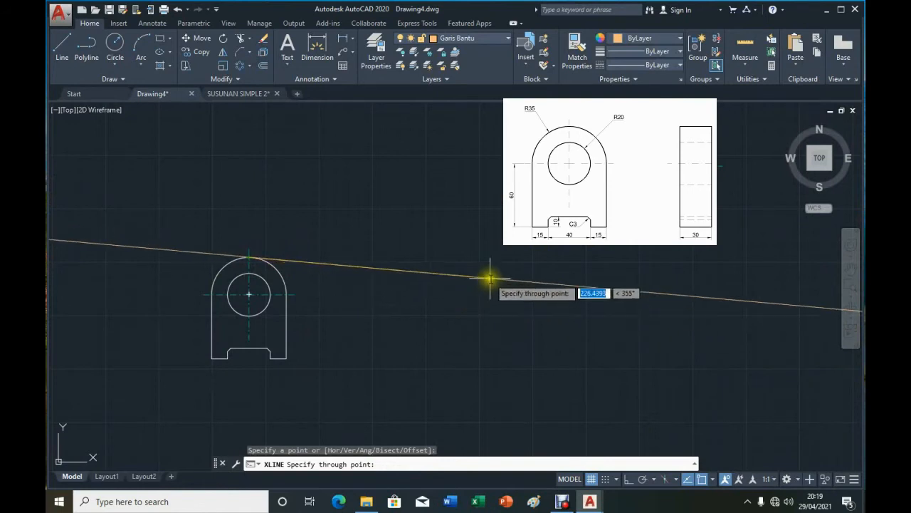
{"action": "left_click", "coordinate": [629, 481]}
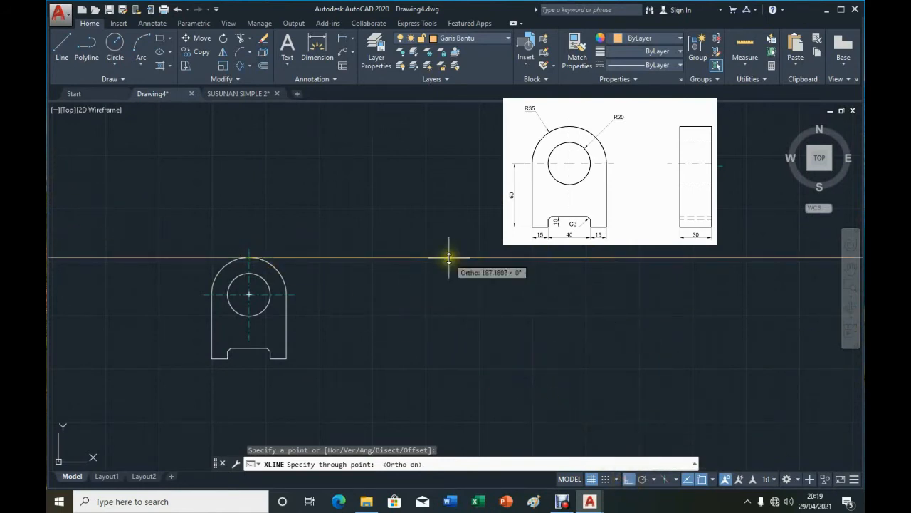
{"action": "left_click", "coordinate": [511, 257]}
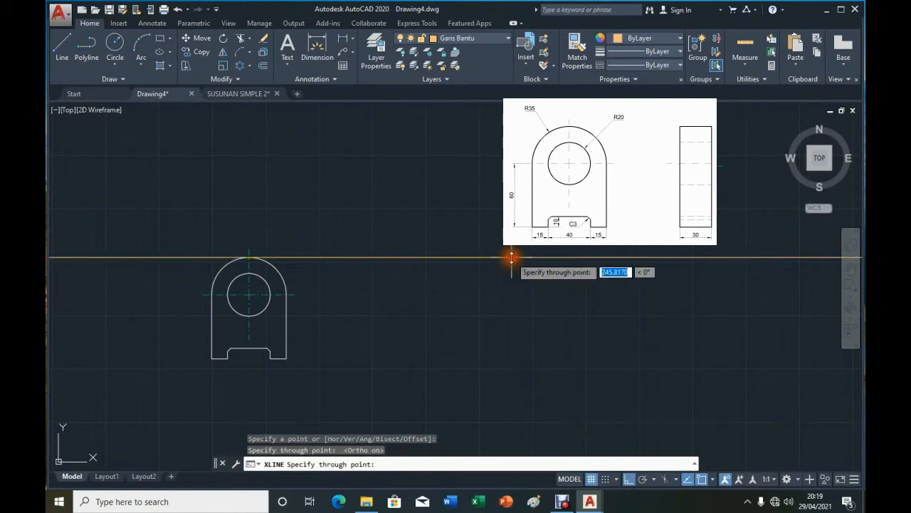
{"action": "key", "text": "Return"}
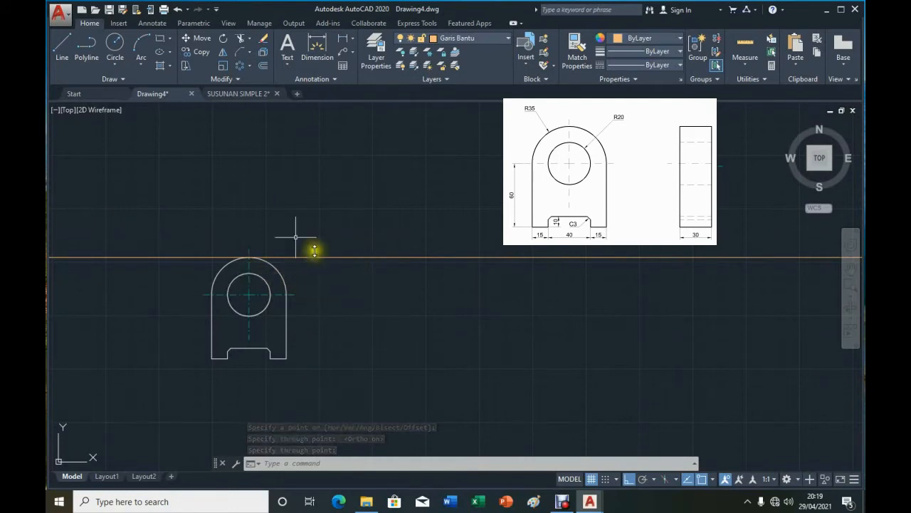
Copy the construction line to the circle's top, centre and bottom, the notch's top edge, its chamfer's lower end, and the part's base.
{"action": "left_click", "coordinate": [200, 54]}
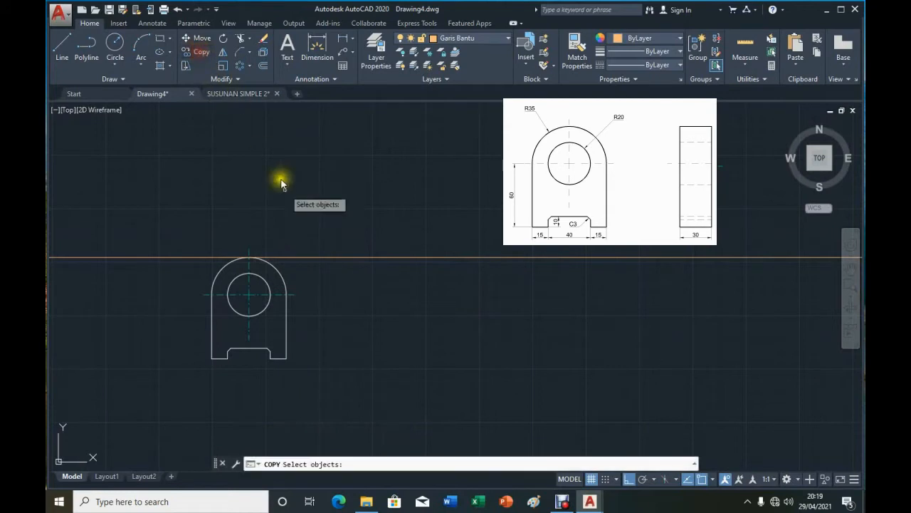
{"action": "left_click", "coordinate": [362, 258]}
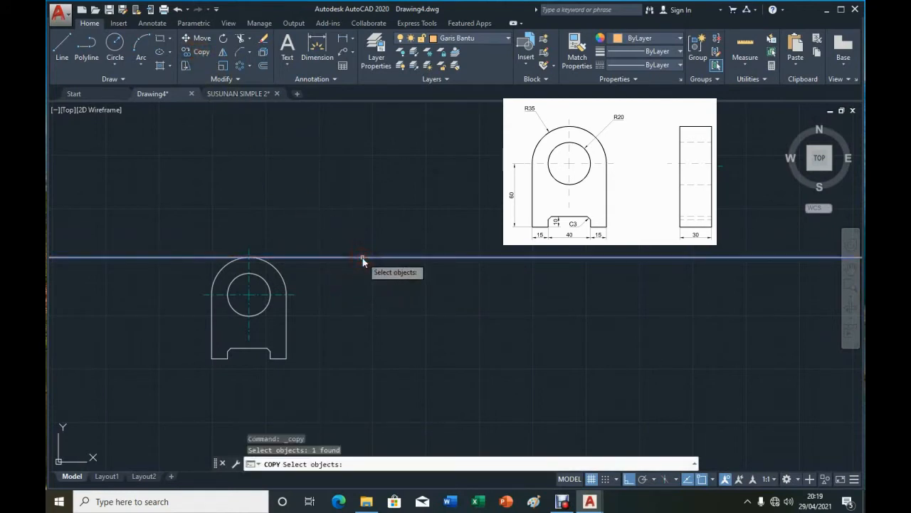
{"action": "key", "text": "Return"}
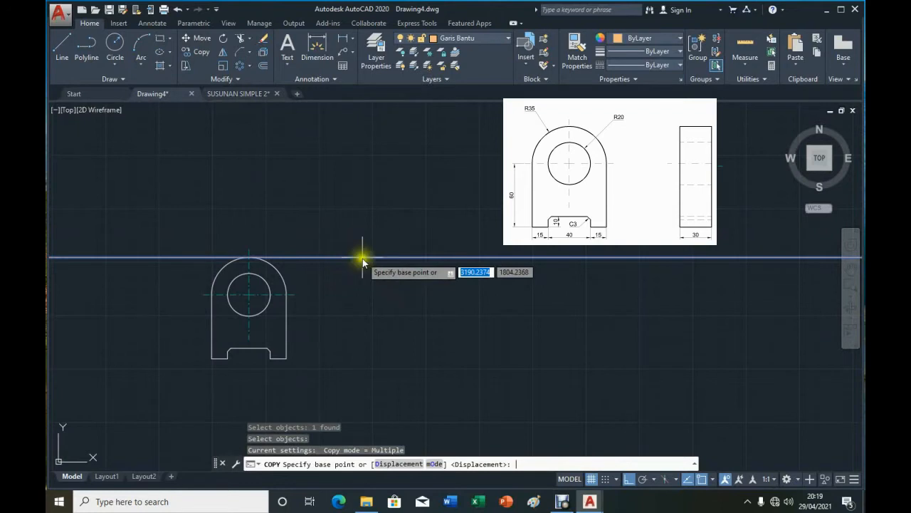
{"action": "left_click", "coordinate": [429, 258]}
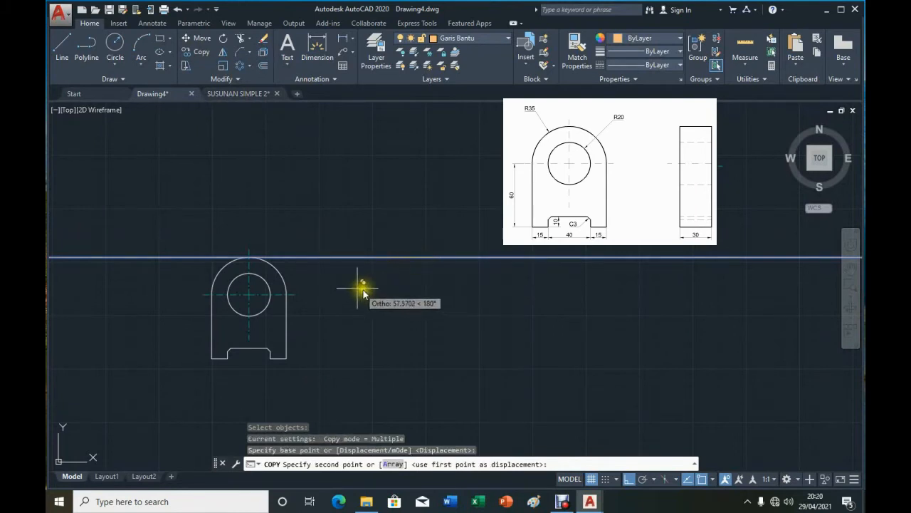
{"action": "left_click", "coordinate": [248, 275]}
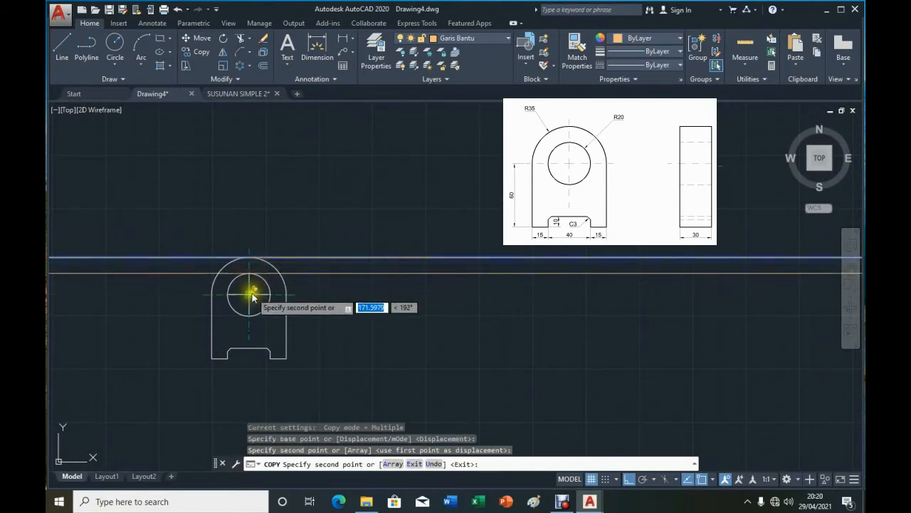
{"action": "left_click", "coordinate": [250, 296]}
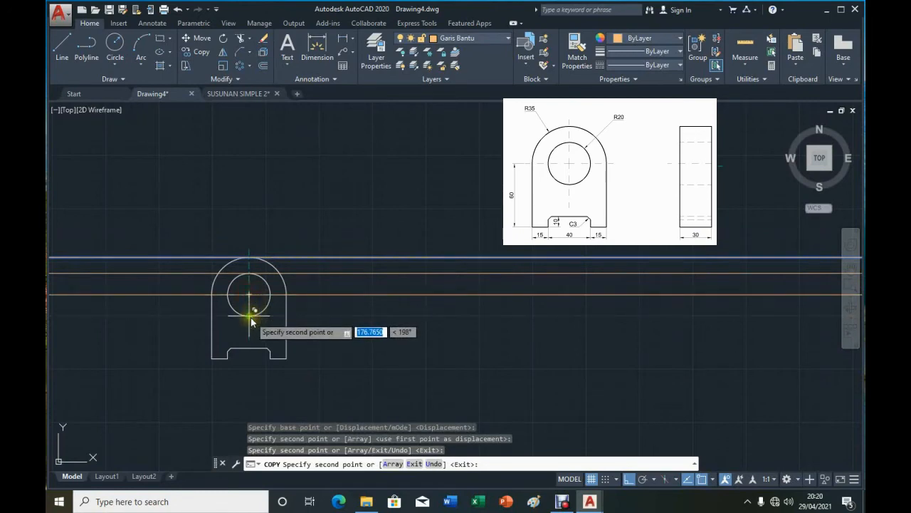
{"action": "left_click", "coordinate": [250, 321]}
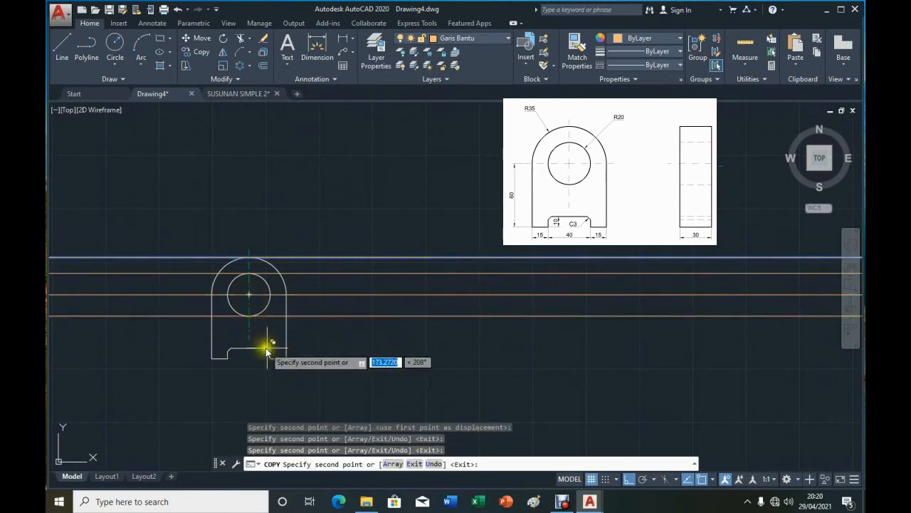
{"action": "left_click", "coordinate": [267, 350]}
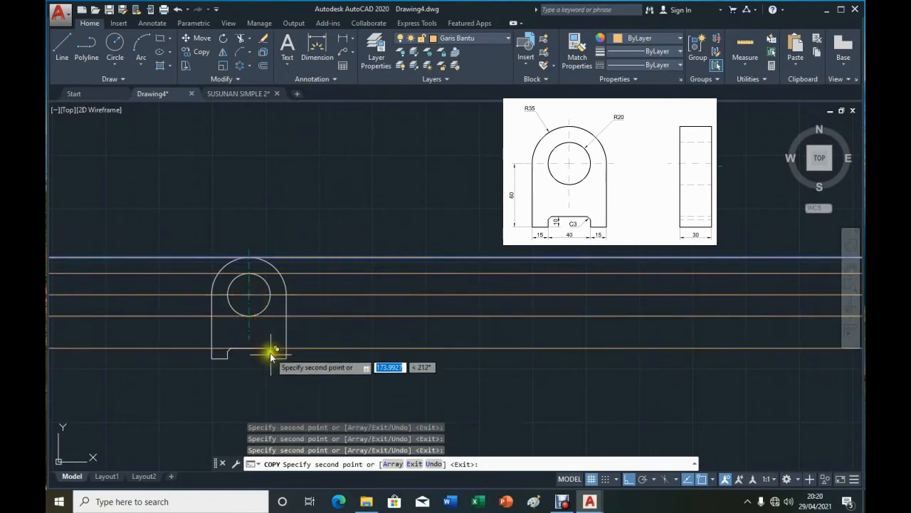
{"action": "left_click", "coordinate": [271, 351]}
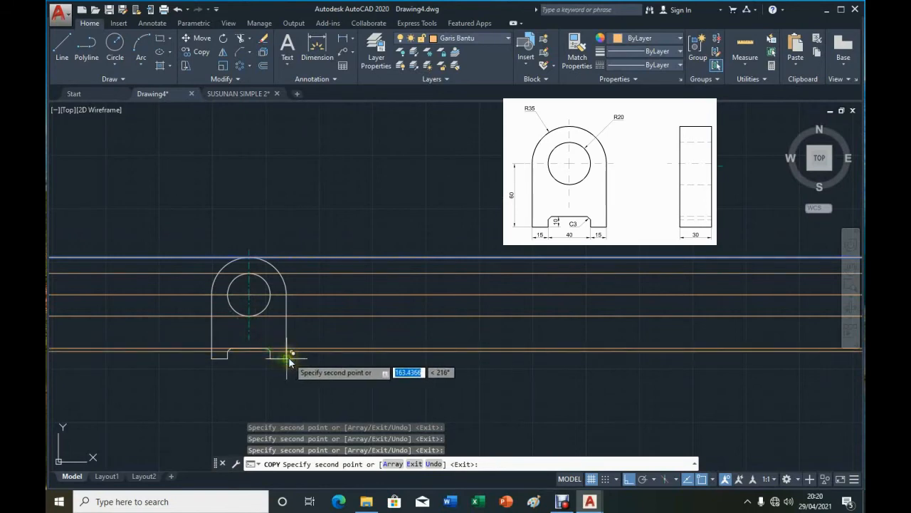
{"action": "left_click", "coordinate": [288, 359]}
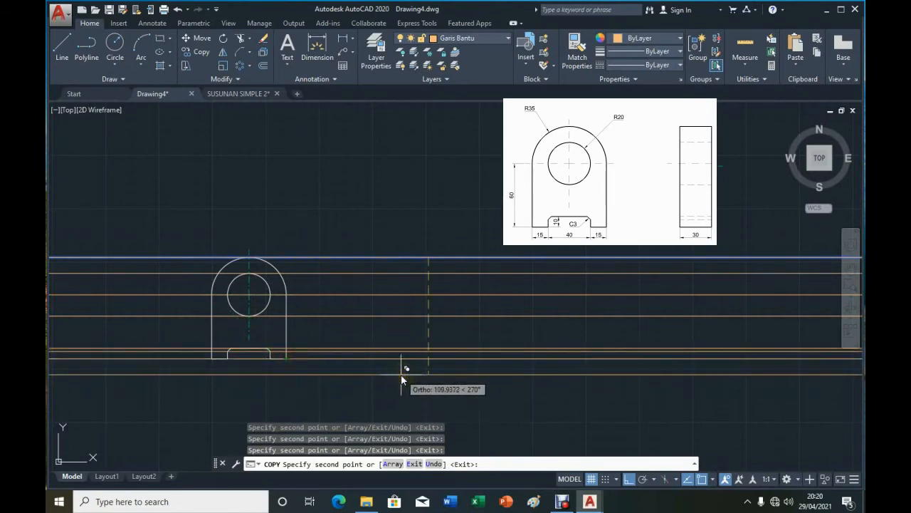
{"action": "key", "text": "Escape"}
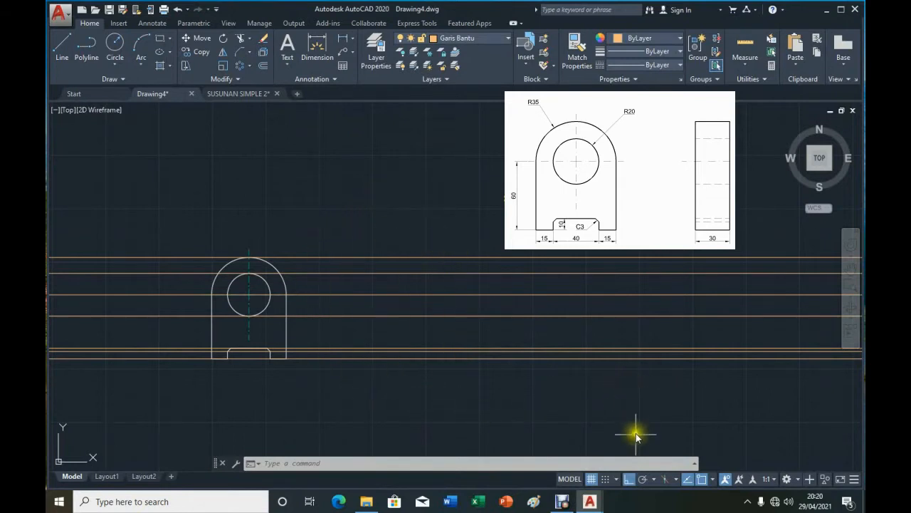
With Ortho off, on layer Garis Benda, draw the side view's left vertical edge from the lowest to the highest construction line.
{"action": "left_click", "coordinate": [629, 478]}
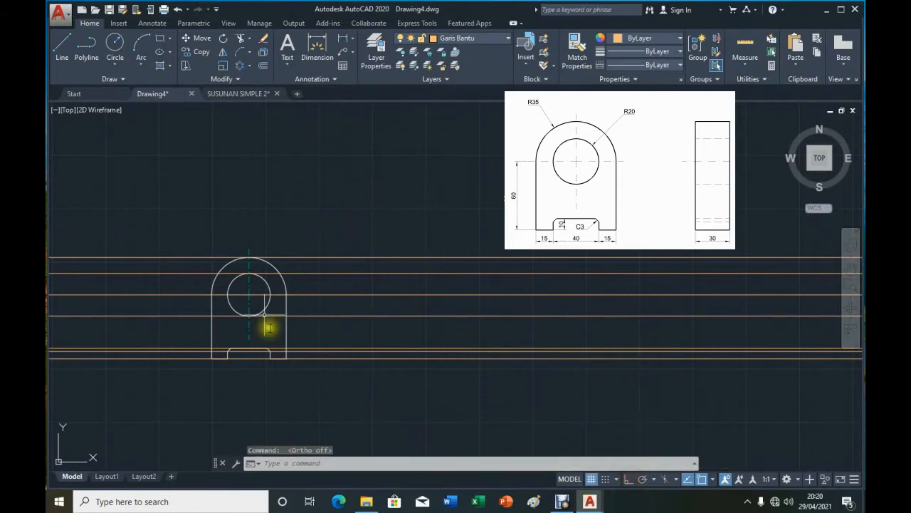
{"action": "left_click", "coordinate": [504, 44]}
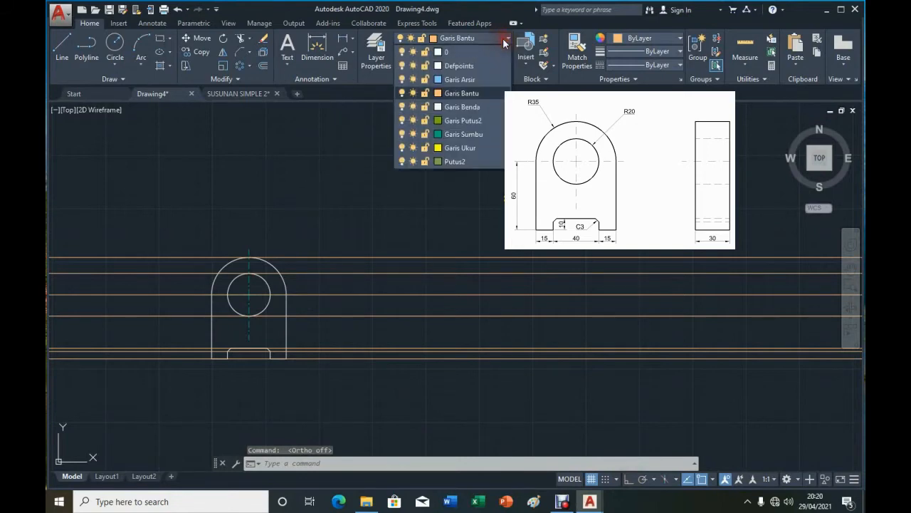
{"action": "left_click", "coordinate": [483, 112]}
{"action": "left_click", "coordinate": [62, 44]}
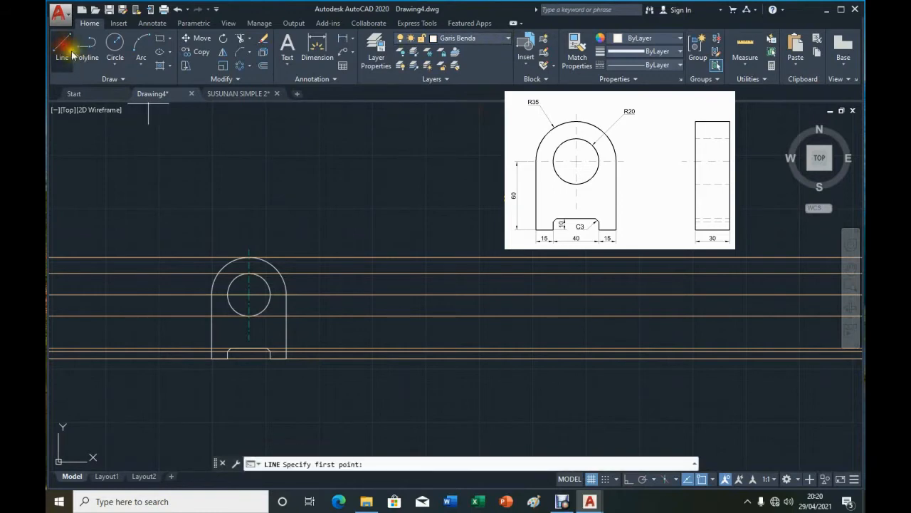
{"action": "left_click", "coordinate": [382, 356]}
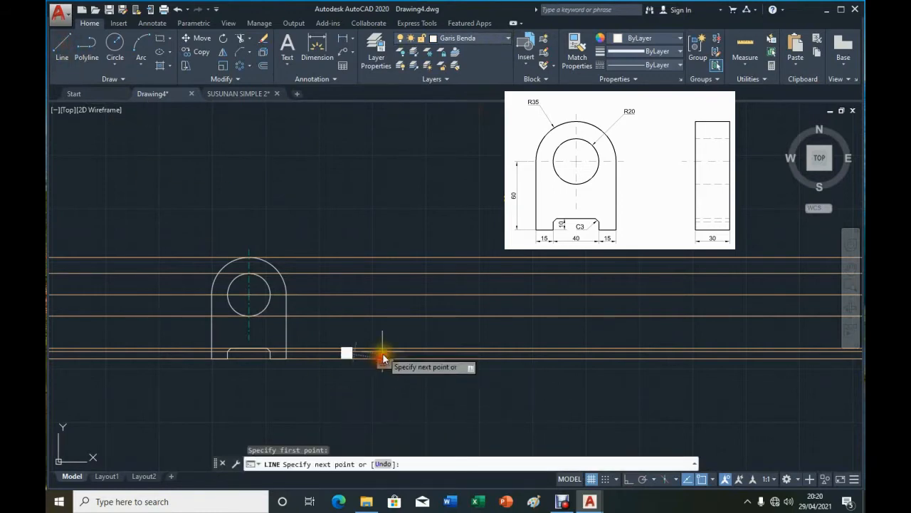
{"action": "left_click", "coordinate": [383, 258]}
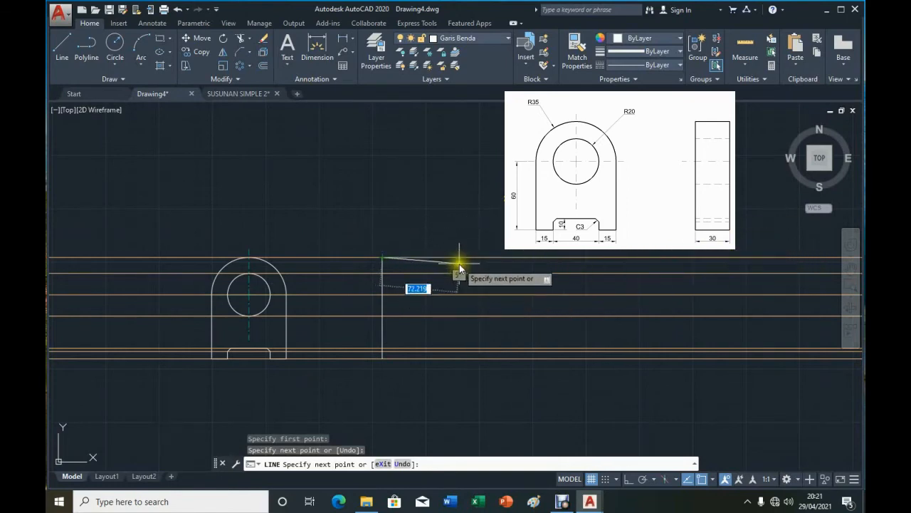
Complete the side view's rectangle with a 30-long top edge, a right edge to the lowest construction line and a base back to the start.
{"action": "key", "text": "F8"}
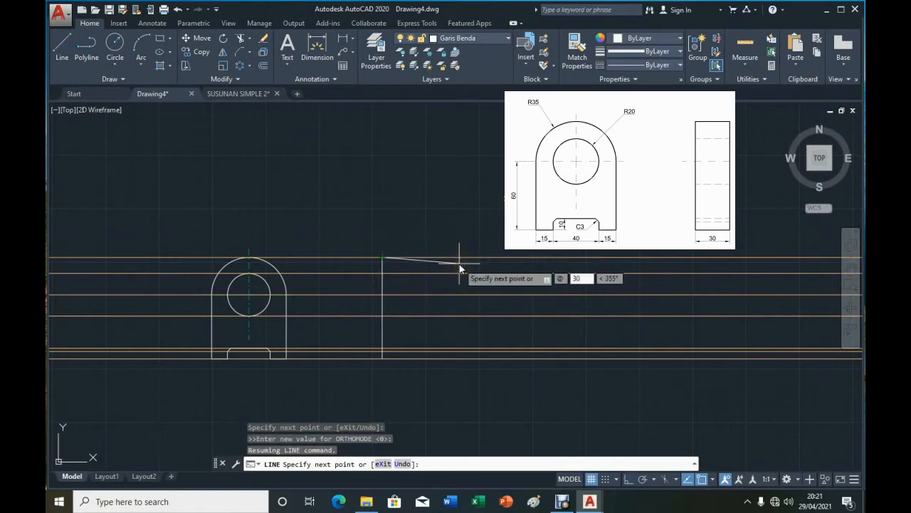
{"action": "key", "text": "Tab"}
{"action": "key", "text": "Return"}
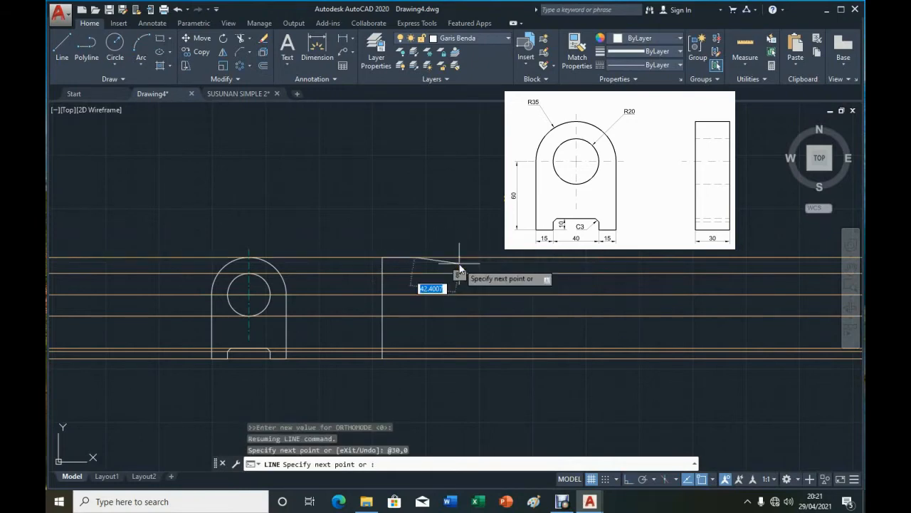
{"action": "left_click", "coordinate": [413, 360]}
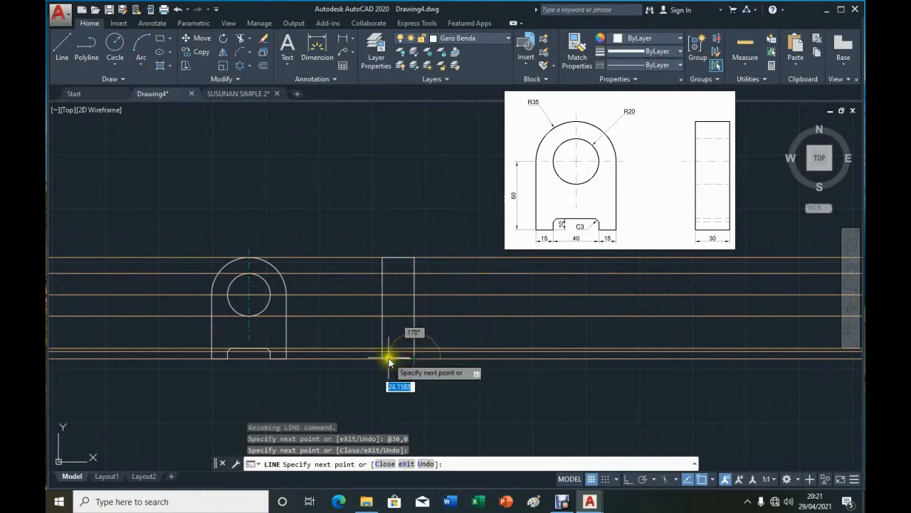
{"action": "left_click", "coordinate": [381, 362]}
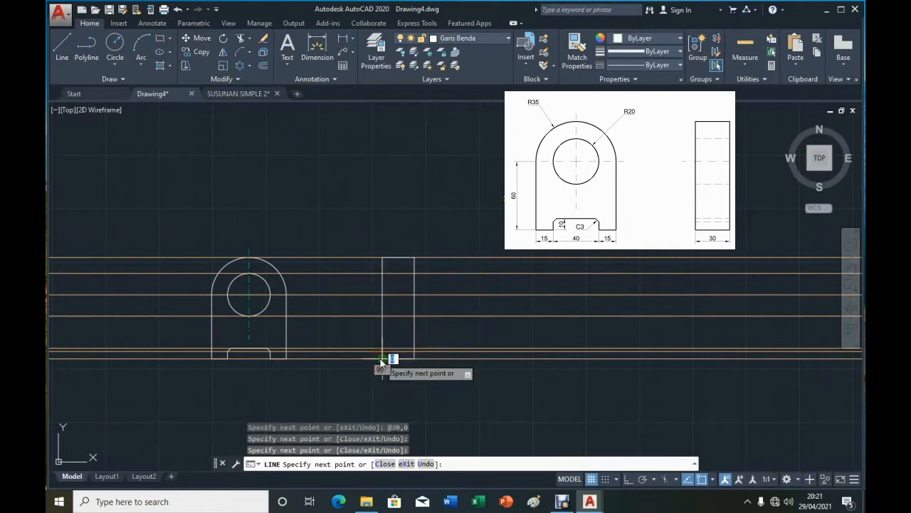
{"action": "right_click", "coordinate": [382, 362]}
{"action": "left_click", "coordinate": [422, 209]}
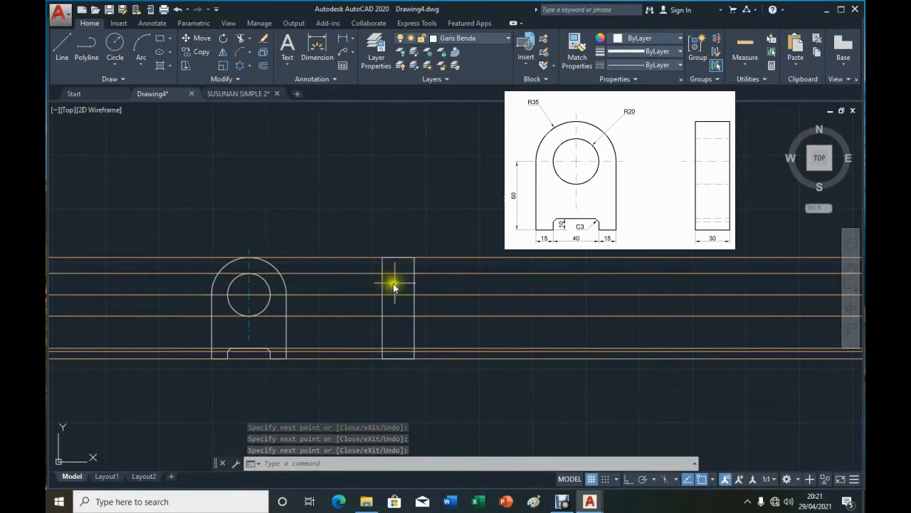
On layer Garis Putus2, draw a hidden line across the side view along the construction line from the circle's top.
{"action": "left_click", "coordinate": [505, 39]}
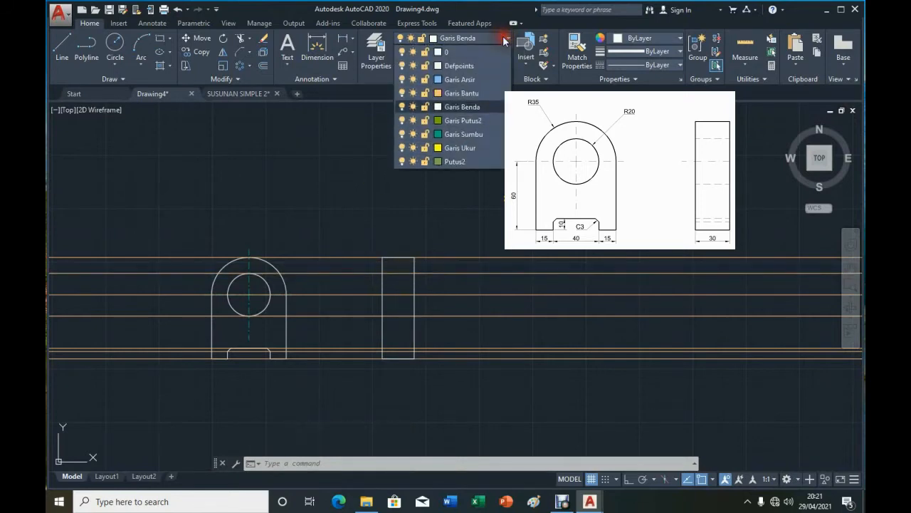
{"action": "left_click", "coordinate": [481, 122]}
{"action": "left_click", "coordinate": [67, 51]}
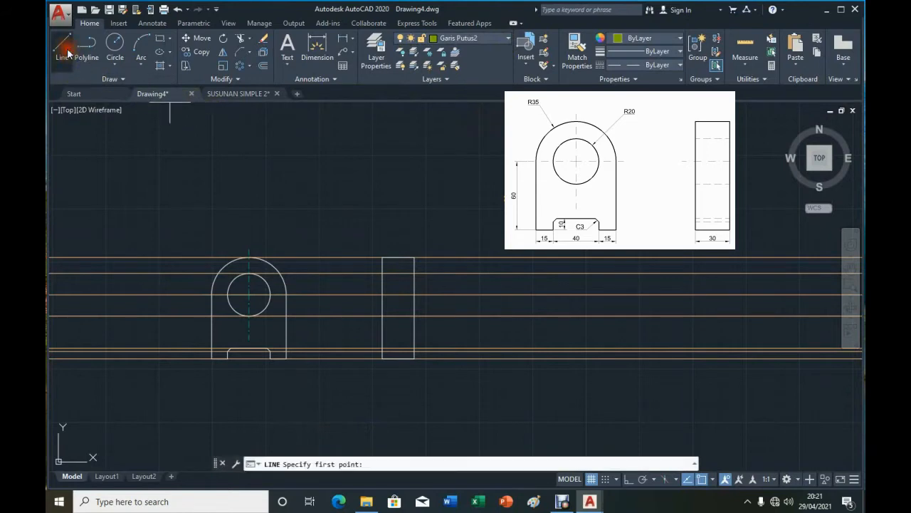
{"action": "left_click", "coordinate": [382, 273]}
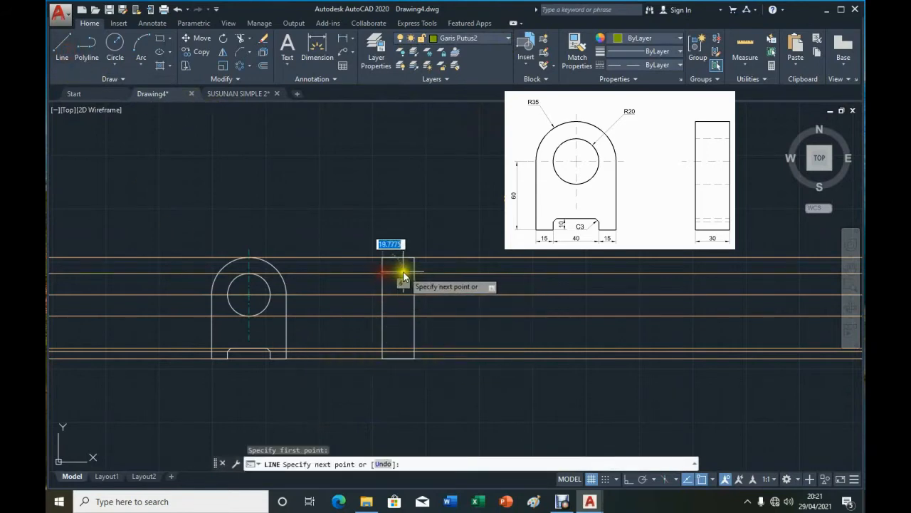
{"action": "left_click", "coordinate": [414, 273]}
{"action": "right_click", "coordinate": [416, 274]}
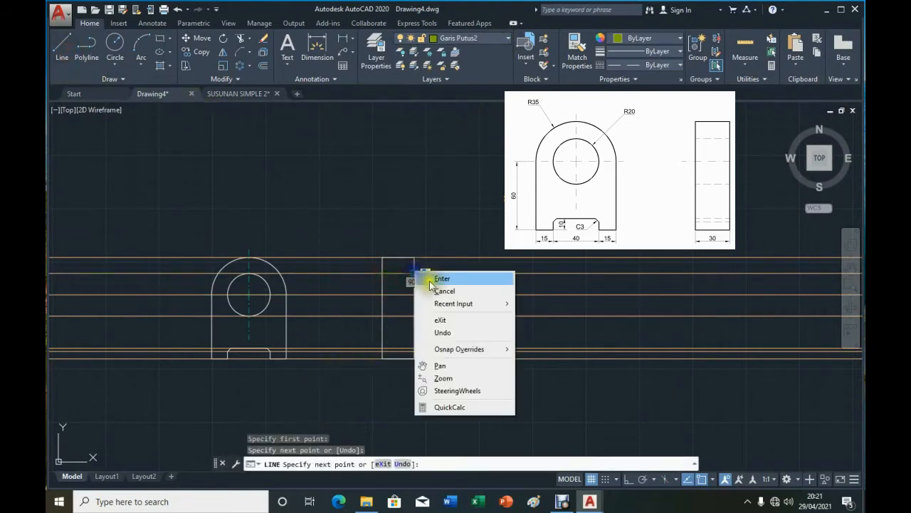
{"action": "left_click", "coordinate": [436, 280]}
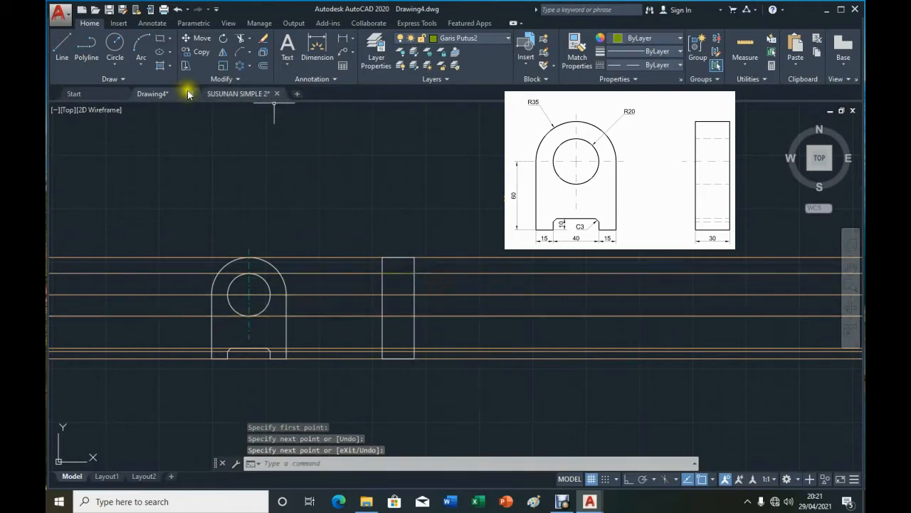
Draw a hidden line across the side view along the construction line from the circle's bottom.
{"action": "left_click", "coordinate": [62, 44]}
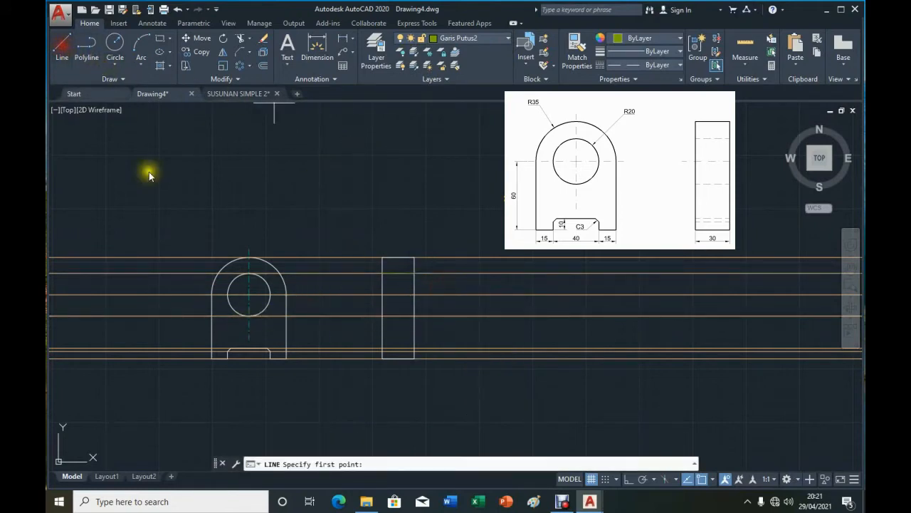
{"action": "left_click", "coordinate": [382, 315]}
{"action": "right_click", "coordinate": [416, 318]}
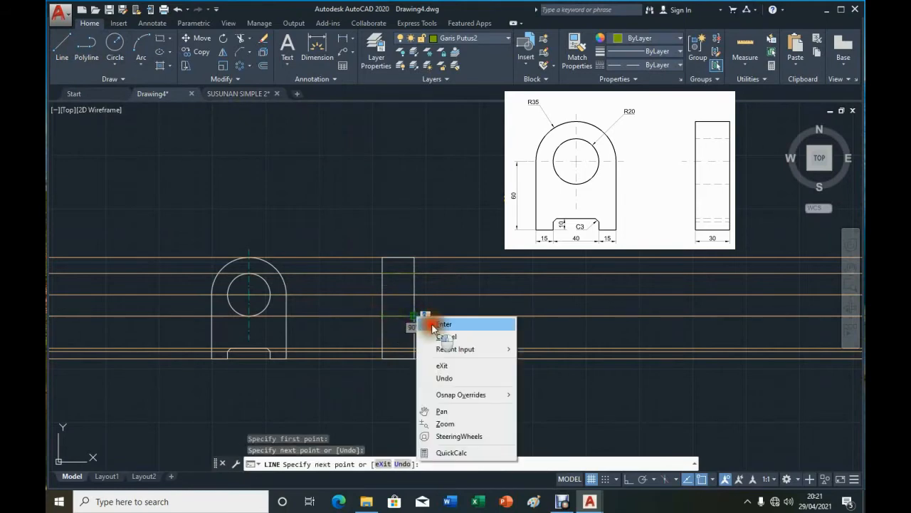
{"action": "left_click", "coordinate": [443, 324]}
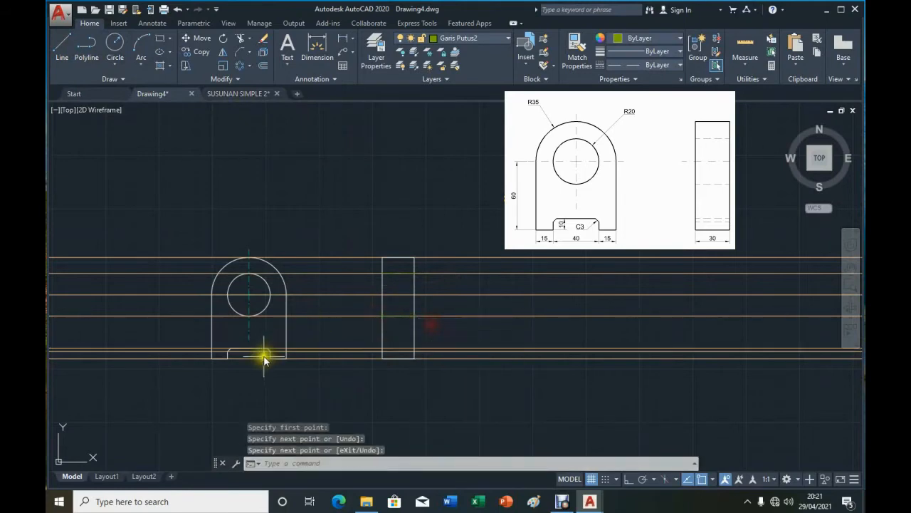
Draw a hidden line across the side view along the construction line from the notch's top edge.
{"action": "left_click", "coordinate": [62, 44]}
{"action": "left_click", "coordinate": [382, 350]}
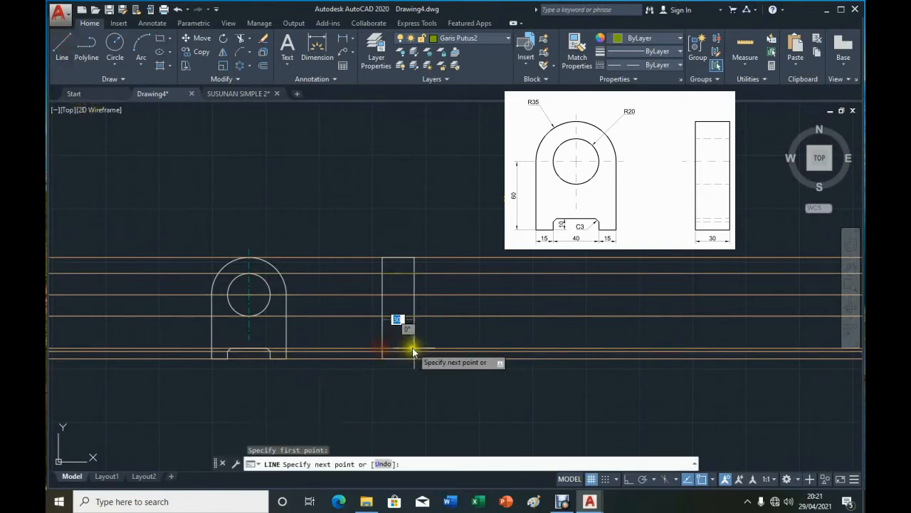
{"action": "left_click", "coordinate": [413, 351]}
{"action": "right_click", "coordinate": [413, 350]}
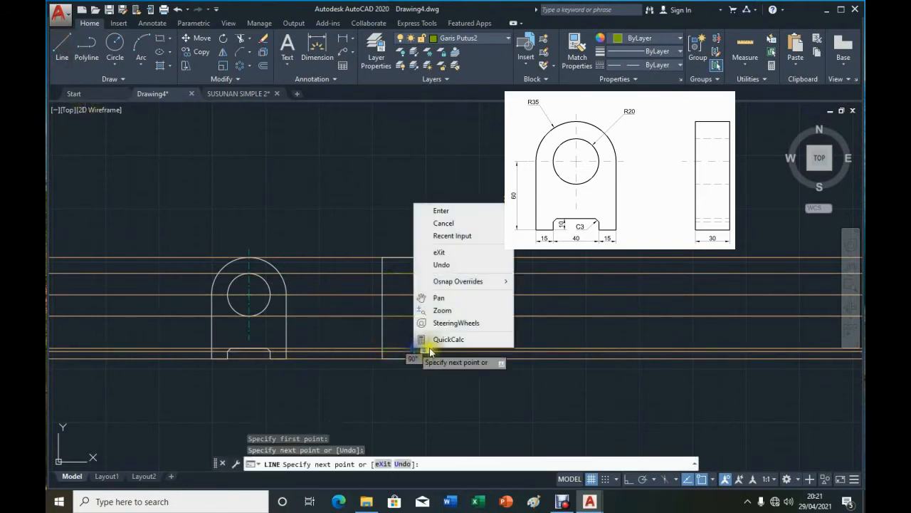
{"action": "left_click", "coordinate": [443, 211]}
Draw a hidden line across the side view along the construction line from the chamfer's lower end.
{"action": "left_click", "coordinate": [62, 44]}
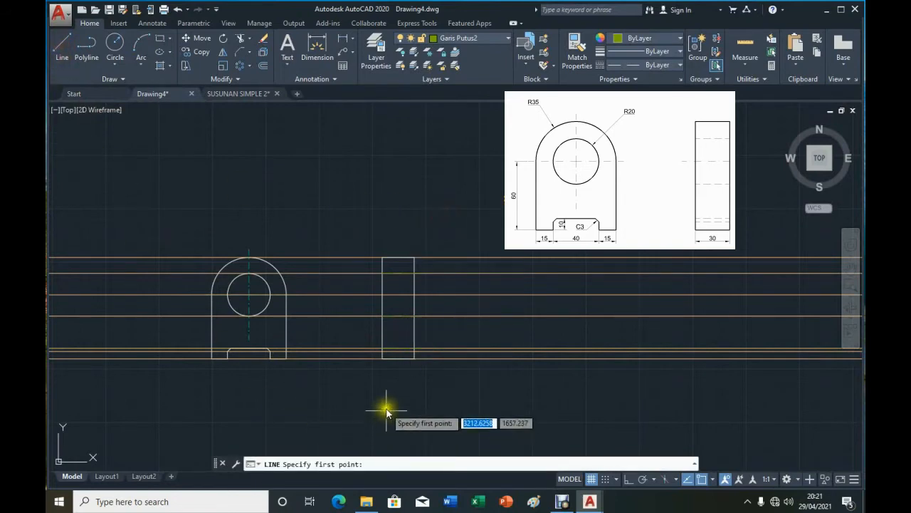
{"action": "left_click", "coordinate": [382, 351]}
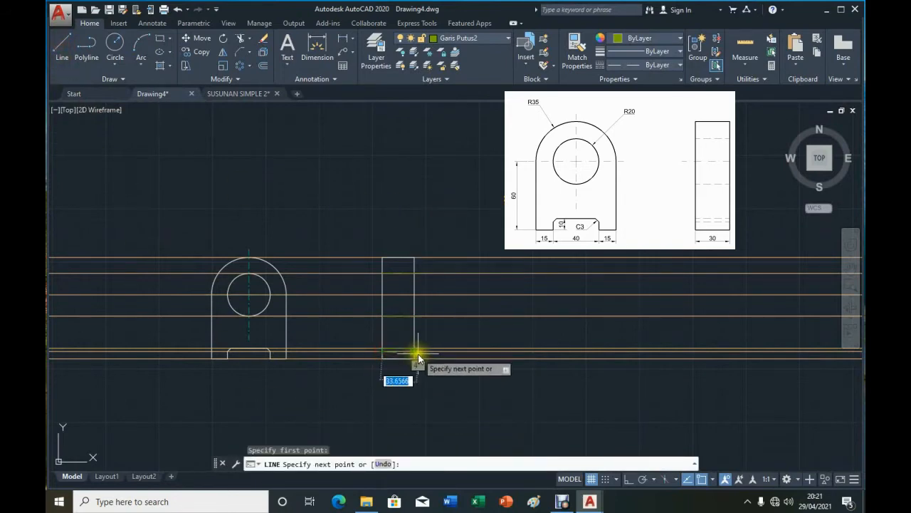
{"action": "left_click", "coordinate": [413, 356]}
{"action": "right_click", "coordinate": [411, 352]}
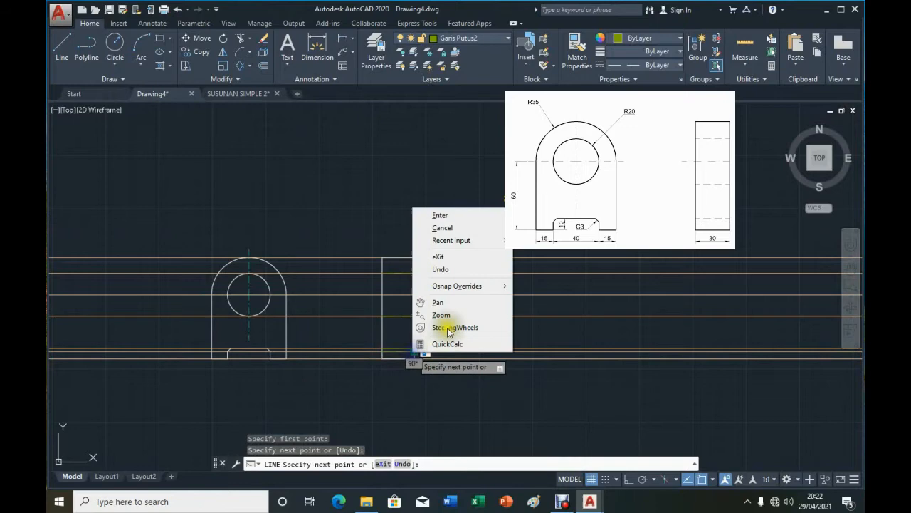
{"action": "left_click", "coordinate": [456, 212]}
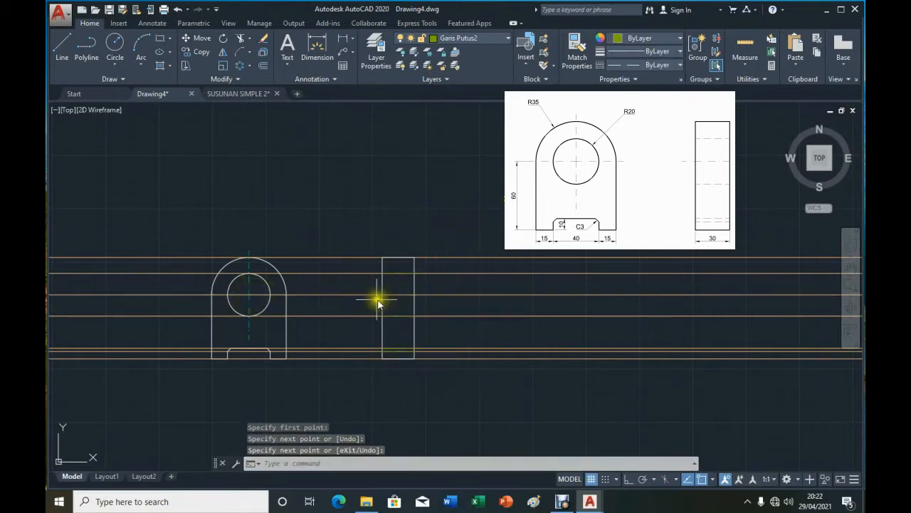
On layer Garis Sumbu, draw a horizontal centre line through the side view at the circle's centre height, extending past both vertical edges.
{"action": "left_click", "coordinate": [500, 41]}
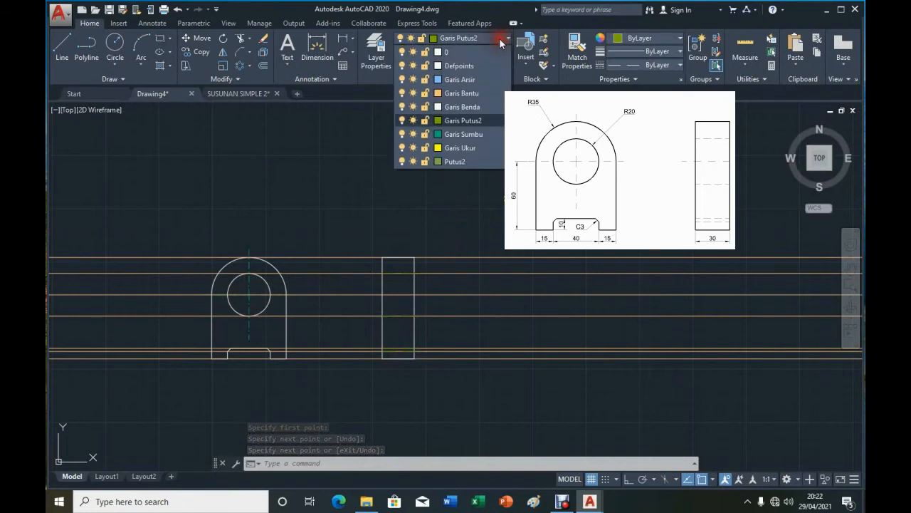
{"action": "left_click", "coordinate": [483, 131]}
{"action": "left_click", "coordinate": [61, 44]}
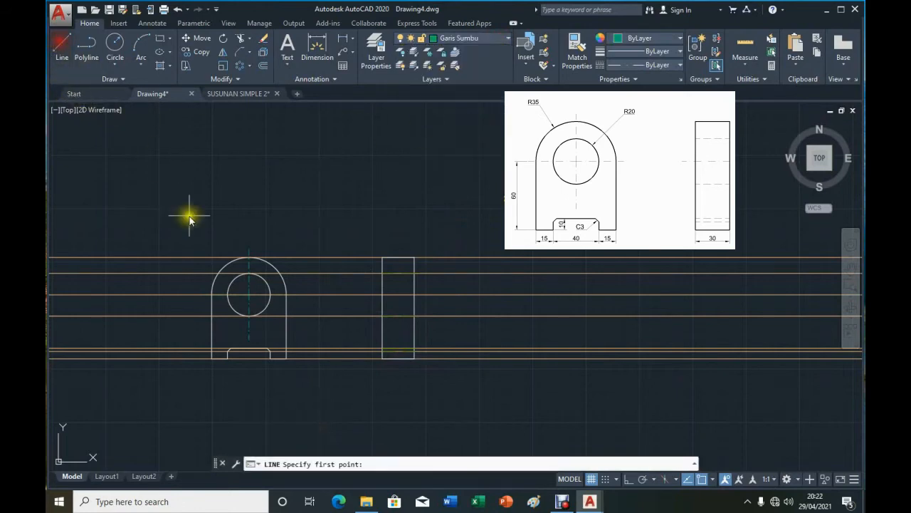
{"action": "left_click", "coordinate": [367, 293]}
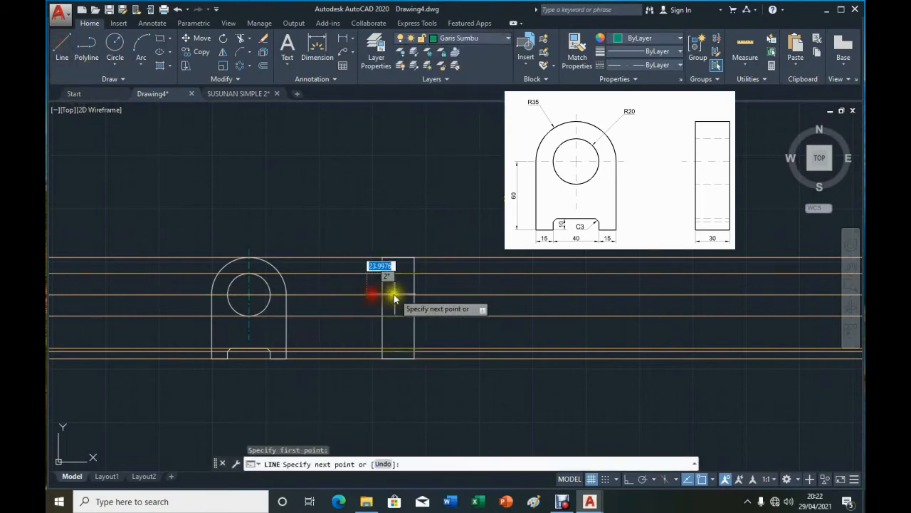
{"action": "left_click", "coordinate": [432, 294]}
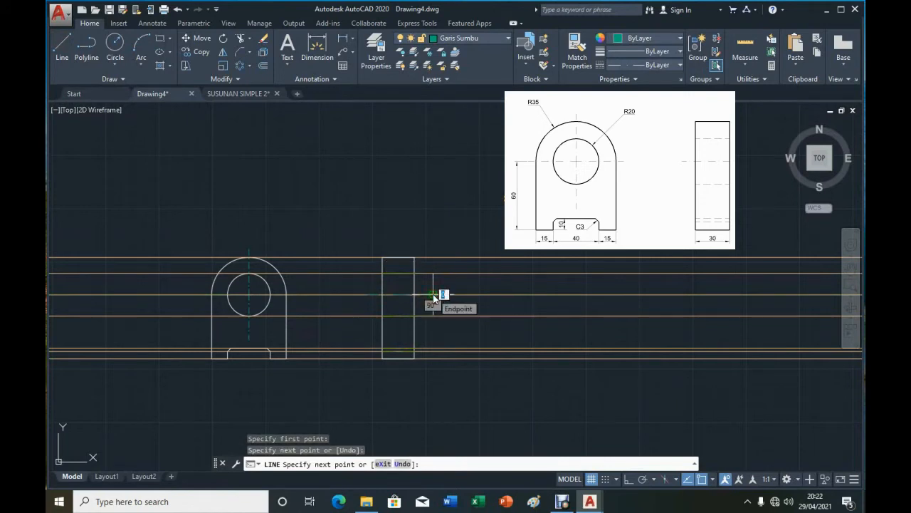
{"action": "right_click", "coordinate": [433, 294]}
{"action": "left_click", "coordinate": [445, 302]}
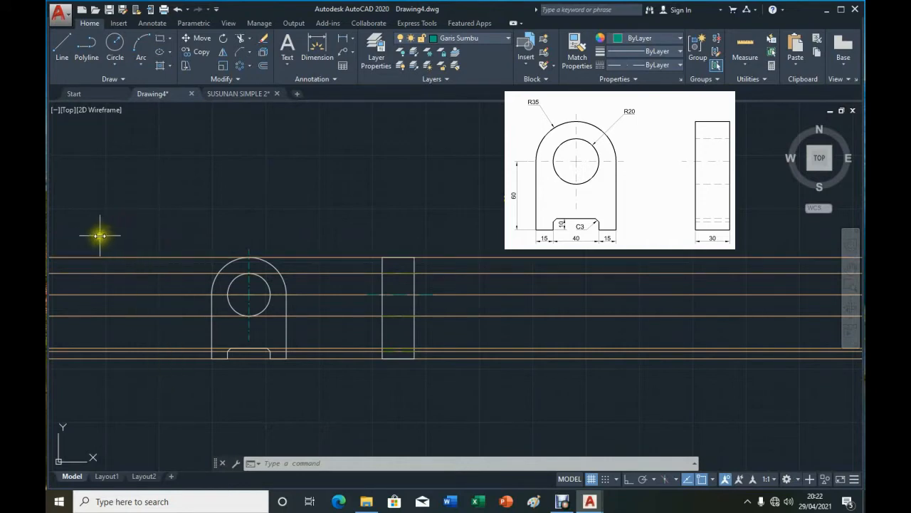
Erase all the horizontal construction lines running through both views.
{"action": "left_click", "coordinate": [166, 233]}
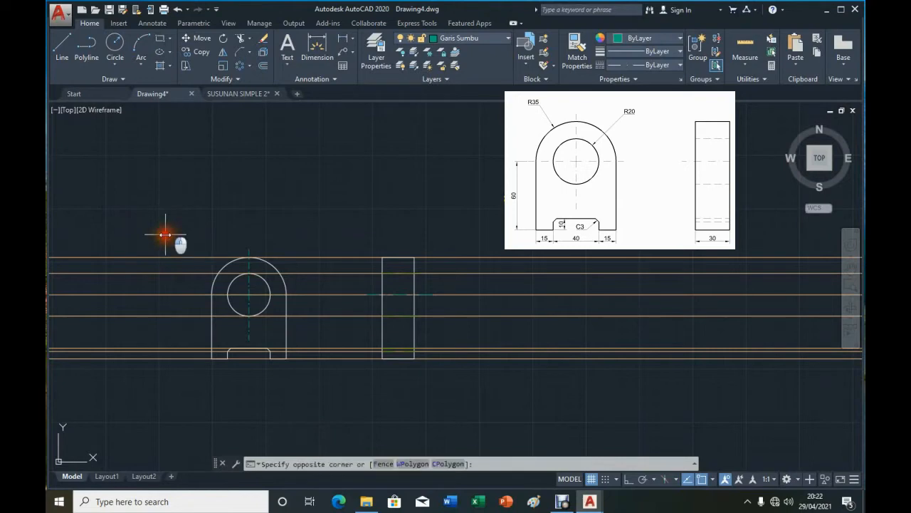
{"action": "left_click", "coordinate": [107, 393]}
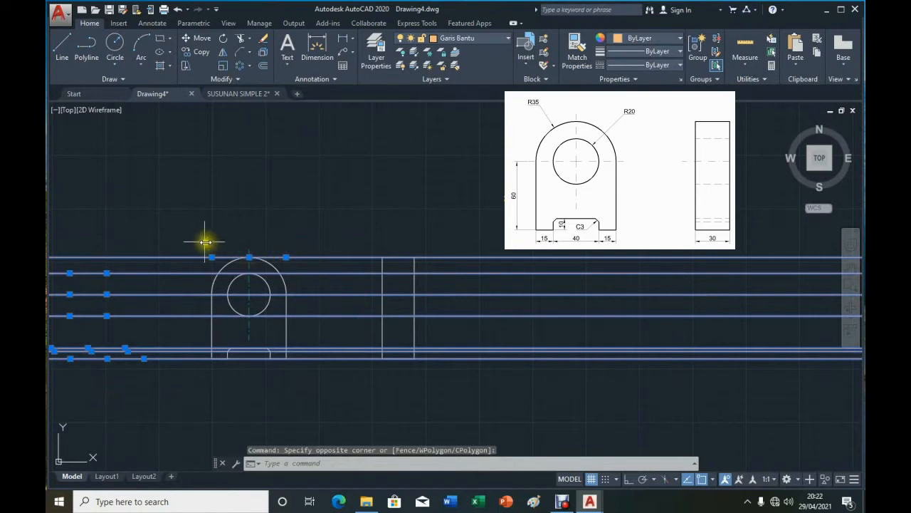
{"action": "right_click", "coordinate": [178, 240]}
{"action": "left_click", "coordinate": [207, 298]}
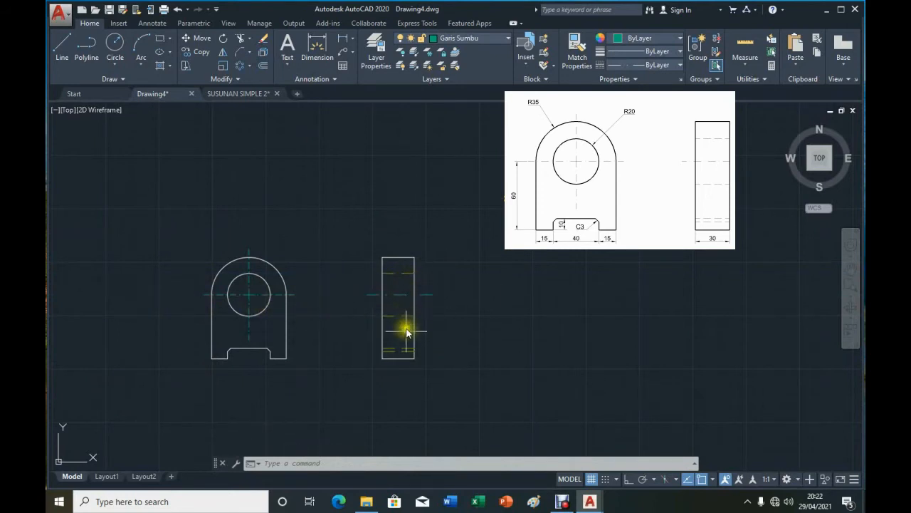
Set the linetype scale of the side view's hidden lines and centre line to 0.5.
{"action": "left_click", "coordinate": [410, 264]}
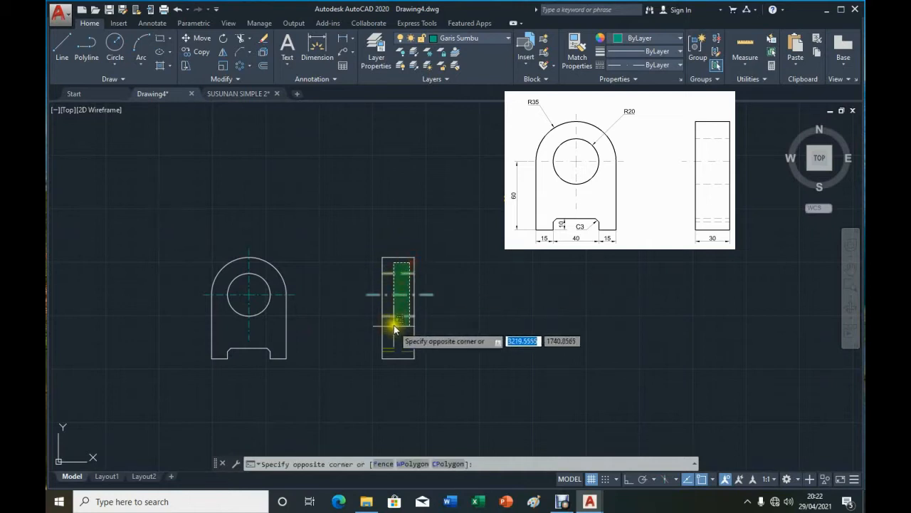
{"action": "left_click", "coordinate": [389, 360]}
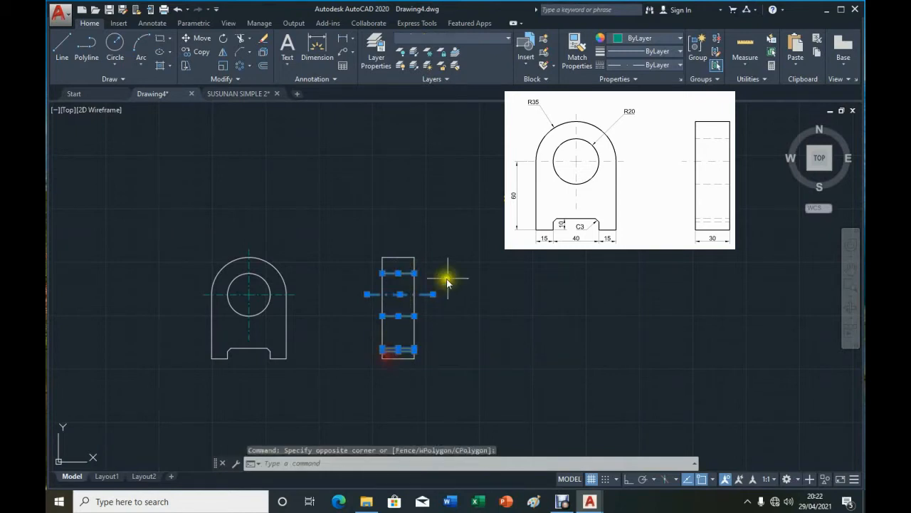
{"action": "right_click", "coordinate": [396, 302]}
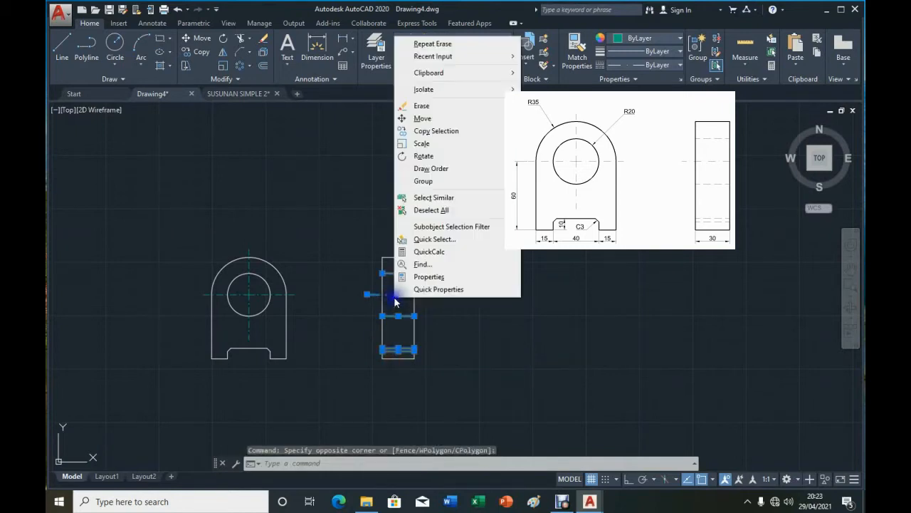
{"action": "left_click", "coordinate": [428, 276]}
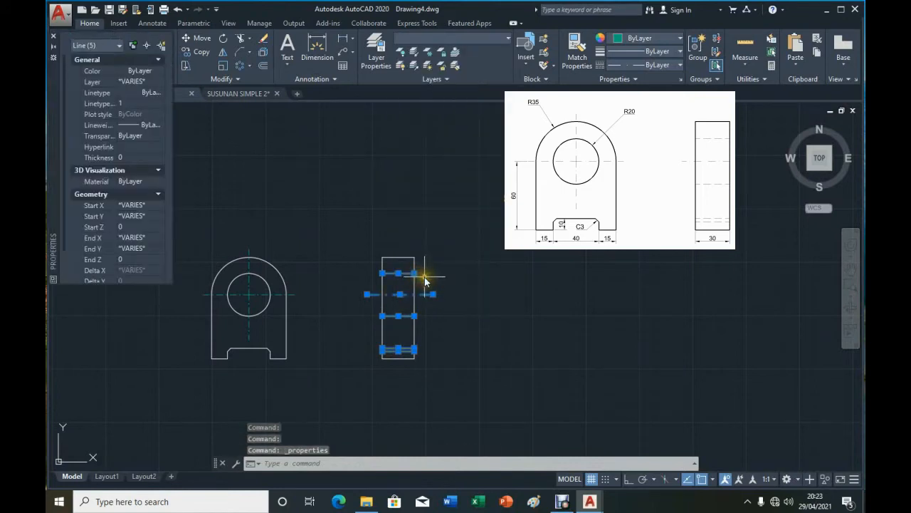
{"action": "left_click", "coordinate": [136, 103]}
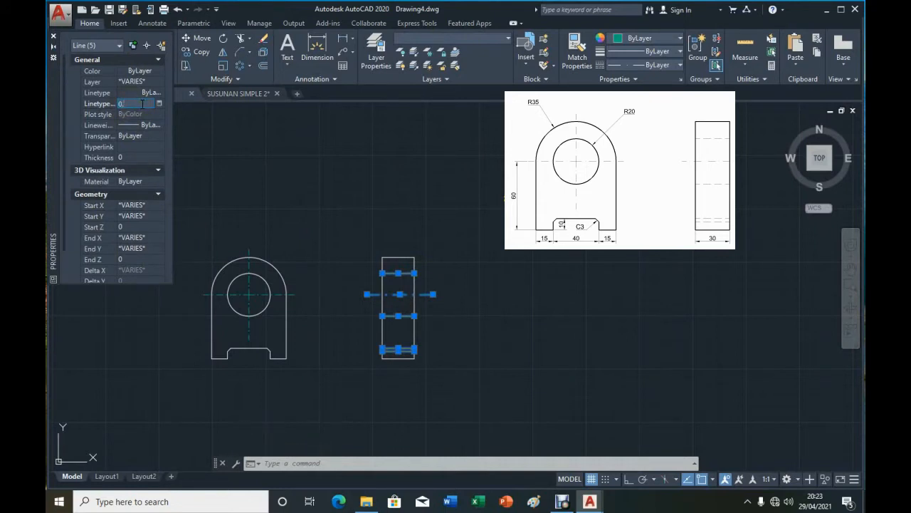
{"action": "key", "text": "Return"}
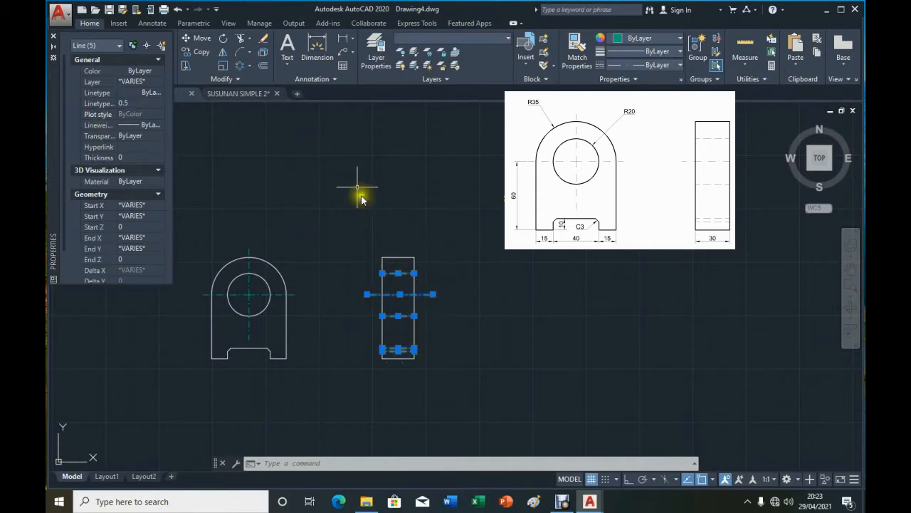
{"action": "left_click", "coordinate": [53, 38]}
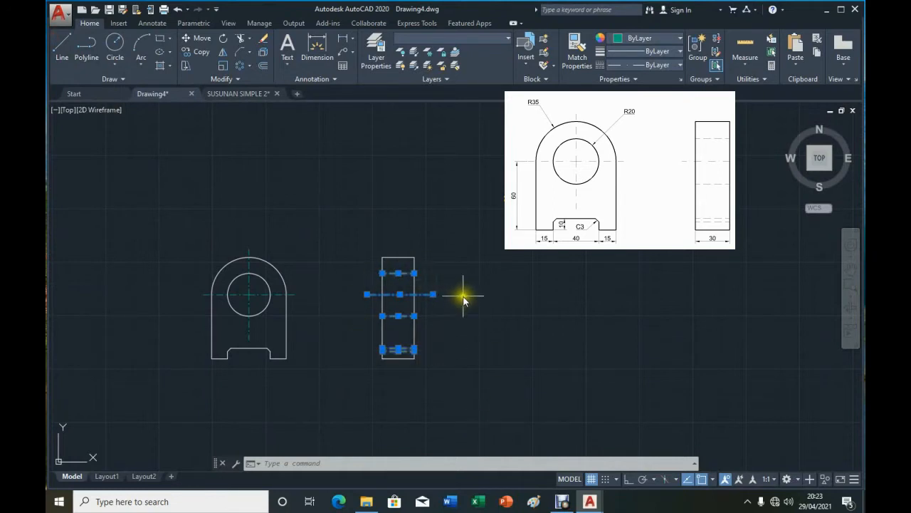
{"action": "key", "text": "Escape"}
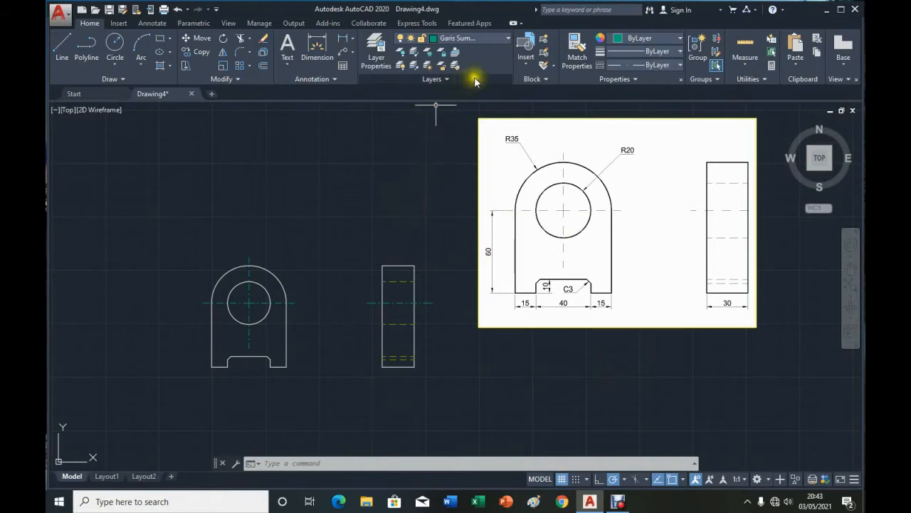
On layer Garis Ukur, add a linear dimension to the front view's base segment left of the notch, offset @0,-10 below the base.
{"action": "left_click", "coordinate": [506, 41]}
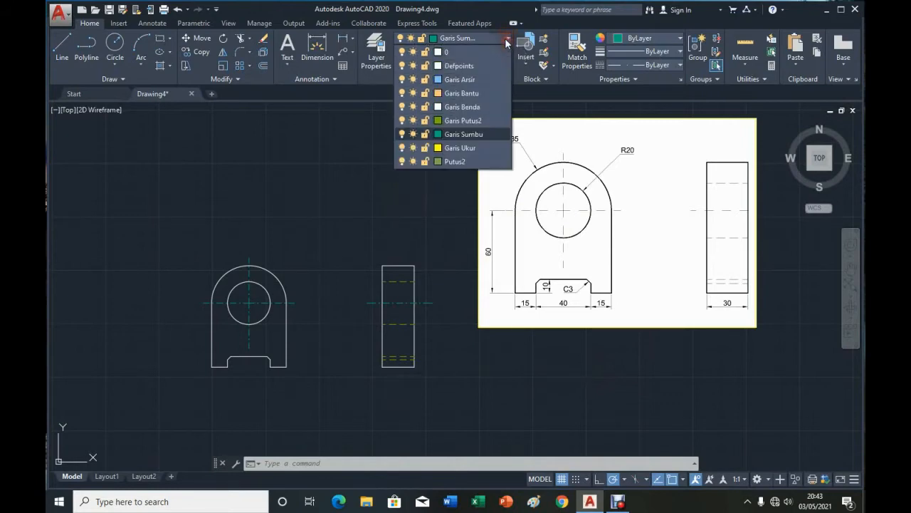
{"action": "left_click", "coordinate": [471, 147]}
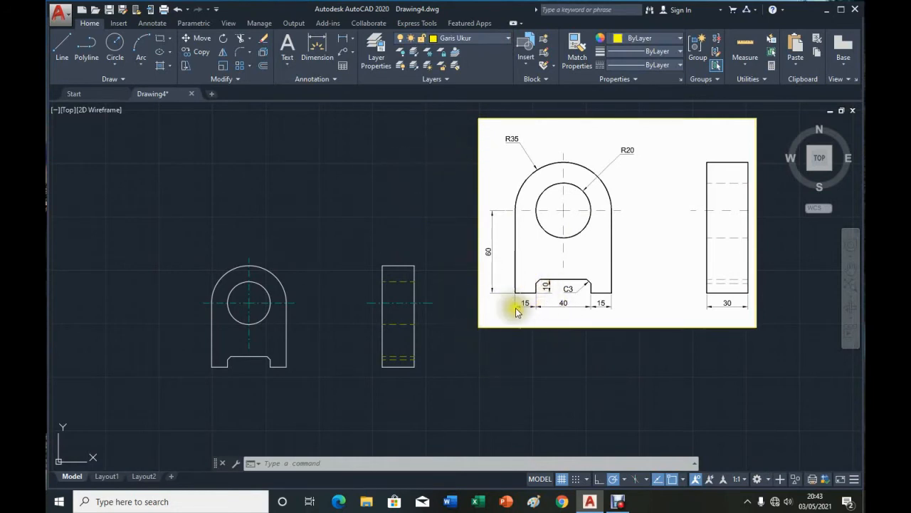
{"action": "left_click", "coordinate": [352, 44]}
{"action": "left_click", "coordinate": [352, 54]}
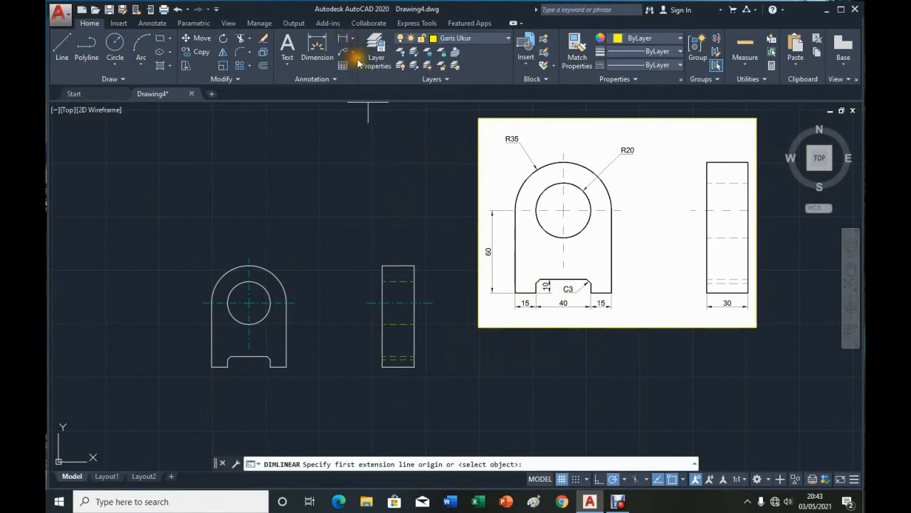
{"action": "left_click", "coordinate": [212, 367]}
{"action": "left_click", "coordinate": [228, 368]}
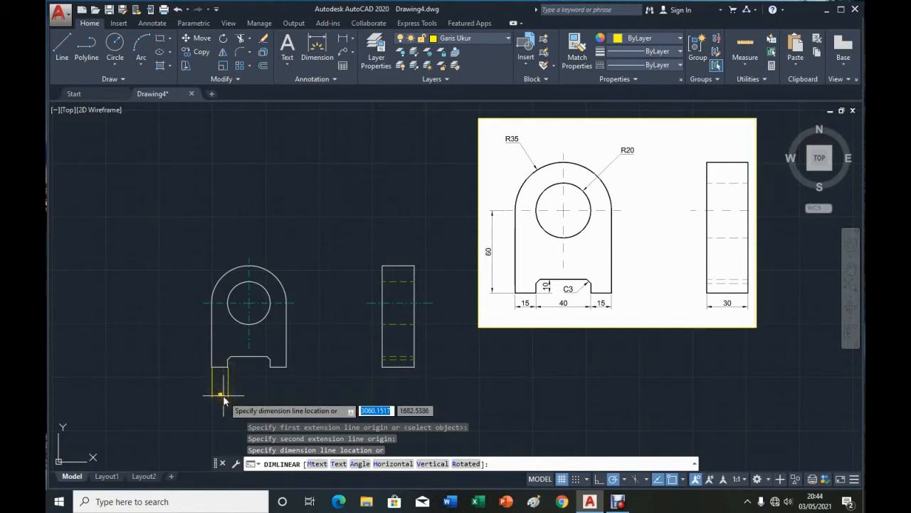
{"action": "key", "text": "F8"}
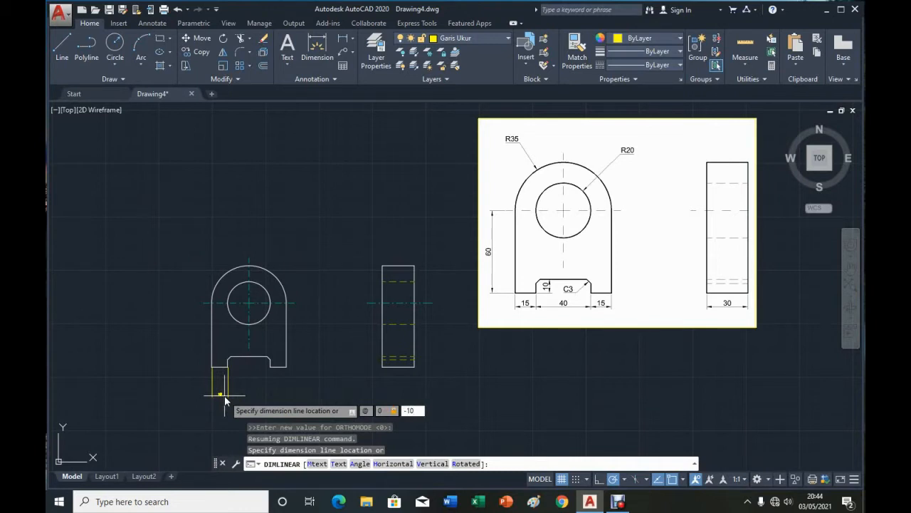
{"action": "key", "text": "Return"}
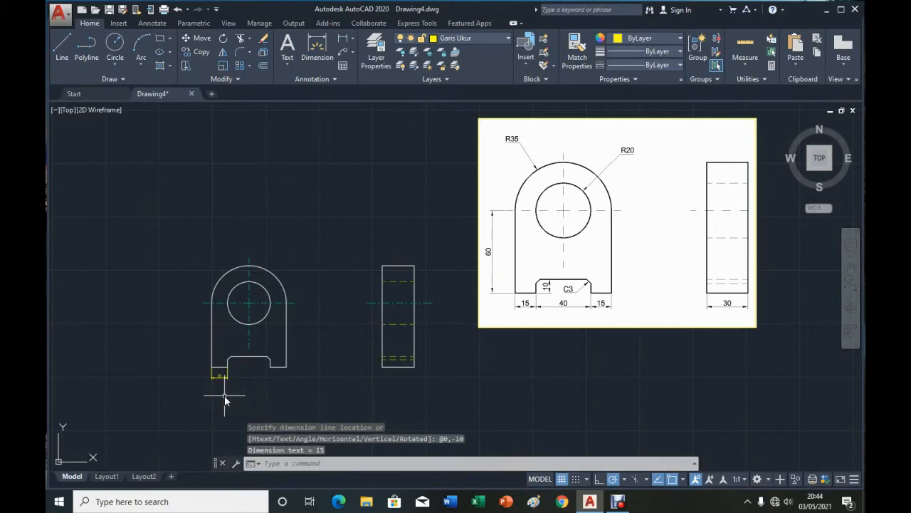
{"action": "left_click", "coordinate": [239, 371]}
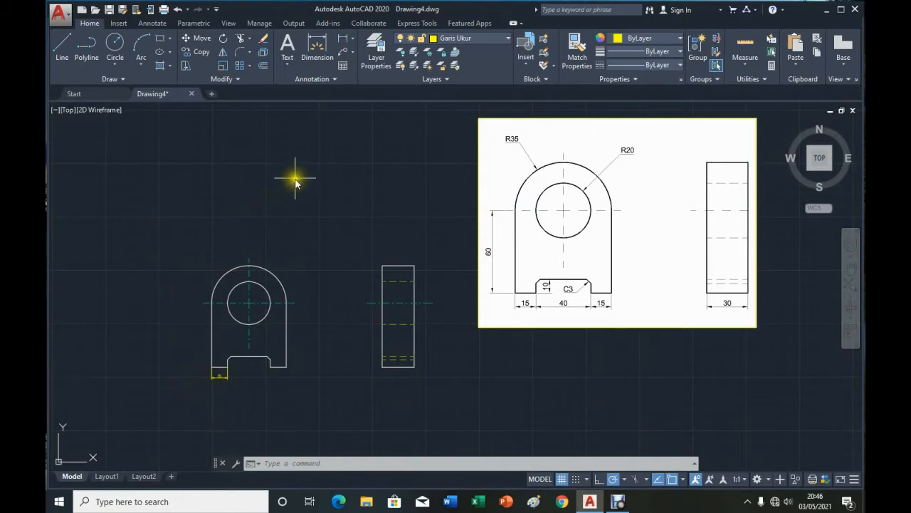
Modify the ISO-25 dimension style to use an overall scale of 2 for dimension features.
{"action": "left_click", "coordinate": [334, 80]}
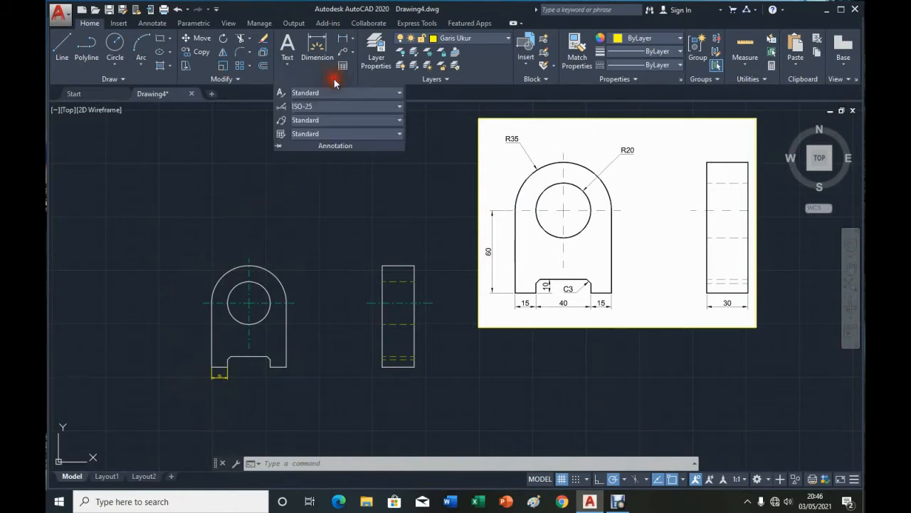
{"action": "left_click", "coordinate": [281, 107]}
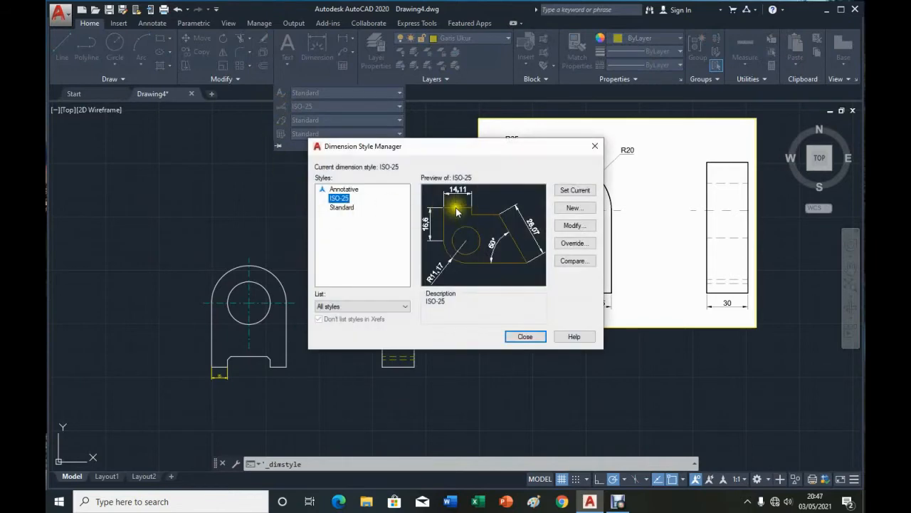
{"action": "left_click", "coordinate": [559, 226]}
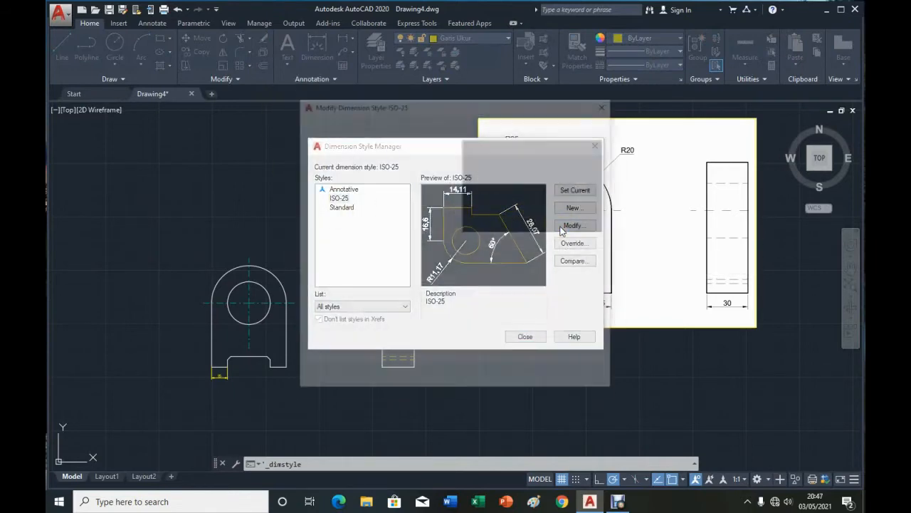
{"action": "left_click", "coordinate": [412, 124]}
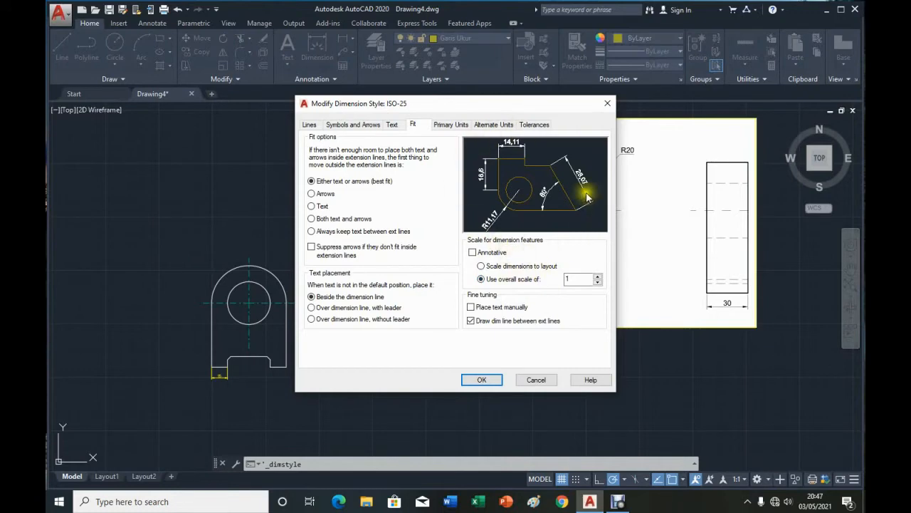
{"action": "double_click", "coordinate": [575, 279]}
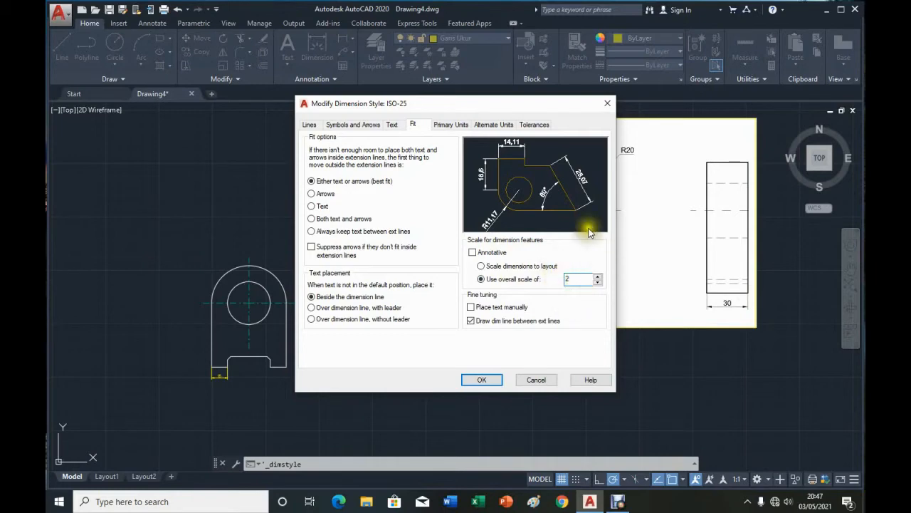
{"action": "left_click", "coordinate": [485, 381]}
{"action": "left_click", "coordinate": [527, 337]}
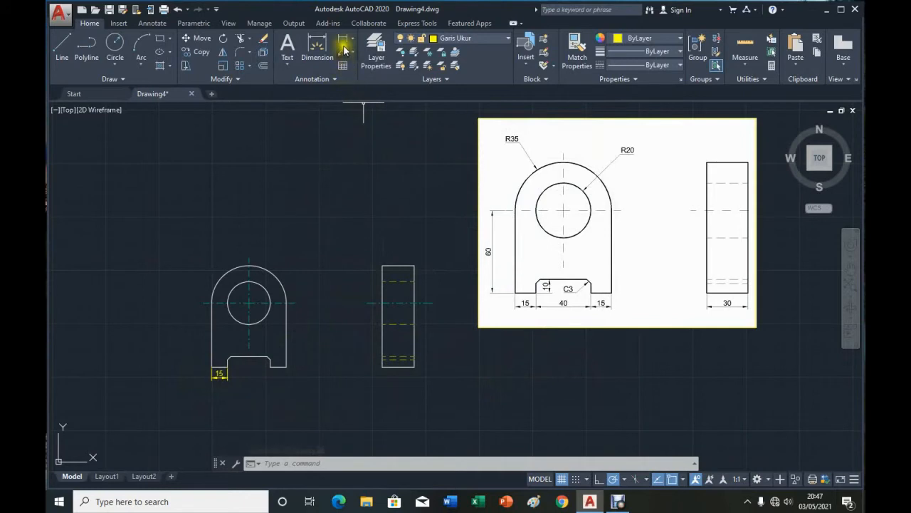
Add linear dimensions to the notch opening and the base segment right of it, in line with the dimension of the left base segment.
{"action": "left_click", "coordinate": [228, 365]}
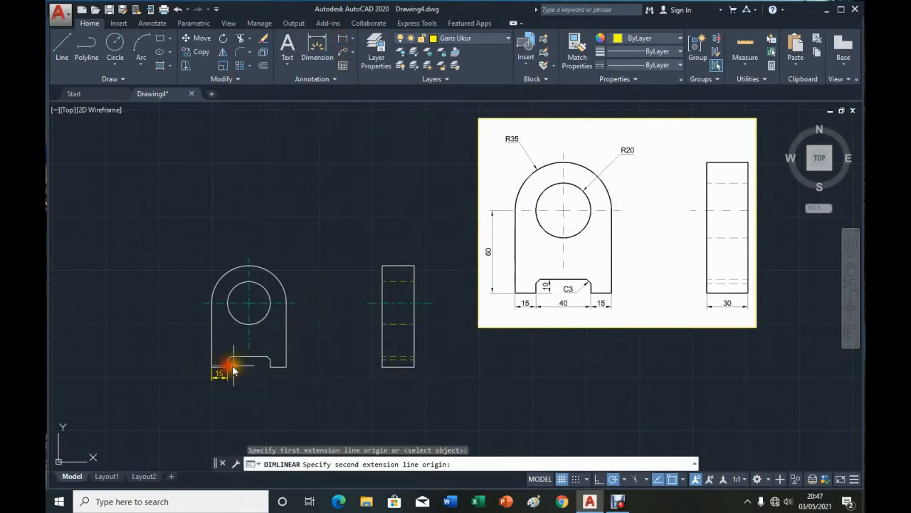
{"action": "left_click", "coordinate": [268, 367]}
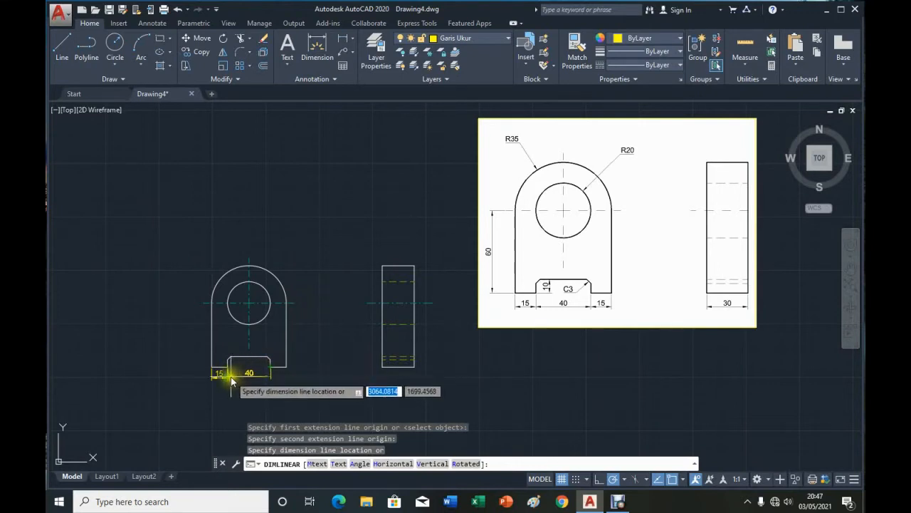
{"action": "left_click", "coordinate": [230, 379]}
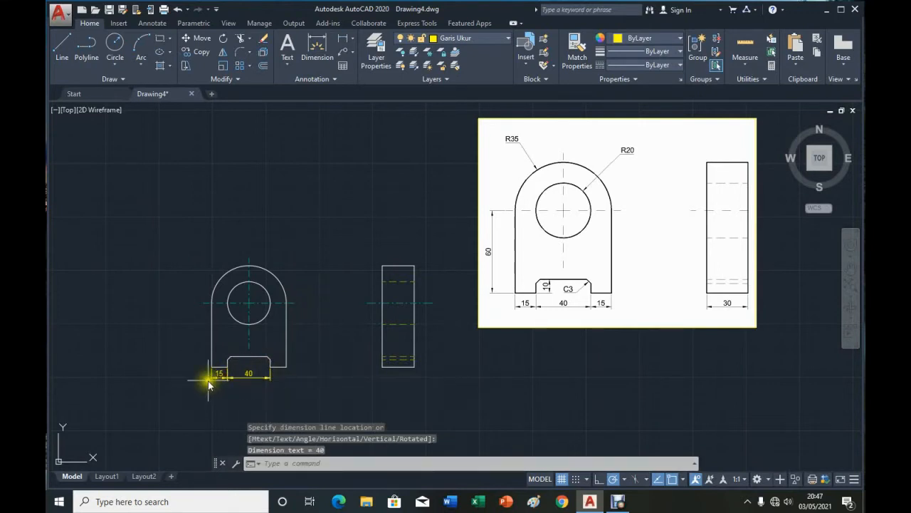
{"action": "left_click", "coordinate": [343, 39]}
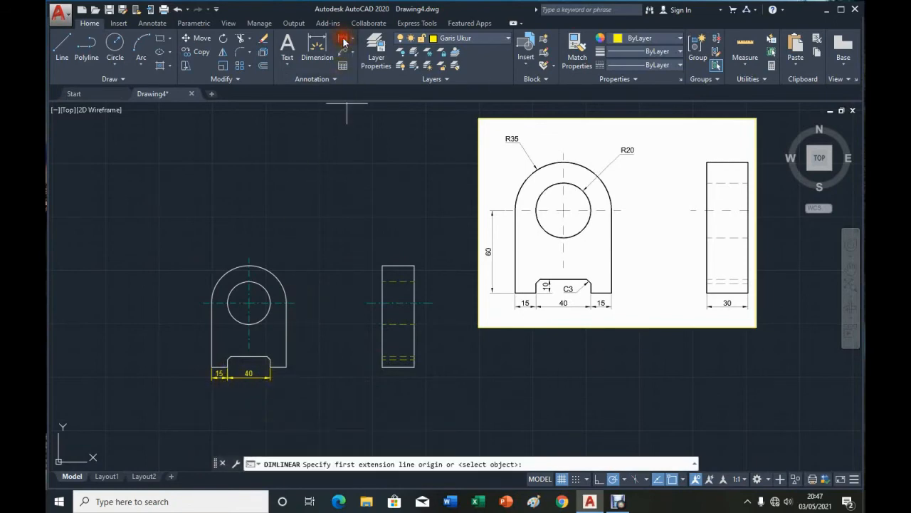
{"action": "left_click", "coordinate": [270, 364]}
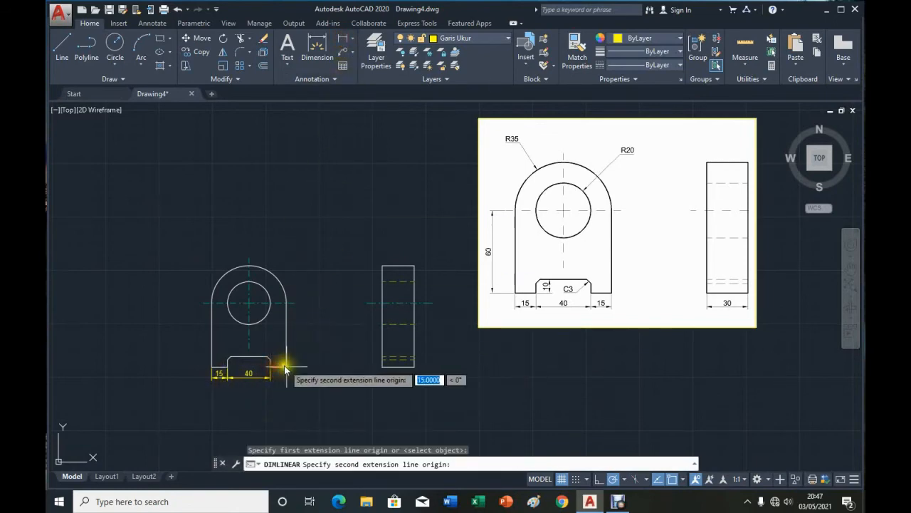
{"action": "left_click", "coordinate": [286, 366]}
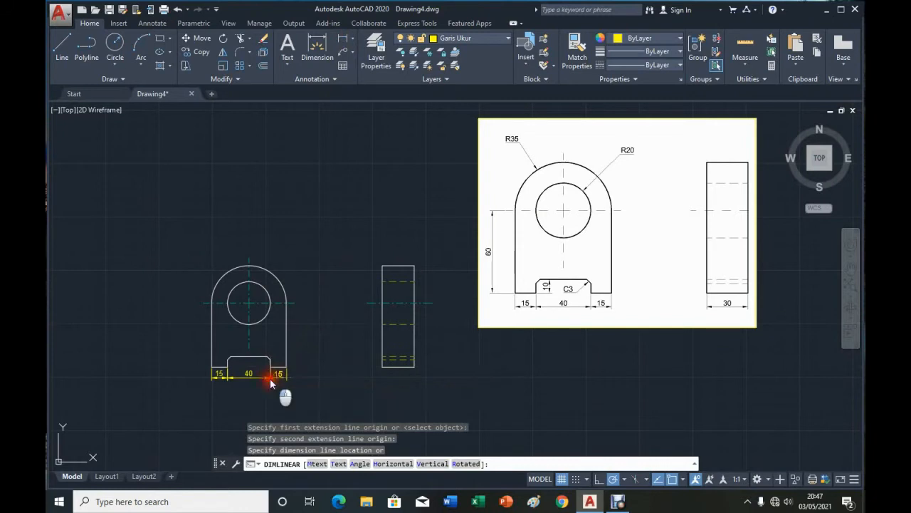
{"action": "left_click", "coordinate": [281, 376]}
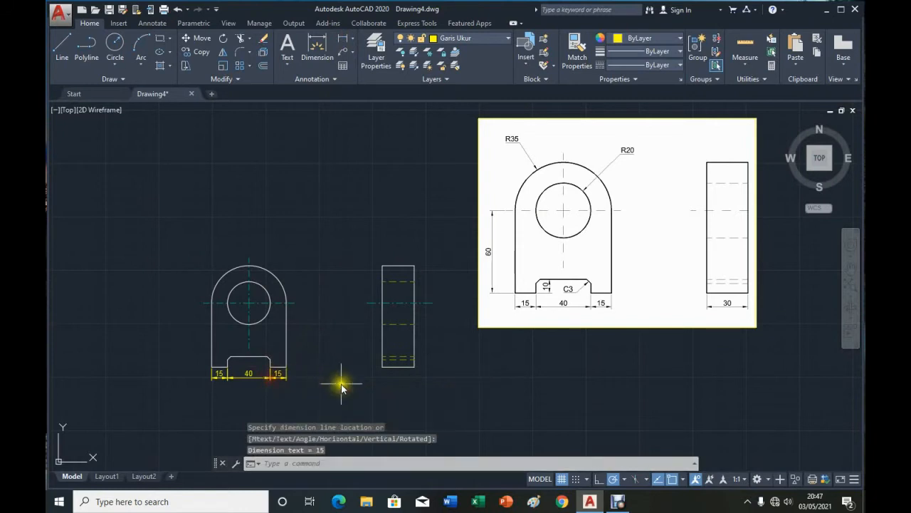
Add a vertical linear dimension from the left end of the front view's horizontal centre line to the lower-left corner, offset @-10,0.
{"action": "left_click", "coordinate": [344, 40]}
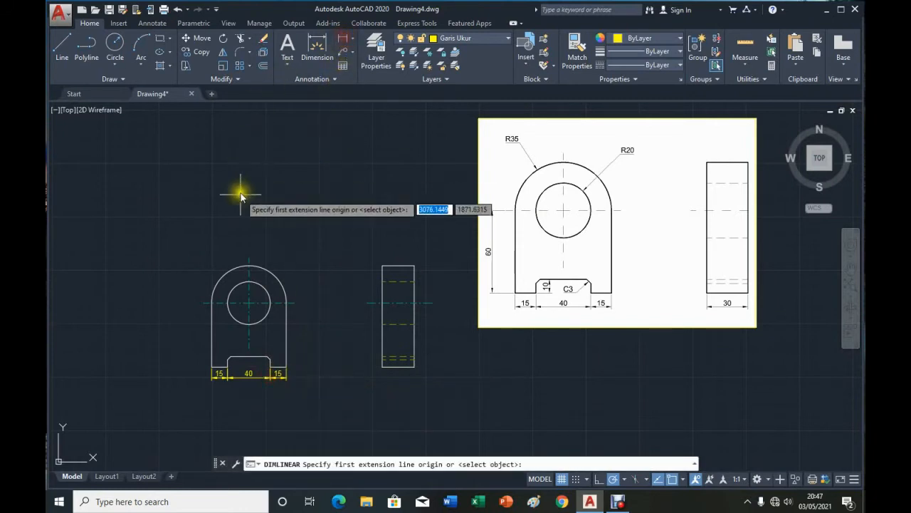
{"action": "left_click", "coordinate": [204, 307]}
{"action": "left_click", "coordinate": [212, 368]}
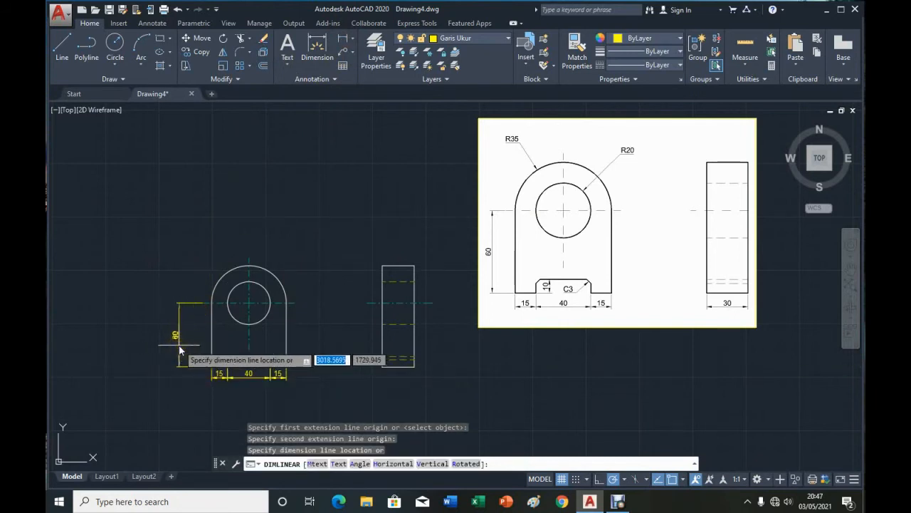
{"action": "key", "text": "F8"}
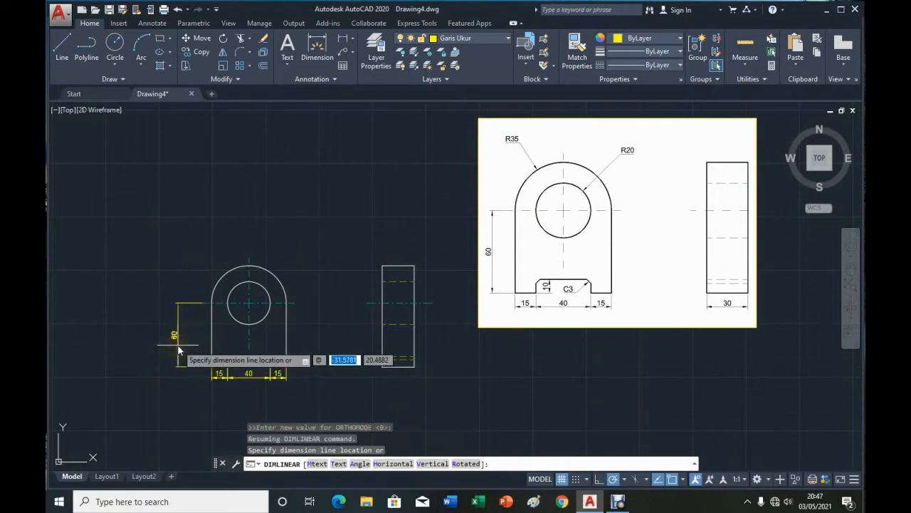
{"action": "key", "text": "Tab"}
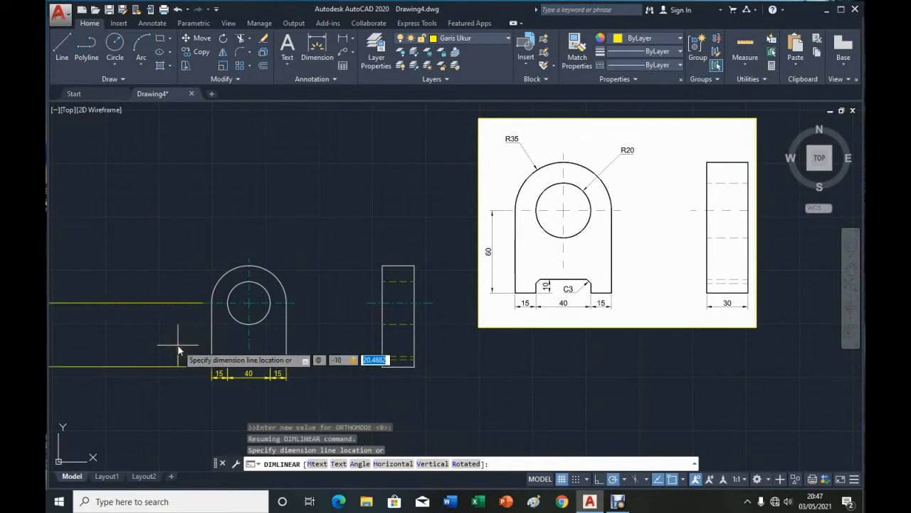
{"action": "type", "text": "0"}
{"action": "key", "text": "Return"}
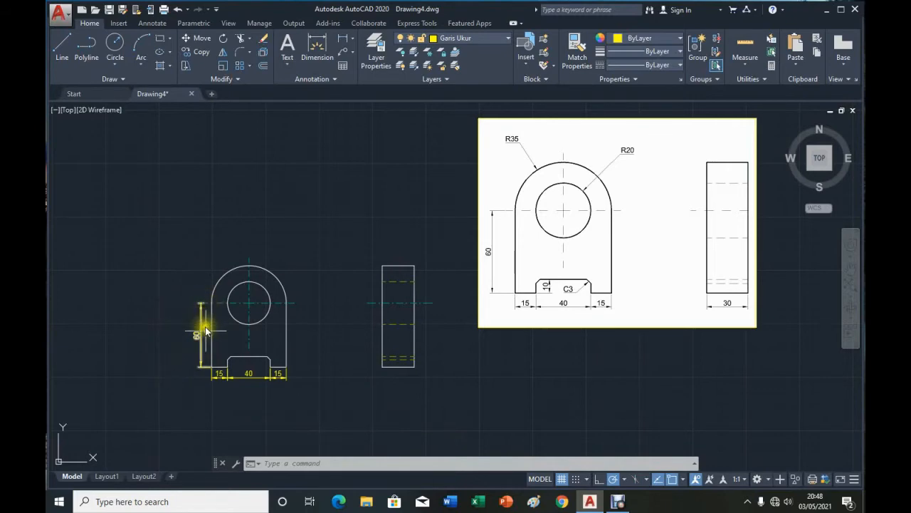
{"action": "left_click", "coordinate": [215, 364]}
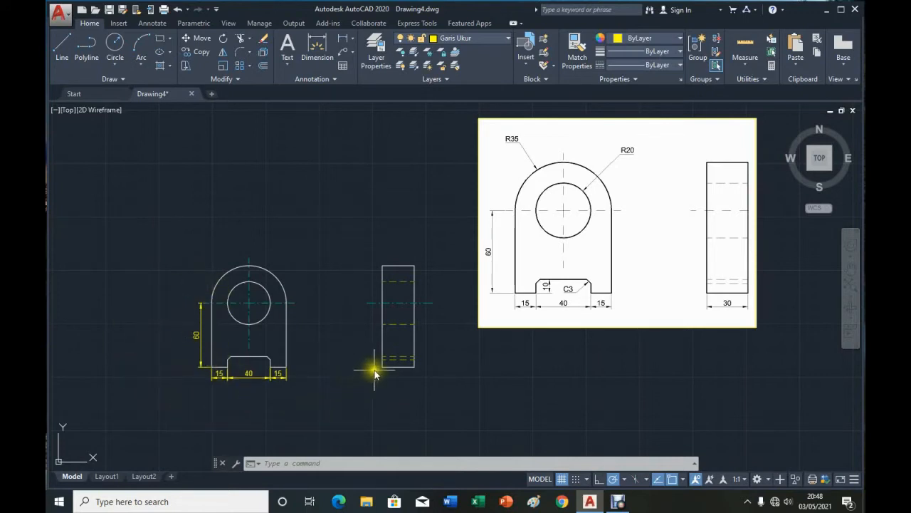
Add a linear dimension to the side view's base width, in line with the dimensions below the front view.
{"action": "left_click", "coordinate": [344, 41]}
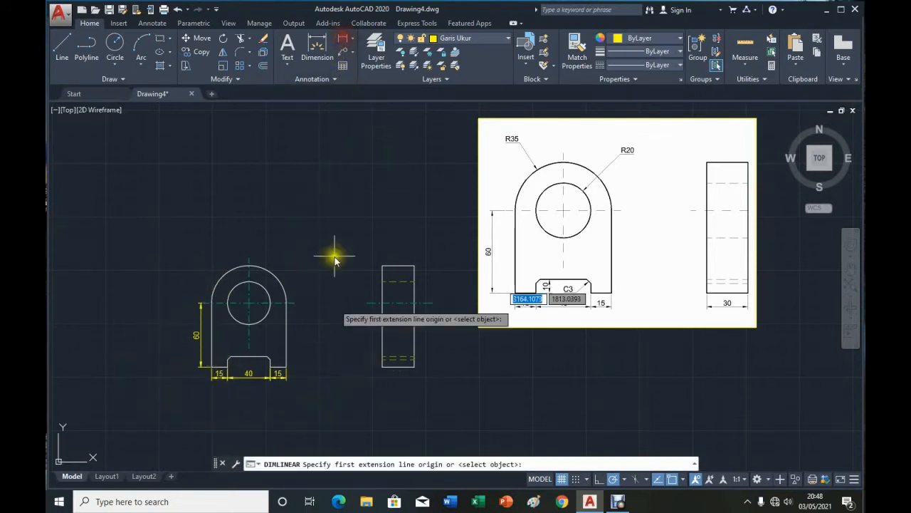
{"action": "left_click", "coordinate": [382, 367]}
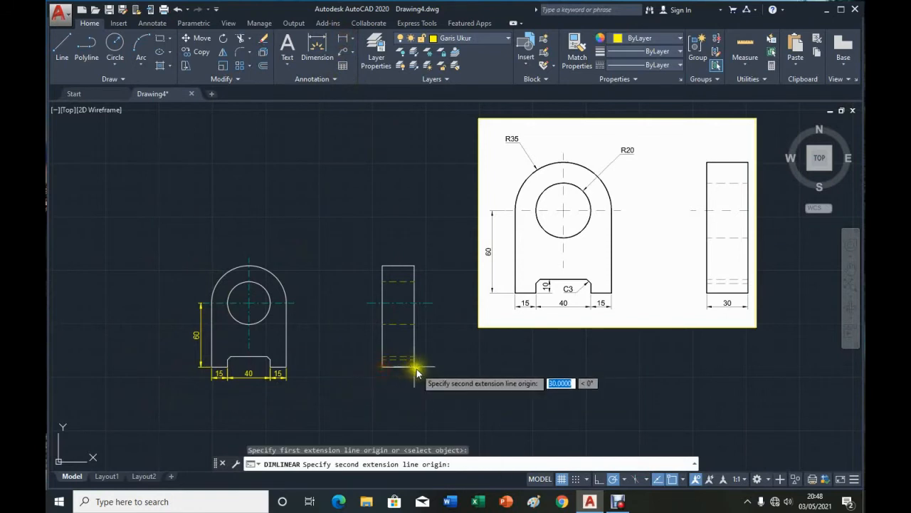
{"action": "left_click", "coordinate": [415, 367]}
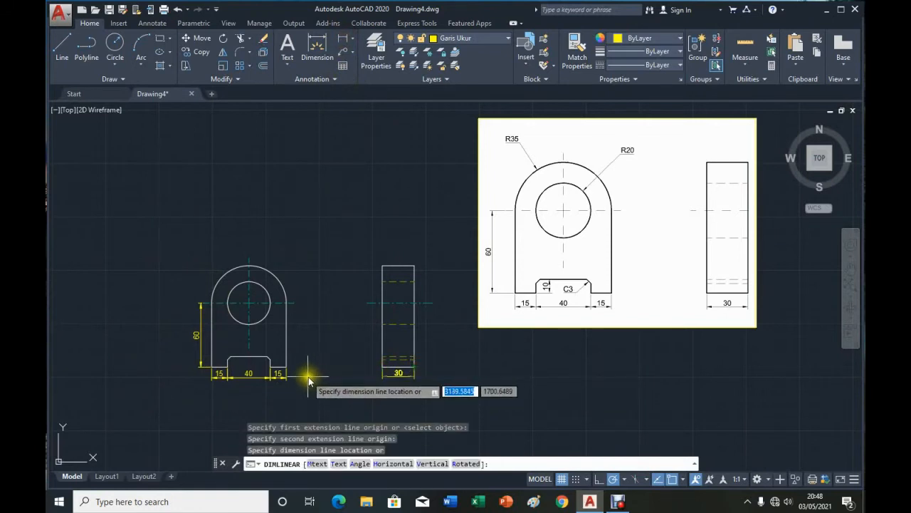
{"action": "left_click", "coordinate": [286, 383]}
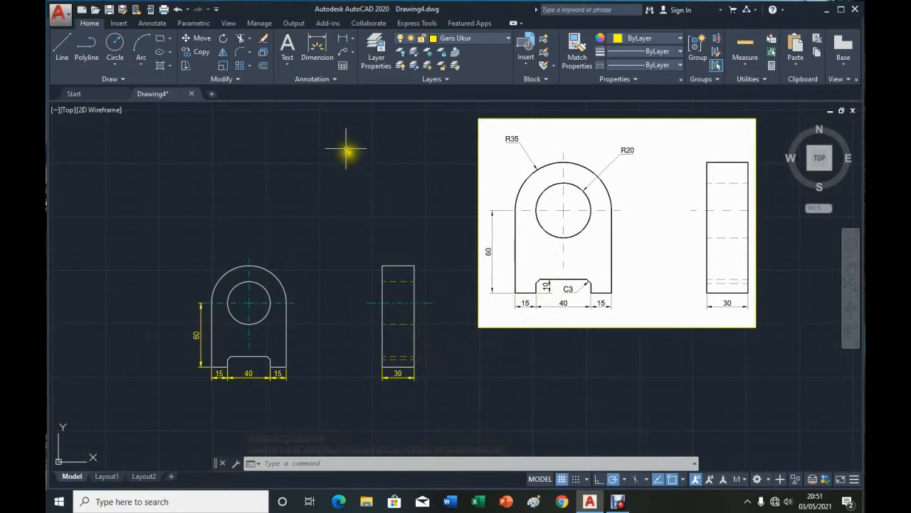
{"action": "left_click", "coordinate": [343, 43]}
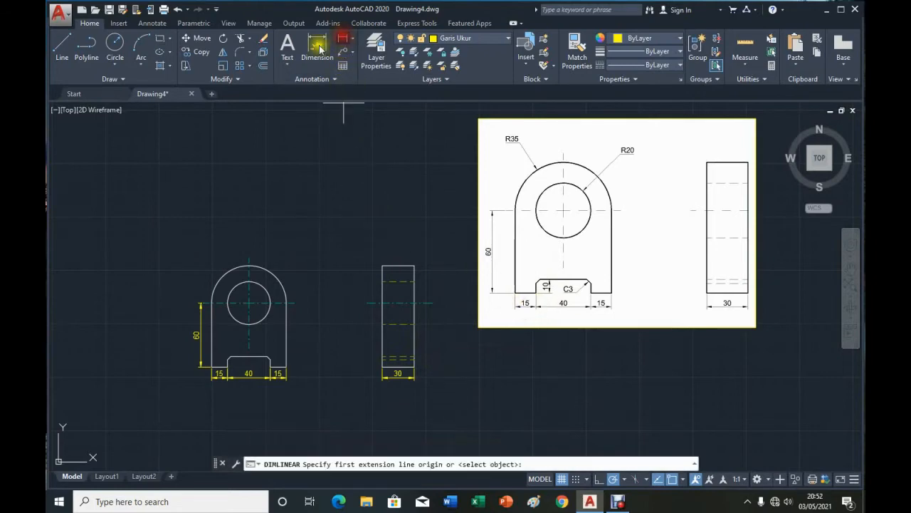
{"action": "left_click", "coordinate": [233, 357]}
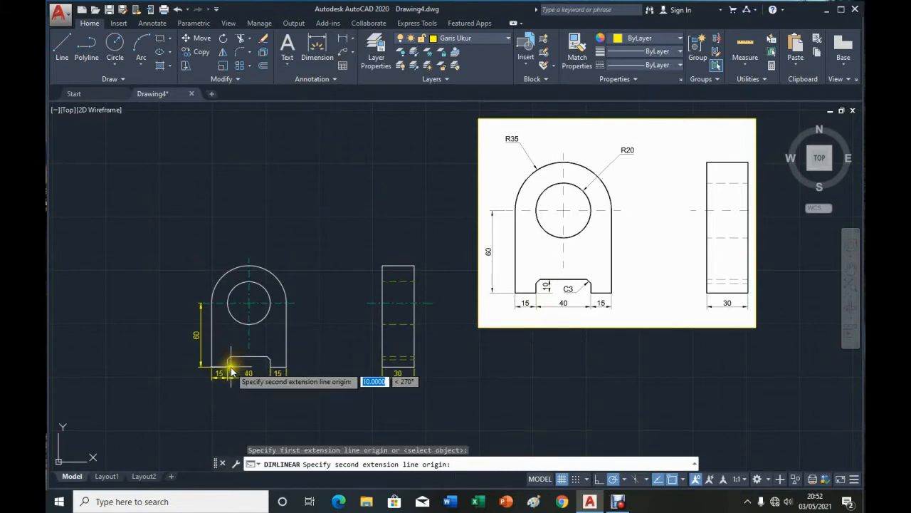
{"action": "left_click", "coordinate": [229, 368]}
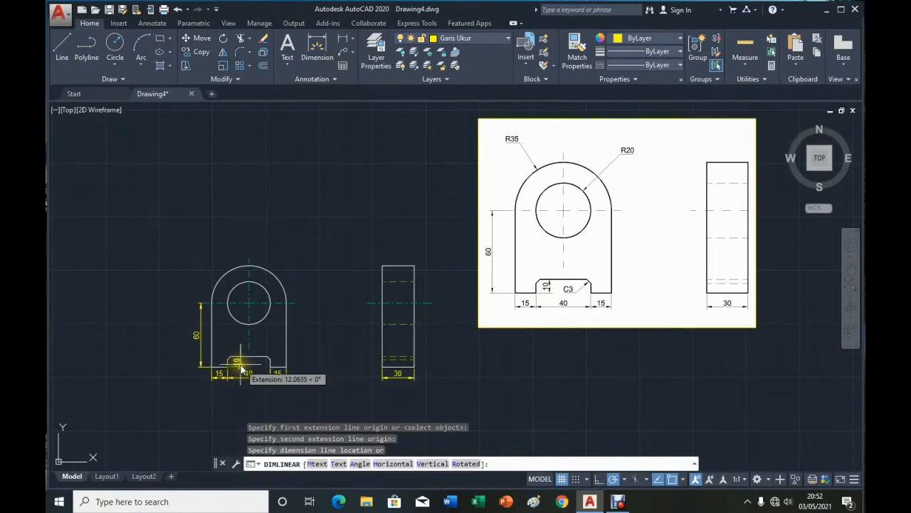
{"action": "key", "text": "F8"}
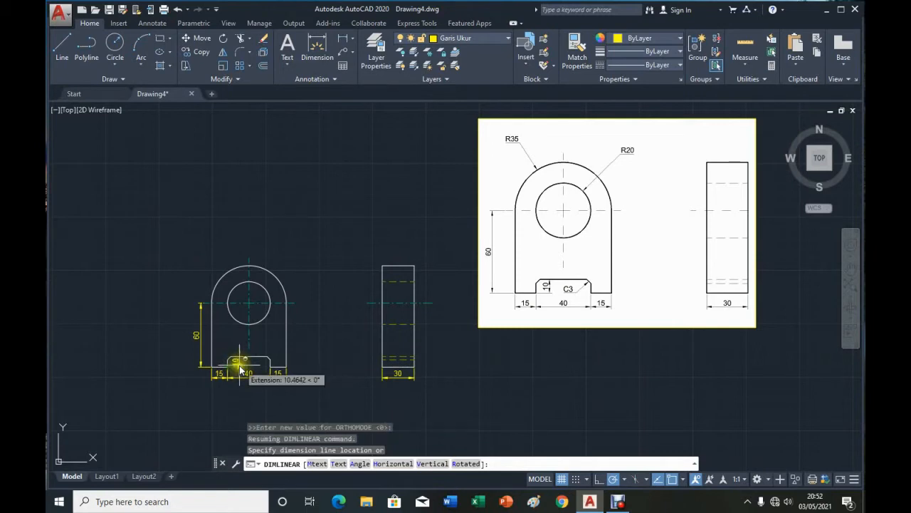
{"action": "type", "text": "10"}
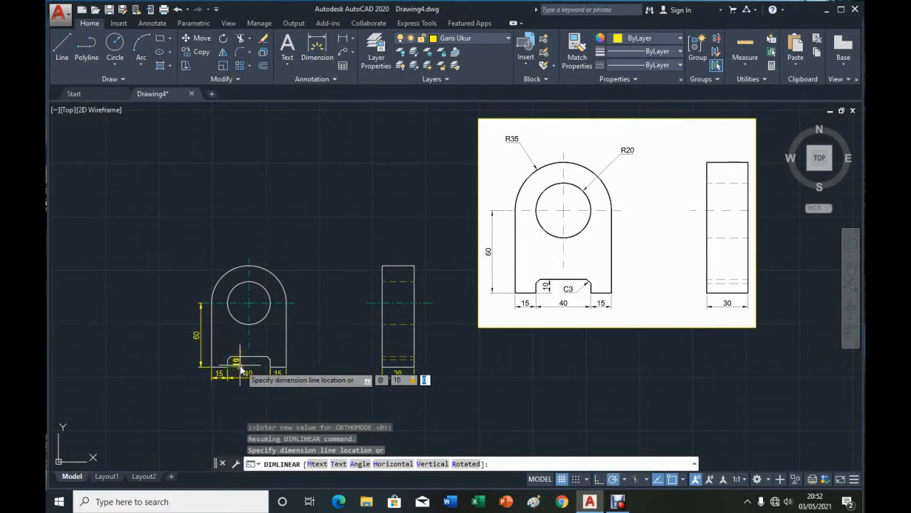
{"action": "type", "text": ",0"}
{"action": "key", "text": "Return"}
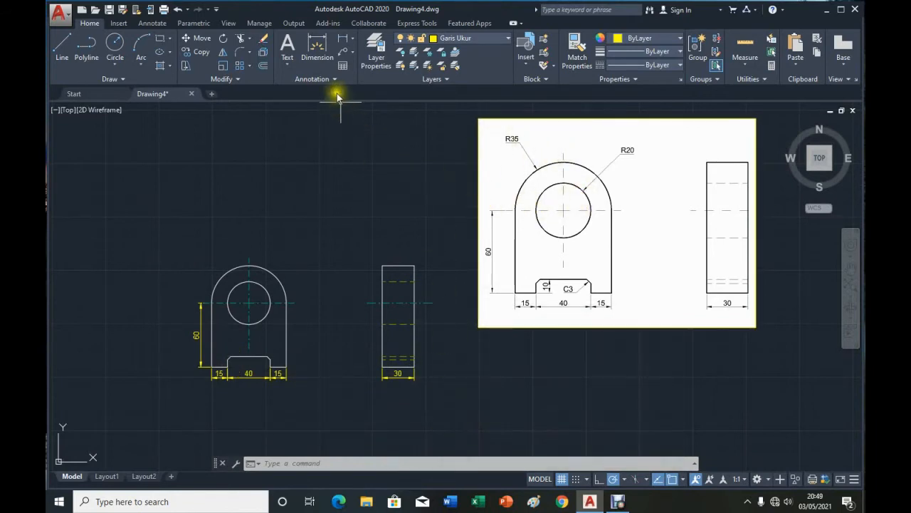
Add a radius dimension to the front view's outer arc, placing its text outside the arc at the upper left.
{"action": "left_click", "coordinate": [354, 45]}
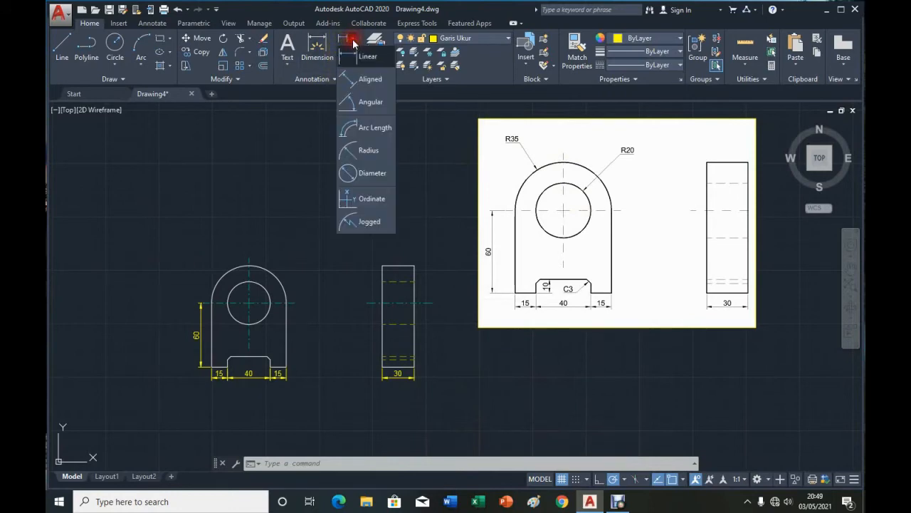
{"action": "left_click", "coordinate": [370, 153]}
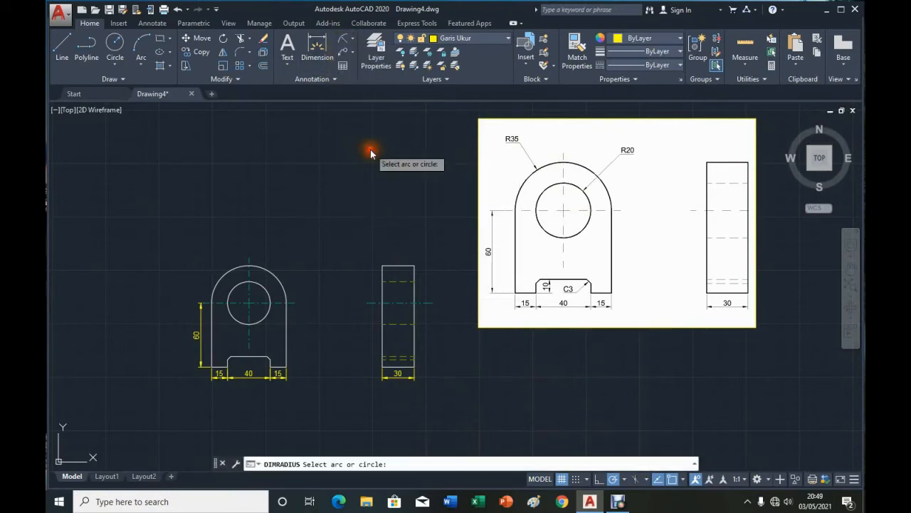
{"action": "left_click", "coordinate": [222, 276]}
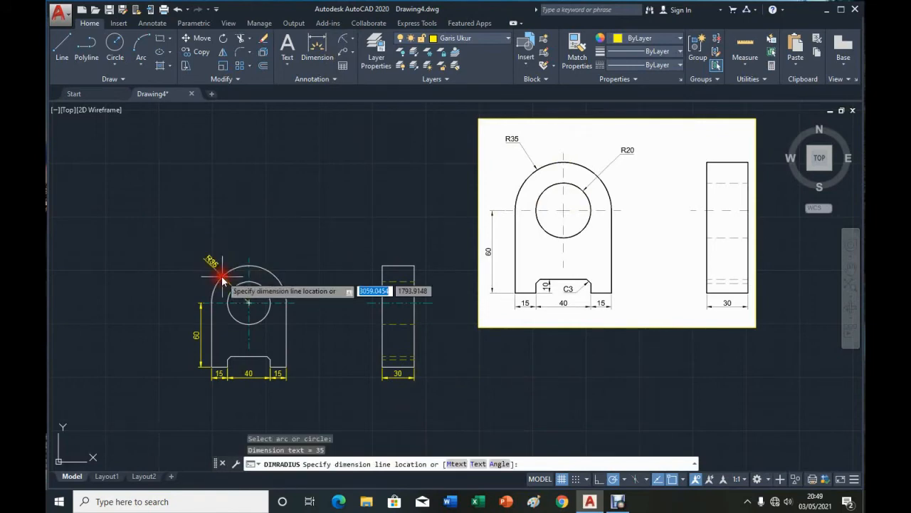
{"action": "left_click", "coordinate": [201, 245]}
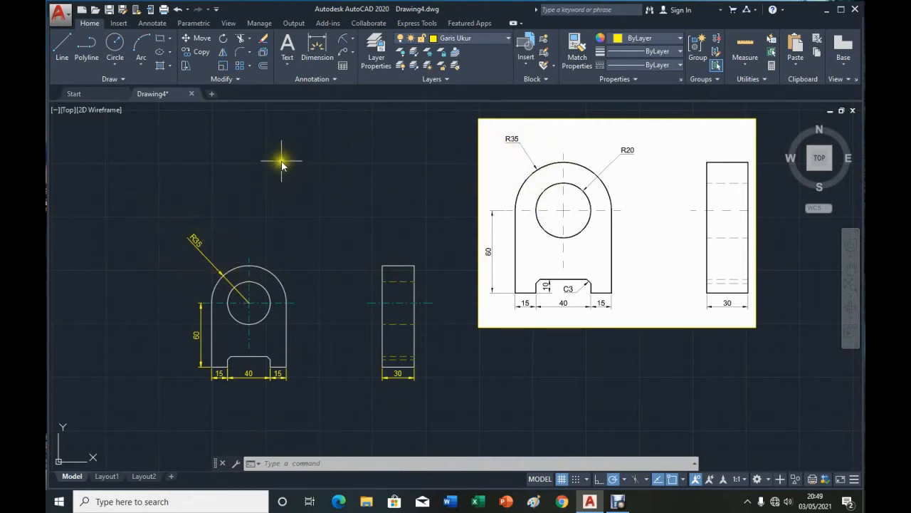
Modify the ISO-25 dimension style to use ISO standard text alignment and disable drawing the dimension line between extension lines.
{"action": "left_click", "coordinate": [315, 81]}
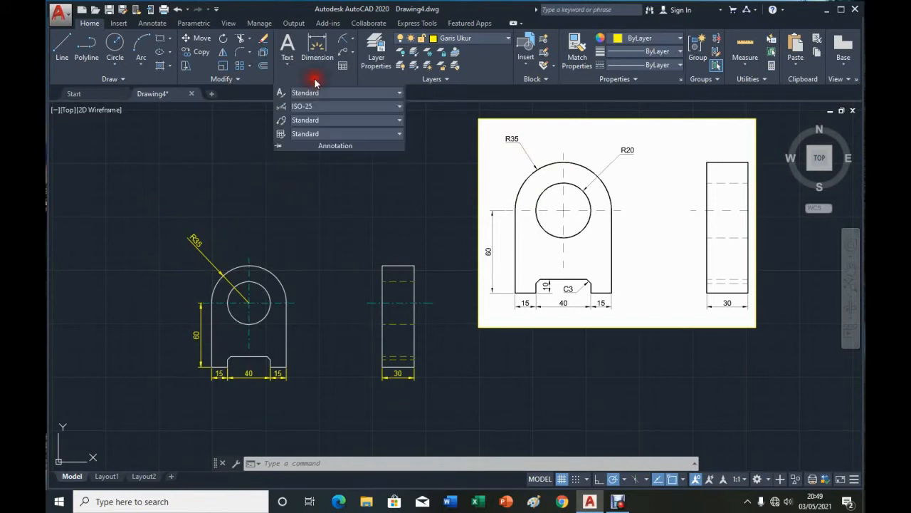
{"action": "left_click", "coordinate": [282, 106]}
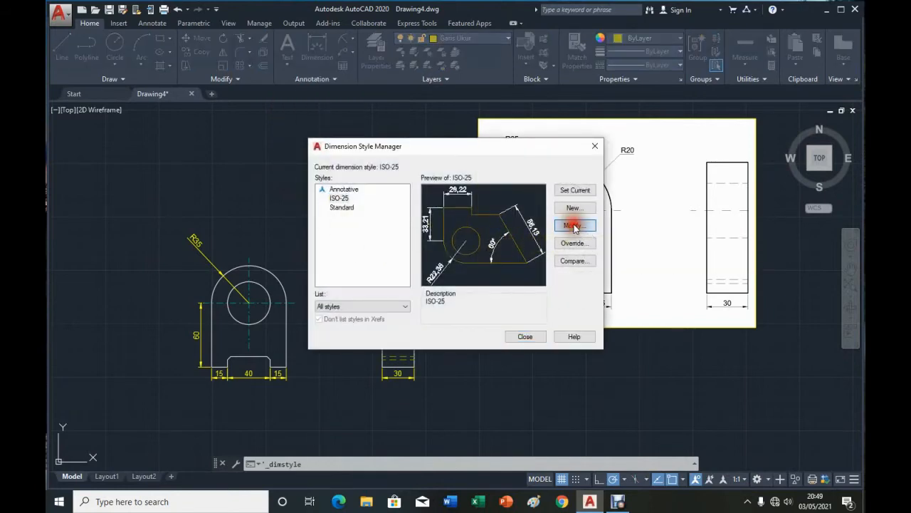
{"action": "left_click", "coordinate": [574, 225]}
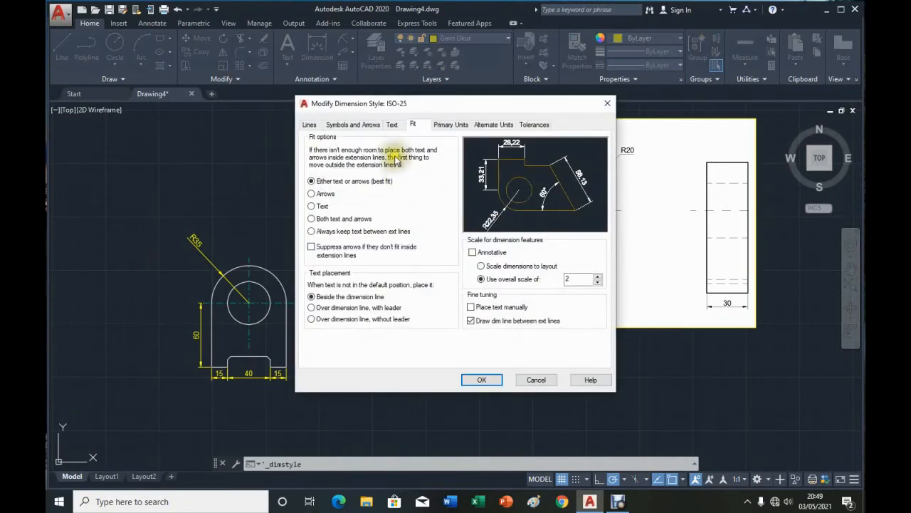
{"action": "left_click", "coordinate": [392, 126]}
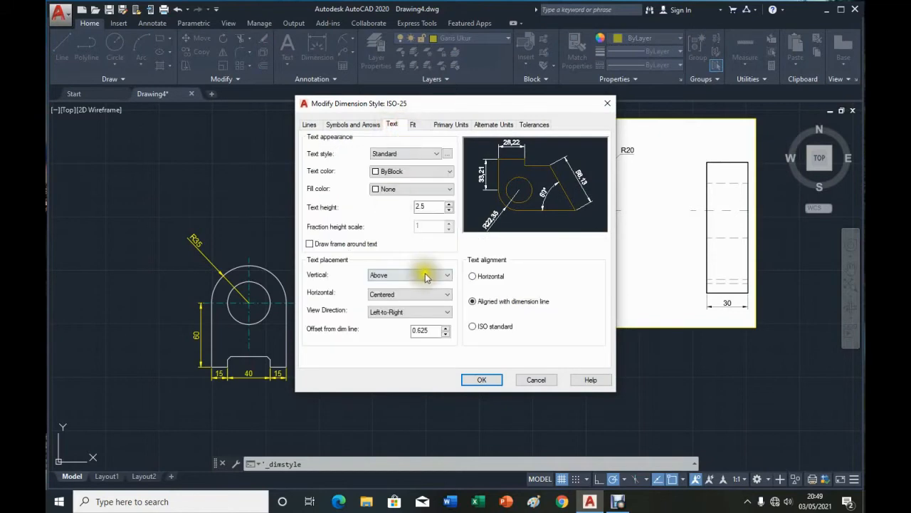
{"action": "left_click", "coordinate": [480, 329]}
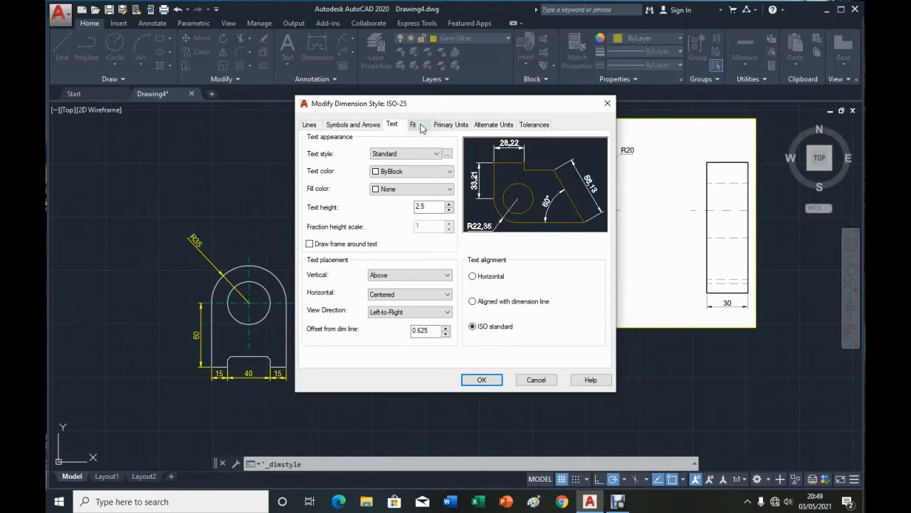
{"action": "left_click", "coordinate": [416, 126]}
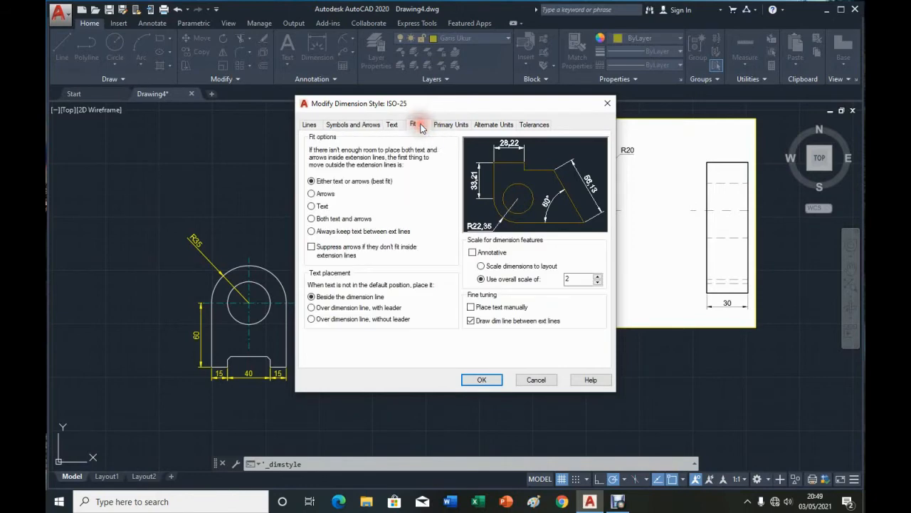
{"action": "left_click", "coordinate": [471, 321]}
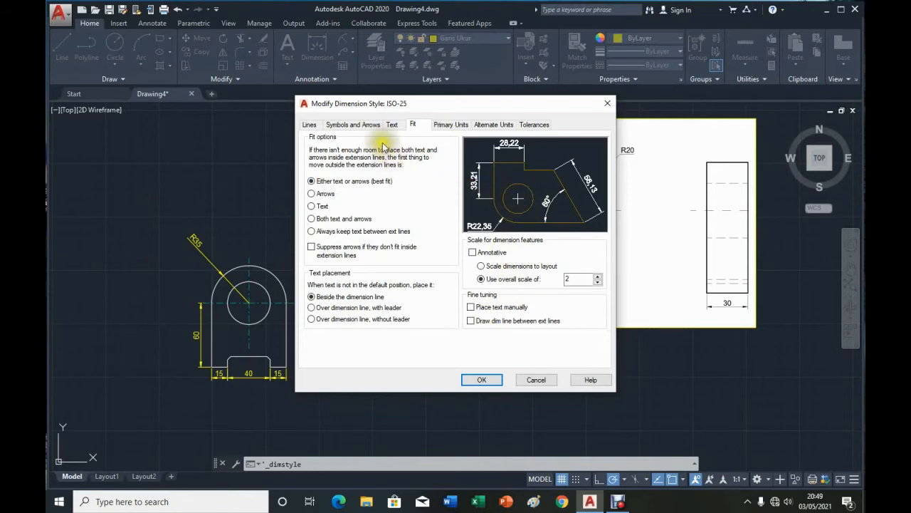
Set the ISO-25 style's center marks to None and apply the style changes.
{"action": "left_click", "coordinate": [363, 127]}
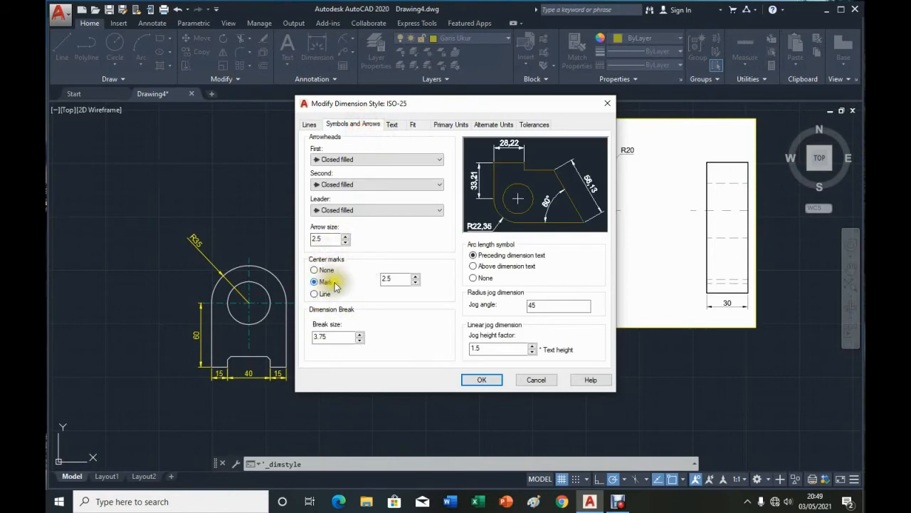
{"action": "left_click", "coordinate": [314, 270]}
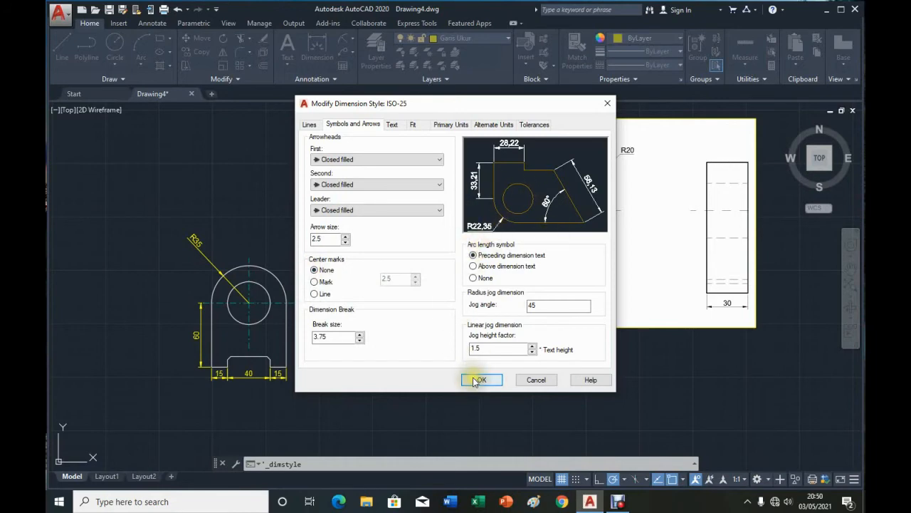
{"action": "left_click", "coordinate": [477, 381]}
{"action": "left_click", "coordinate": [527, 336]}
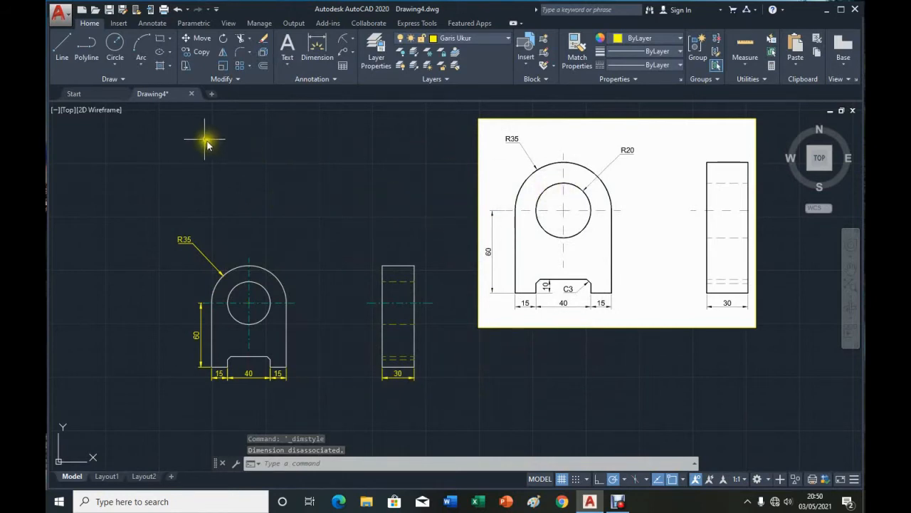
Add a radius dimension to the front view's inner circle, placing its text outside the outer arc at the upper right.
{"action": "left_click", "coordinate": [342, 44]}
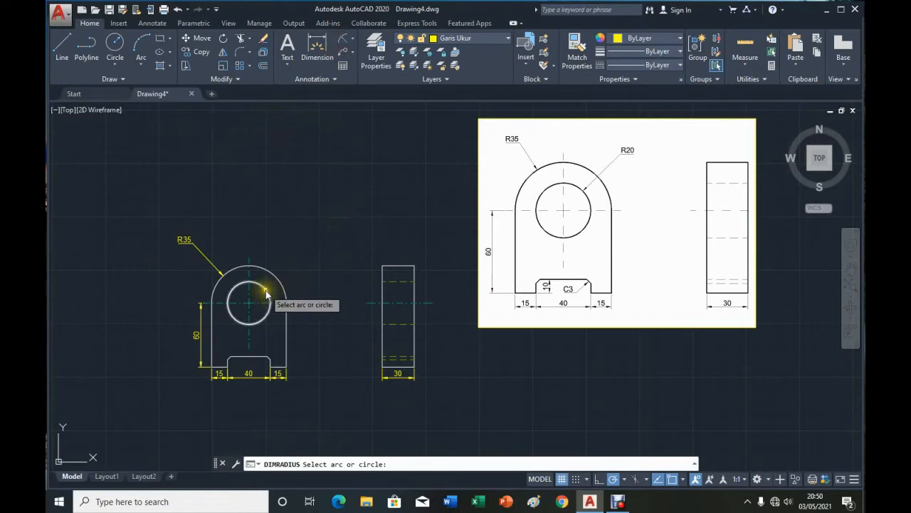
{"action": "left_click", "coordinate": [265, 292]}
{"action": "left_click", "coordinate": [289, 260]}
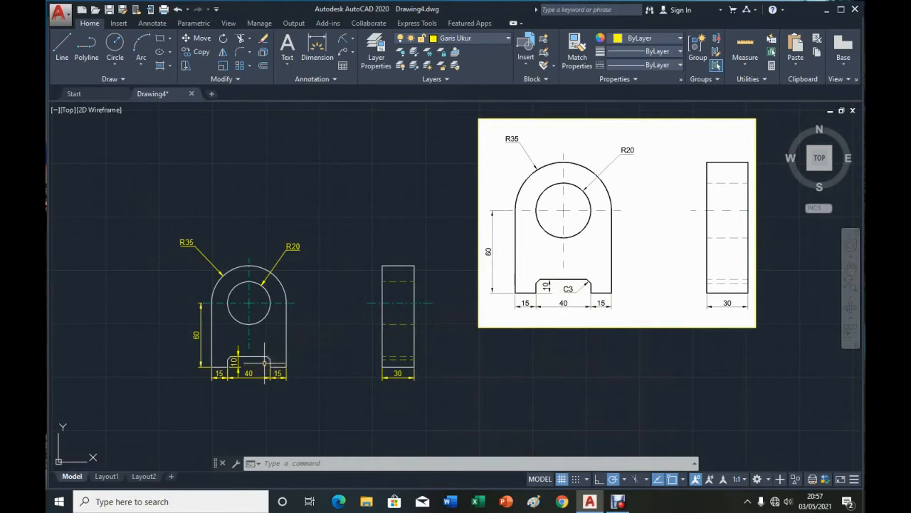
Add a leader with the text C3 from the notch's upper-right chamfer, landing inside the notch.
{"action": "scroll", "coordinate": [265, 363], "scroll_direction": "up", "scroll_amount": 8}
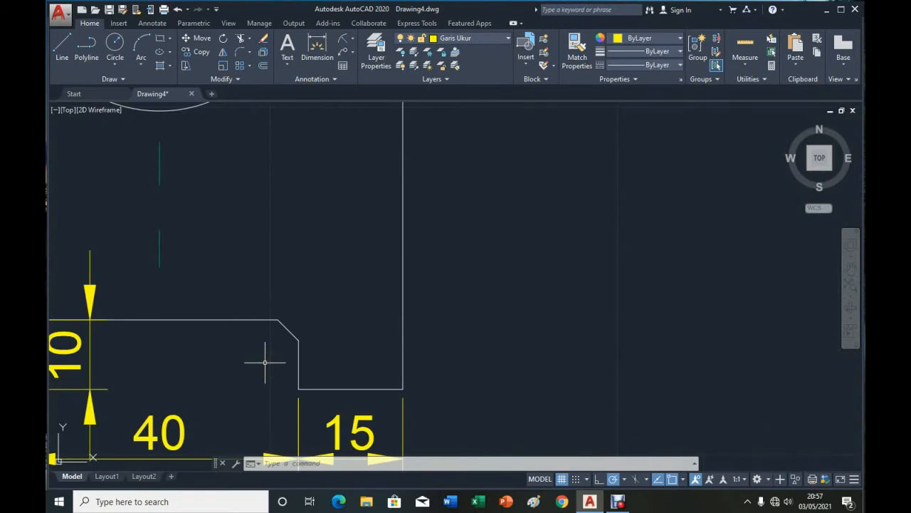
{"action": "left_click", "coordinate": [353, 57]}
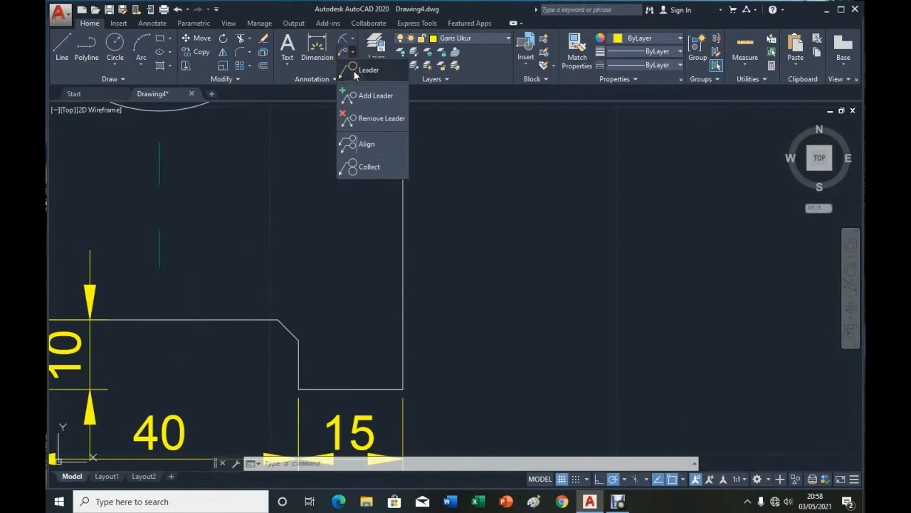
{"action": "left_click", "coordinate": [363, 71]}
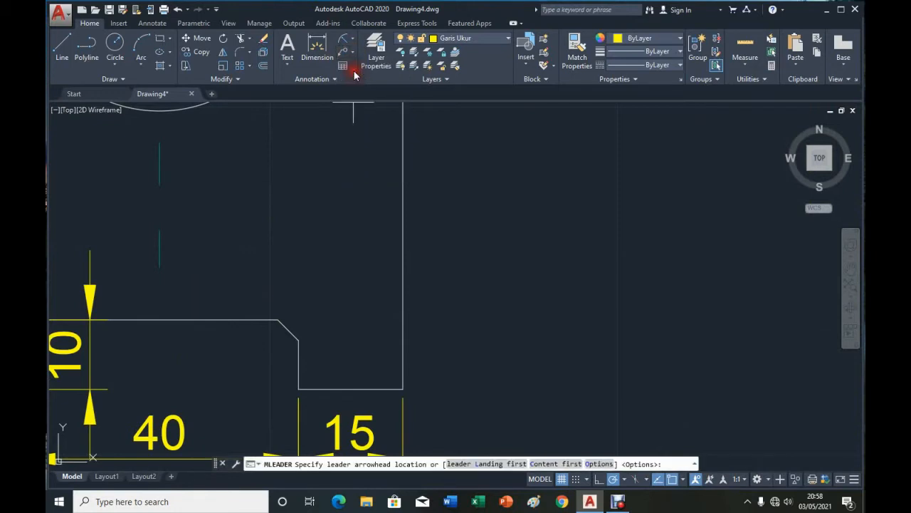
{"action": "left_click", "coordinate": [289, 331]}
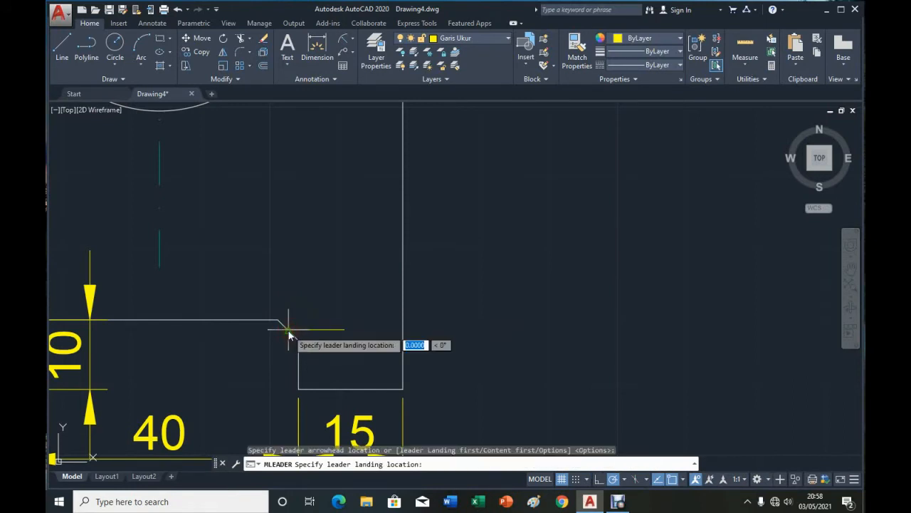
{"action": "left_click", "coordinate": [237, 383]}
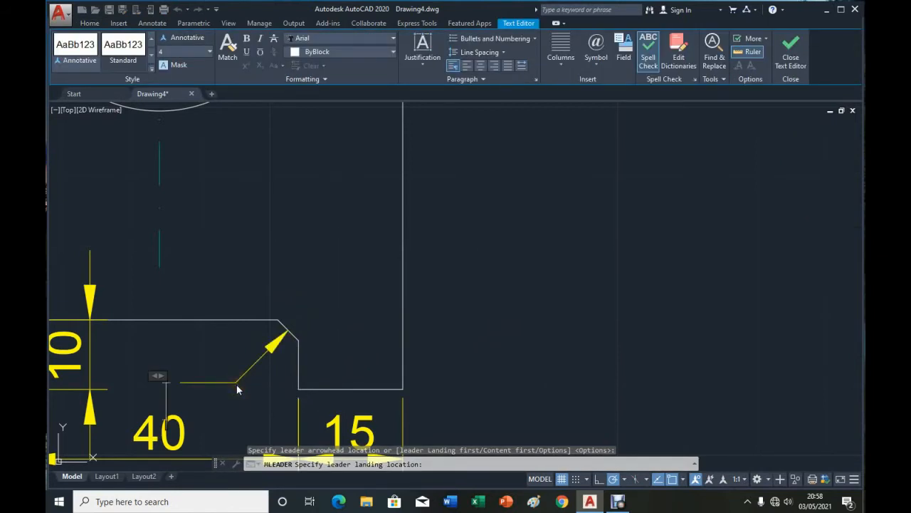
{"action": "type", "text": "C3"}
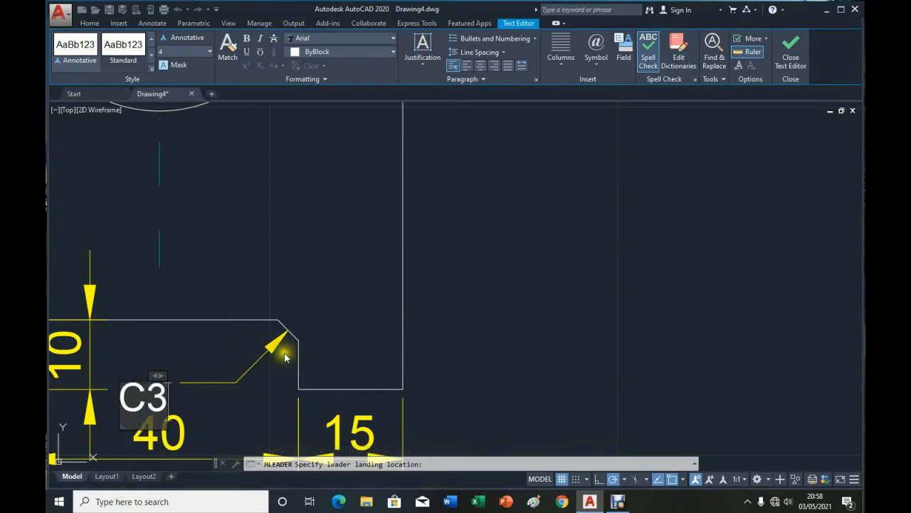
{"action": "left_click", "coordinate": [789, 62]}
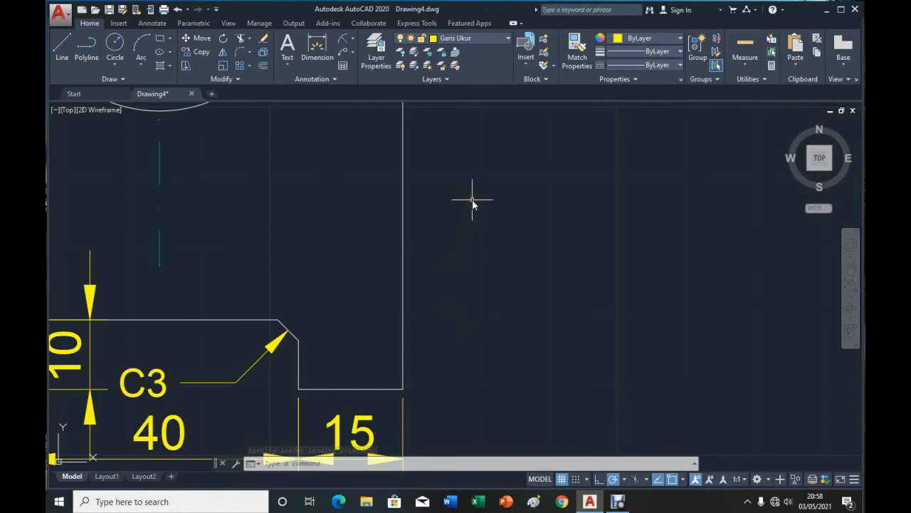
{"action": "scroll", "coordinate": [472, 203], "scroll_direction": "down", "scroll_amount": 5}
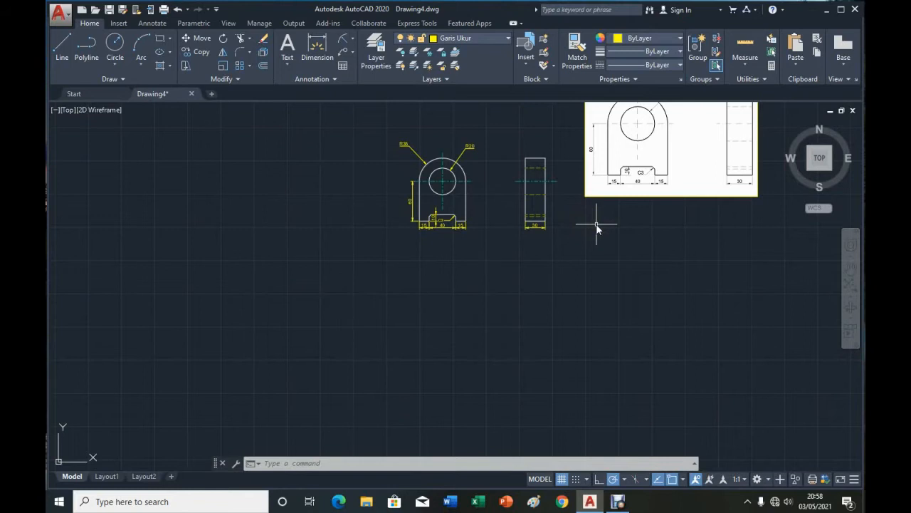
{"action": "middle_click_drag", "start_coordinate": [597, 226], "coordinate": [467, 327]}
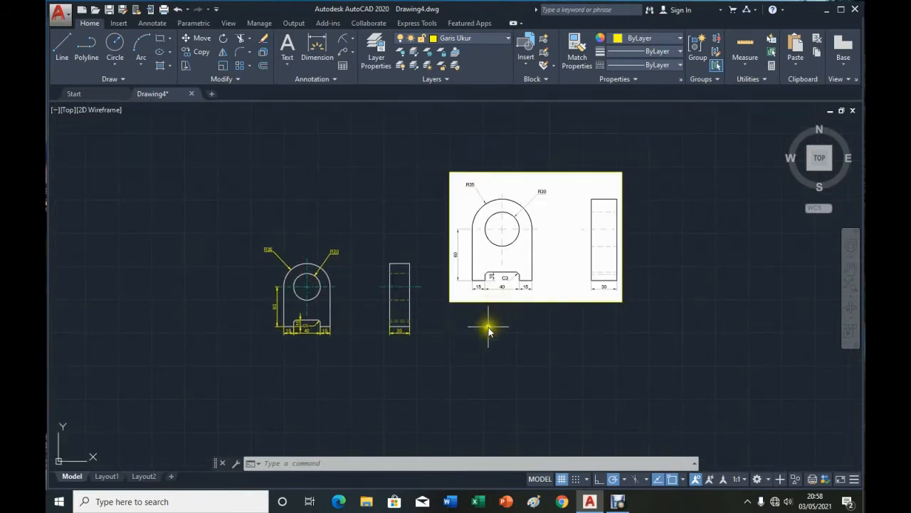
{"action": "scroll", "coordinate": [488, 326], "scroll_direction": "up", "scroll_amount": 2}
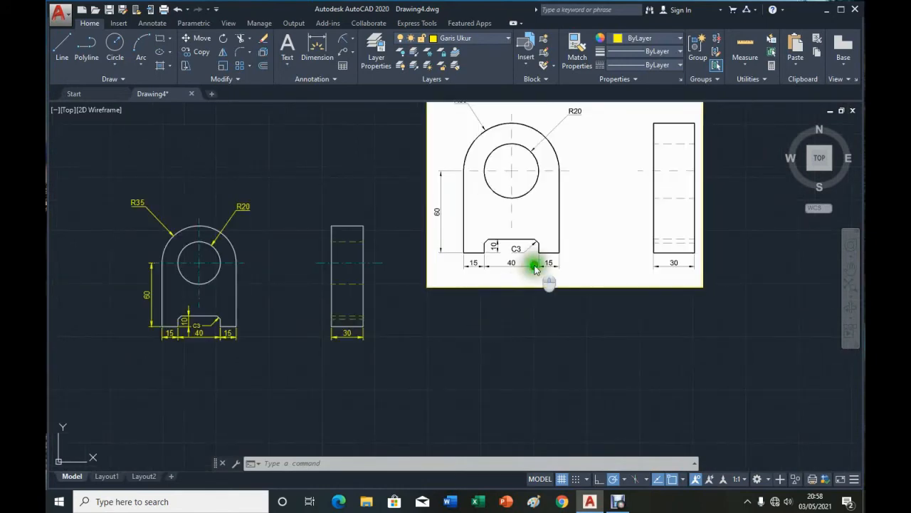
{"action": "middle_click_drag", "start_coordinate": [539, 297], "coordinate": [541, 322]}
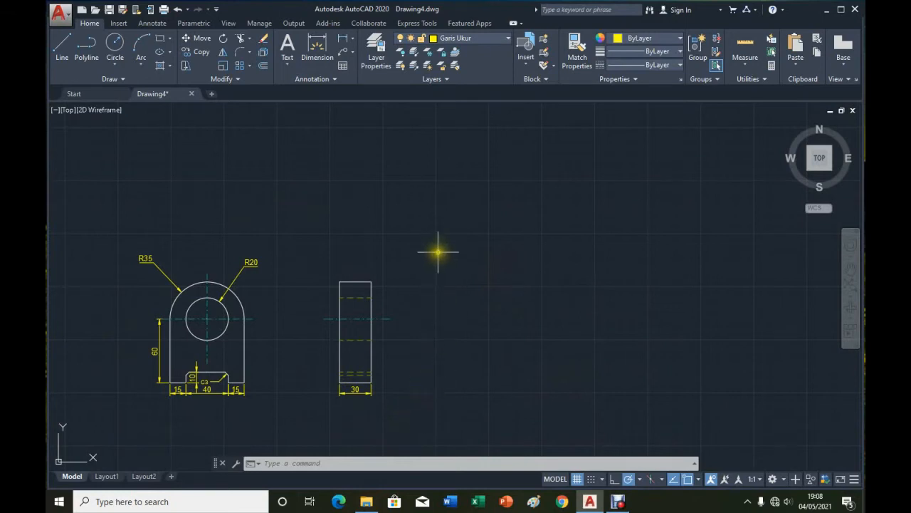
Make Garis Benda the current layer and draw a 287 x 210 rectangle in the empty area right of the side view.
{"action": "left_click", "coordinate": [504, 43]}
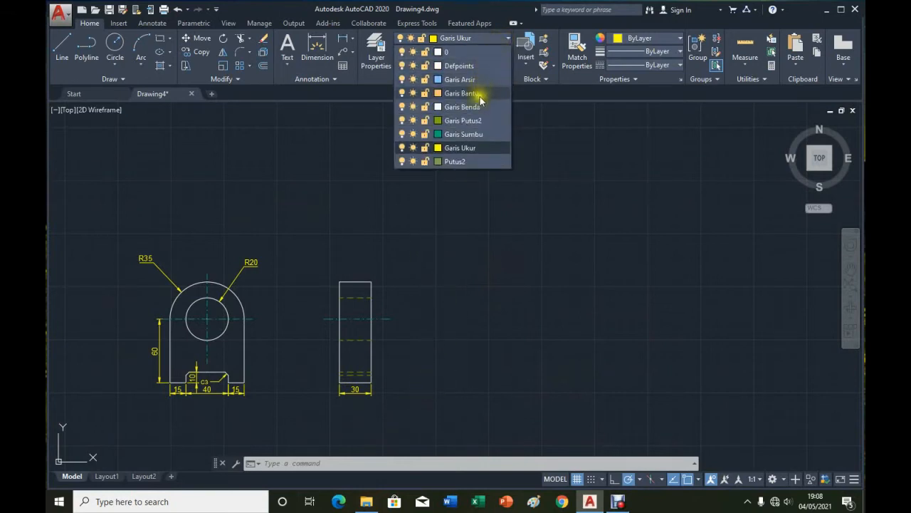
{"action": "left_click", "coordinate": [481, 108]}
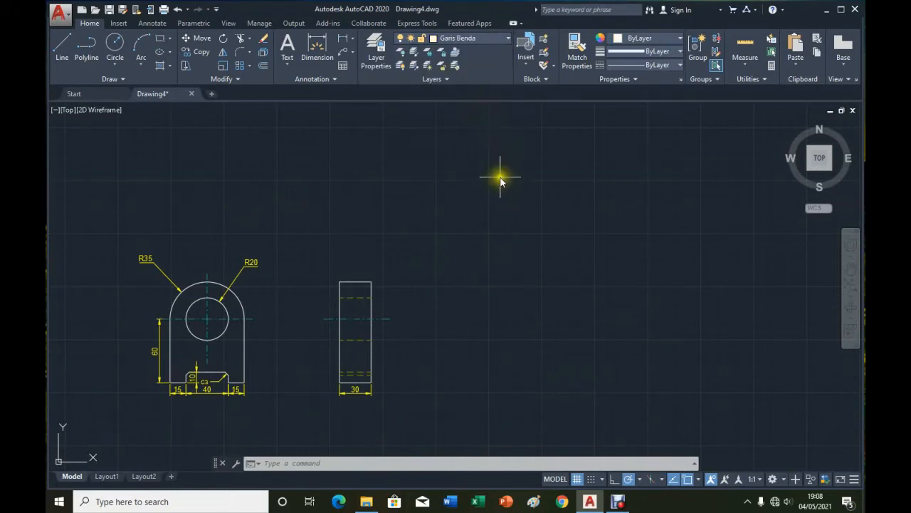
{"action": "left_click", "coordinate": [163, 41]}
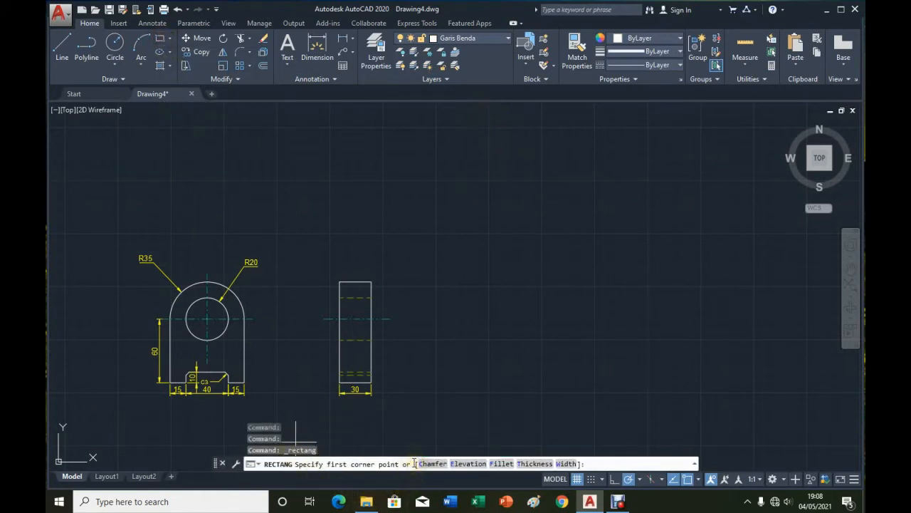
{"action": "left_click", "coordinate": [477, 390]}
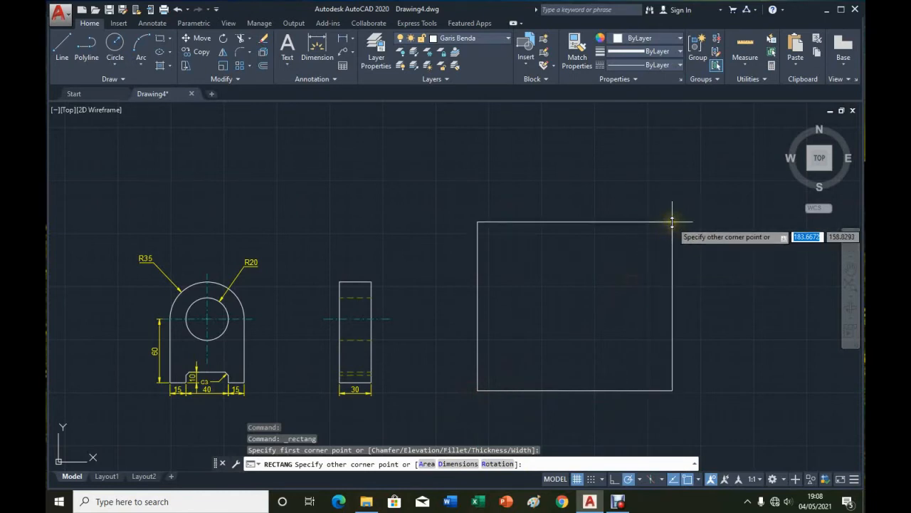
{"action": "type", "text": "@"}
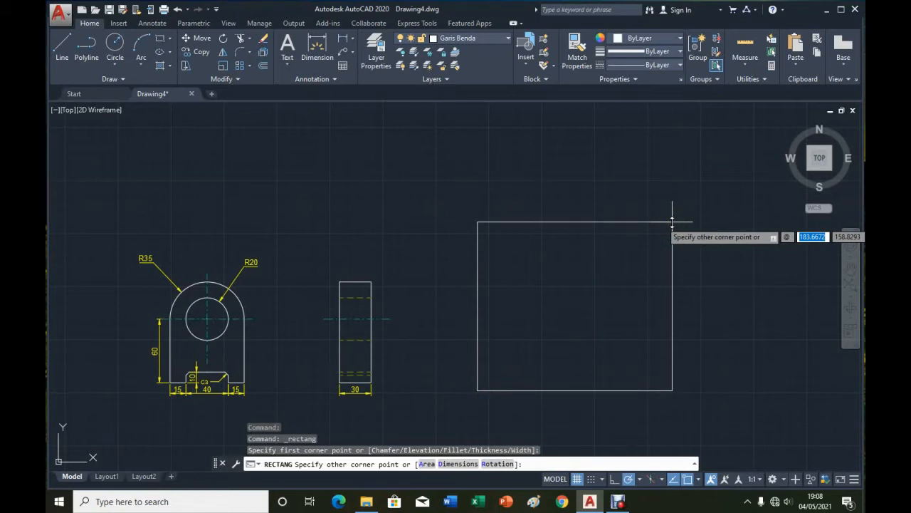
{"action": "type", "text": "297"}
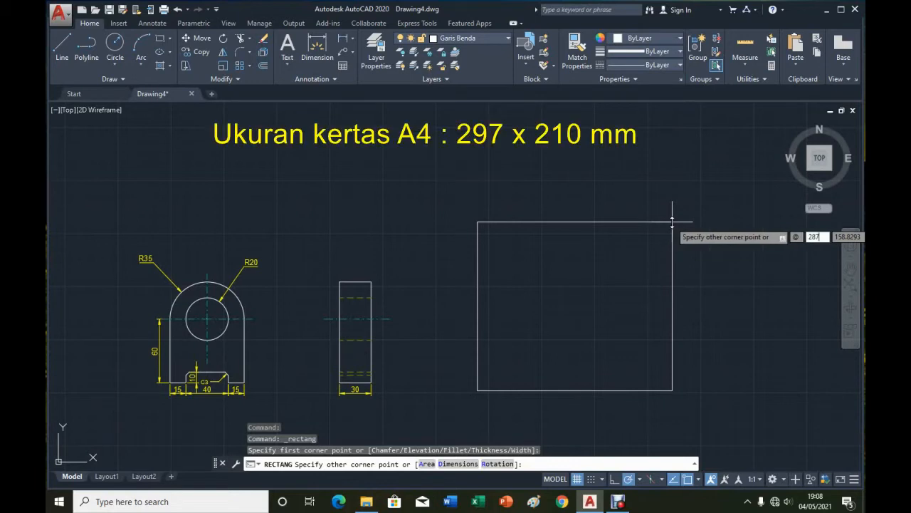
{"action": "key", "text": "Tab"}
{"action": "type", "text": "21"}
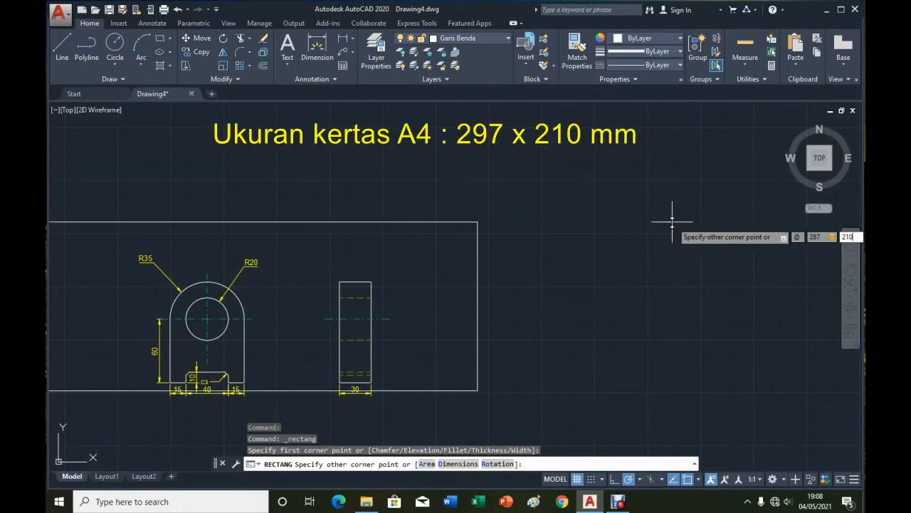
{"action": "type", "text": "0"}
{"action": "key", "text": "Return"}
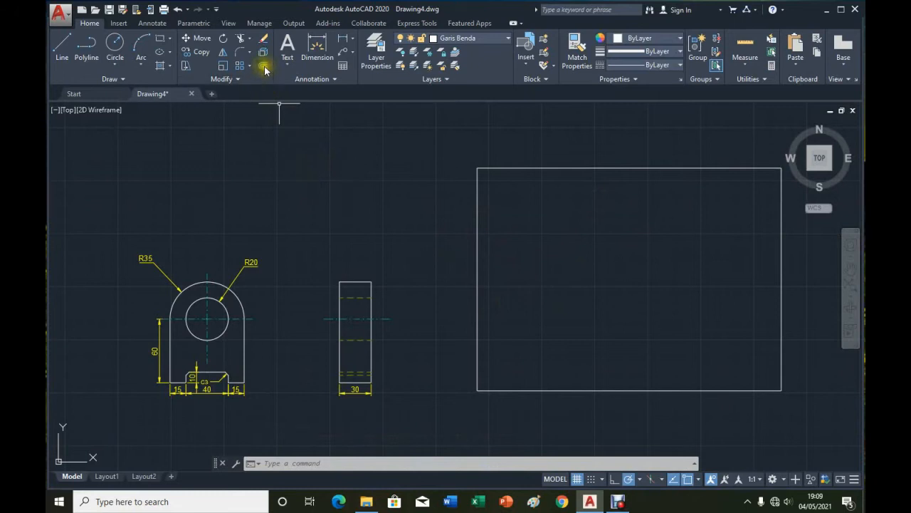
Offset the 287 x 210 rectangle by a distance of 10.
{"action": "left_click", "coordinate": [314, 138]}
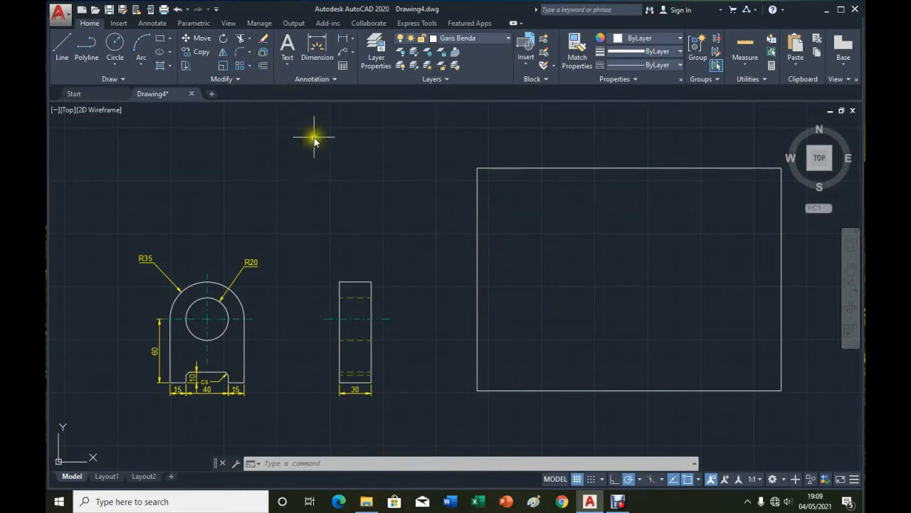
{"action": "left_click", "coordinate": [301, 144]}
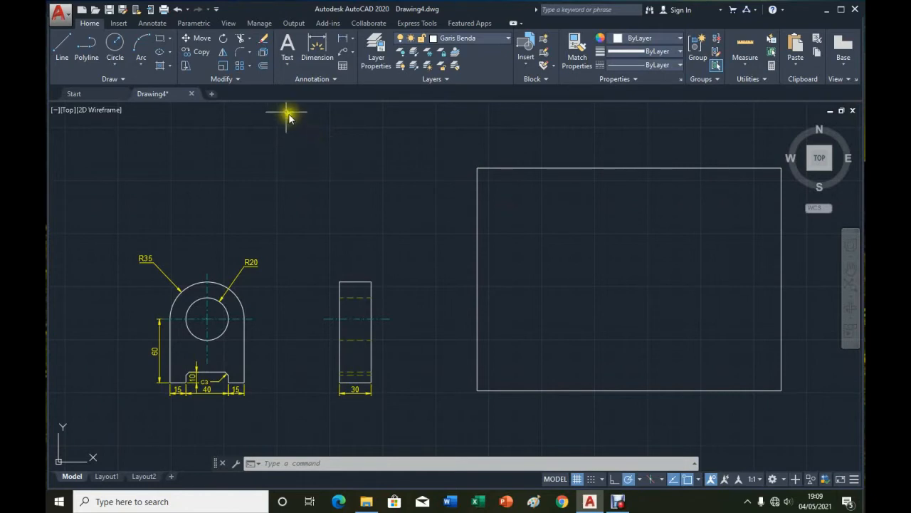
{"action": "left_click", "coordinate": [264, 67]}
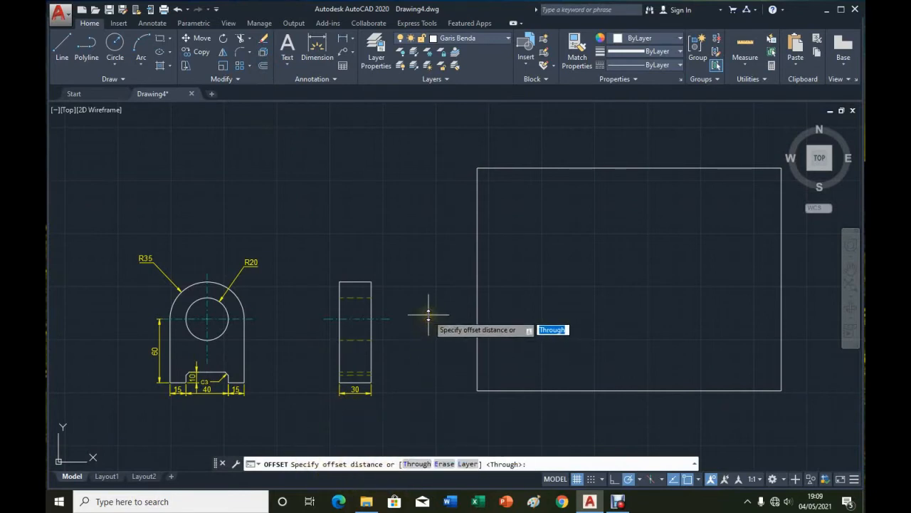
{"action": "type", "text": "10"}
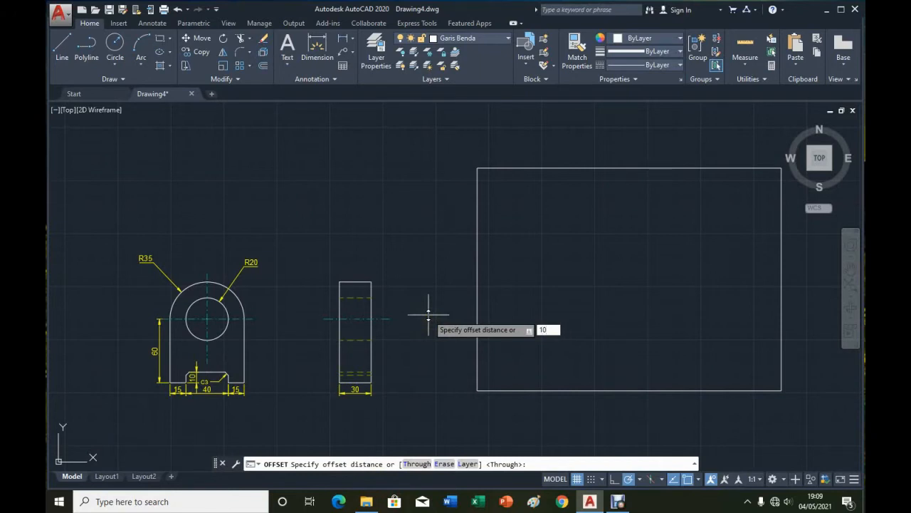
{"action": "key", "text": "Return"}
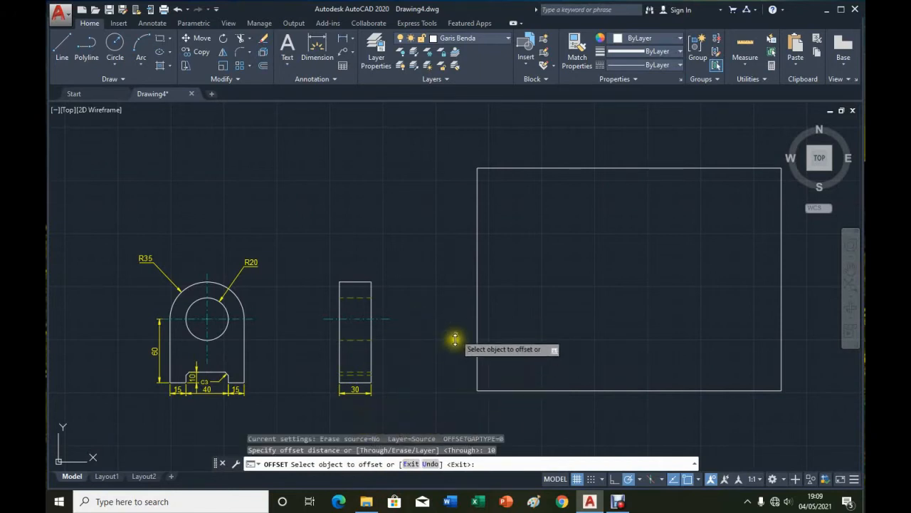
{"action": "left_click", "coordinate": [477, 267]}
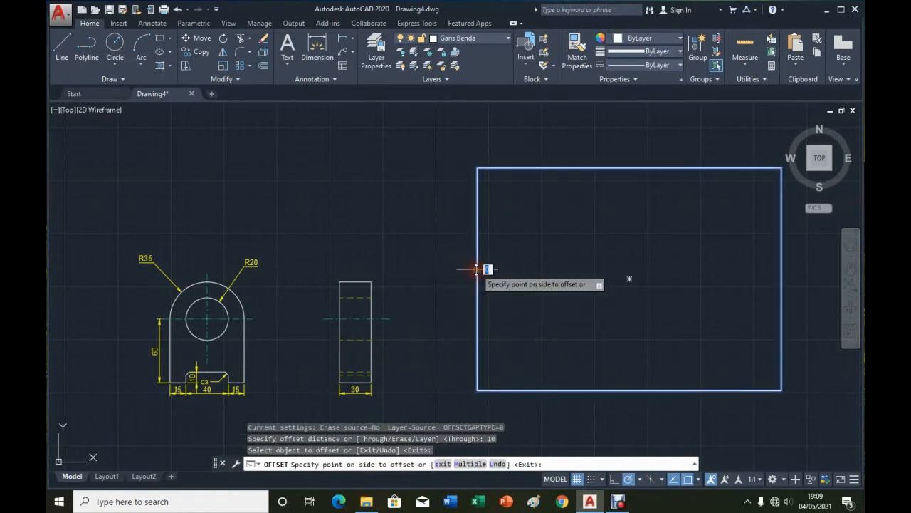
Offset the large sheet border rectangle 10 mm inward to create the inner frame.
{"action": "left_click", "coordinate": [504, 299]}
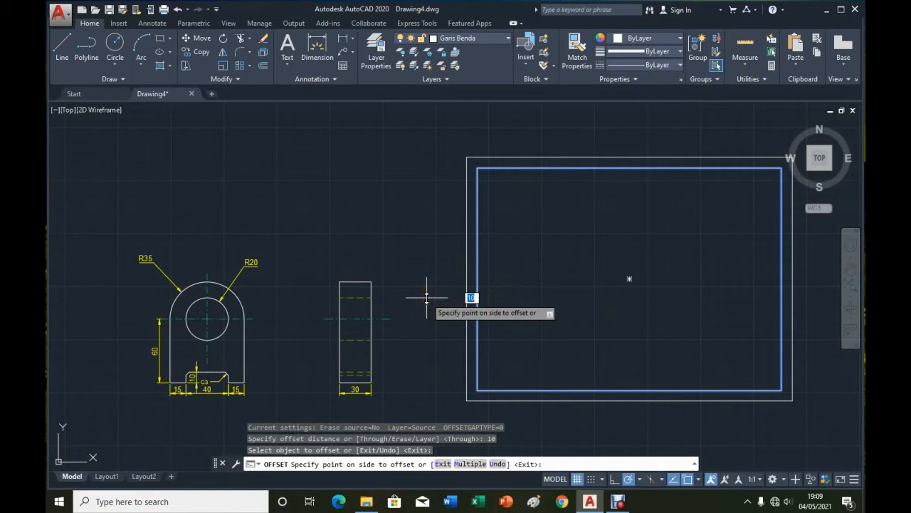
{"action": "left_click", "coordinate": [535, 302]}
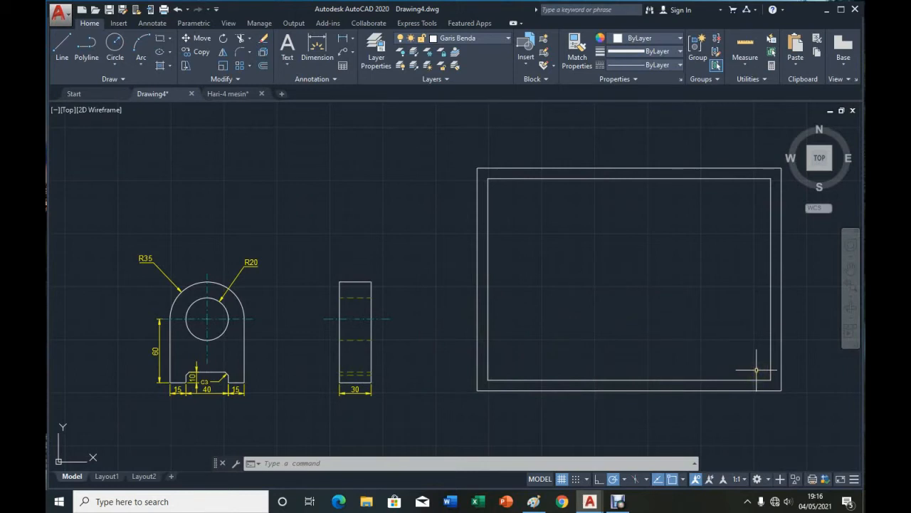
Draw the title block outline with lines, 180 mm wide and 25 mm high, in the inner frame's lower-right corner.
{"action": "scroll", "coordinate": [756, 370], "scroll_direction": "up", "scroll_amount": 4}
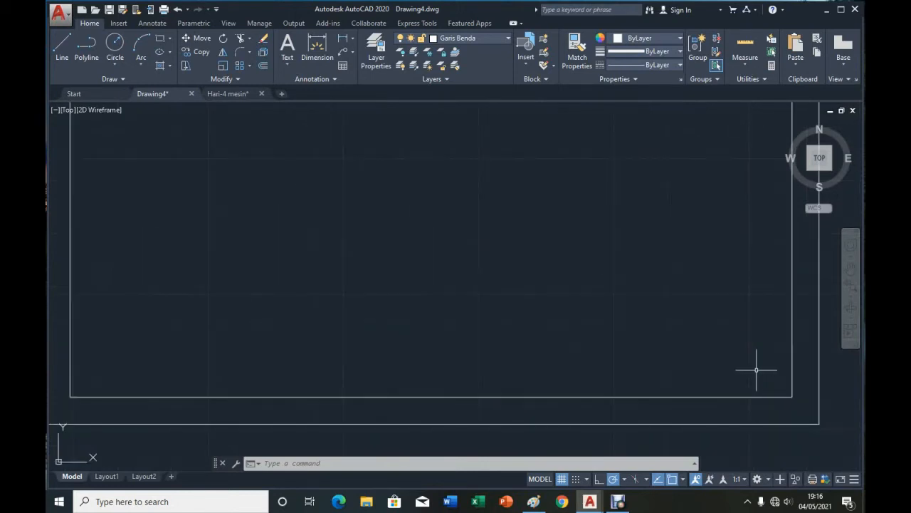
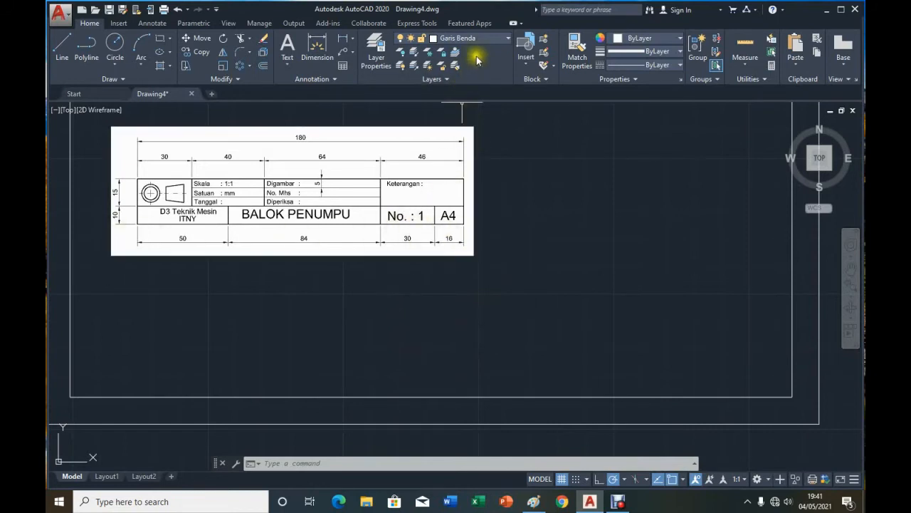
{"action": "left_click", "coordinate": [69, 47]}
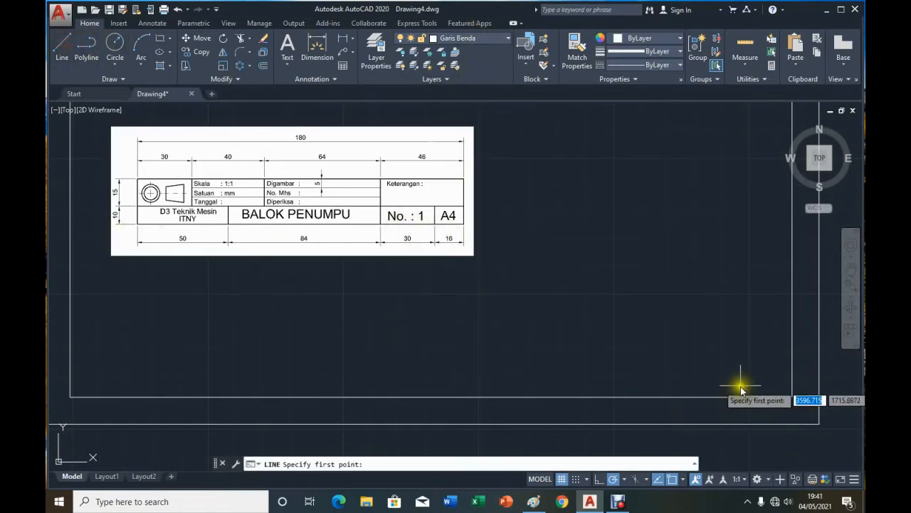
{"action": "left_click", "coordinate": [791, 398]}
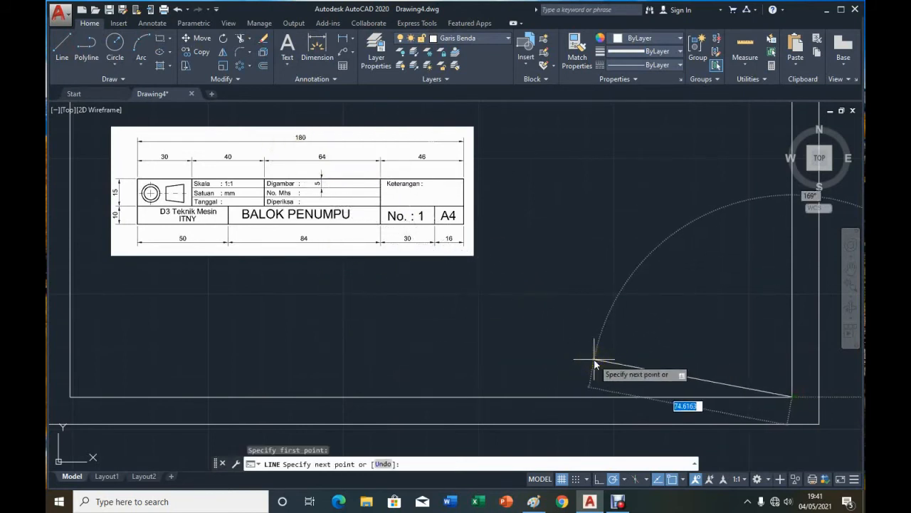
{"action": "type", "text": "@-1"}
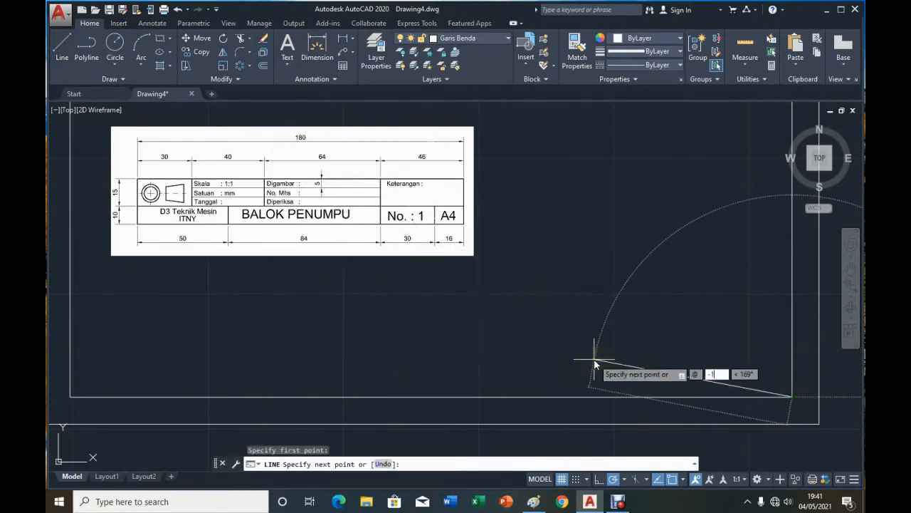
{"action": "type", "text": "80,0"}
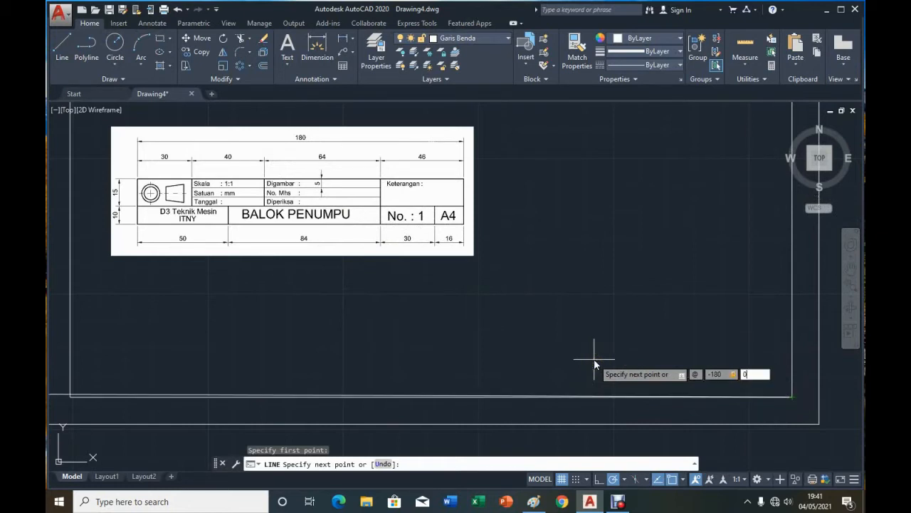
{"action": "key", "text": "Return"}
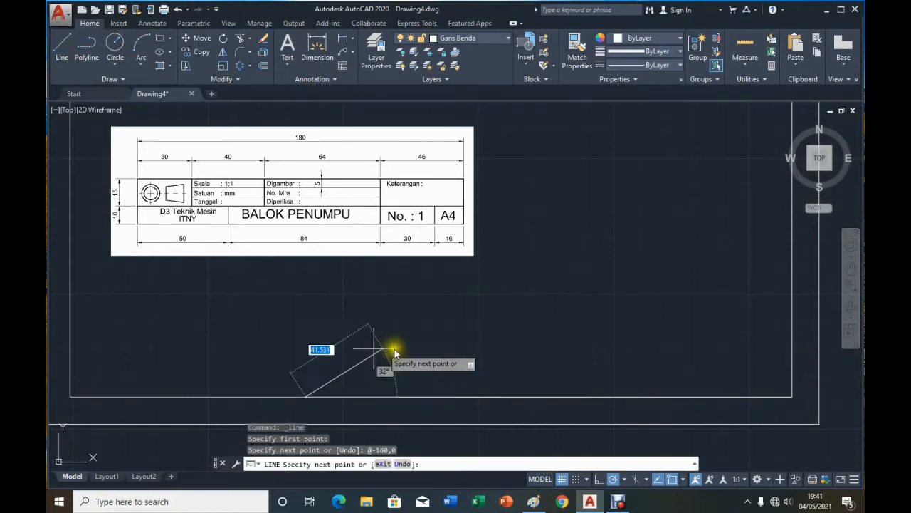
{"action": "key", "text": "F8"}
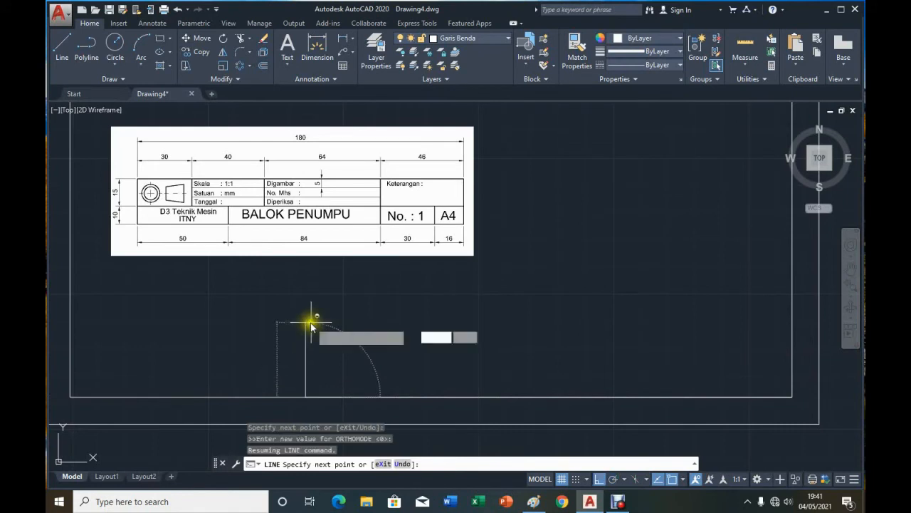
{"action": "key", "text": "Tab"}
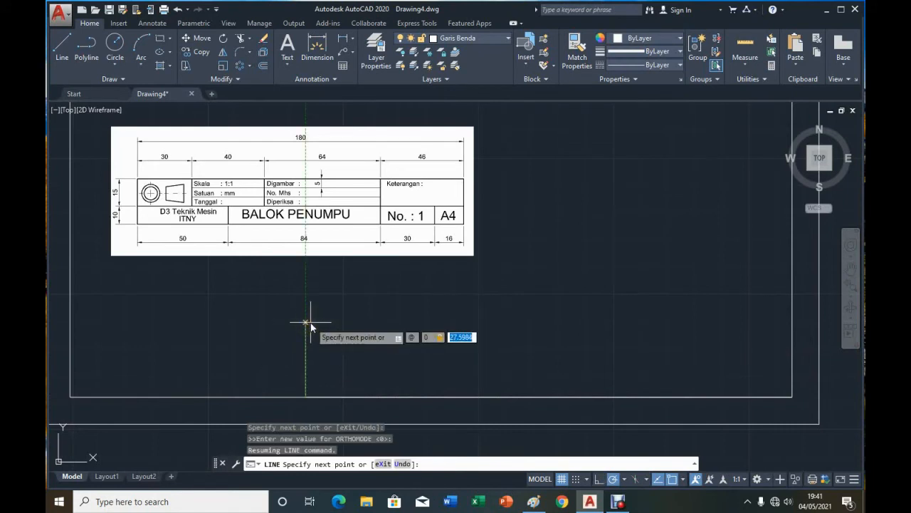
{"action": "type", "text": "25"}
{"action": "key", "text": "Return"}
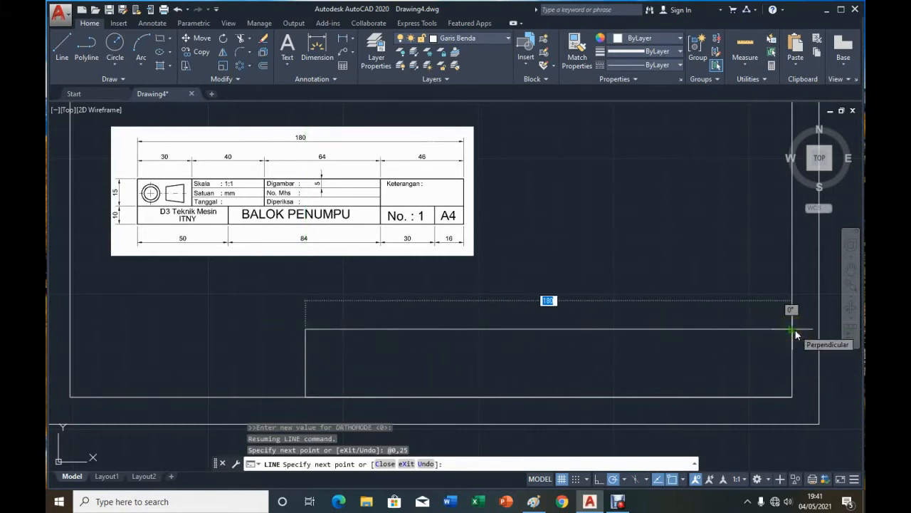
{"action": "right_click", "coordinate": [718, 276]}
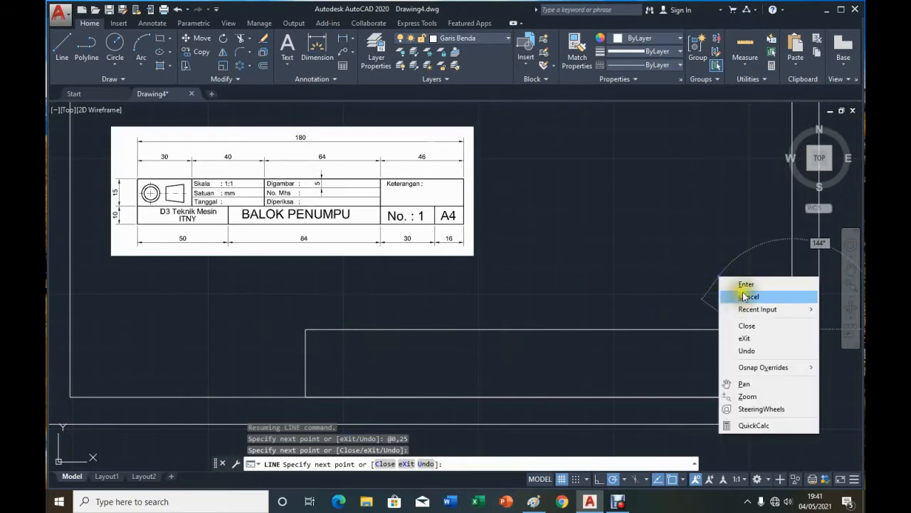
{"action": "left_click", "coordinate": [744, 297]}
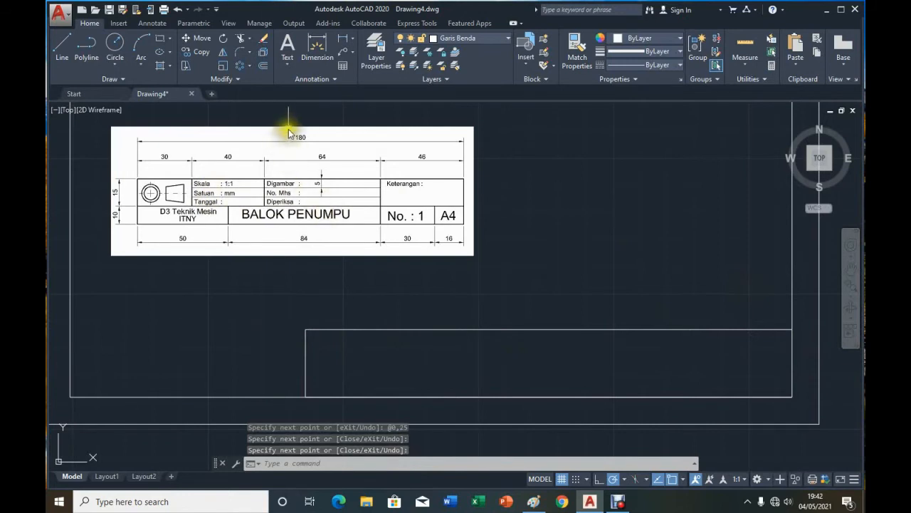
Offset the title block's left edge 30 mm to the right to form the first column.
{"action": "left_click", "coordinate": [264, 68]}
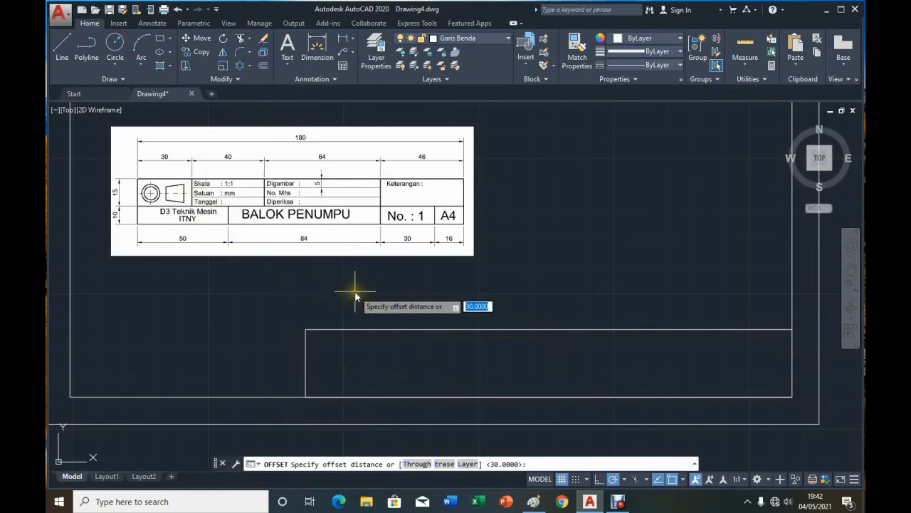
{"action": "type", "text": "30"}
{"action": "key", "text": "Return"}
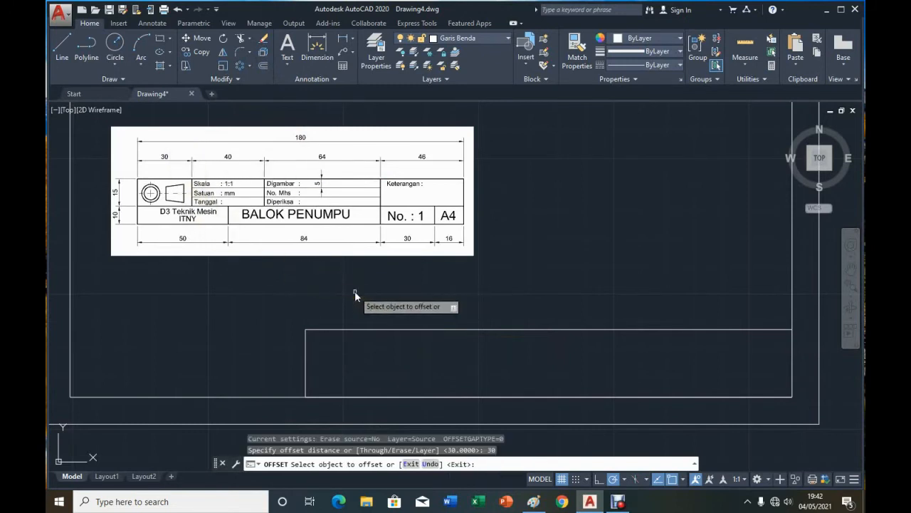
{"action": "left_click", "coordinate": [306, 363]}
{"action": "left_click", "coordinate": [422, 361]}
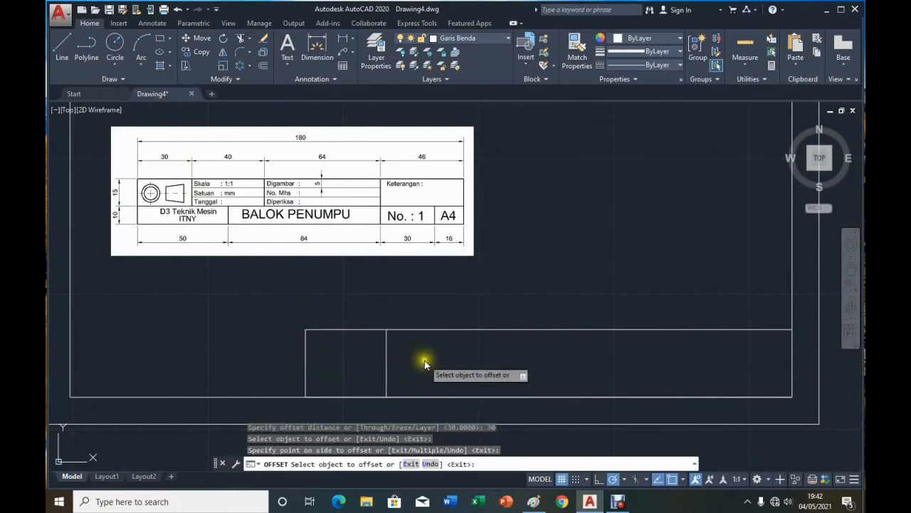
{"action": "key", "text": "Return"}
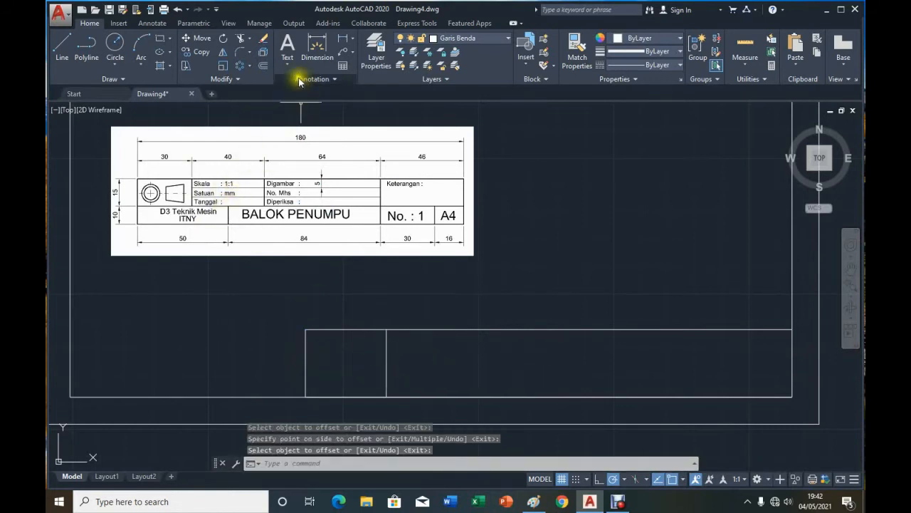
Offset the first column divider 40 mm to the right to form the second column.
{"action": "left_click", "coordinate": [263, 66]}
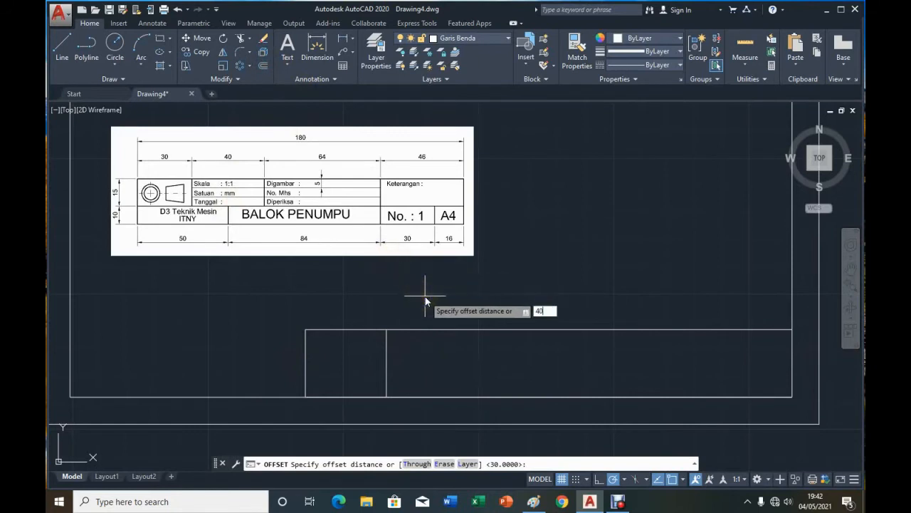
{"action": "key", "text": "Return"}
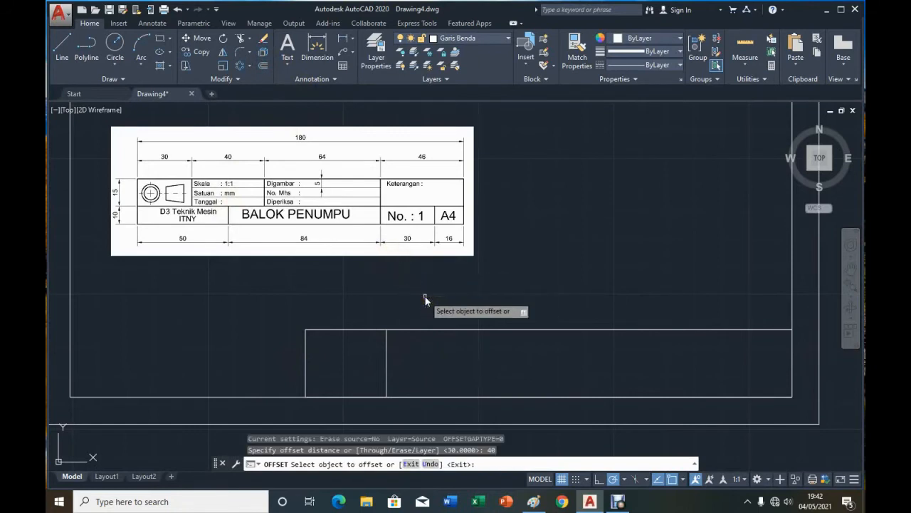
{"action": "left_click", "coordinate": [386, 360]}
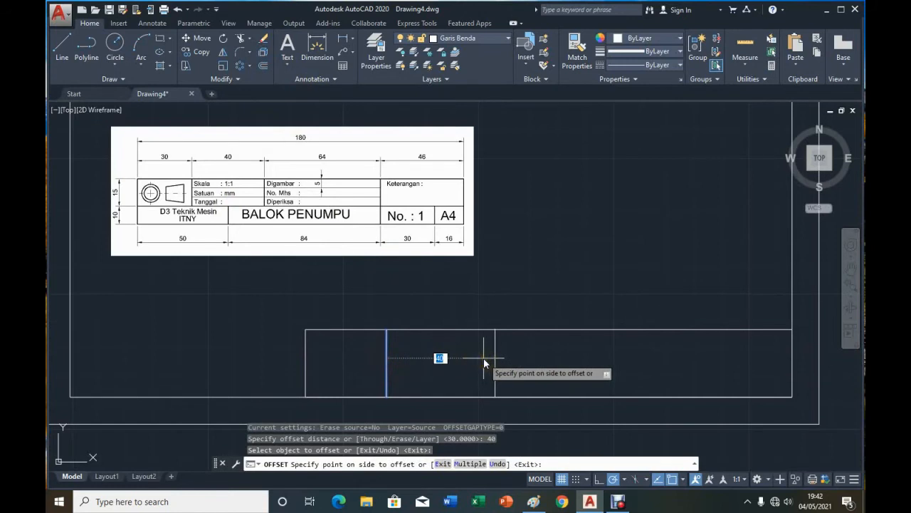
{"action": "left_click", "coordinate": [484, 363]}
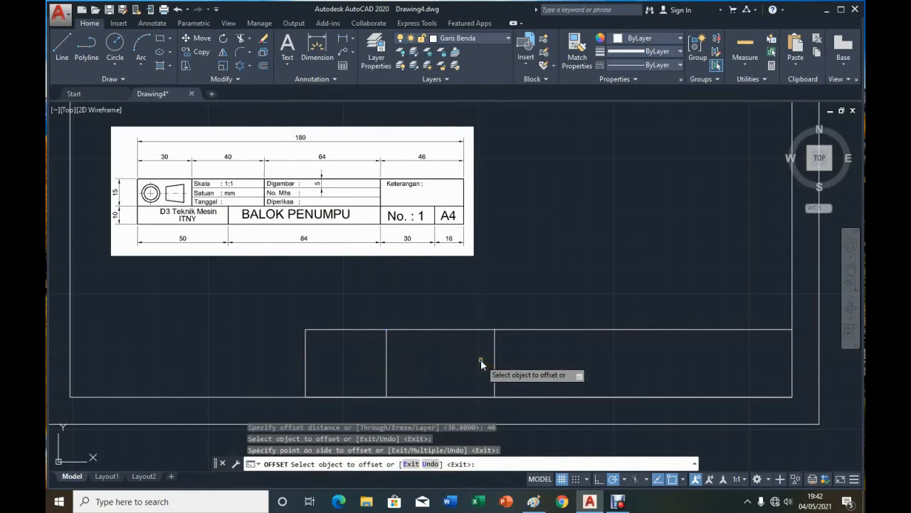
{"action": "key", "text": "Return"}
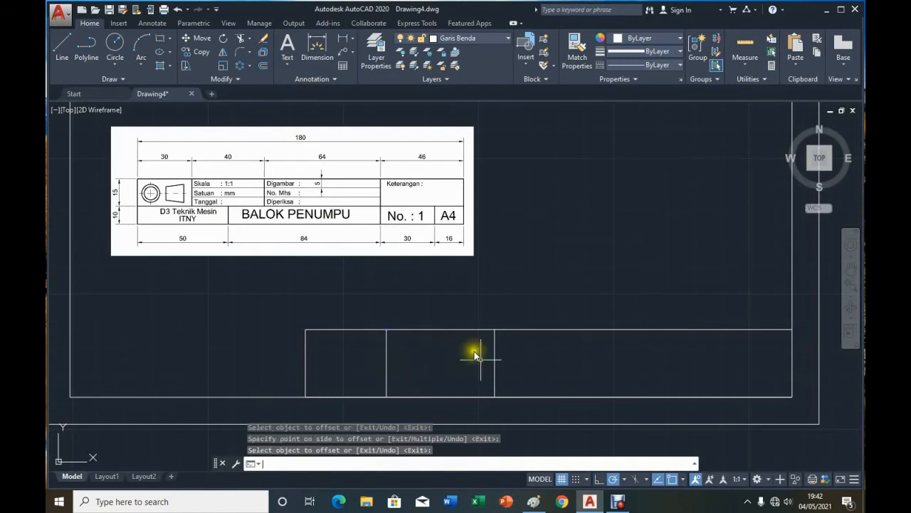
Offset the second column divider 64 mm to the right to form the third column.
{"action": "left_click", "coordinate": [264, 66]}
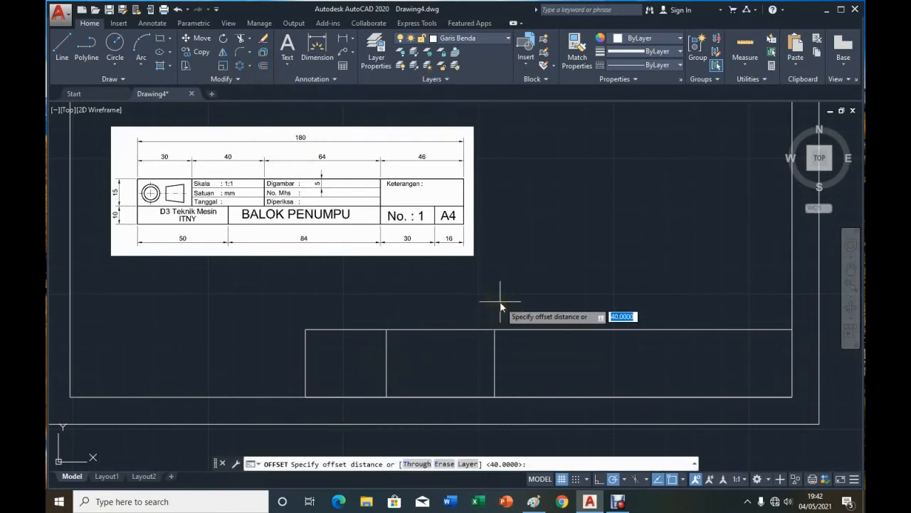
{"action": "type", "text": "64"}
{"action": "key", "text": "Return"}
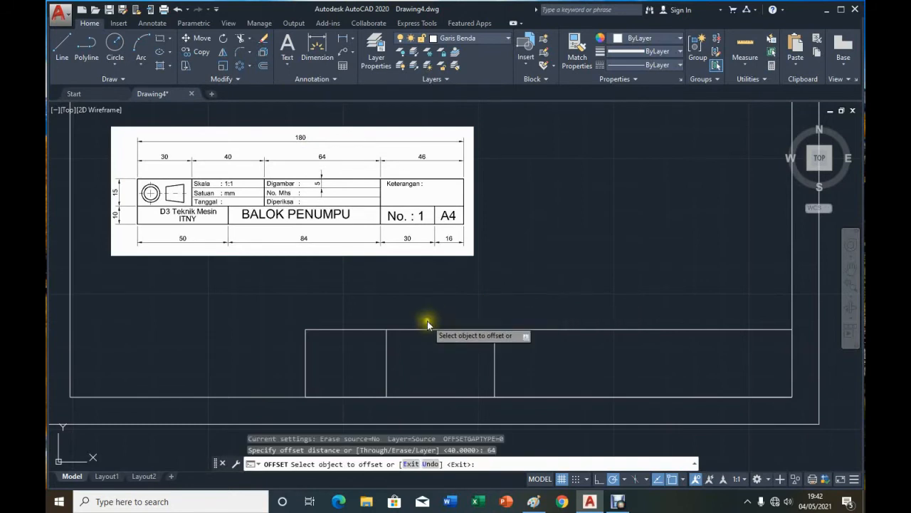
{"action": "left_click", "coordinate": [496, 360]}
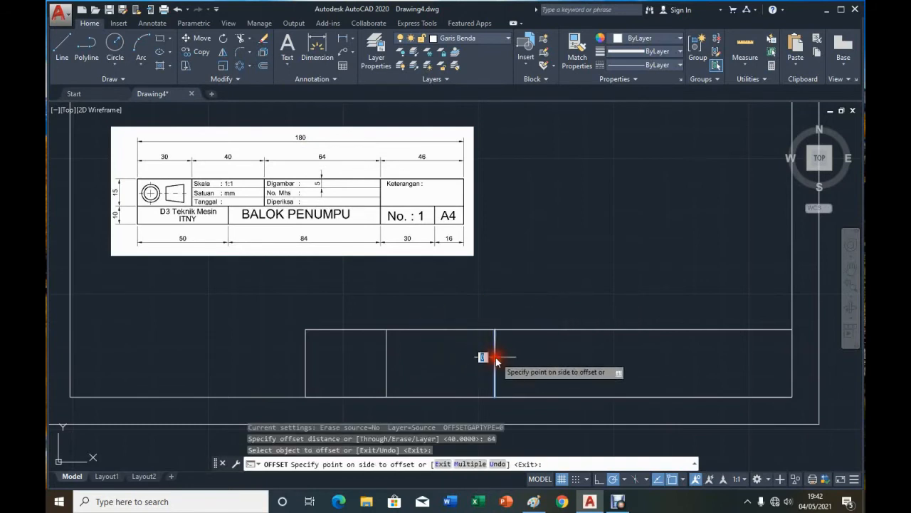
{"action": "left_click", "coordinate": [684, 366]}
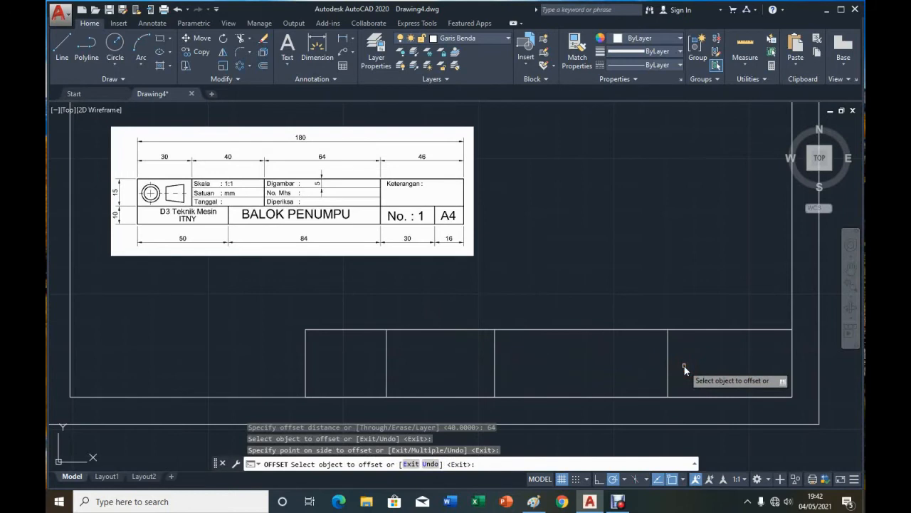
{"action": "key", "text": "Return"}
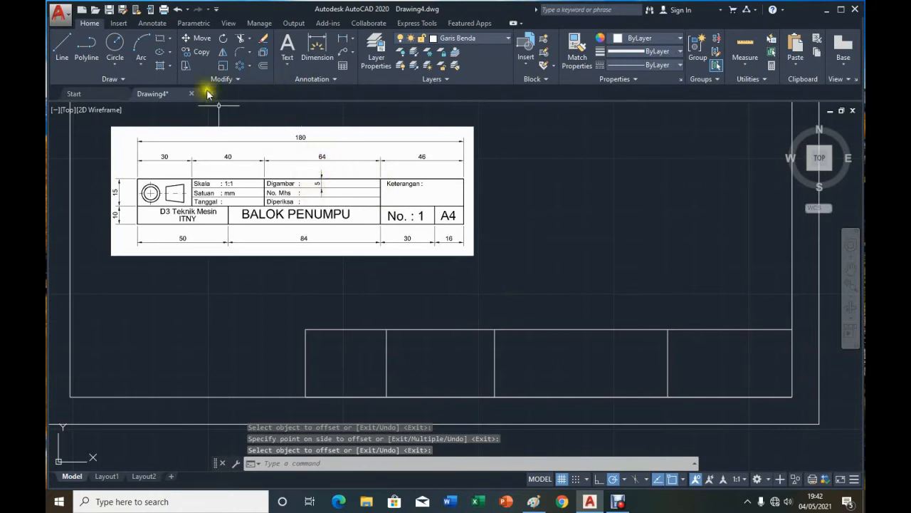
Offset the title block's top edge downward three times in succession at 5 mm spacing to form the row lines.
{"action": "left_click", "coordinate": [263, 67]}
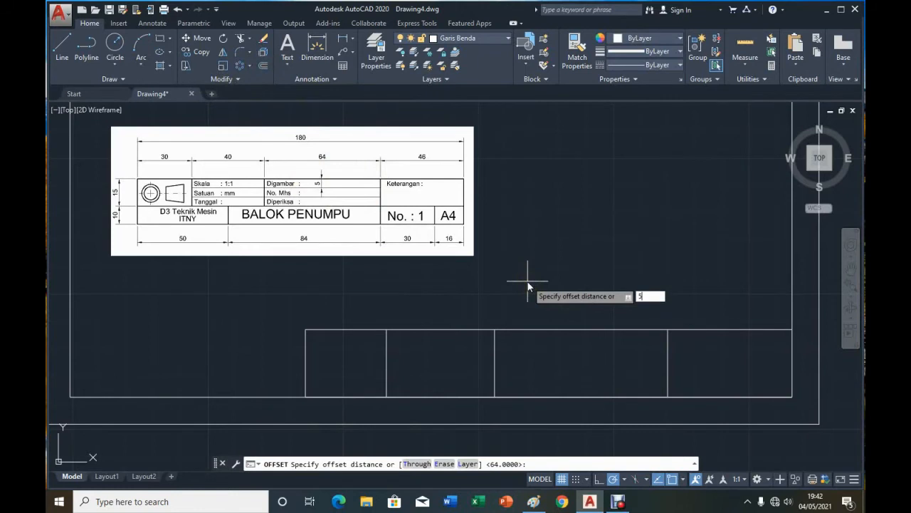
{"action": "key", "text": "Return"}
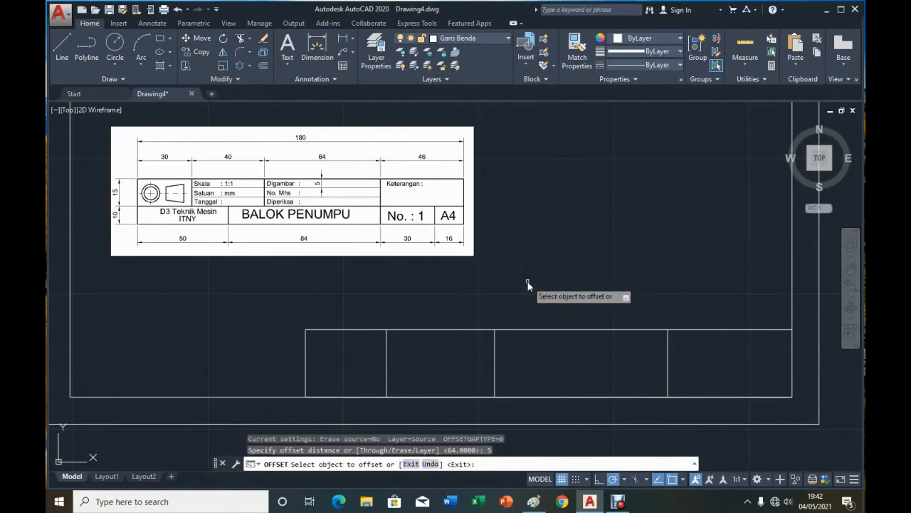
{"action": "left_click", "coordinate": [547, 329]}
{"action": "left_click", "coordinate": [546, 347]}
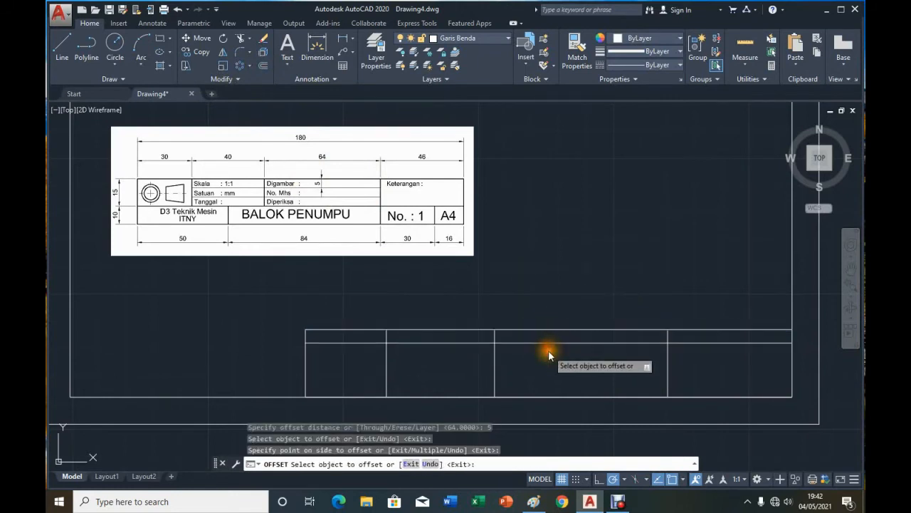
{"action": "left_click", "coordinate": [549, 342]}
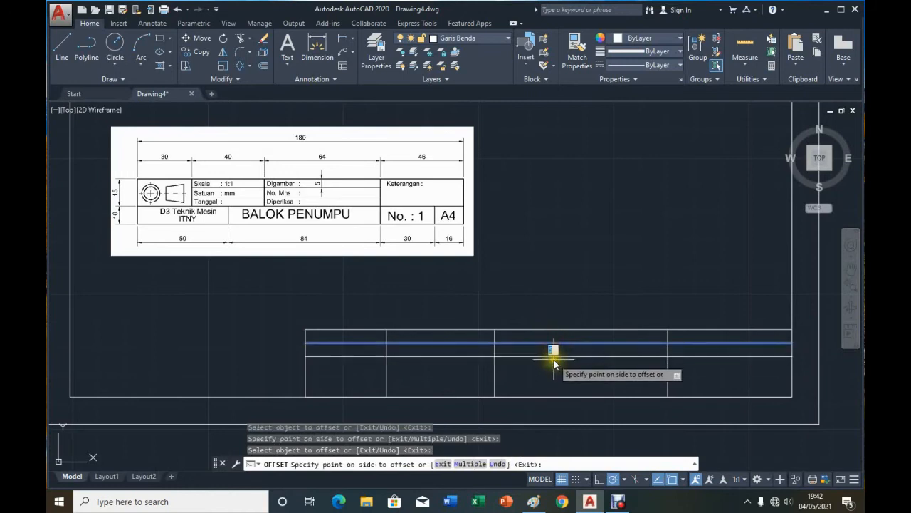
{"action": "left_click", "coordinate": [554, 359]}
{"action": "left_click", "coordinate": [563, 357]}
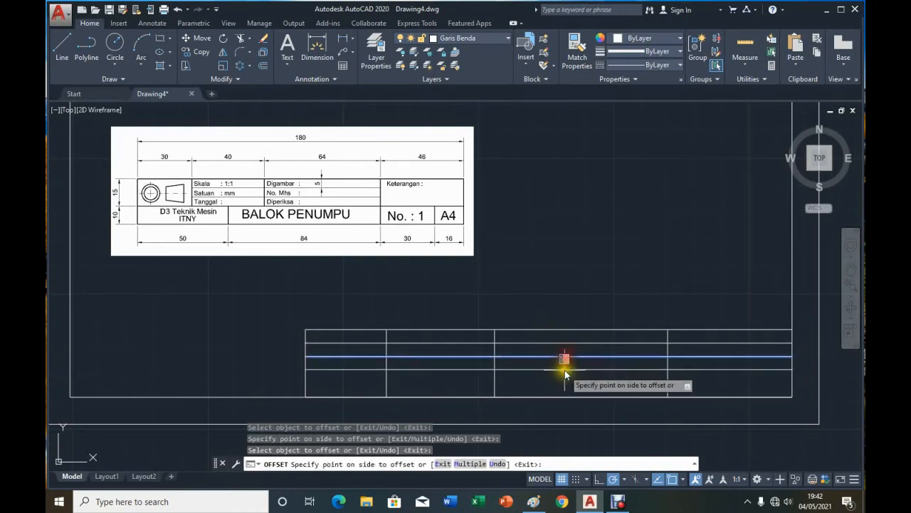
{"action": "left_click", "coordinate": [564, 370]}
{"action": "key", "text": "Return"}
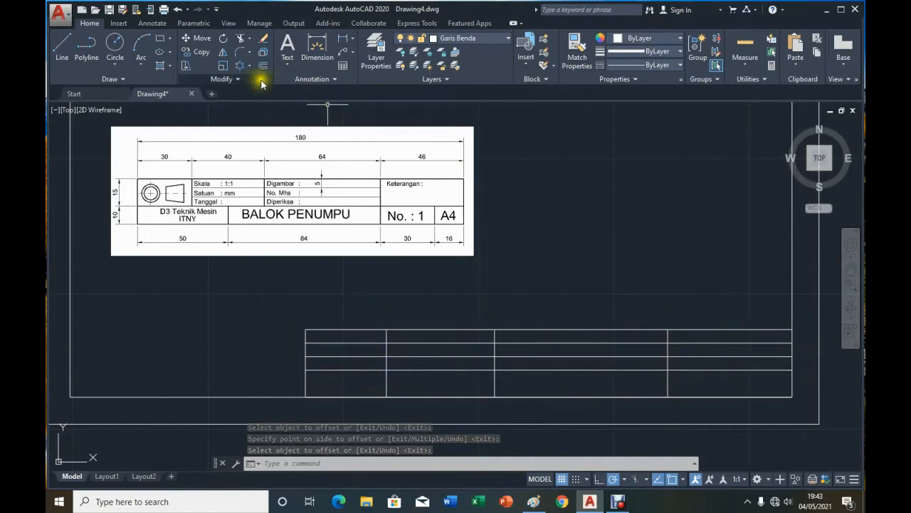
Trim the two inner row lines out of the first and last columns, and the first column divider out of the bottom row.
{"action": "left_click", "coordinate": [240, 41]}
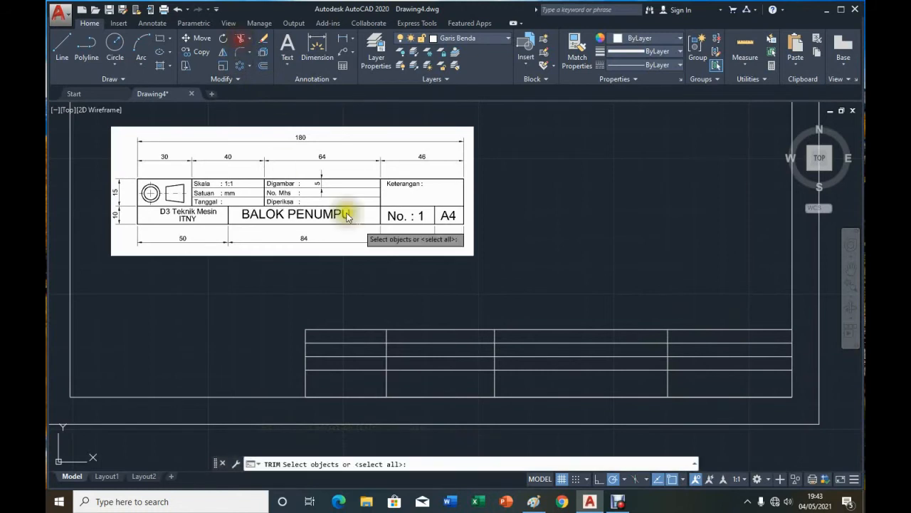
{"action": "key", "text": "Return"}
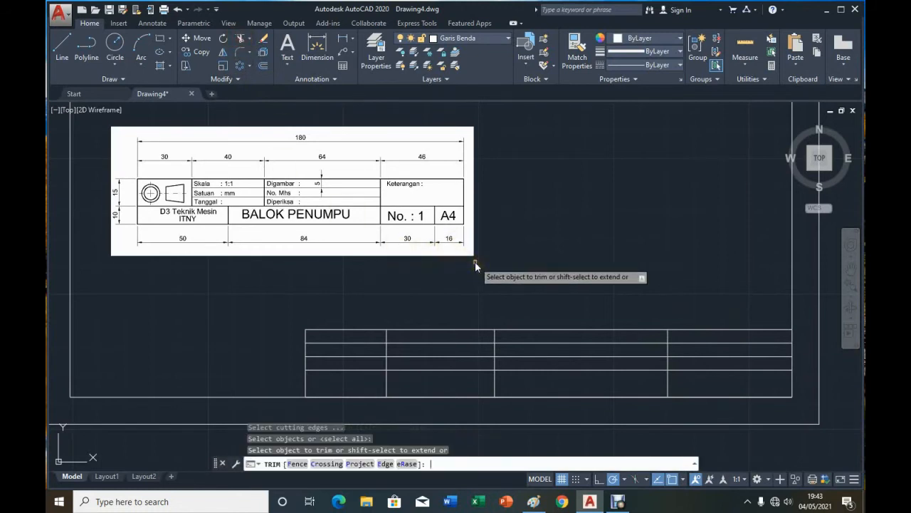
{"action": "left_click", "coordinate": [363, 345]}
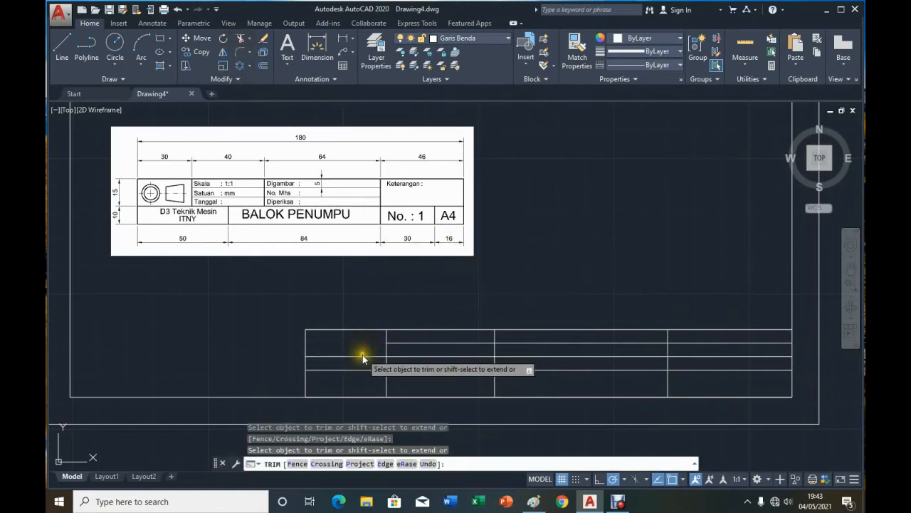
{"action": "left_click", "coordinate": [362, 356]}
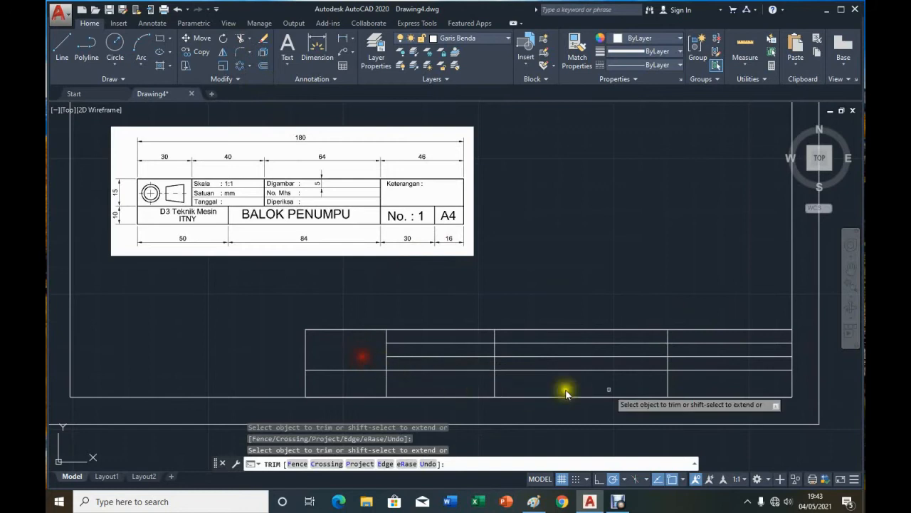
{"action": "left_click", "coordinate": [694, 356]}
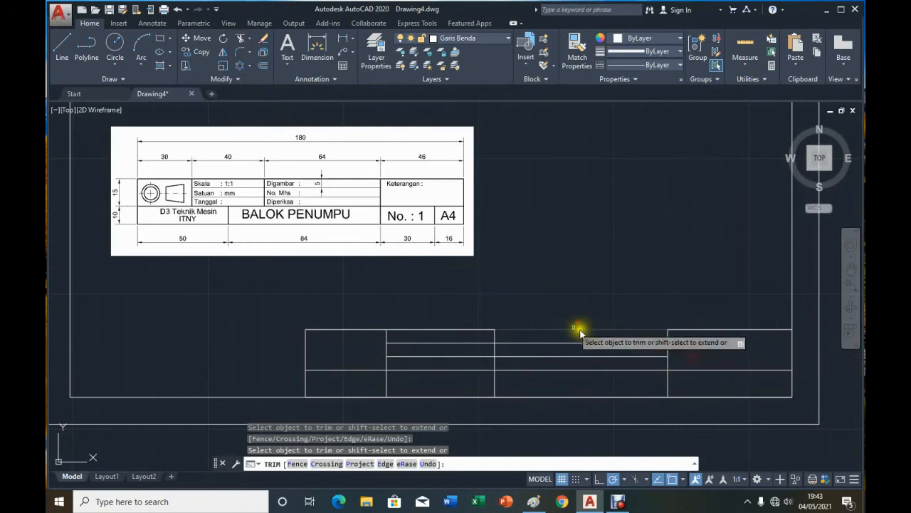
{"action": "left_click", "coordinate": [386, 384]}
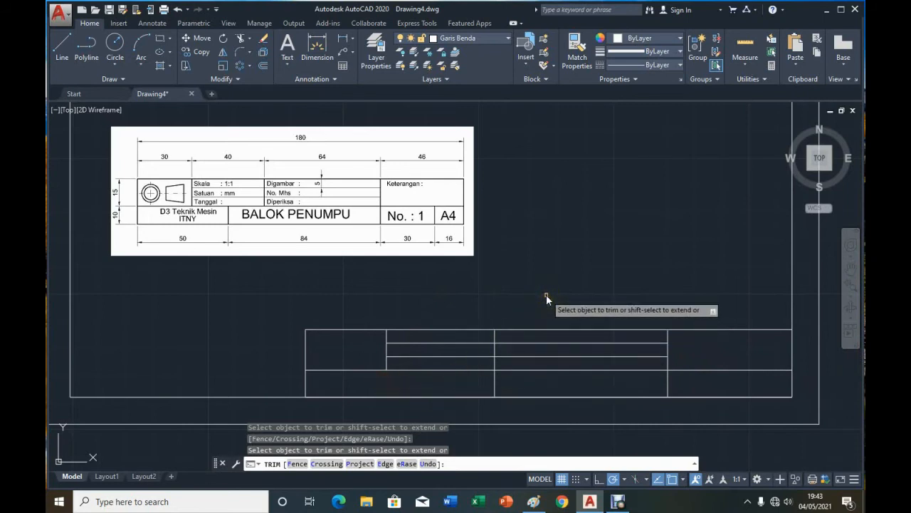
{"action": "key", "text": "Return"}
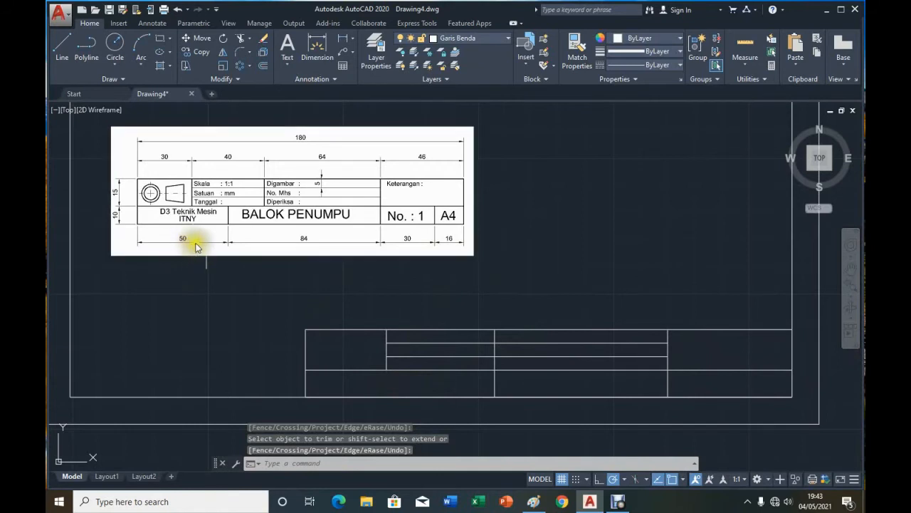
Offset the title block's left edge 50 mm to the right to form a divider for the bottom row.
{"action": "left_click", "coordinate": [262, 66]}
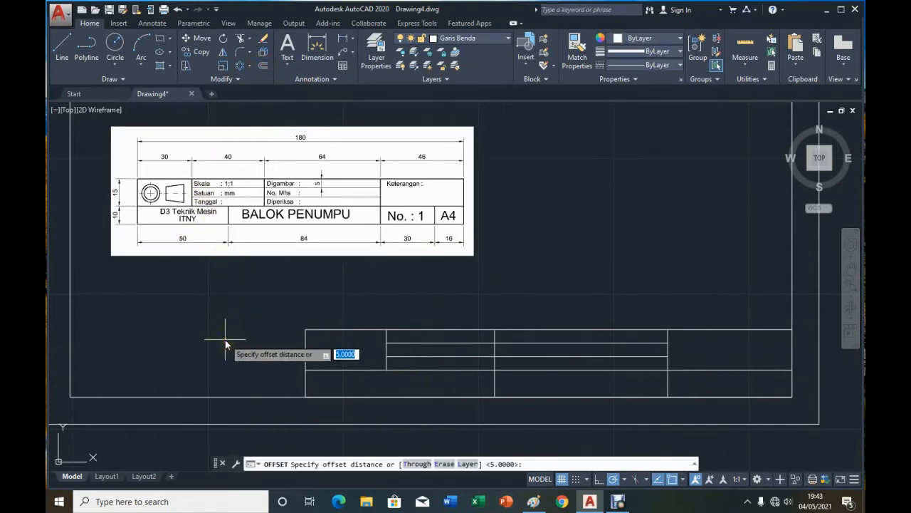
{"action": "type", "text": "50"}
{"action": "key", "text": "Return"}
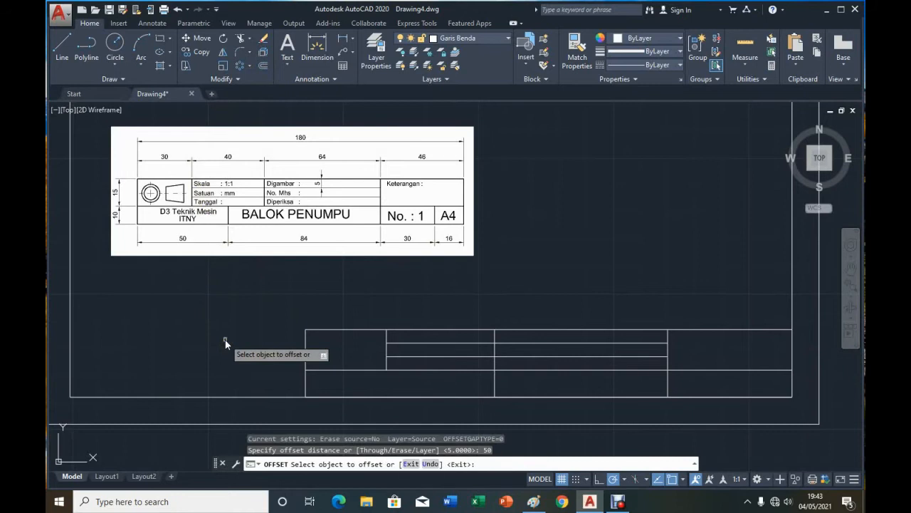
{"action": "left_click", "coordinate": [306, 386]}
{"action": "left_click", "coordinate": [452, 385]}
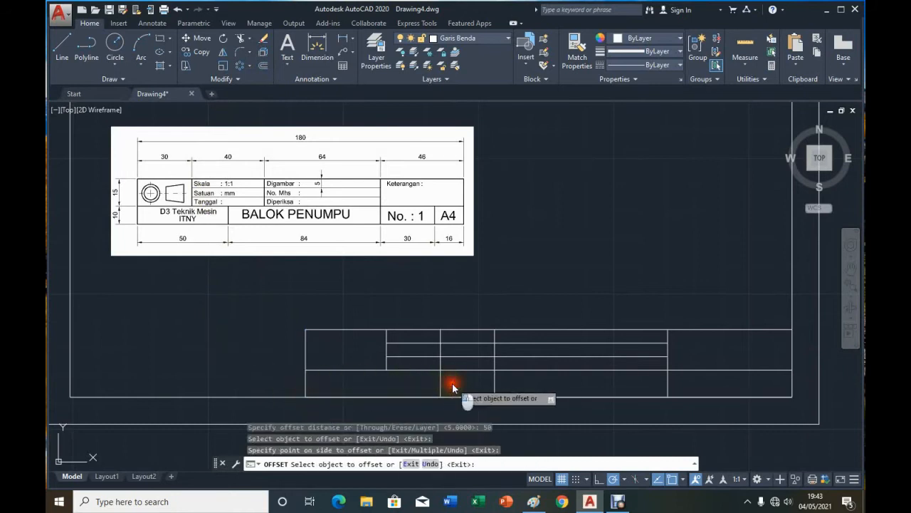
{"action": "key", "text": "Return"}
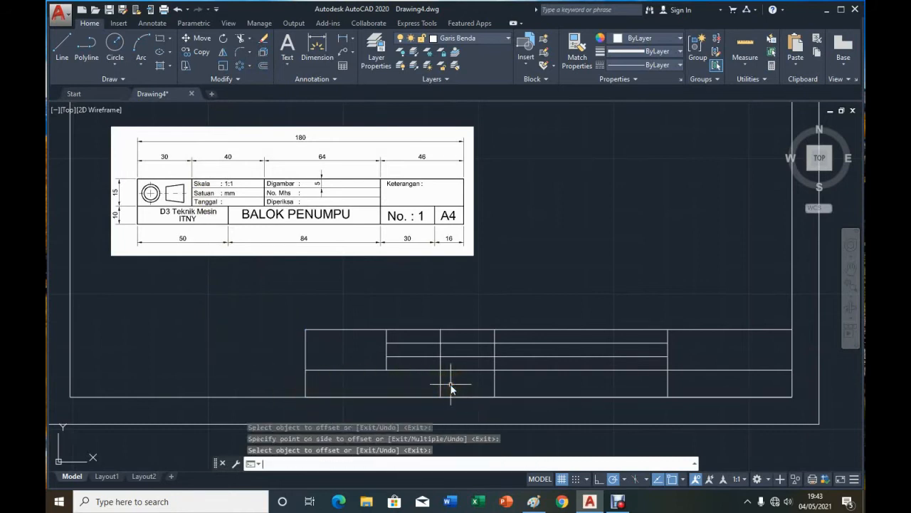
Trim the 50 mm divider above the bottom row and erase its leftover segment in the top row.
{"action": "left_click", "coordinate": [243, 41]}
{"action": "key", "text": "Return"}
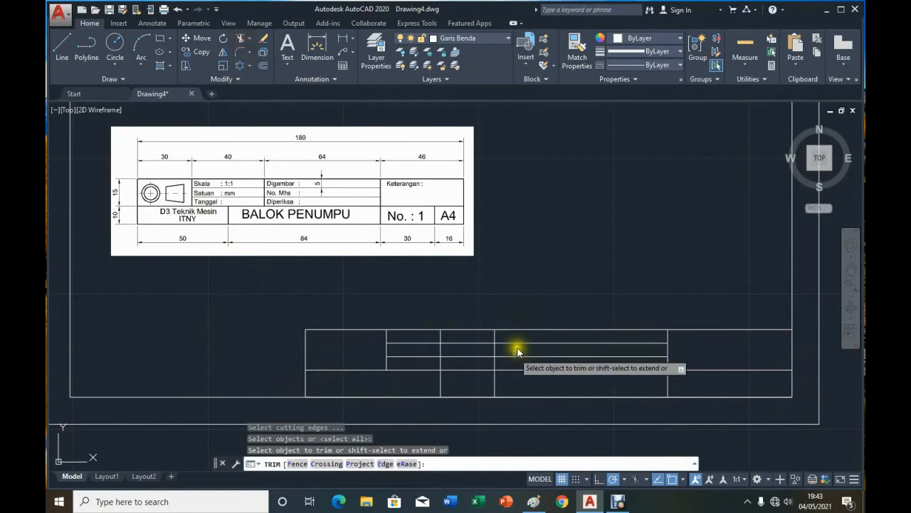
{"action": "left_click", "coordinate": [440, 364]}
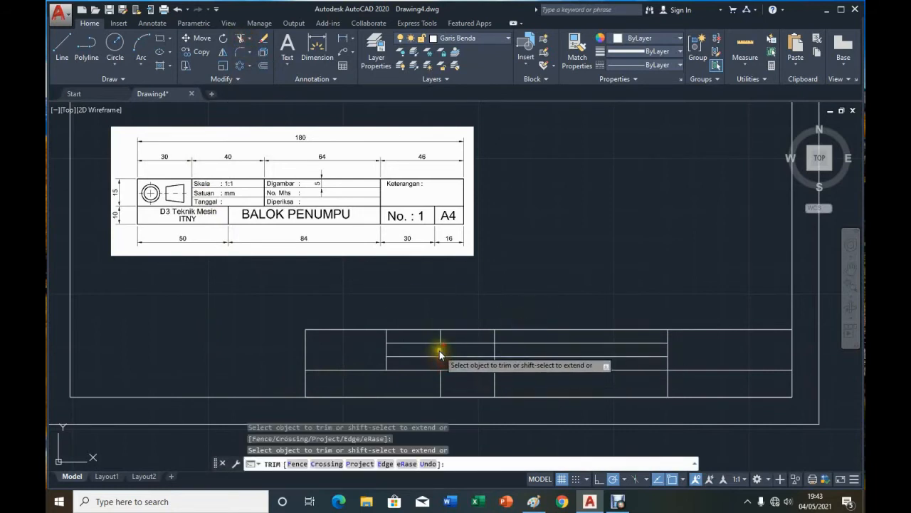
{"action": "left_click", "coordinate": [440, 349]}
{"action": "left_click", "coordinate": [440, 338]}
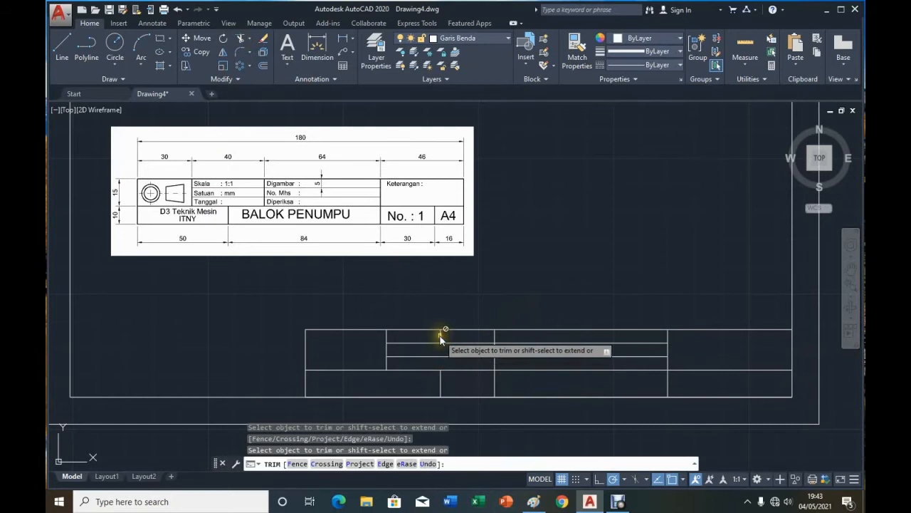
{"action": "left_click", "coordinate": [440, 339]}
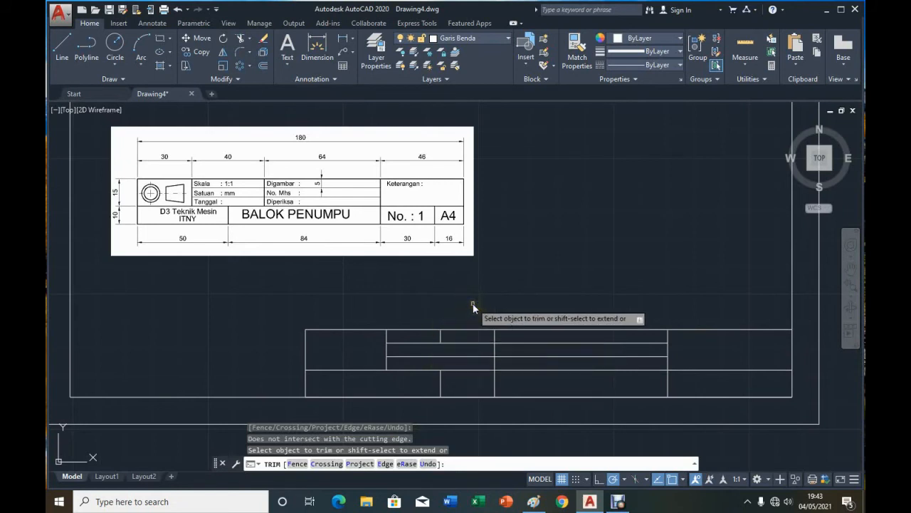
{"action": "key", "text": "Return"}
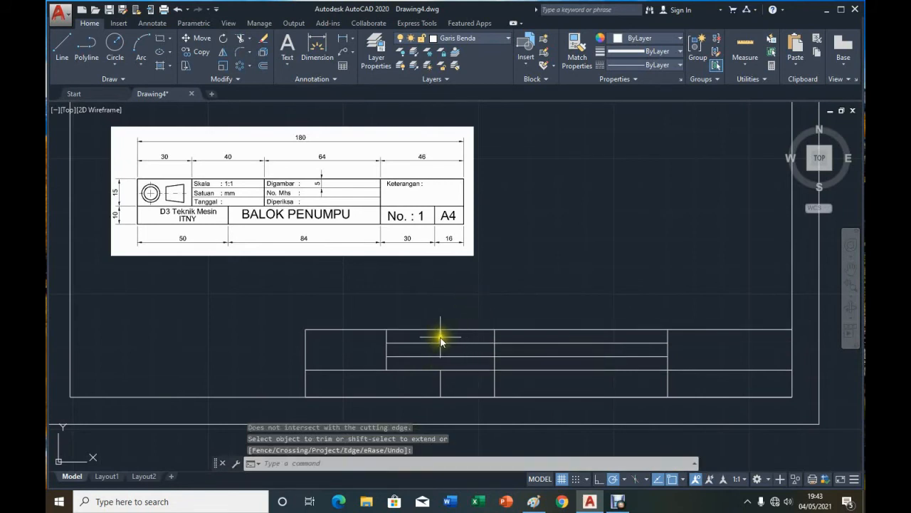
{"action": "right_click", "coordinate": [441, 340]}
{"action": "right_click", "coordinate": [441, 340]}
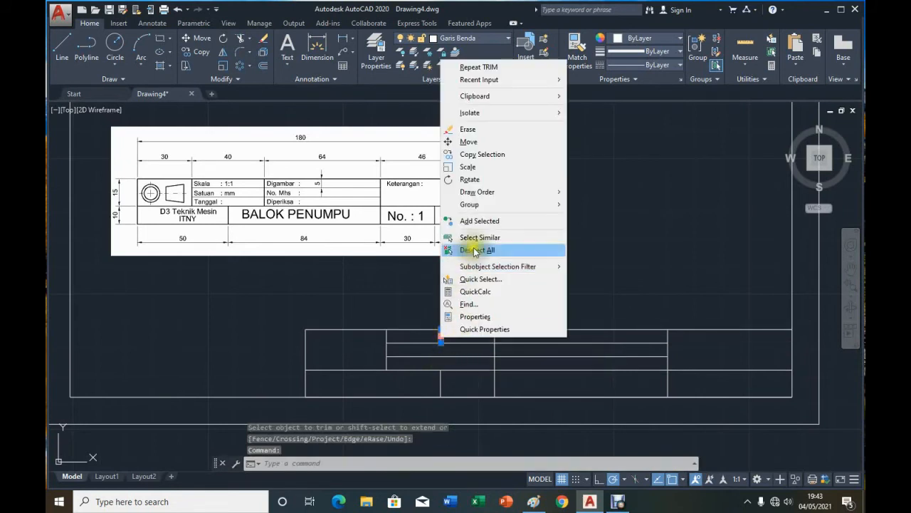
{"action": "left_click", "coordinate": [497, 130]}
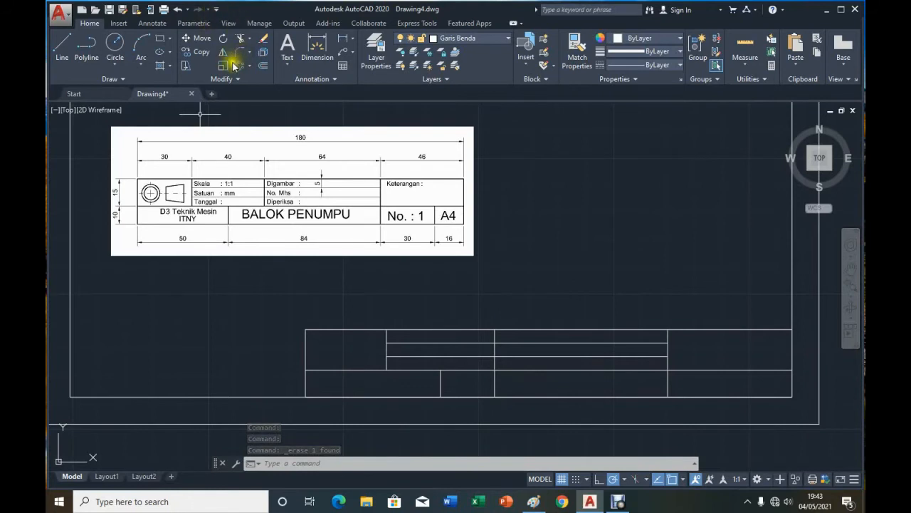
Trim the second column divider out of the bottom row to leave one wide drawing-title cell.
{"action": "left_click", "coordinate": [244, 40]}
{"action": "key", "text": "Return"}
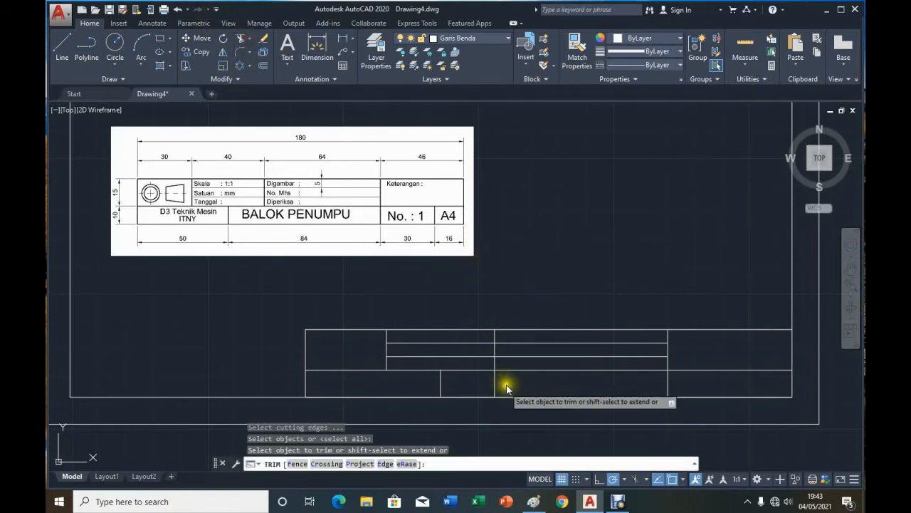
{"action": "left_click", "coordinate": [495, 387]}
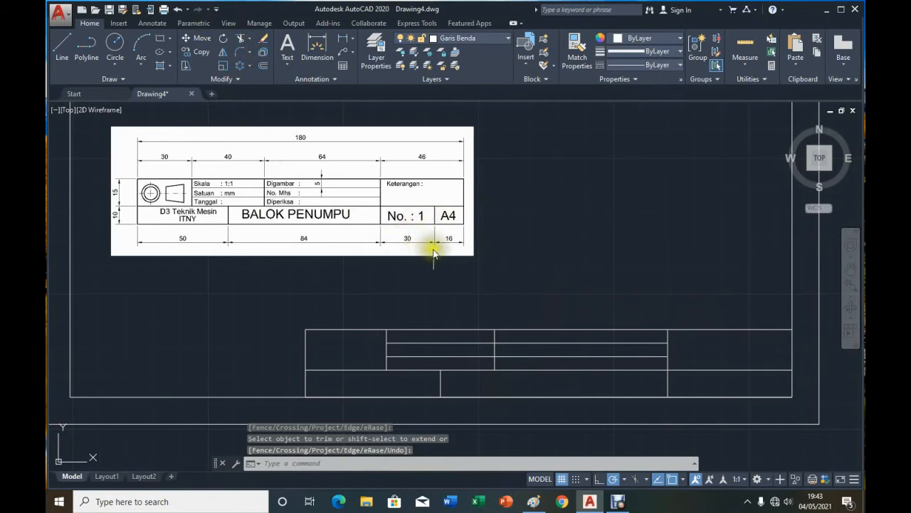
Offset the third column divider 30 mm to the right to split the last column.
{"action": "left_click", "coordinate": [262, 67]}
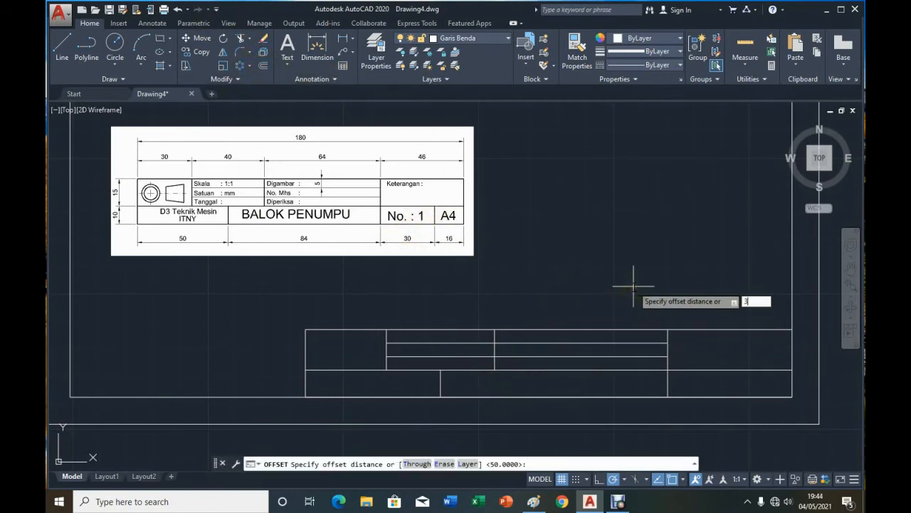
{"action": "key", "text": "Return"}
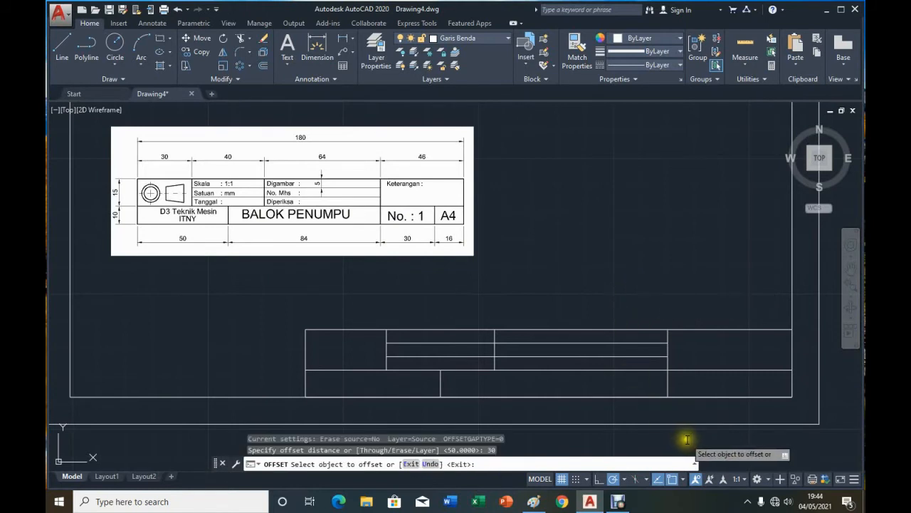
{"action": "left_click", "coordinate": [668, 385]}
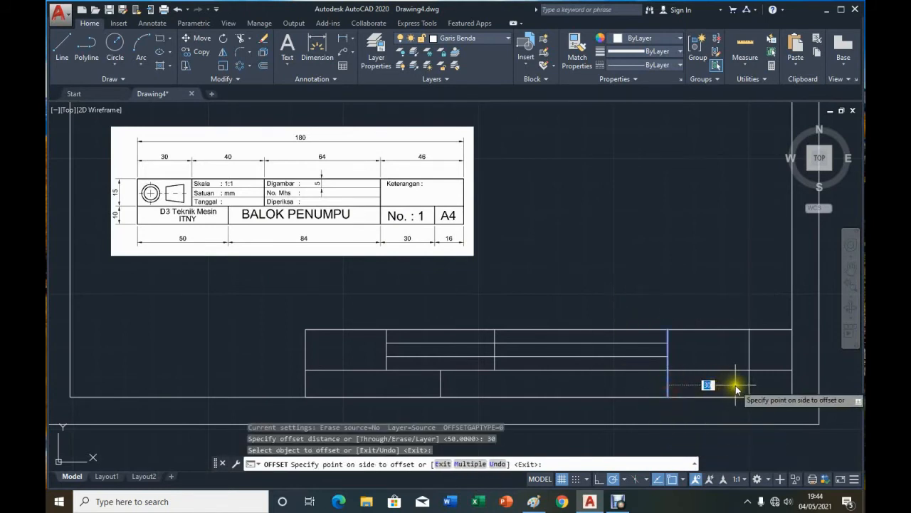
{"action": "left_click", "coordinate": [737, 388]}
{"action": "key", "text": "Return"}
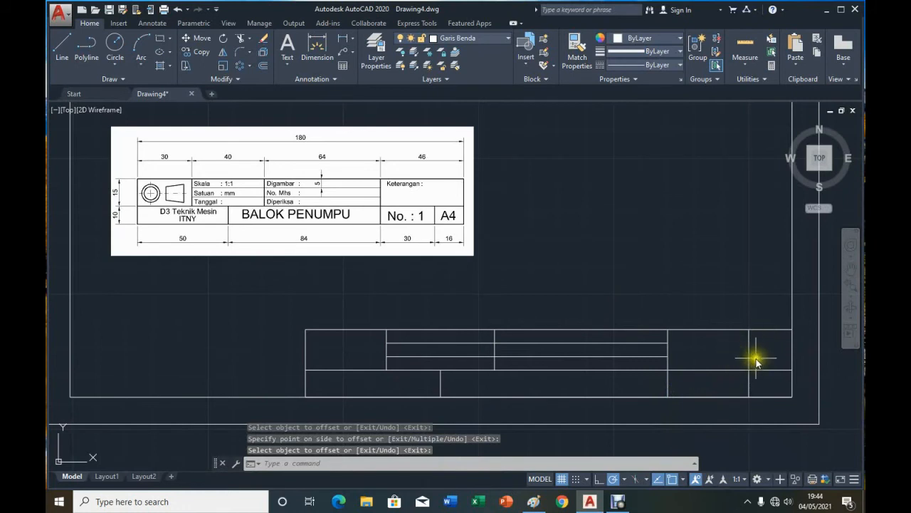
Trim the 30 mm divider above the bottom row so it separates only the drawing-number and paper-size cells.
{"action": "left_click", "coordinate": [240, 40]}
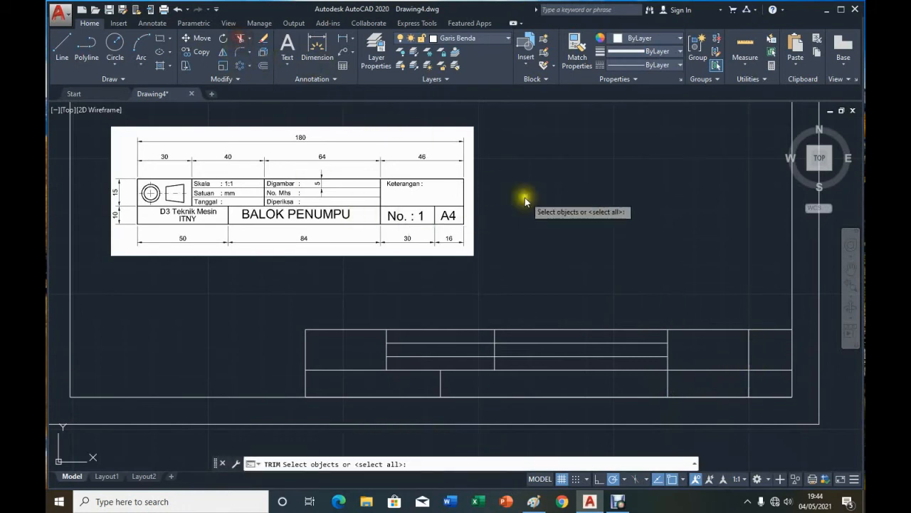
{"action": "key", "text": "Return"}
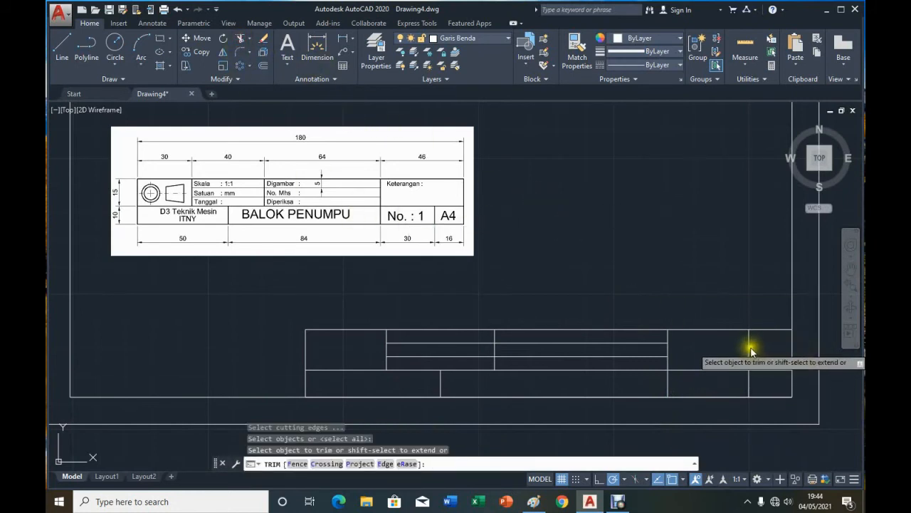
{"action": "left_click", "coordinate": [751, 350]}
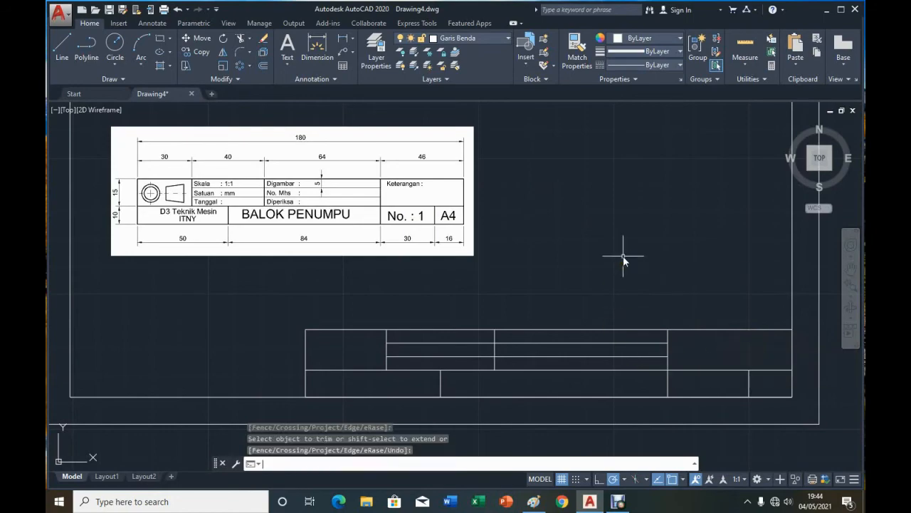
{"action": "key", "text": "Return"}
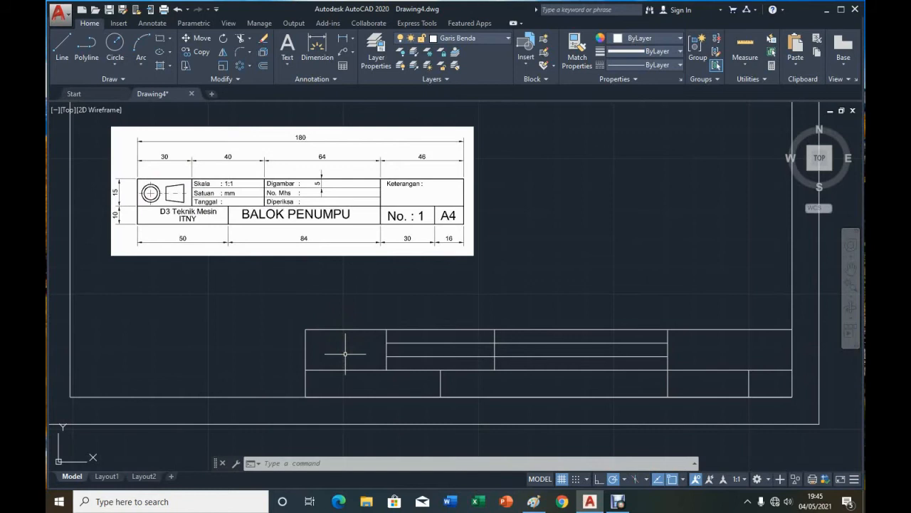
Draw two concentric circles in the title block's upper-left cell, the outer about 5.45 mm in radius and the inner about two-thirds that size.
{"action": "scroll", "coordinate": [345, 353], "scroll_direction": "up", "scroll_amount": 6}
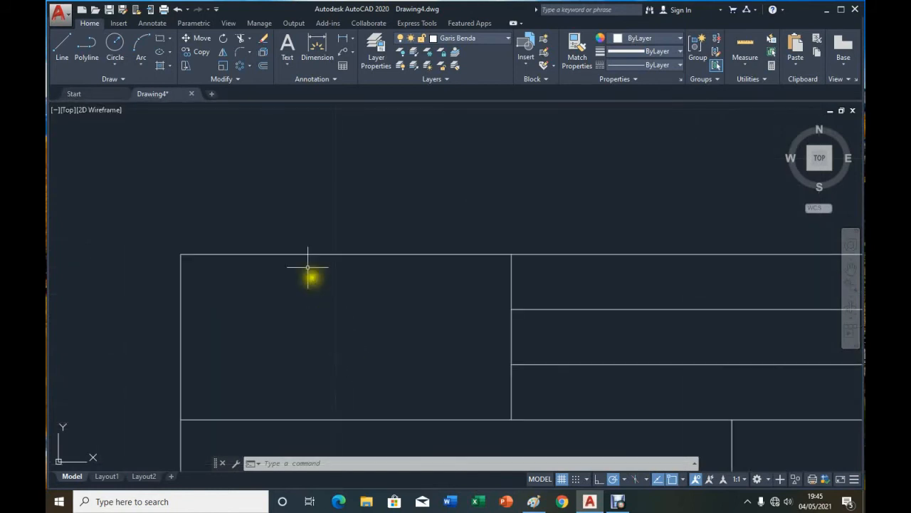
{"action": "left_click", "coordinate": [118, 47]}
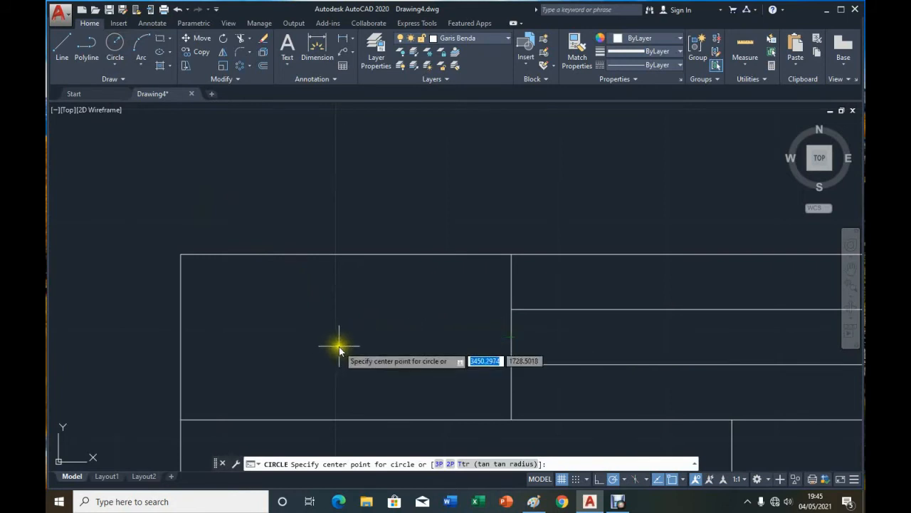
{"action": "left_click", "coordinate": [250, 336]}
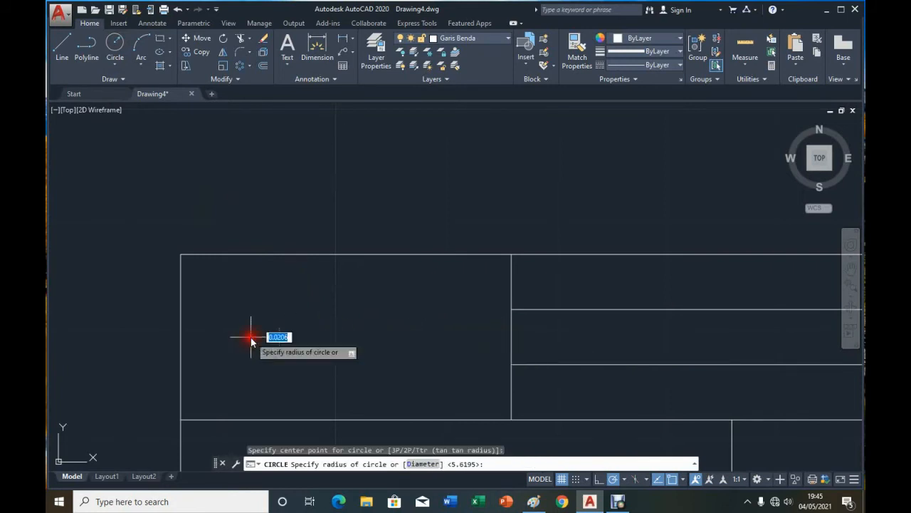
{"action": "left_click", "coordinate": [310, 326]}
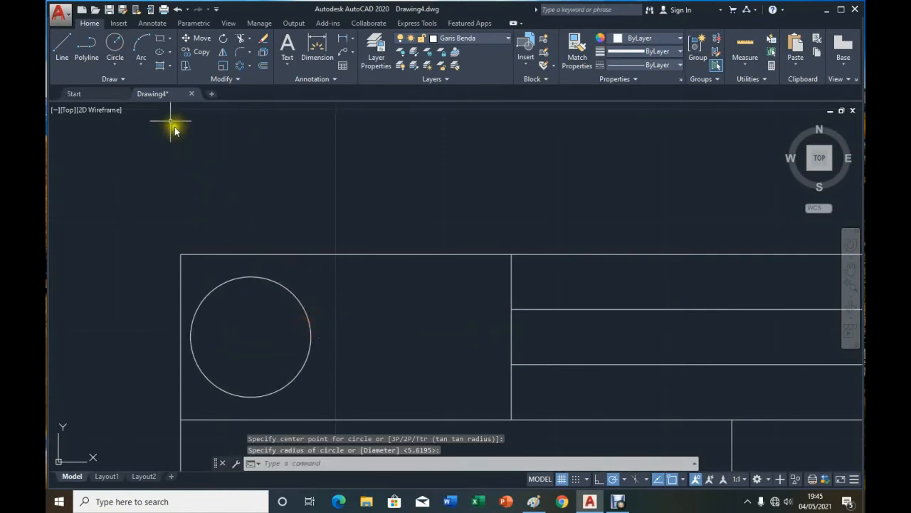
{"action": "left_click", "coordinate": [114, 44]}
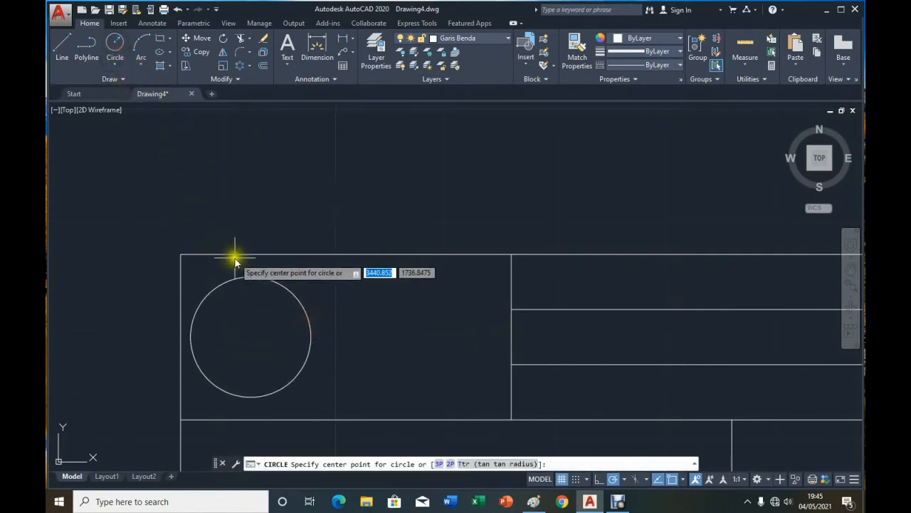
{"action": "left_click", "coordinate": [251, 337]}
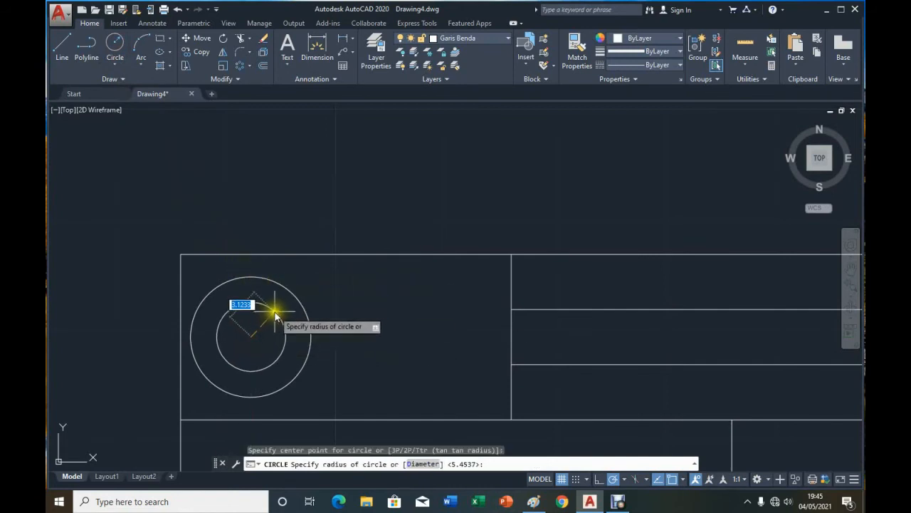
{"action": "left_click", "coordinate": [278, 311]}
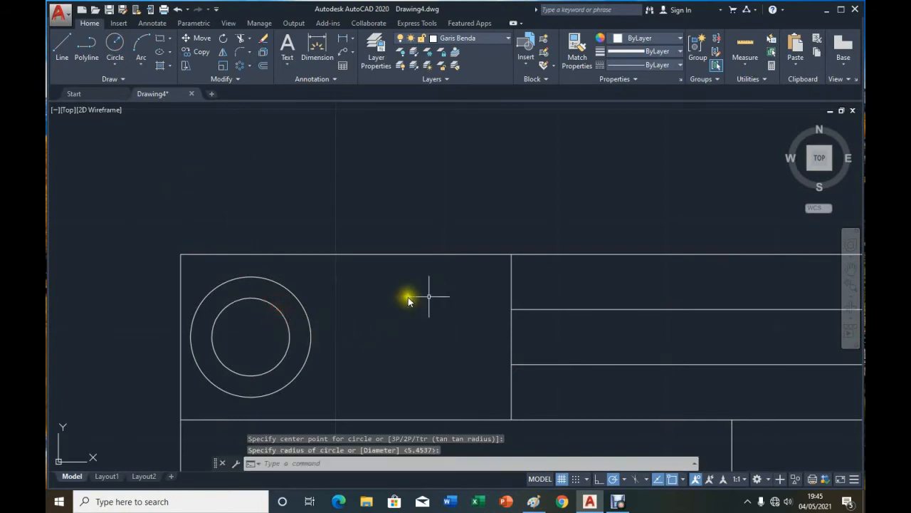
Draw a closed trapezoid beside the circles, its tall right side matching the outer circle's height and its short left side the inner circle's.
{"action": "left_click", "coordinate": [63, 45]}
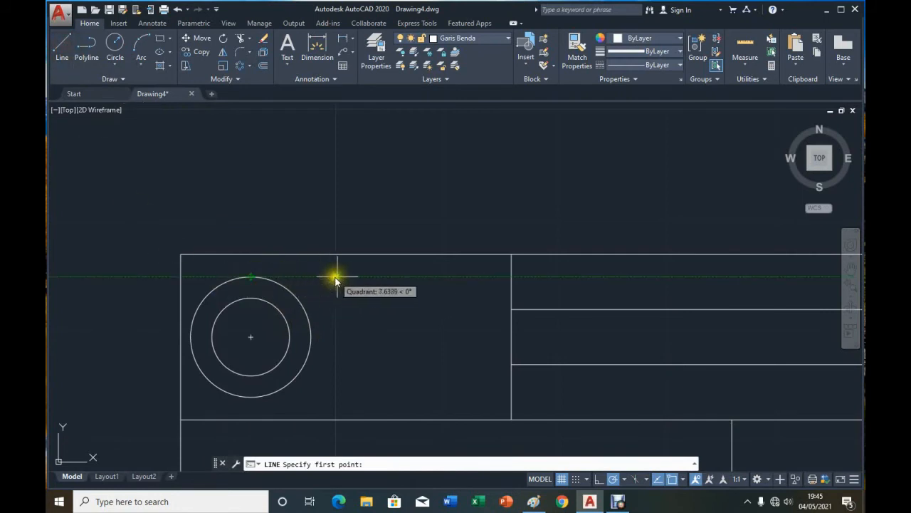
{"action": "left_click", "coordinate": [477, 278]}
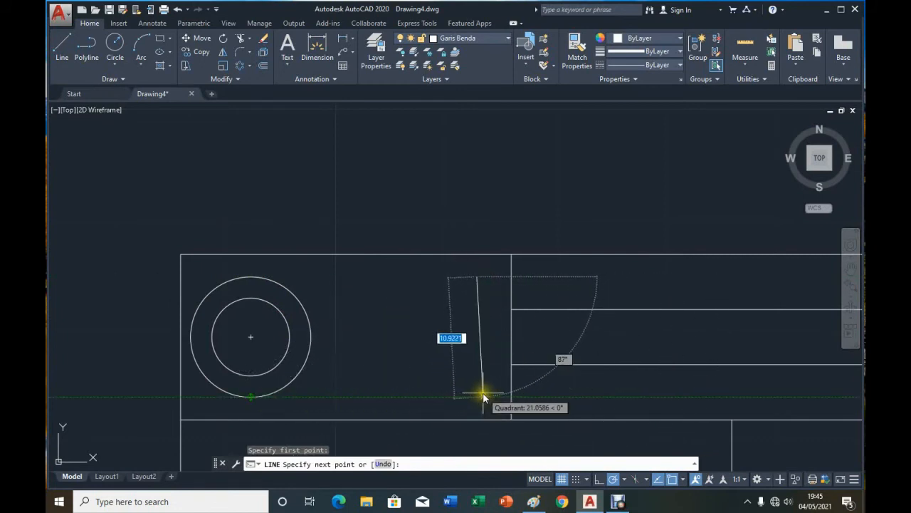
{"action": "left_click", "coordinate": [478, 397]}
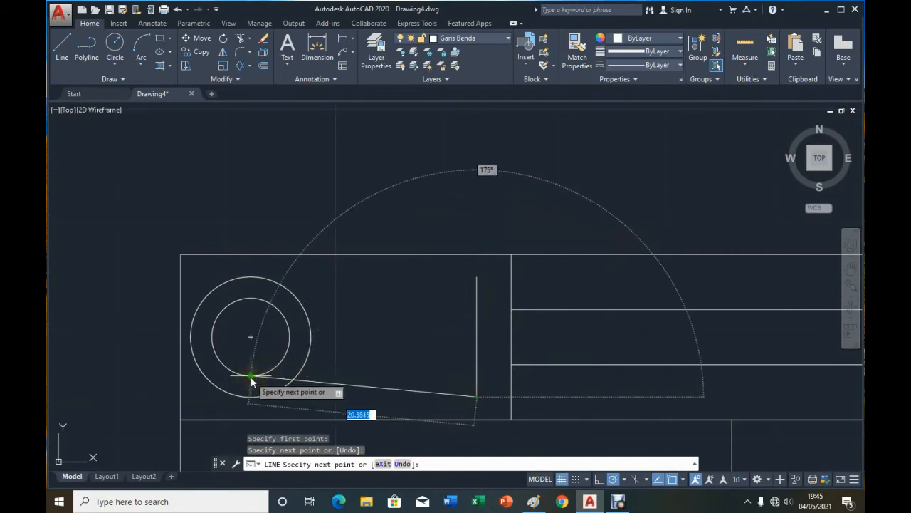
{"action": "left_click", "coordinate": [352, 375]}
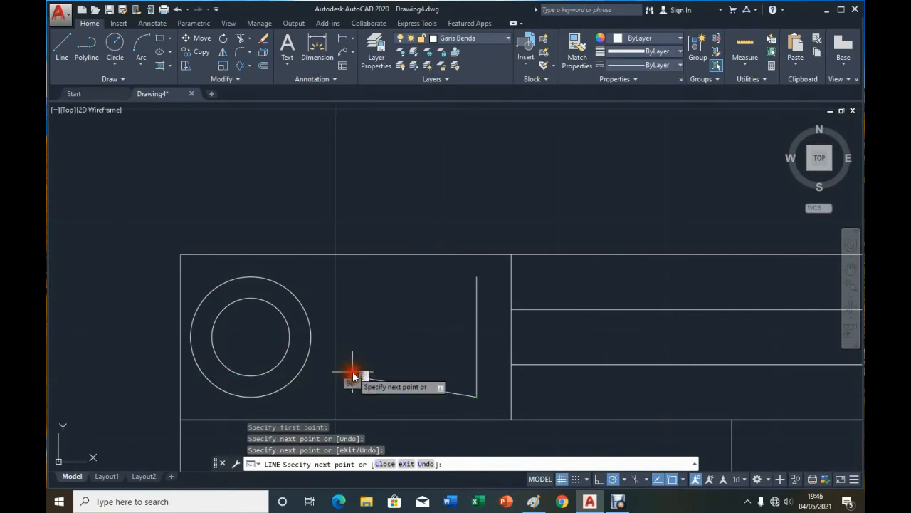
{"action": "left_click", "coordinate": [352, 298]}
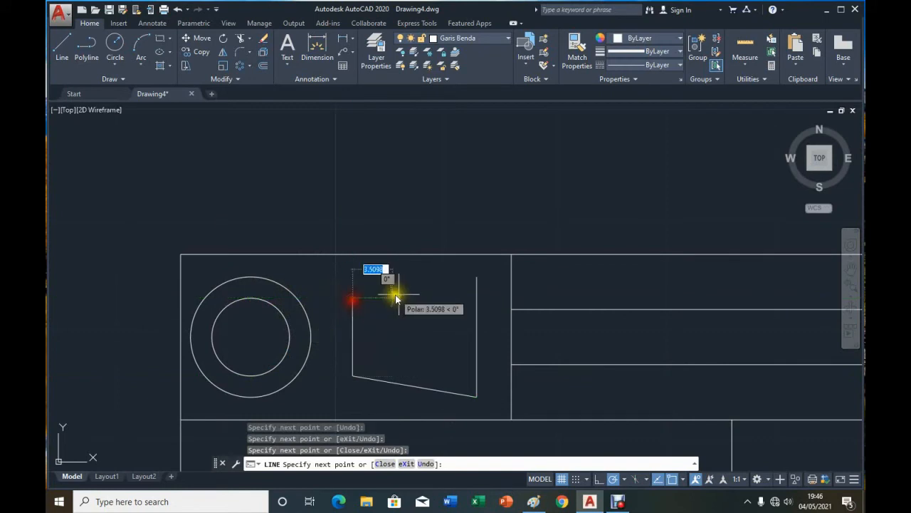
{"action": "left_click", "coordinate": [477, 278]}
{"action": "right_click", "coordinate": [480, 280]}
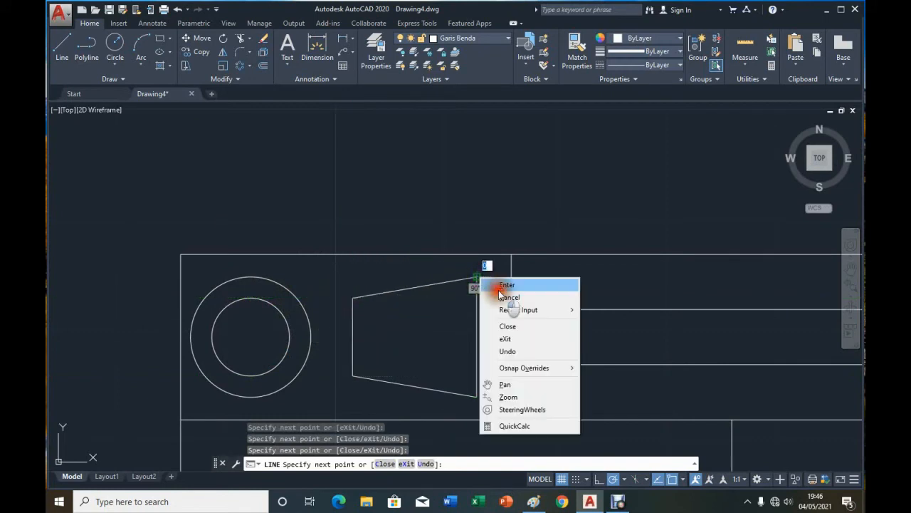
{"action": "left_click", "coordinate": [485, 285]}
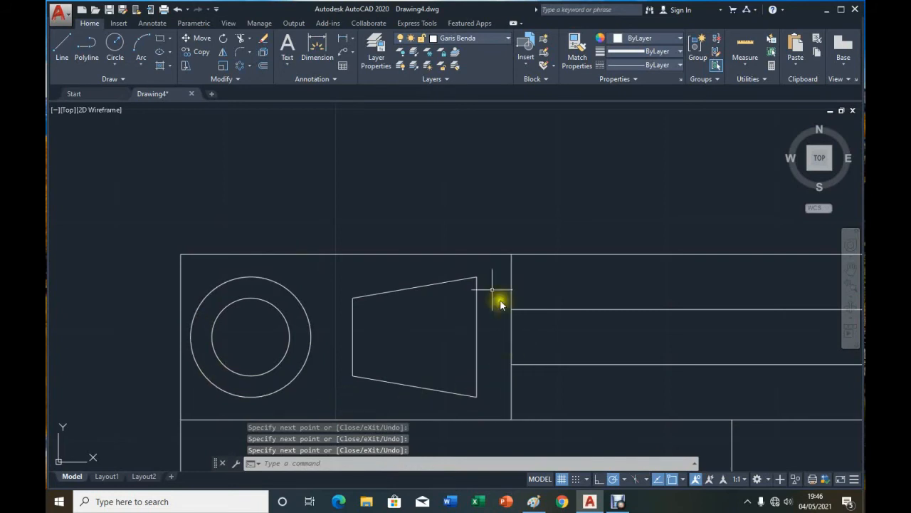
Move both circles and the trapezoid together slightly to the right, less than 1 mm, within the symbol cell.
{"action": "left_click", "coordinate": [203, 41]}
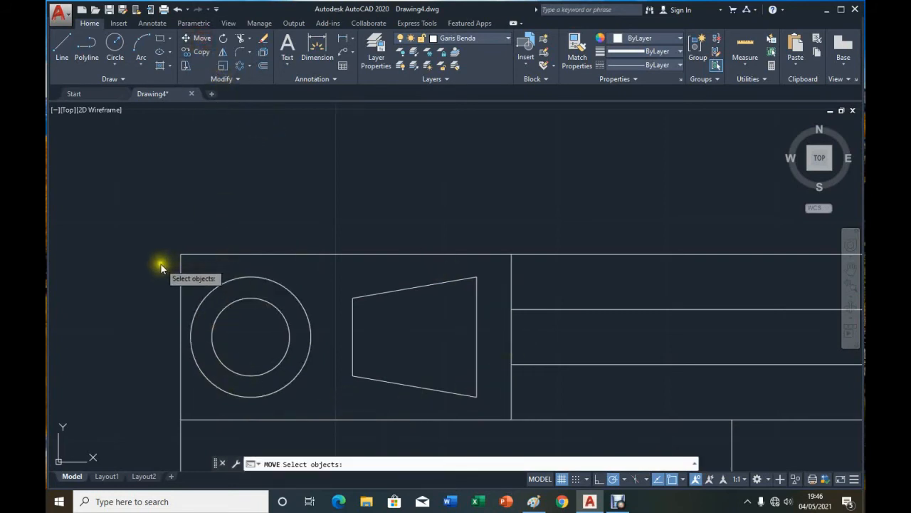
{"action": "left_click", "coordinate": [492, 411]}
{"action": "key", "text": "Return"}
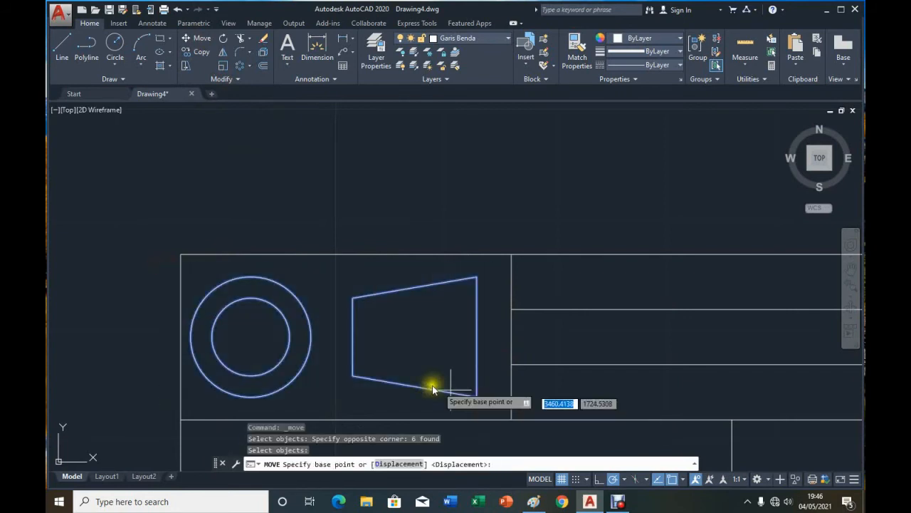
{"action": "left_click", "coordinate": [212, 340]}
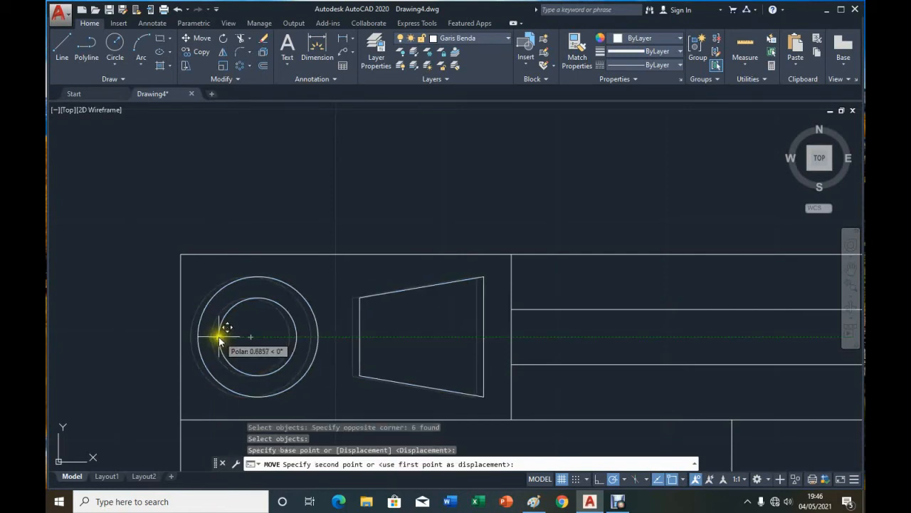
{"action": "left_click", "coordinate": [221, 341]}
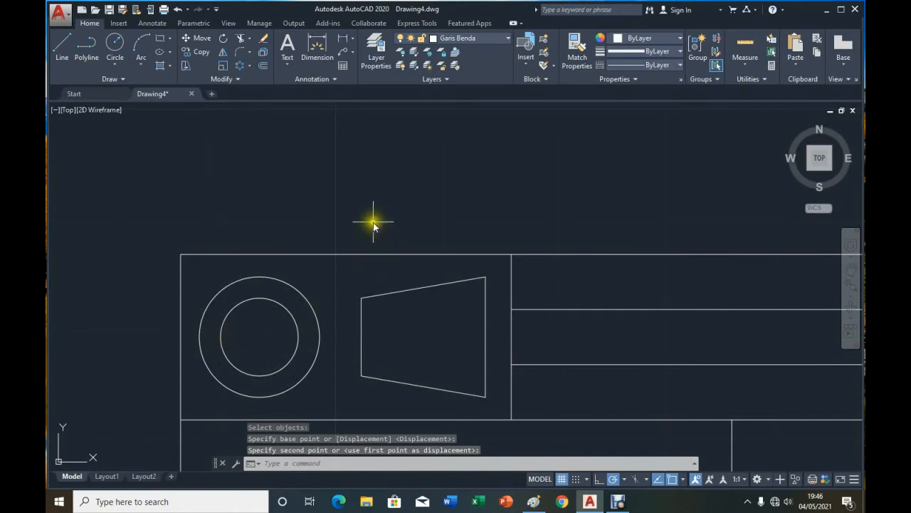
On the Garis Sumbu layer, draw a vertical line about 6.4 mm long from the circles' centre up past the outer circle.
{"action": "left_click", "coordinate": [507, 38]}
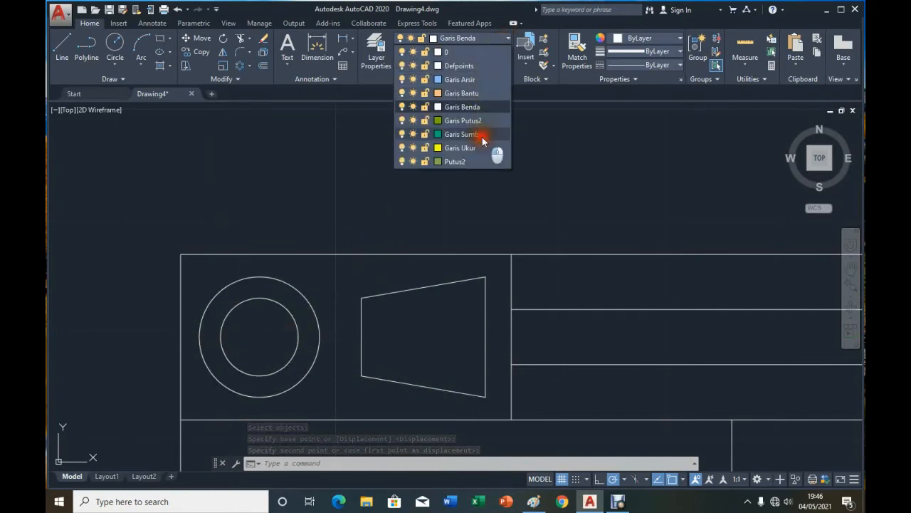
{"action": "left_click", "coordinate": [463, 134]}
{"action": "left_click", "coordinate": [62, 43]}
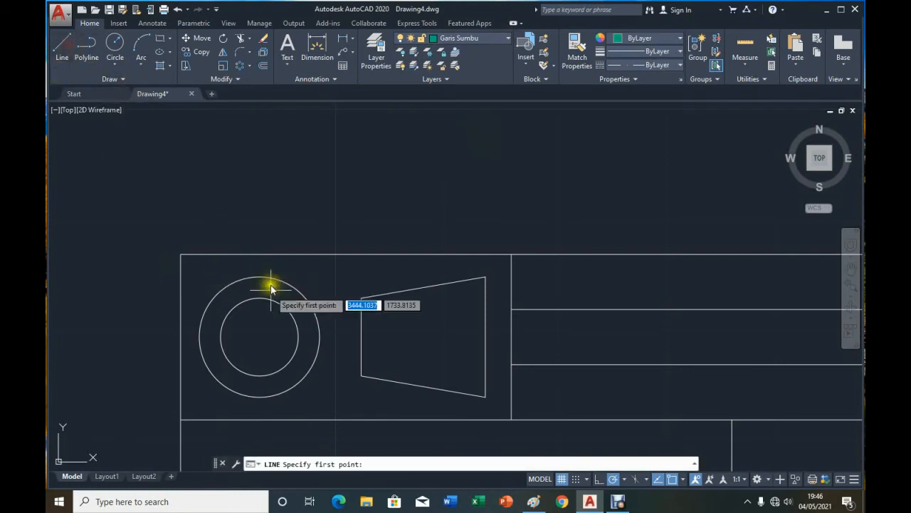
{"action": "left_click", "coordinate": [259, 334]}
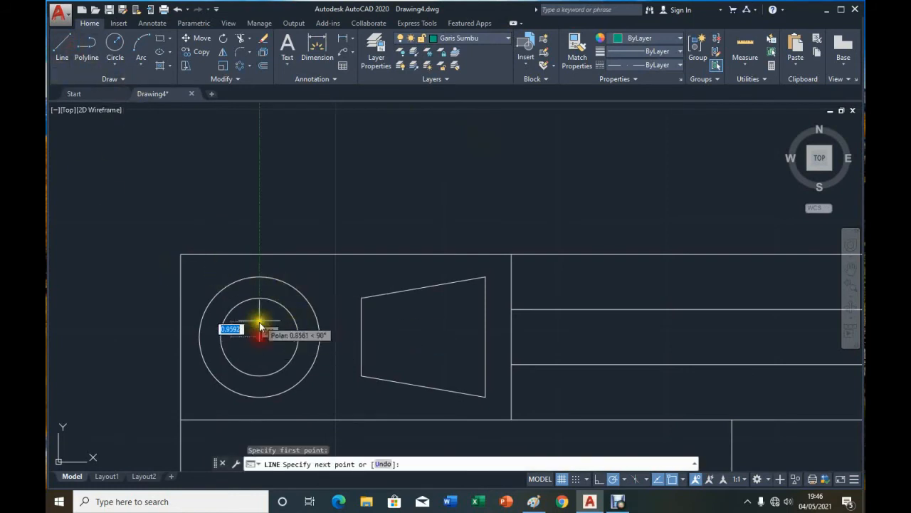
{"action": "left_click", "coordinate": [260, 266]}
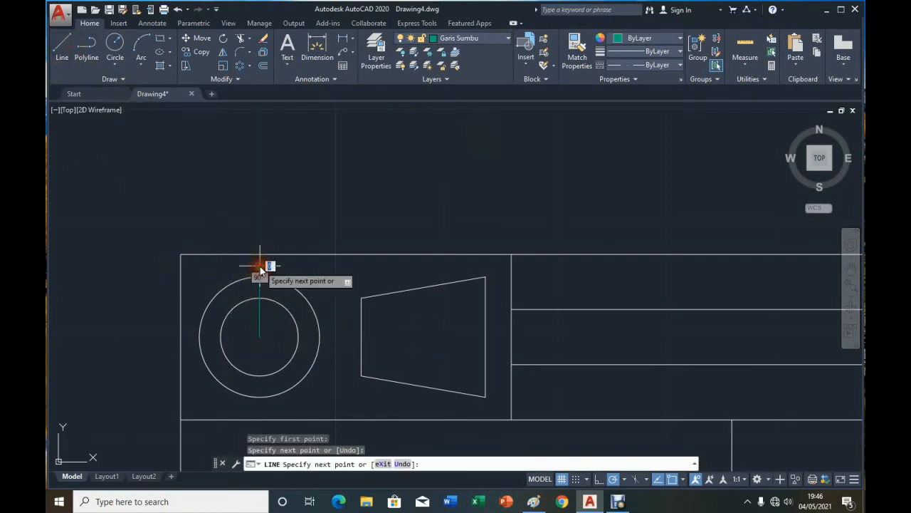
{"action": "key", "text": "Return"}
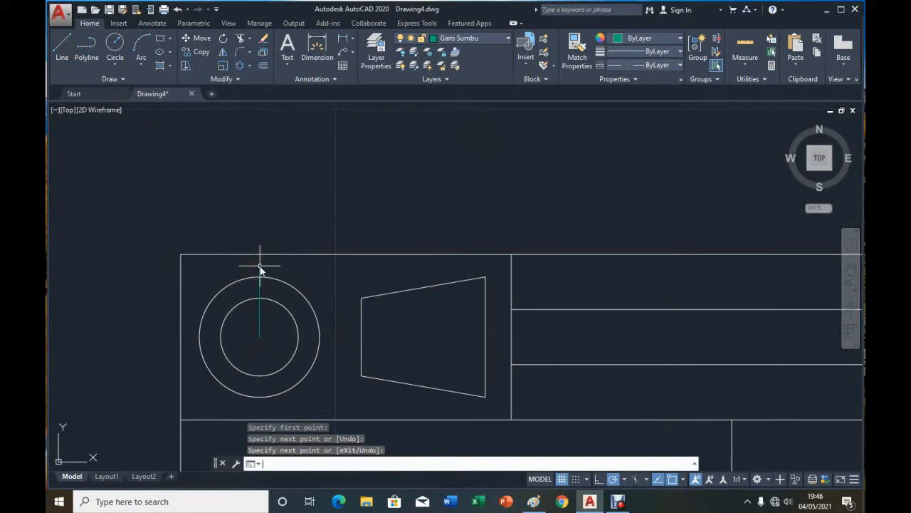
Set the linetype scale of the circles' vertical centre line to 0.2.
{"action": "left_click", "coordinate": [260, 322]}
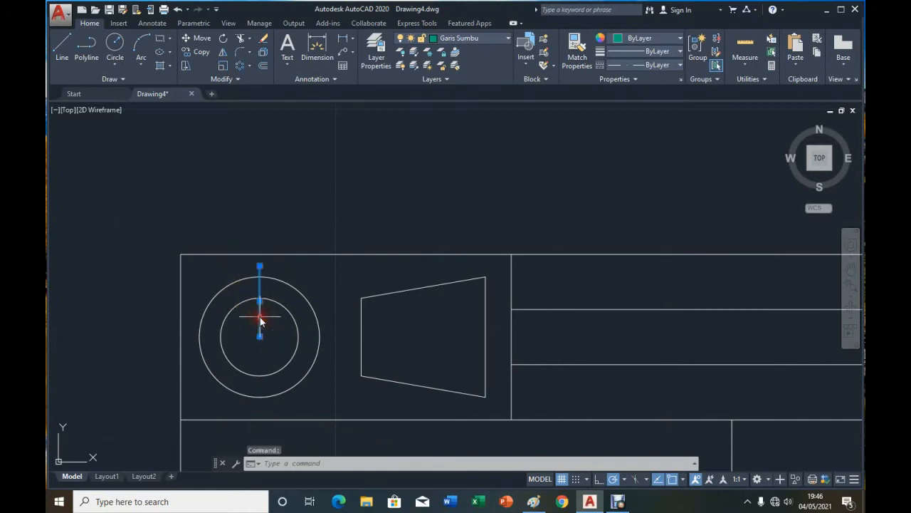
{"action": "right_click", "coordinate": [260, 321]}
{"action": "left_click", "coordinate": [281, 296]}
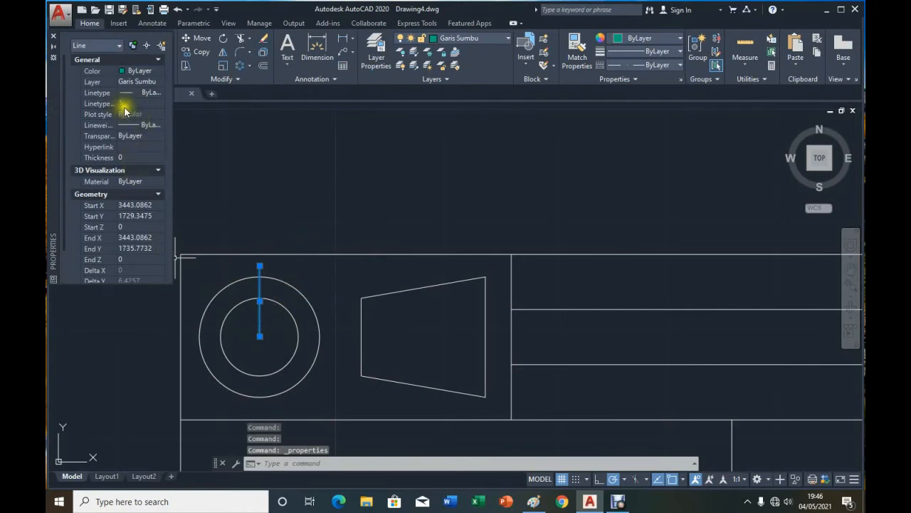
{"action": "left_click", "coordinate": [127, 106]}
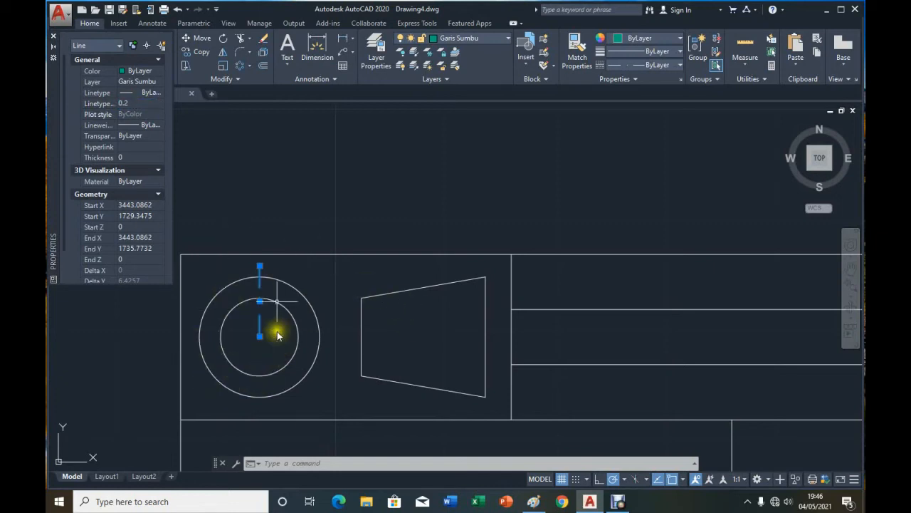
{"action": "left_click", "coordinate": [53, 35]}
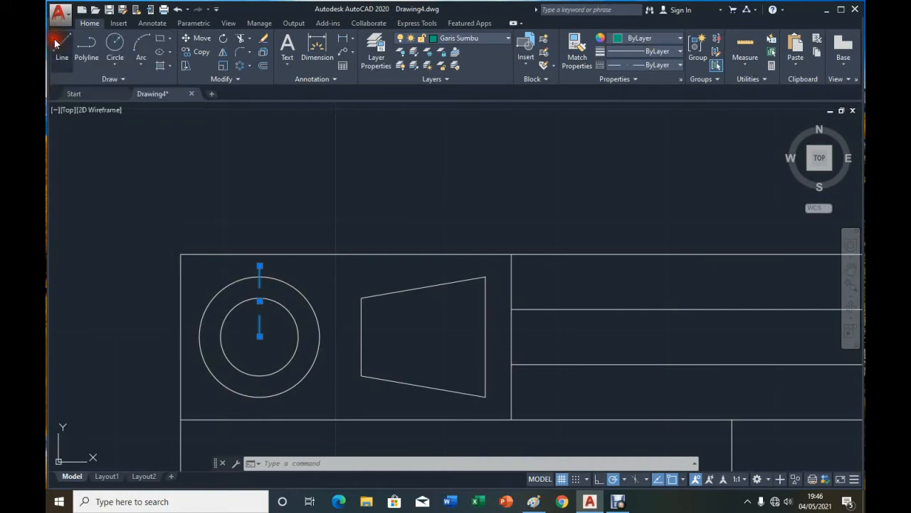
{"action": "key", "text": "Escape"}
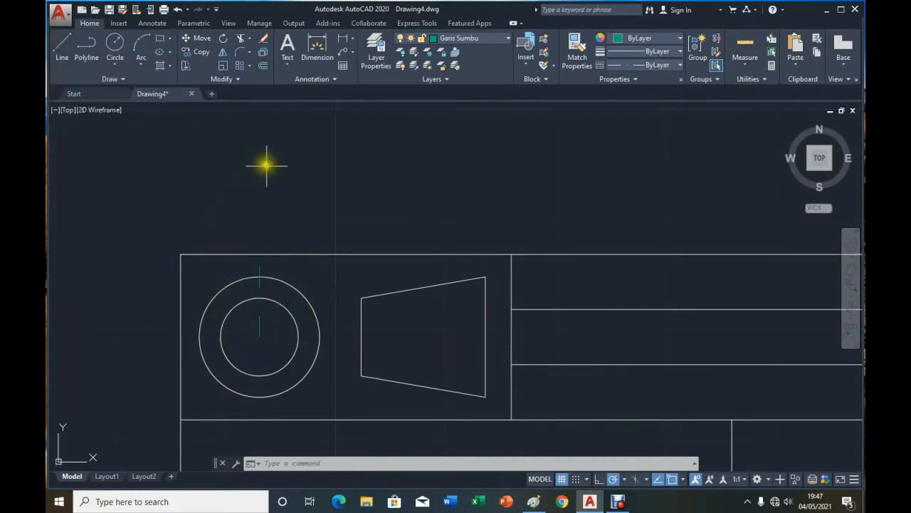
Polar array the short centre line around the circles' centre with 4 items over 360 degrees.
{"action": "left_click", "coordinate": [249, 65]}
{"action": "left_click", "coordinate": [262, 129]}
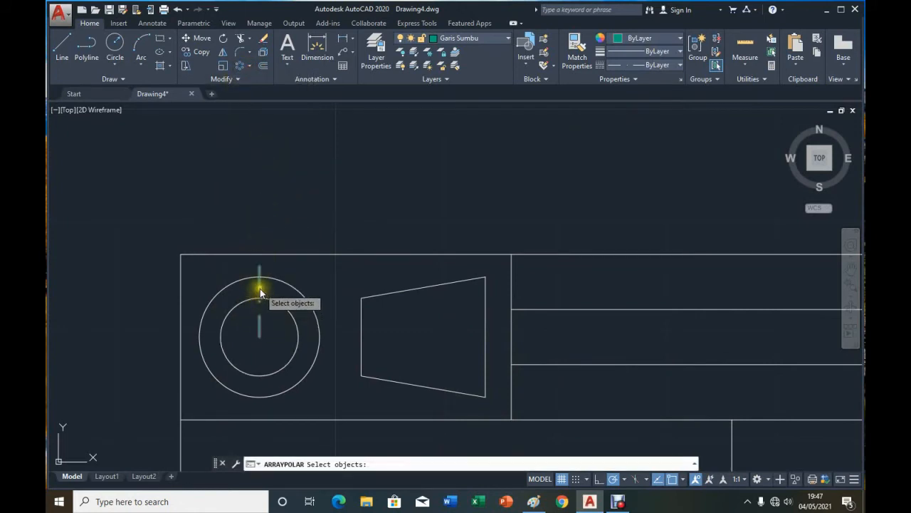
{"action": "left_click", "coordinate": [260, 291]}
{"action": "key", "text": "Return"}
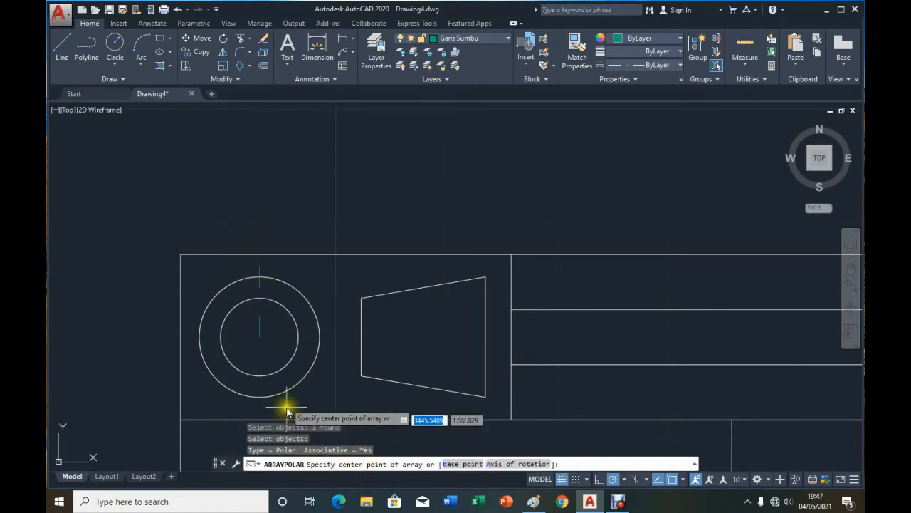
{"action": "left_click", "coordinate": [261, 337]}
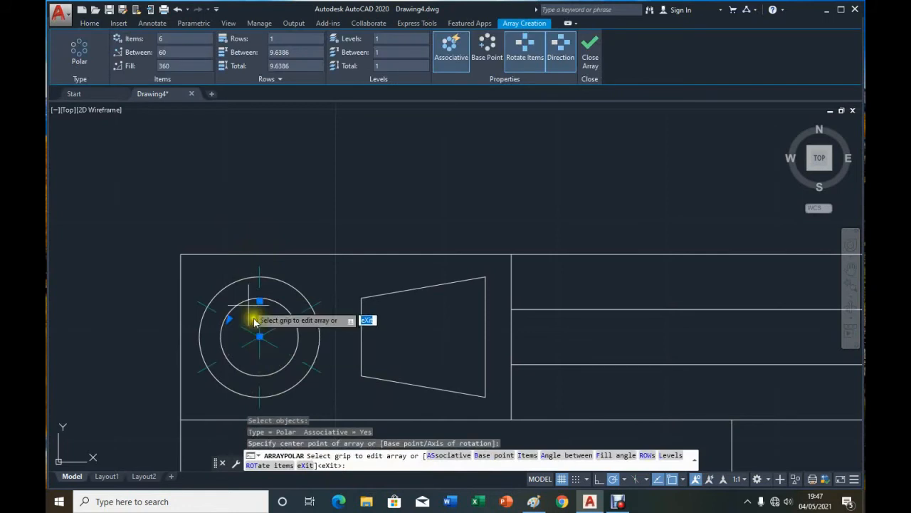
{"action": "left_click", "coordinate": [168, 39]}
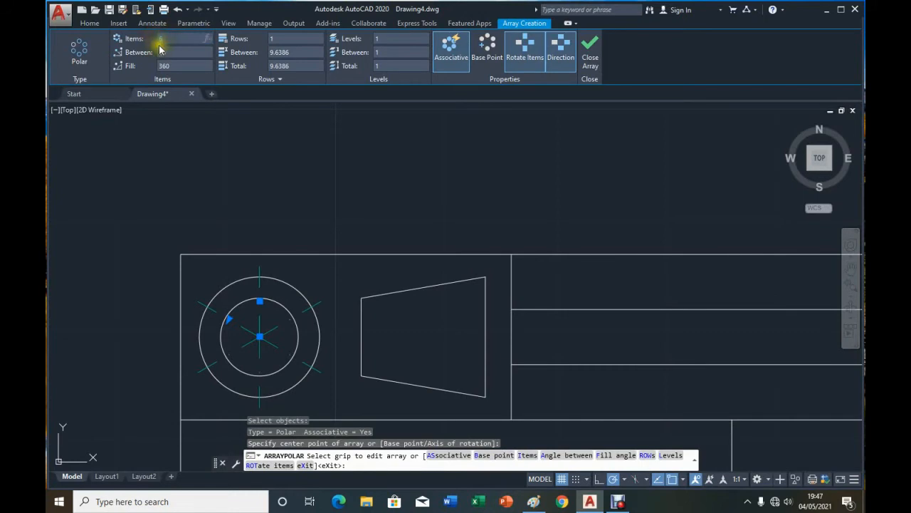
{"action": "type", "text": "4"}
{"action": "key", "text": "Return"}
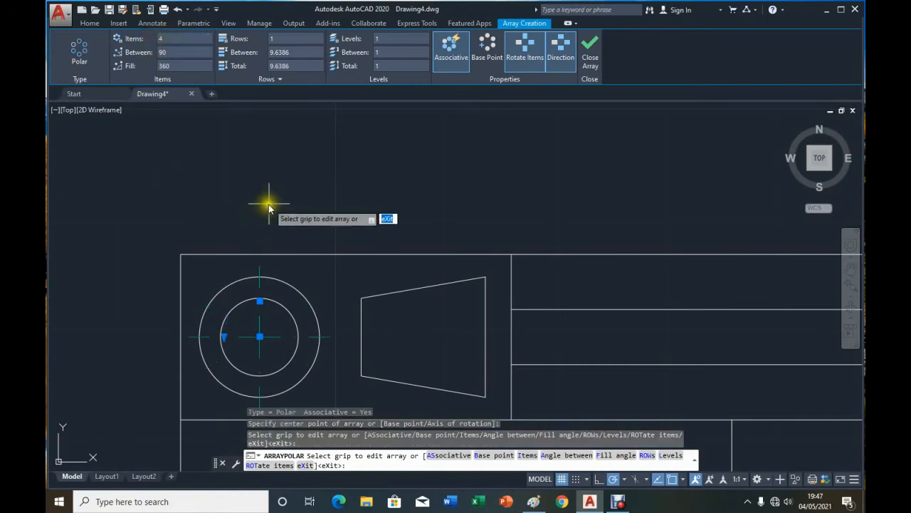
{"action": "left_click", "coordinate": [590, 52]}
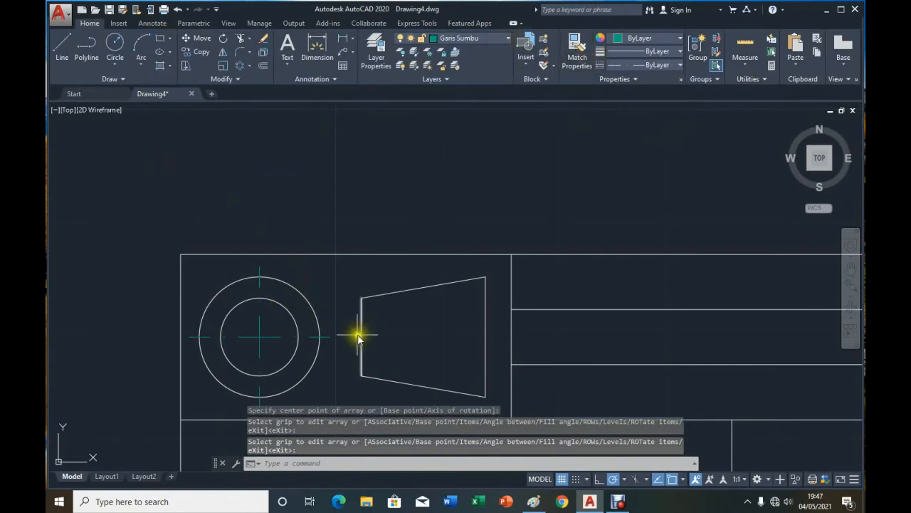
Draw a horizontal centre line about 13.6 mm long through the trapezoid's mid-height, extending slightly past both its sides.
{"action": "left_click", "coordinate": [62, 44]}
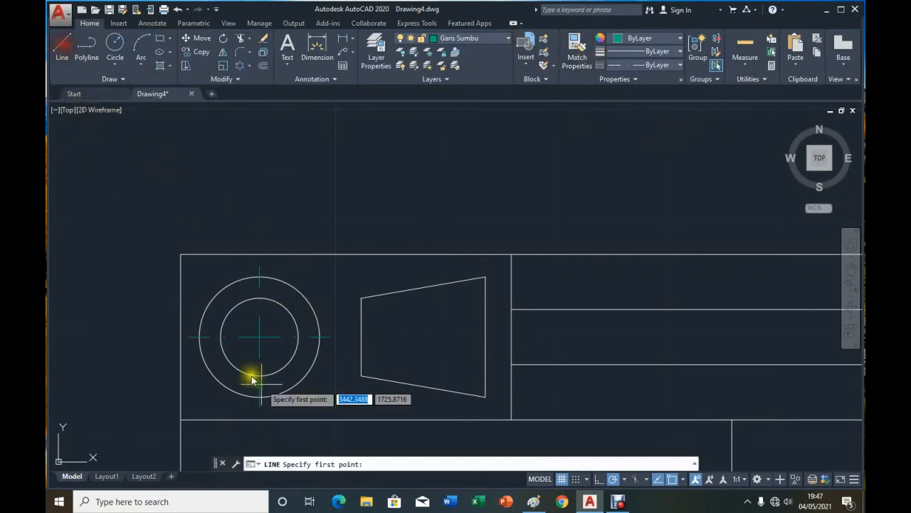
{"action": "left_click", "coordinate": [348, 336]}
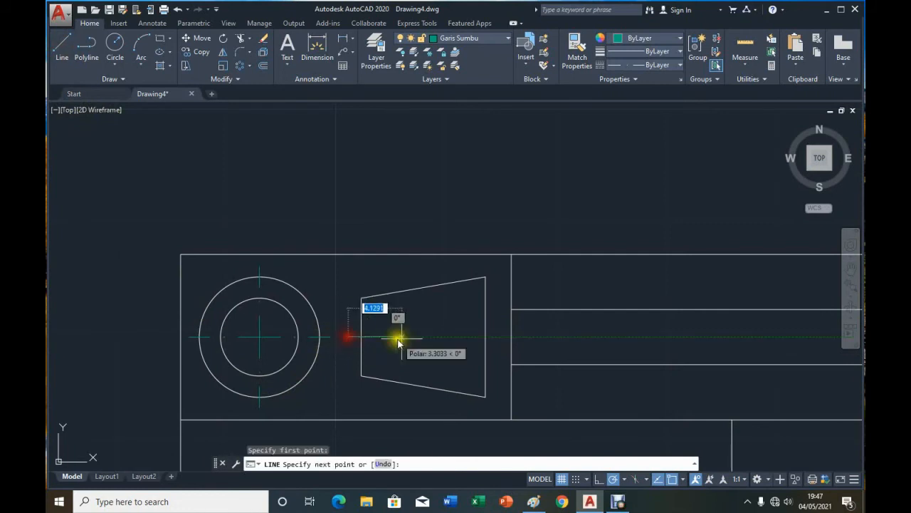
{"action": "left_click", "coordinate": [498, 337]}
{"action": "key", "text": "Return"}
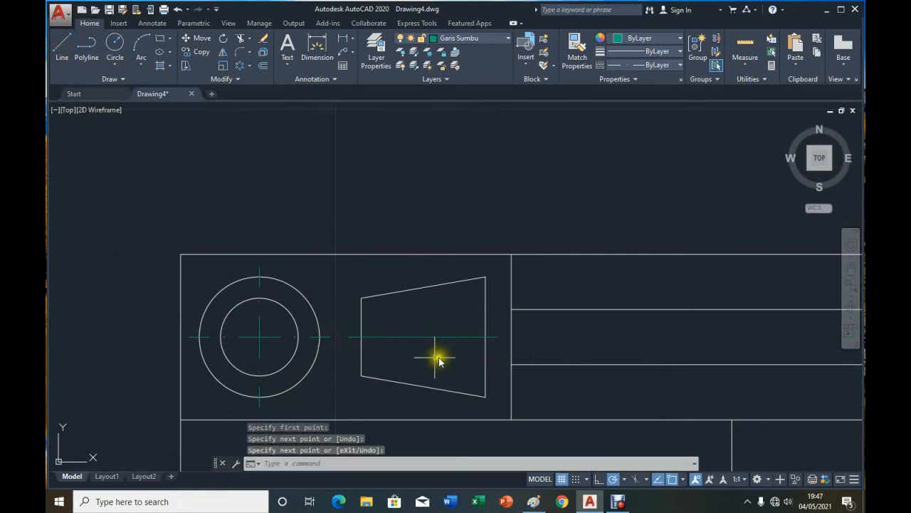
Set the linetype scale of the trapezoid's horizontal centre line to 0.3.
{"action": "left_click", "coordinate": [415, 337]}
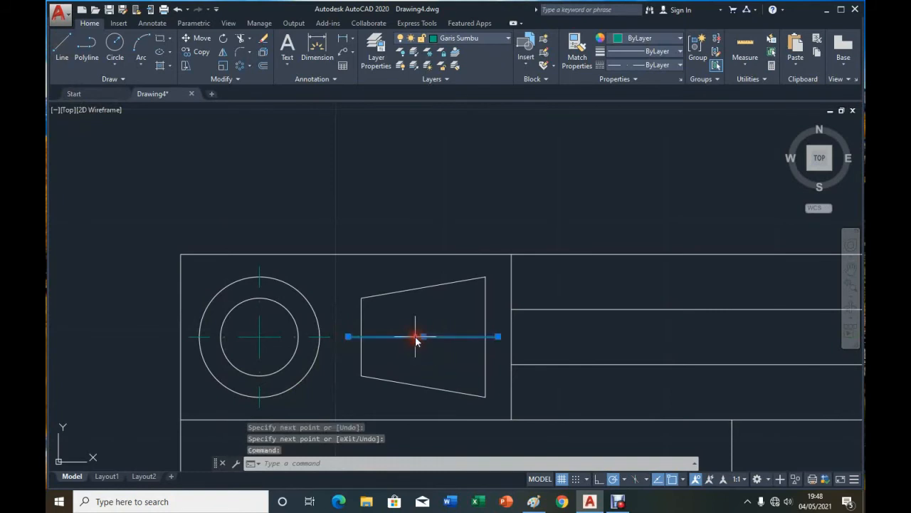
{"action": "right_click", "coordinate": [415, 335]}
{"action": "left_click", "coordinate": [441, 317]}
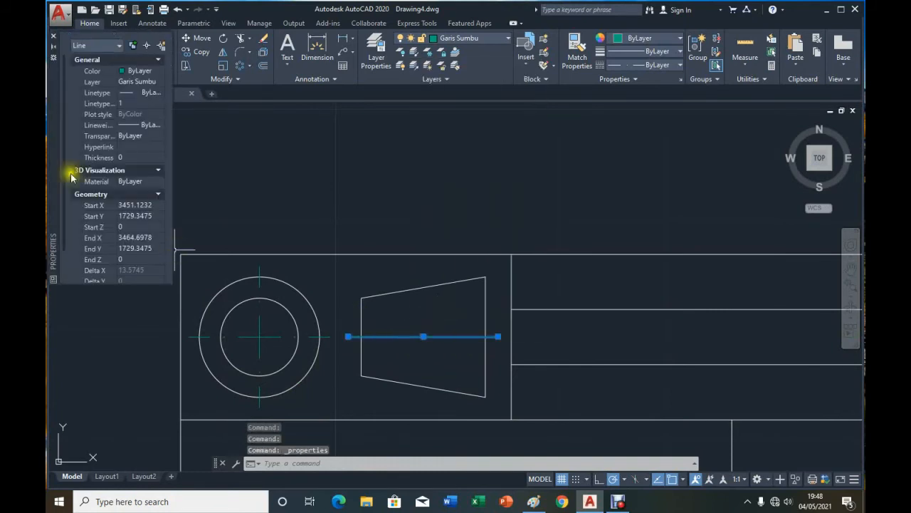
{"action": "left_click", "coordinate": [129, 105]}
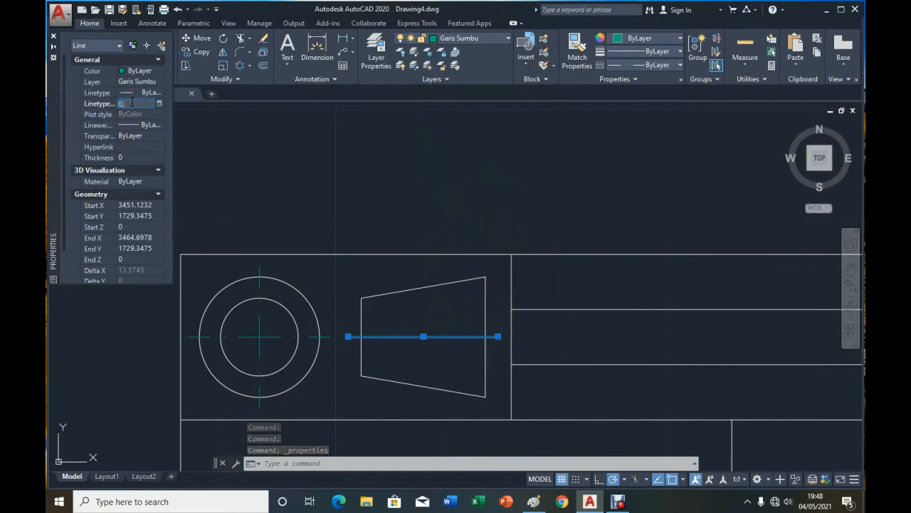
{"action": "type", "text": "0.3"}
{"action": "key", "text": "Return"}
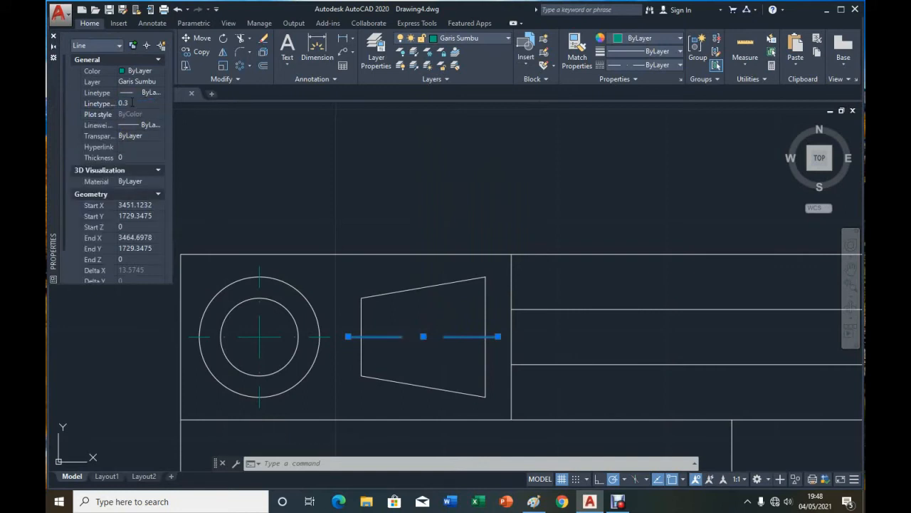
{"action": "left_click", "coordinate": [54, 40]}
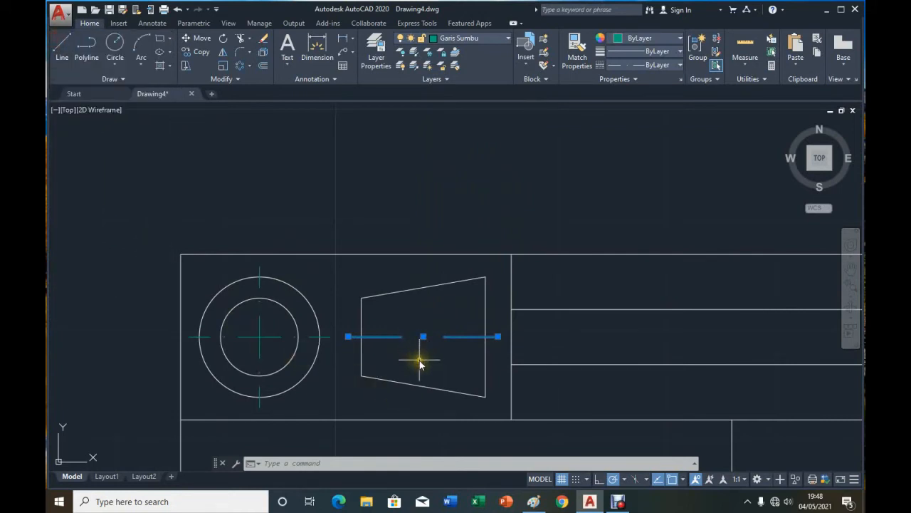
Assign the two long horizontal divider lines in the title block's upper cells to the Garis Ukur layer.
{"action": "key", "text": "Escape"}
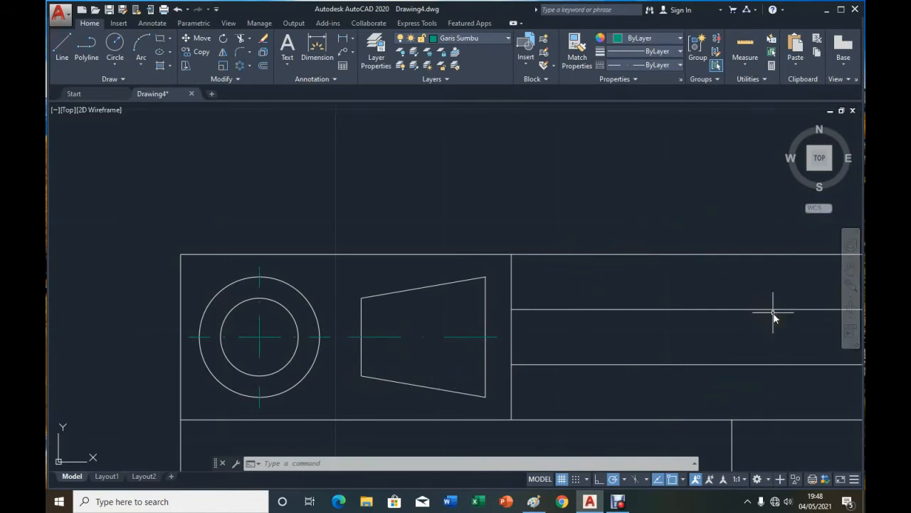
{"action": "left_click", "coordinate": [534, 213]}
{"action": "left_click", "coordinate": [729, 309]}
{"action": "left_click", "coordinate": [800, 288]}
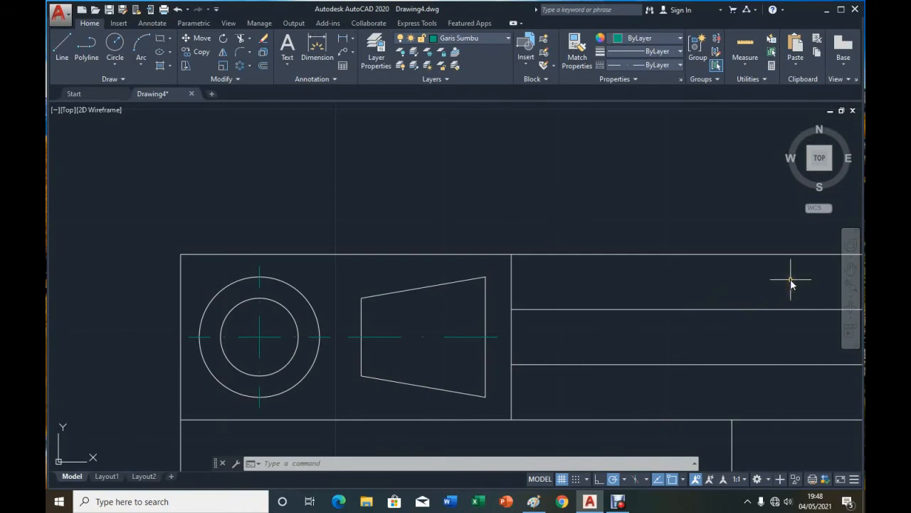
{"action": "left_click", "coordinate": [852, 301]}
{"action": "left_click", "coordinate": [833, 328]}
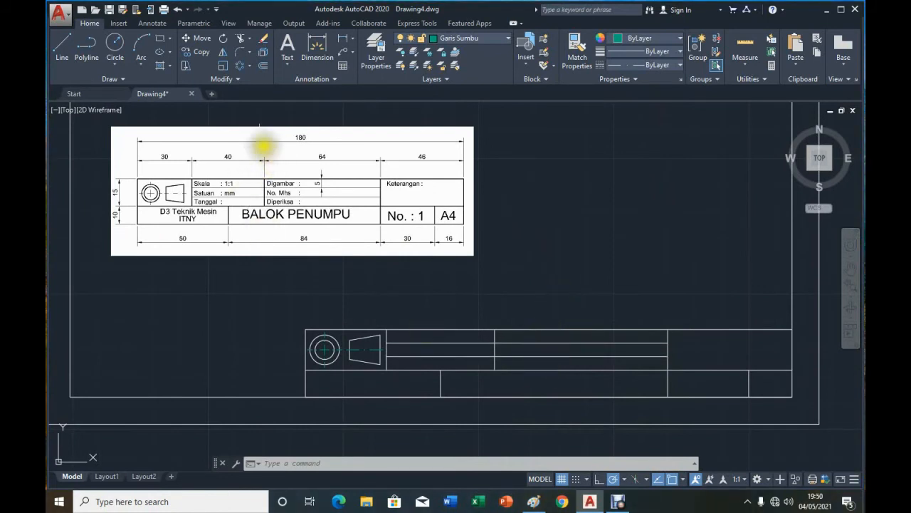
{"action": "left_click", "coordinate": [546, 343]}
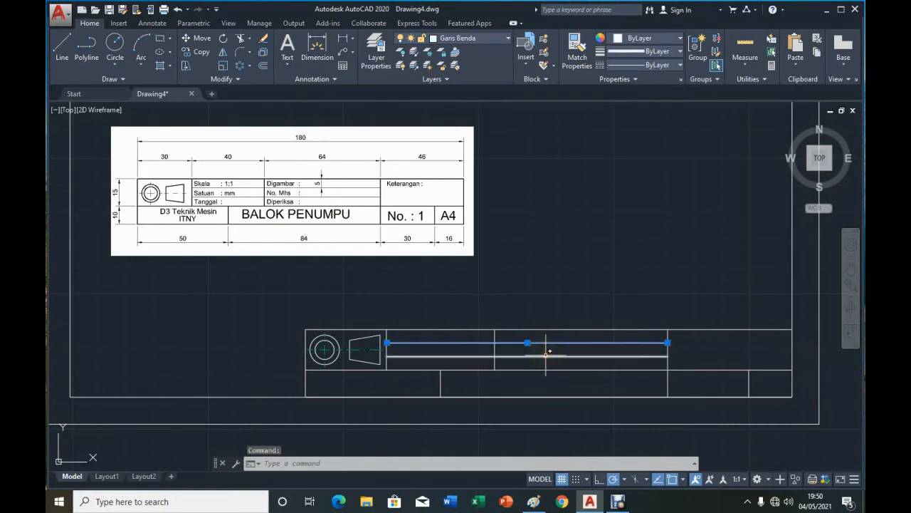
{"action": "left_click", "coordinate": [547, 355]}
{"action": "left_click", "coordinate": [505, 39]}
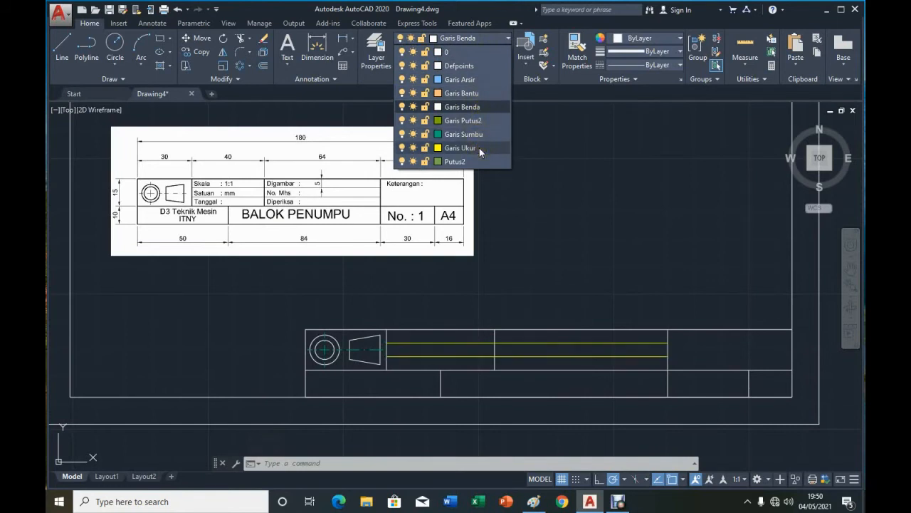
{"action": "left_click", "coordinate": [479, 147]}
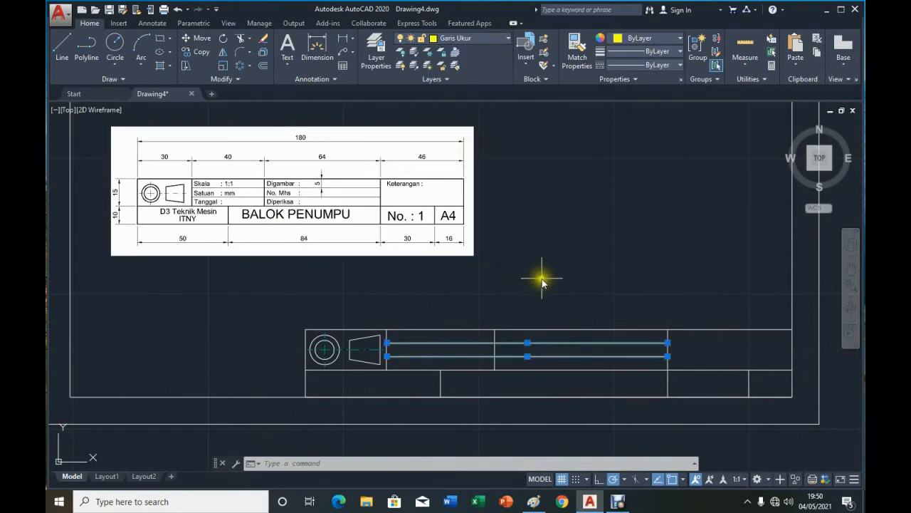
{"action": "key", "text": "Escape"}
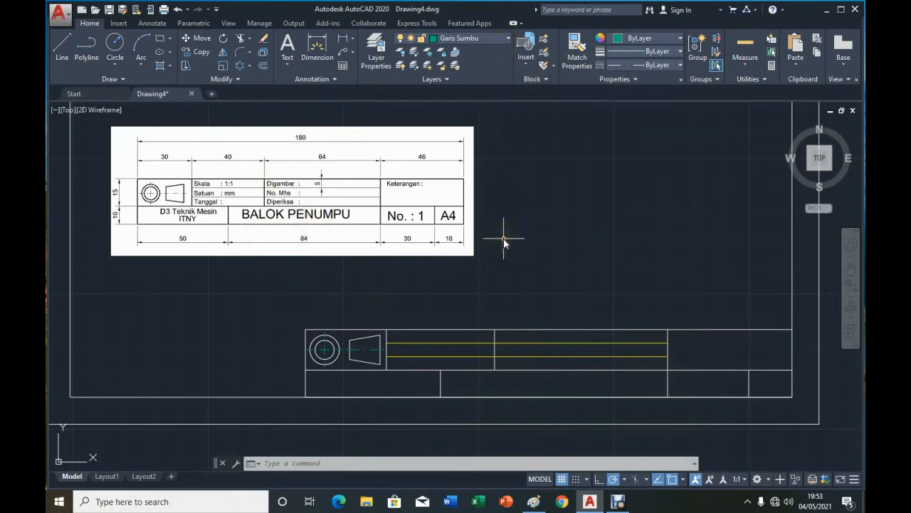
Make Garis Arsir the current layer and create the multiline text "Skala : 1:1" in the empty area above the title block.
{"action": "left_click", "coordinate": [506, 40]}
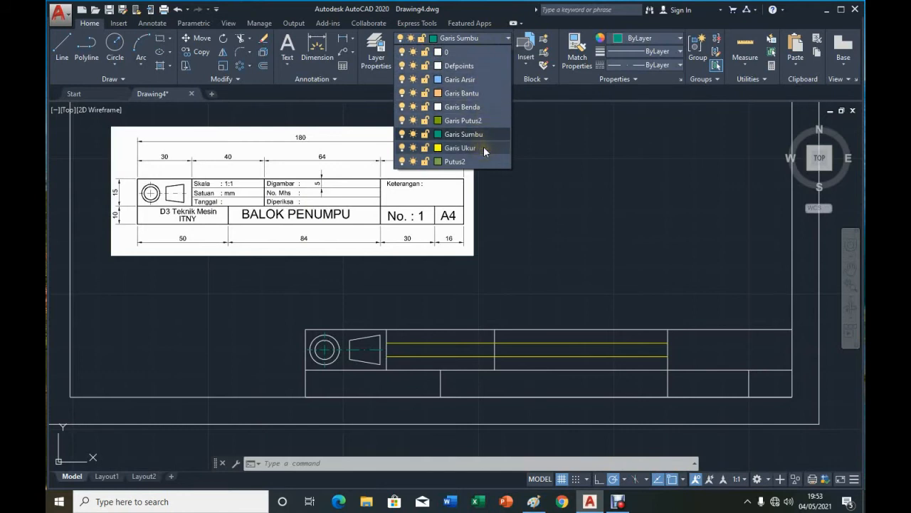
{"action": "left_click", "coordinate": [475, 80]}
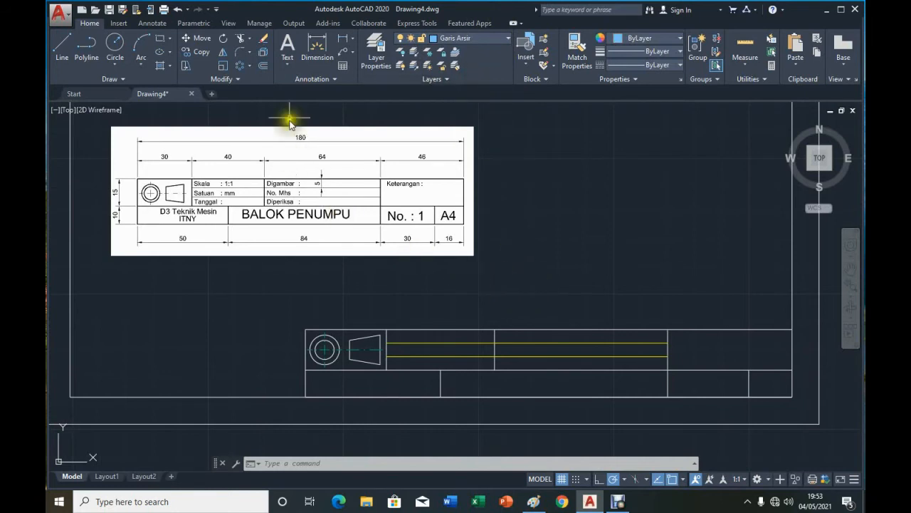
{"action": "left_click", "coordinate": [289, 64]}
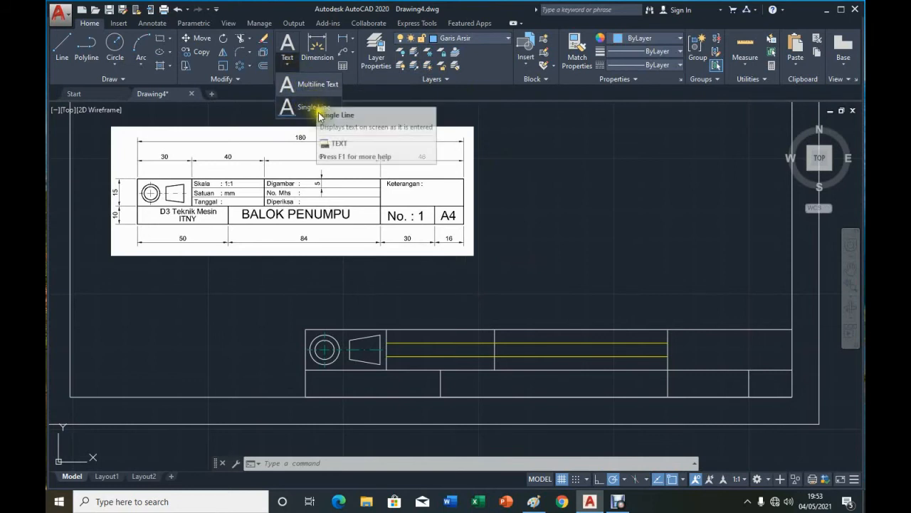
{"action": "left_click", "coordinate": [305, 86]}
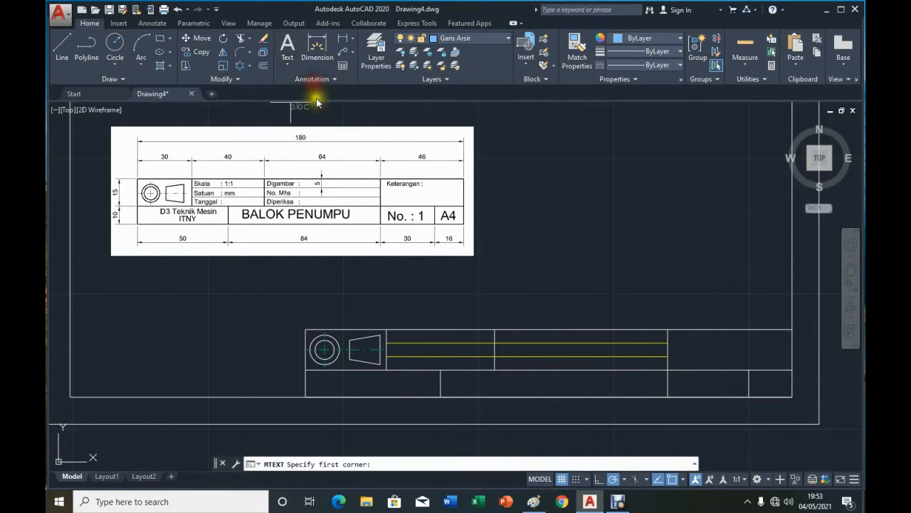
{"action": "left_click", "coordinate": [534, 235]}
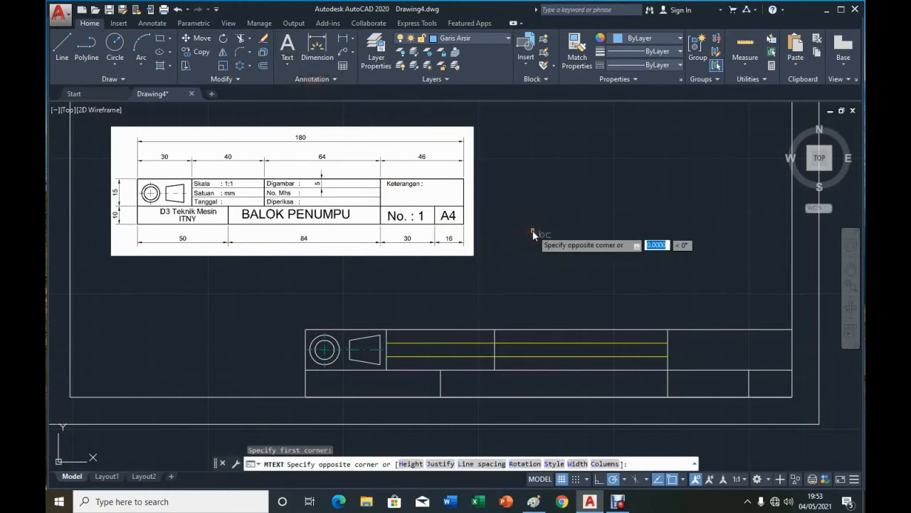
{"action": "left_click", "coordinate": [651, 212]}
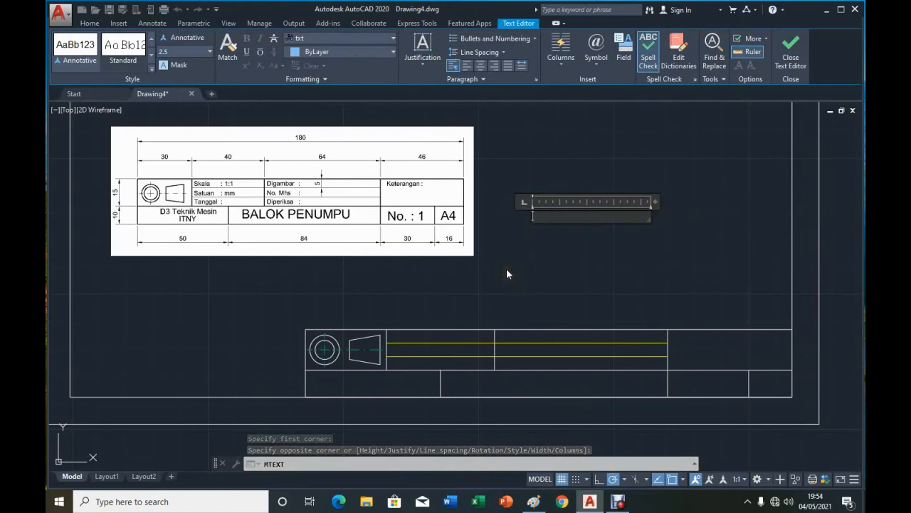
{"action": "type", "text": "Ska"}
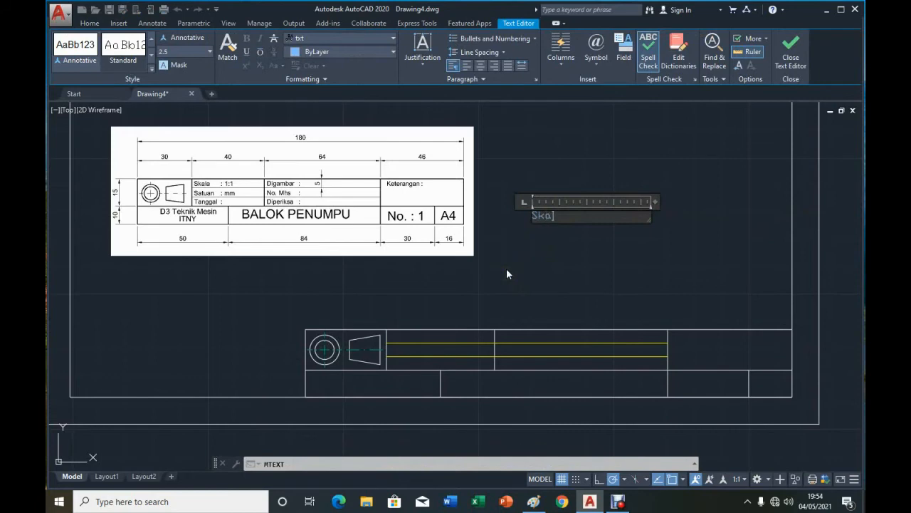
{"action": "type", "text": "la : 1:1"}
Change the font of the whole "Skala : 1:1" text to Arial and finish editing it.
{"action": "left_click_drag", "start_coordinate": [582, 216], "coordinate": [527, 215]}
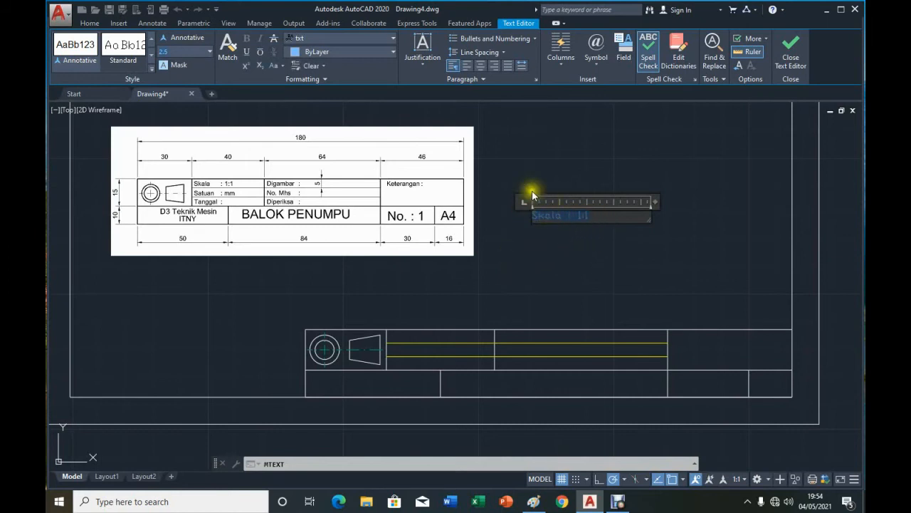
{"action": "left_click", "coordinate": [394, 38]}
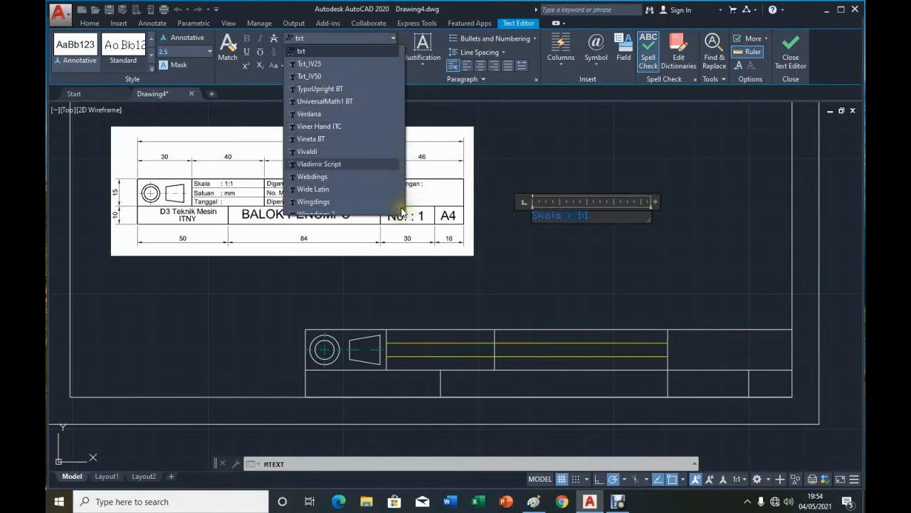
{"action": "left_click_drag", "start_coordinate": [403, 213], "coordinate": [400, 61]}
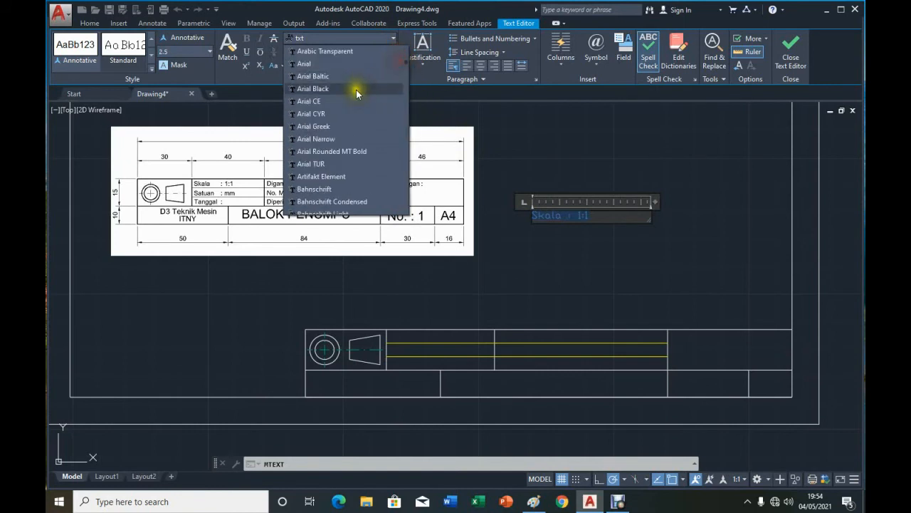
{"action": "left_click", "coordinate": [359, 64]}
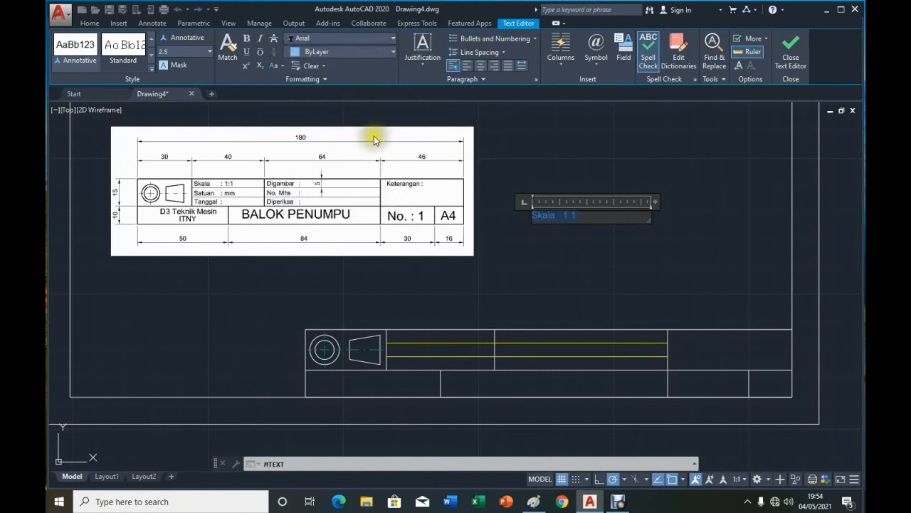
{"action": "left_click", "coordinate": [692, 168]}
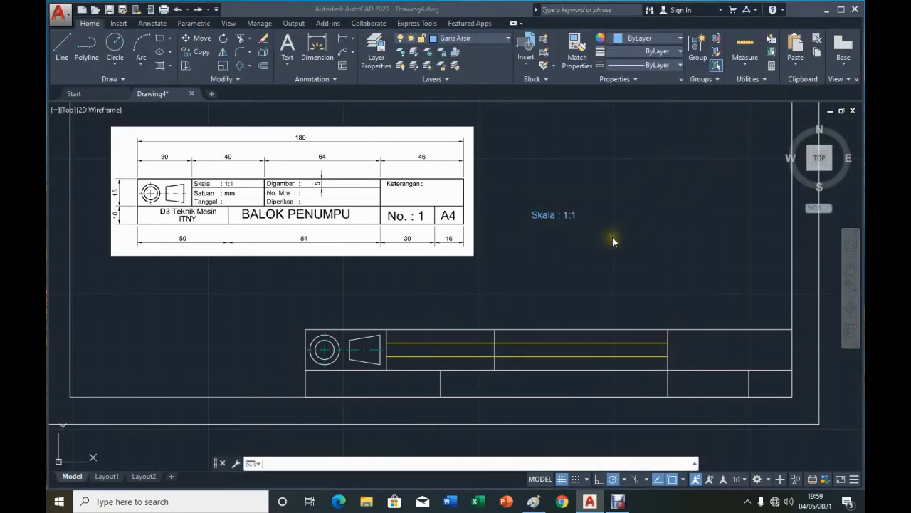
{"action": "left_click", "coordinate": [612, 237]}
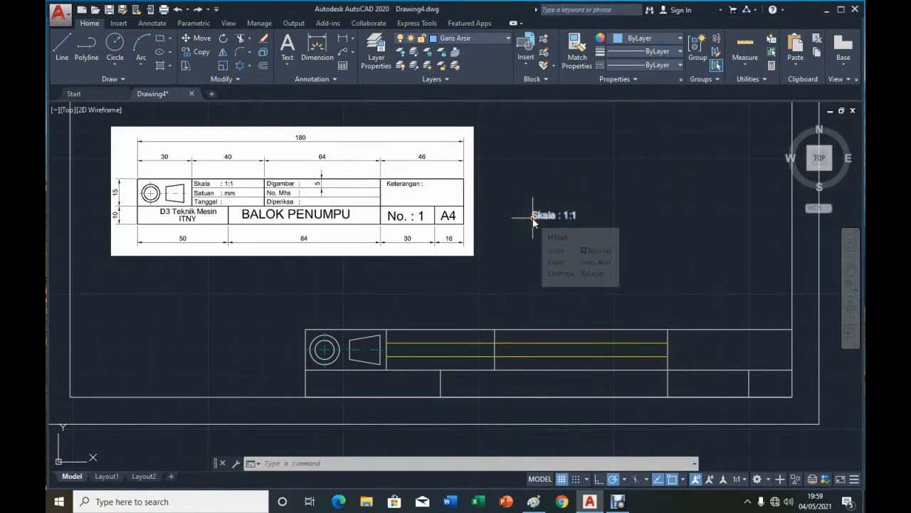
Move the "Skala : 1:1" text into the top row of the cell beside the projection symbol.
{"action": "left_click", "coordinate": [203, 44]}
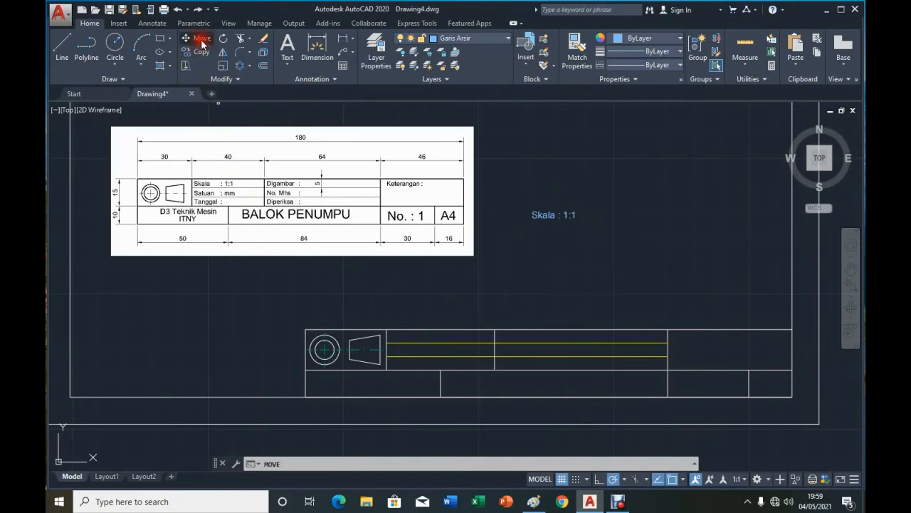
{"action": "left_click", "coordinate": [553, 217]}
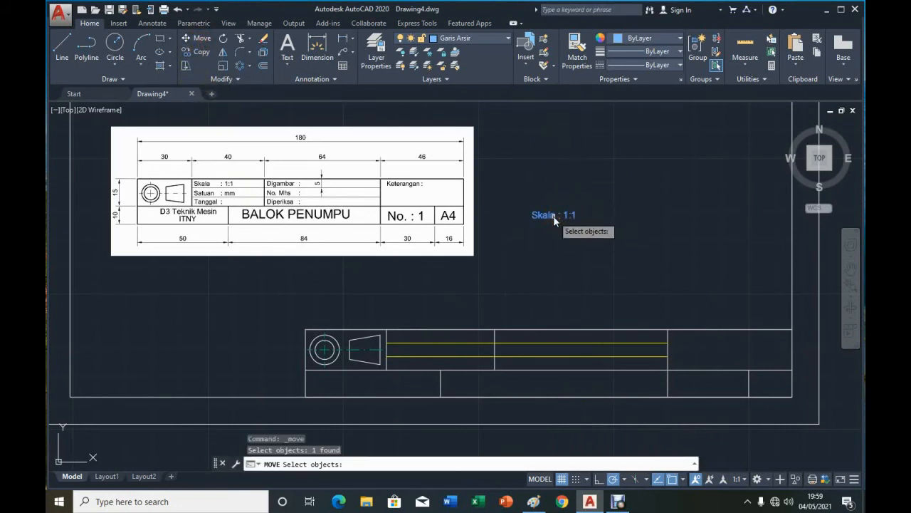
{"action": "key", "text": "Return"}
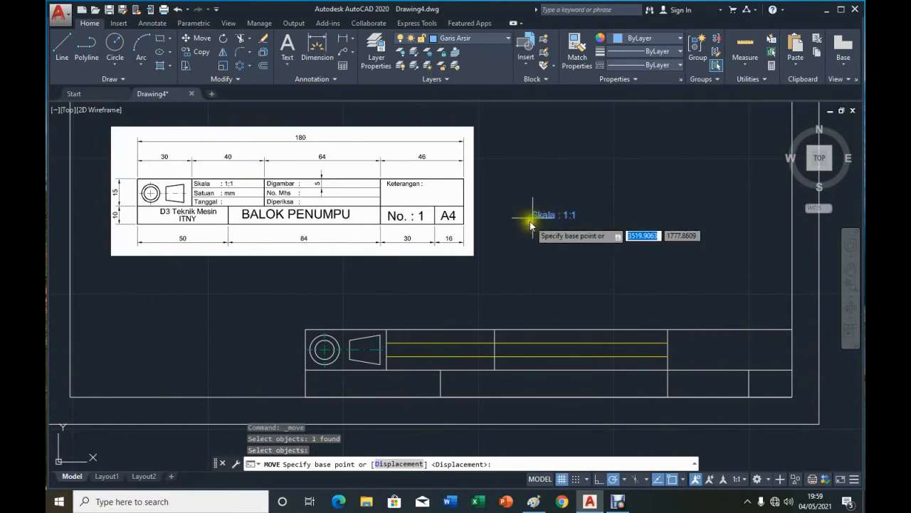
{"action": "left_click", "coordinate": [533, 216]}
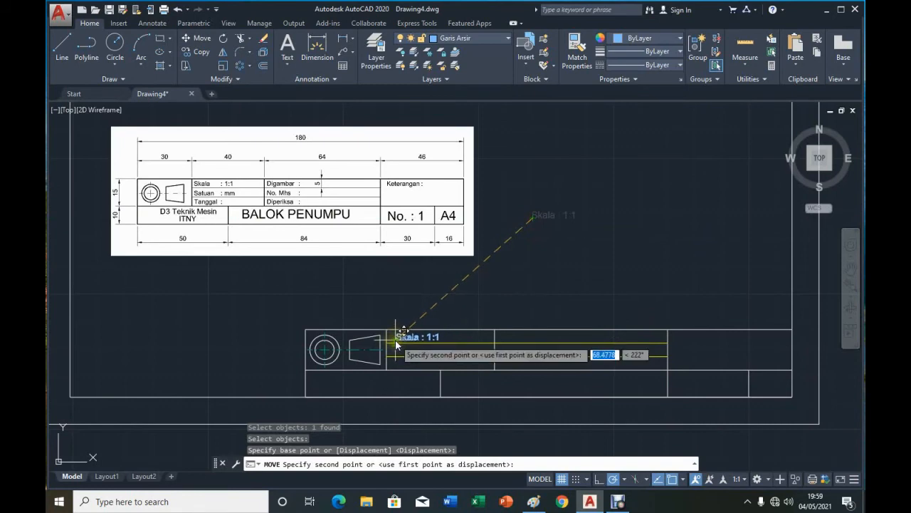
{"action": "scroll", "coordinate": [398, 344], "scroll_direction": "up", "scroll_amount": 5}
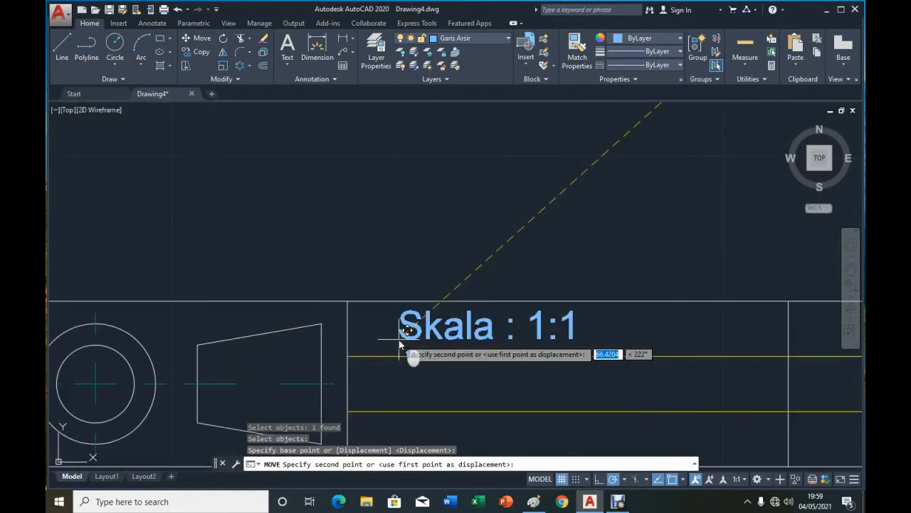
{"action": "left_click", "coordinate": [372, 343]}
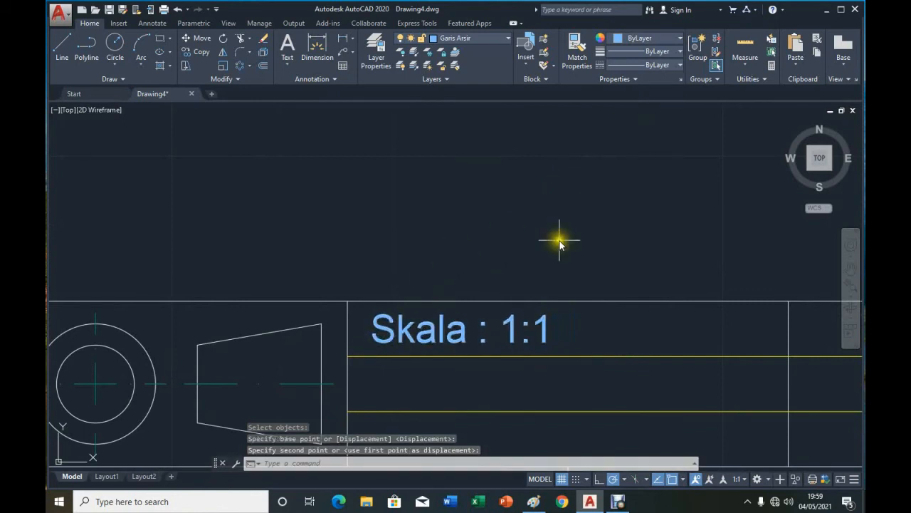
{"action": "left_click", "coordinate": [518, 240]}
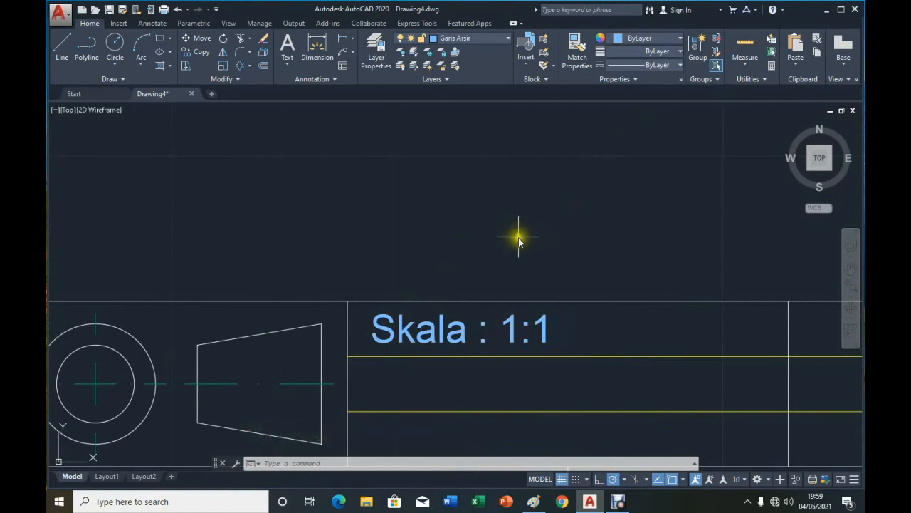
{"action": "left_click", "coordinate": [534, 232]}
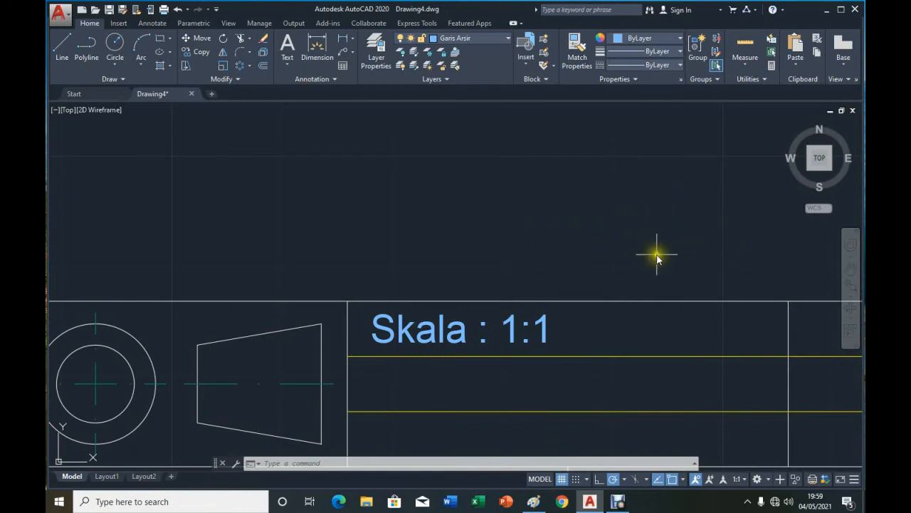
Copy the "Skala : 1:1" text into the two rows directly below it in the same title block cell.
{"action": "left_click", "coordinate": [851, 295]}
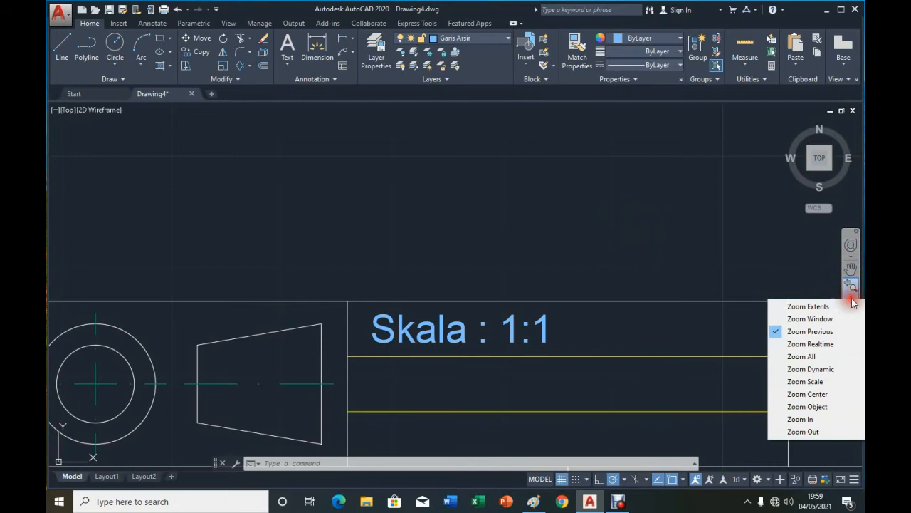
{"action": "left_click", "coordinate": [817, 332]}
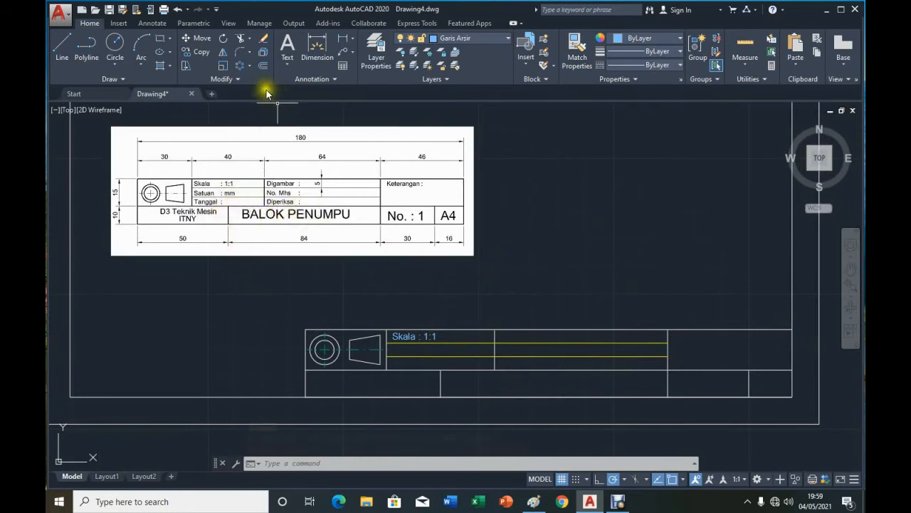
{"action": "left_click", "coordinate": [203, 52]}
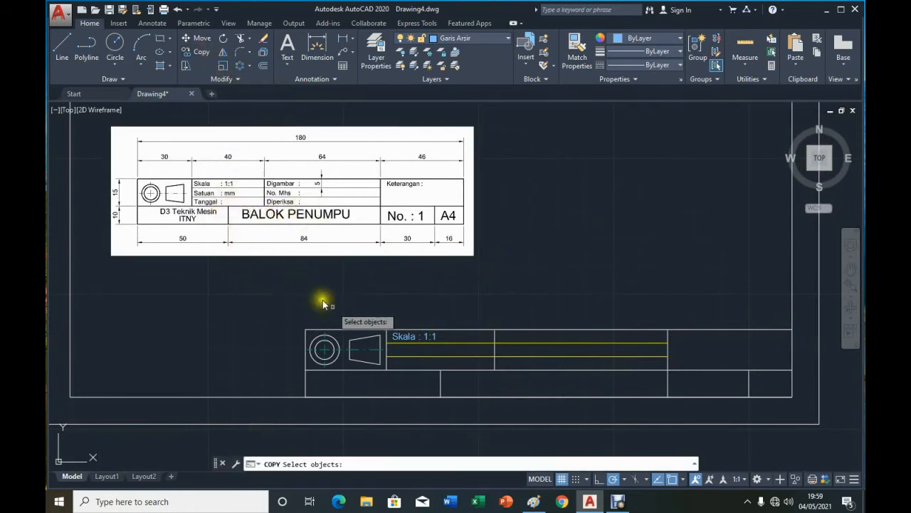
{"action": "left_click", "coordinate": [404, 340]}
{"action": "key", "text": "Return"}
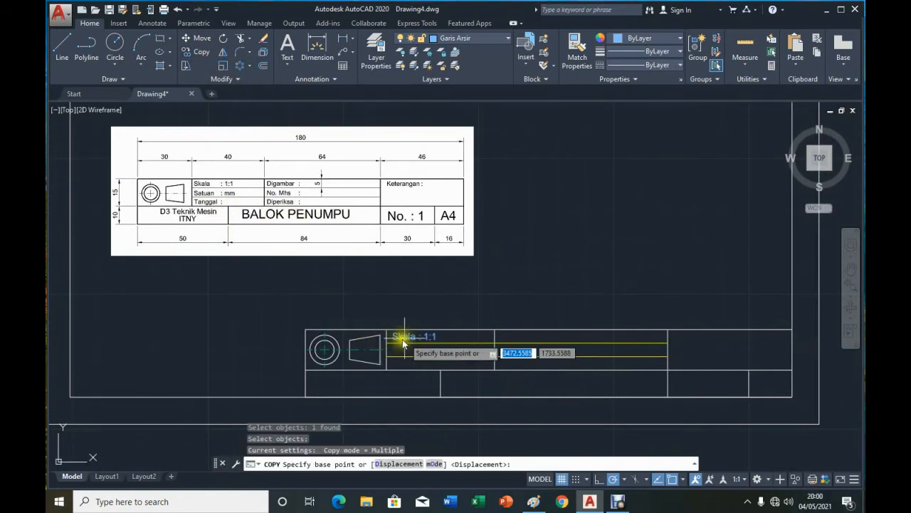
{"action": "left_click", "coordinate": [388, 348]}
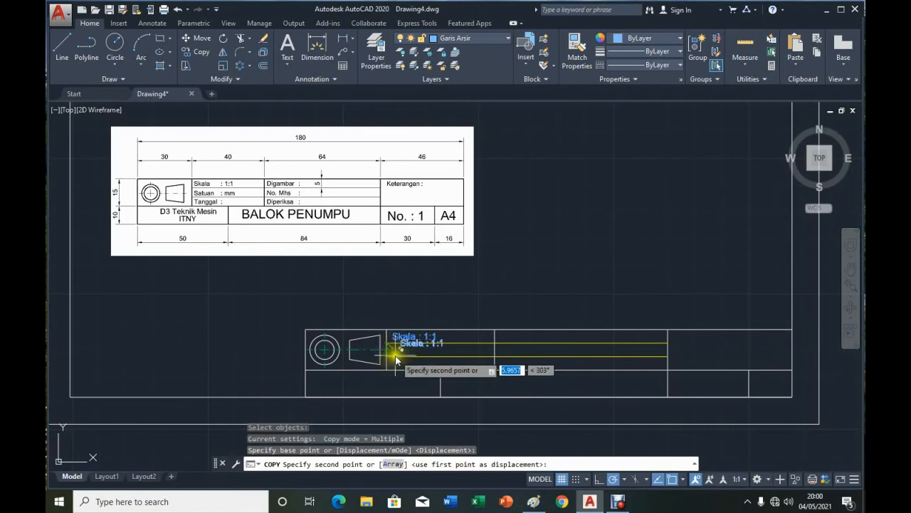
{"action": "left_click", "coordinate": [388, 360]}
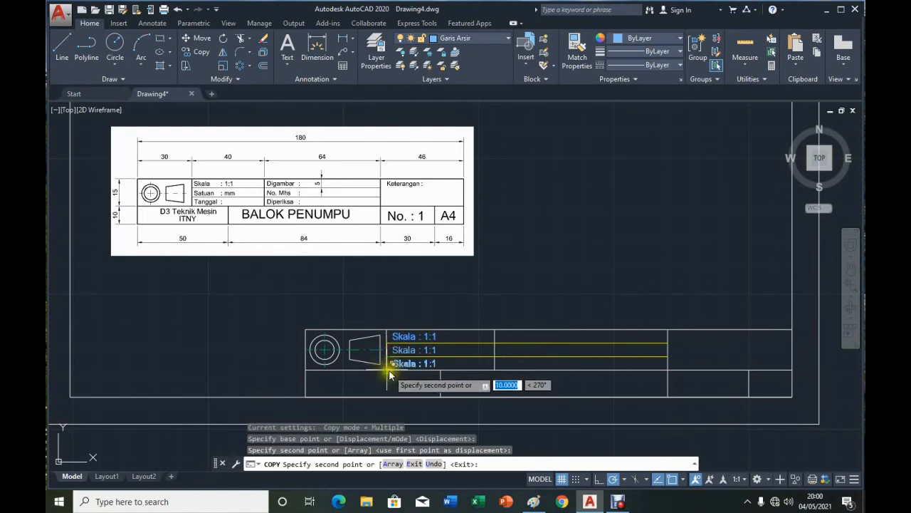
{"action": "left_click", "coordinate": [389, 370]}
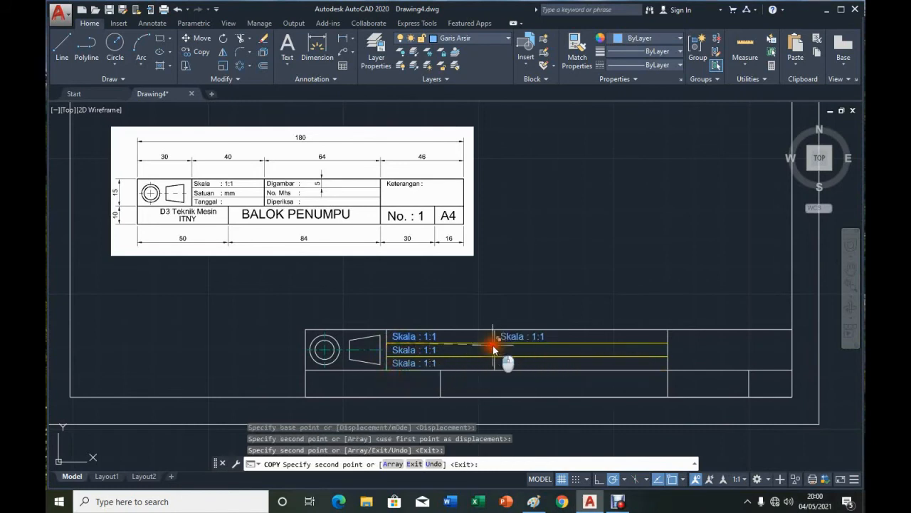
Place three more copies of the "Skala : 1:1" text in the rows of the adjacent 64 mm cell and finish copying.
{"action": "left_click", "coordinate": [496, 348]}
{"action": "left_click", "coordinate": [496, 361]}
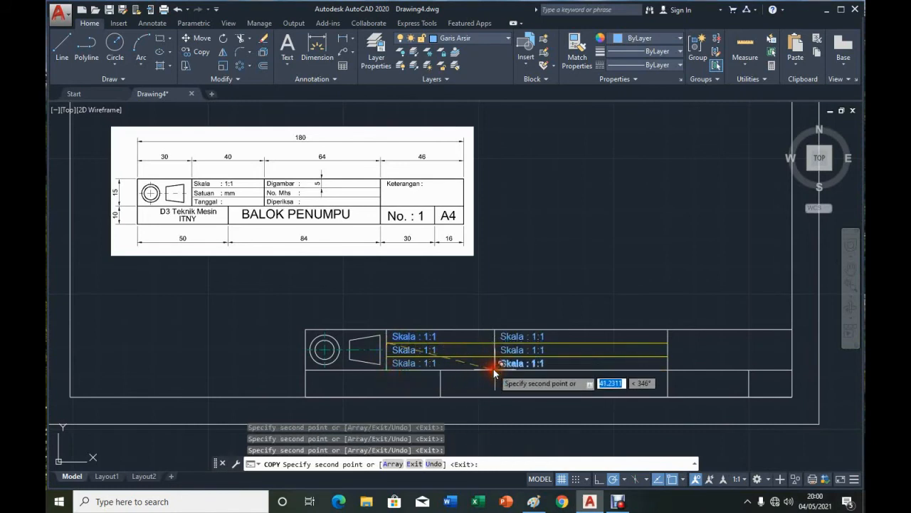
{"action": "left_click", "coordinate": [494, 369]}
{"action": "key", "text": "Return"}
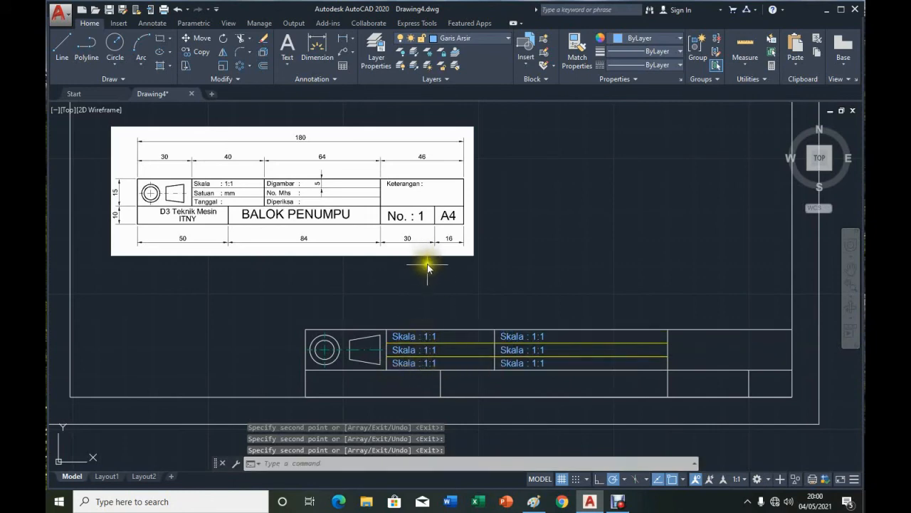
Replace the copied texts below "Skala : 1:1" with "Satuan : mm" in the middle row and "Tanggal :" in the bottom row.
{"action": "double_click", "coordinate": [408, 354]}
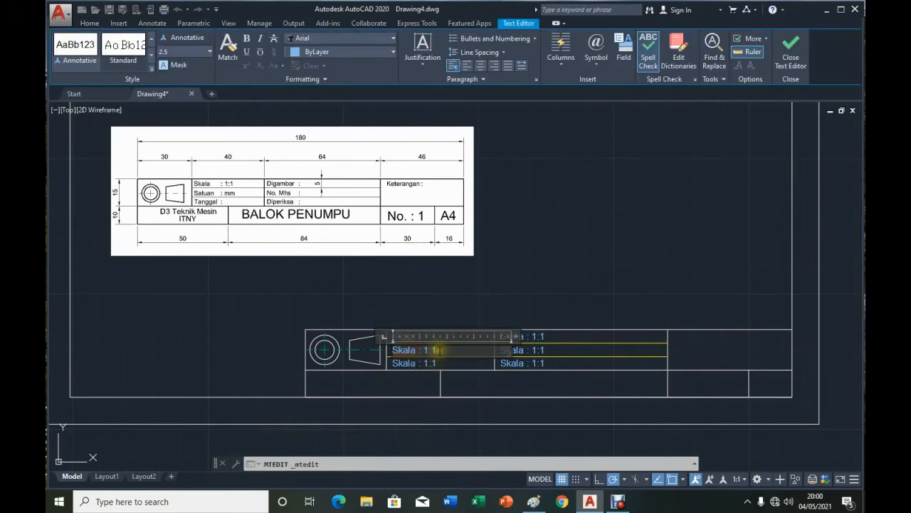
{"action": "left_click_drag", "start_coordinate": [437, 349], "coordinate": [388, 354]}
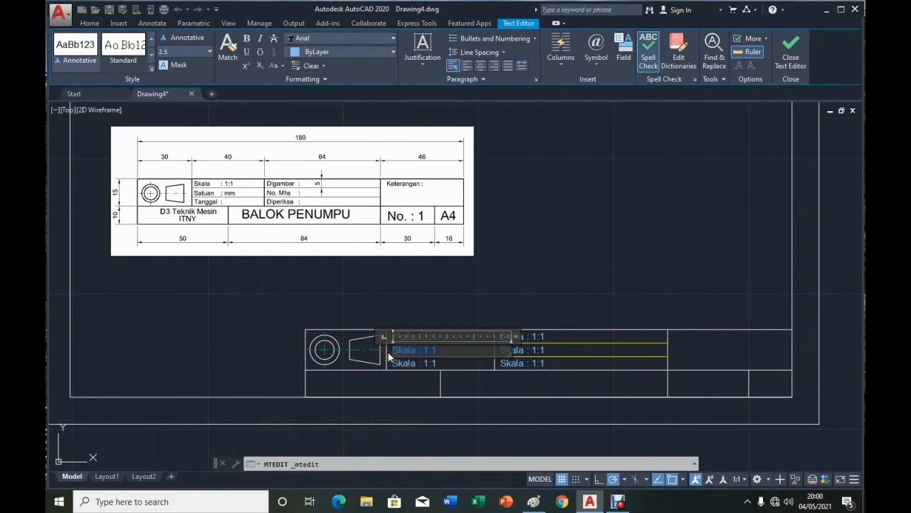
{"action": "type", "text": "Satuan"}
{"action": "left_click", "coordinate": [527, 277]}
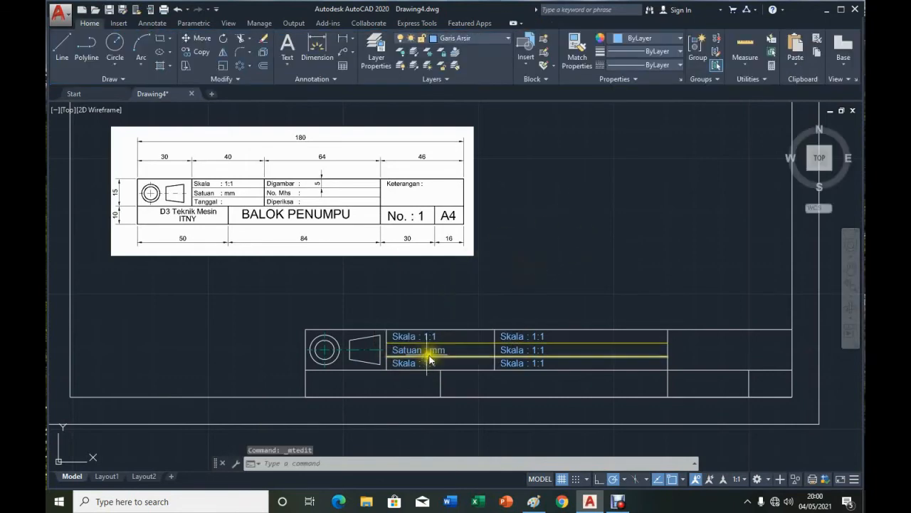
{"action": "double_click", "coordinate": [410, 367]}
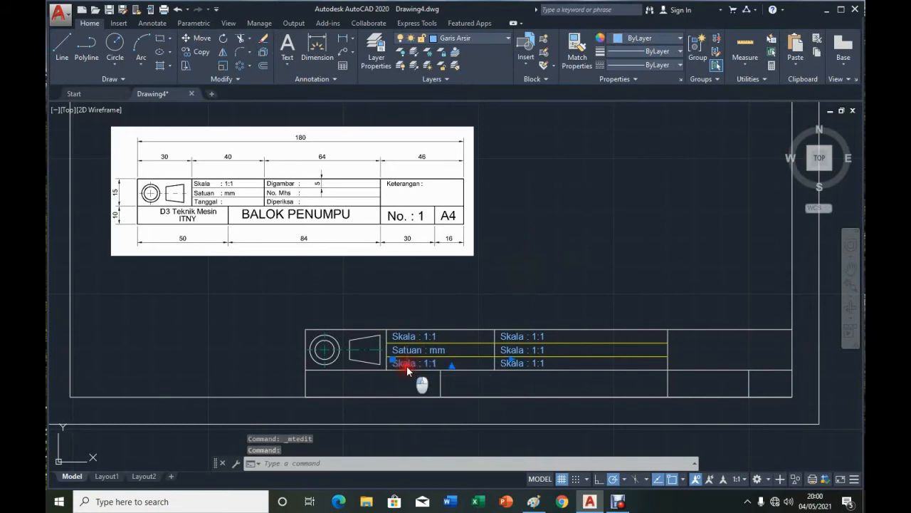
{"action": "left_click_drag", "start_coordinate": [442, 365], "coordinate": [378, 361]}
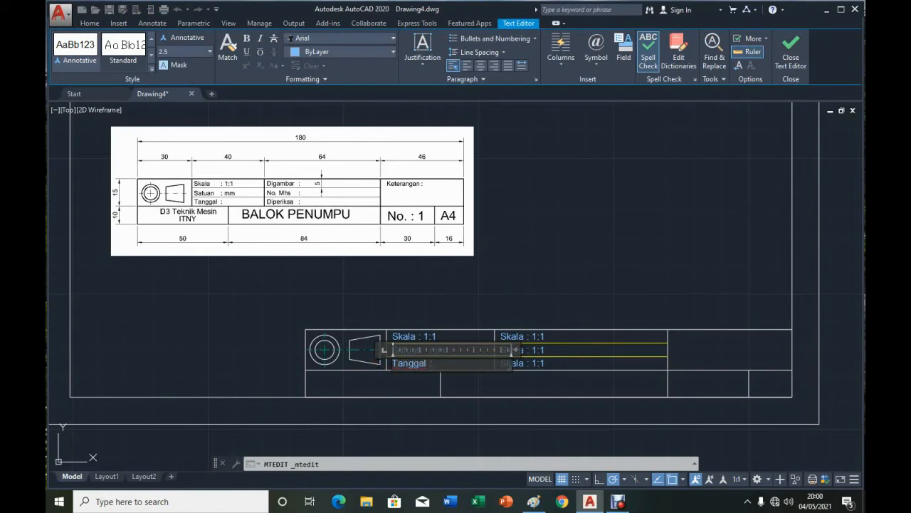
{"action": "left_click", "coordinate": [566, 273]}
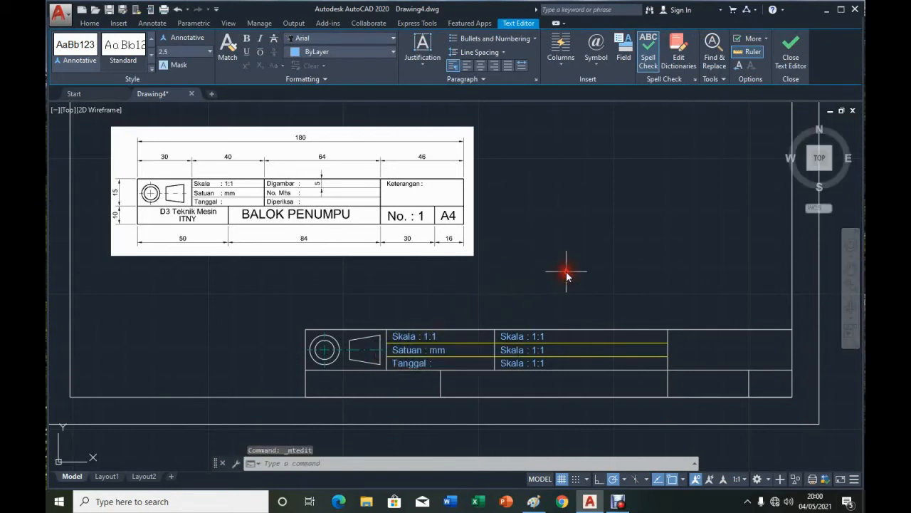
Replace the text in the top row of the second text cell with "Digambar :".
{"action": "double_click", "coordinate": [514, 341]}
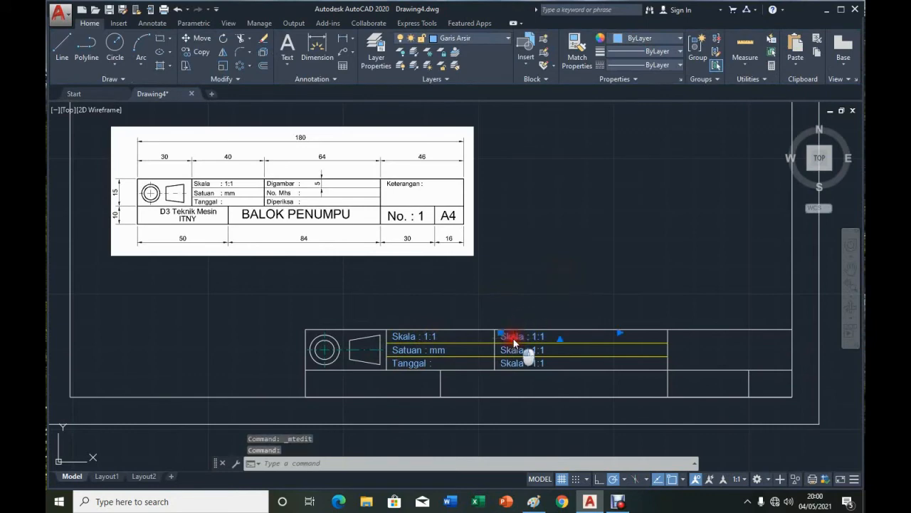
{"action": "left_click", "coordinate": [491, 336]}
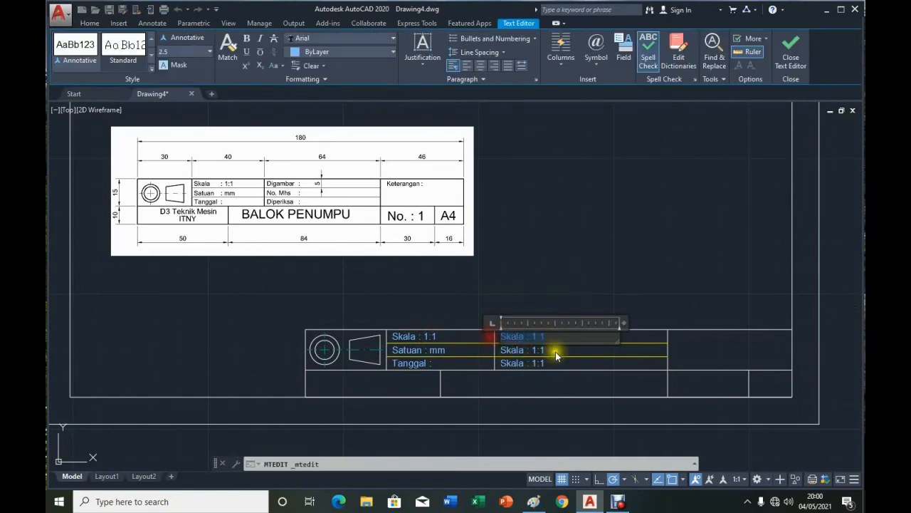
{"action": "type", "text": "Digambar"}
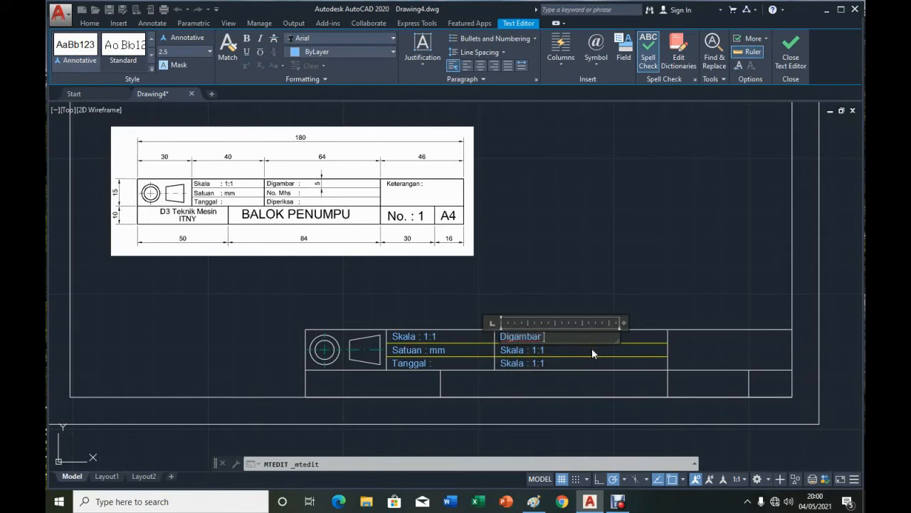
{"action": "type", "text": " :"}
{"action": "left_click", "coordinate": [591, 261]}
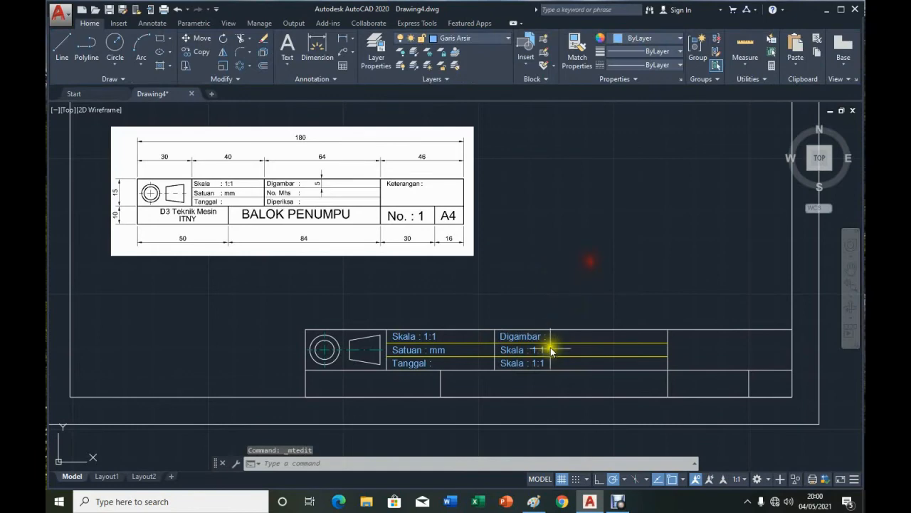
Replace the text in the middle row of the second text cell with "No. Mhs. :".
{"action": "double_click", "coordinate": [514, 350]}
{"action": "left_click_drag", "start_coordinate": [553, 350], "coordinate": [493, 353]}
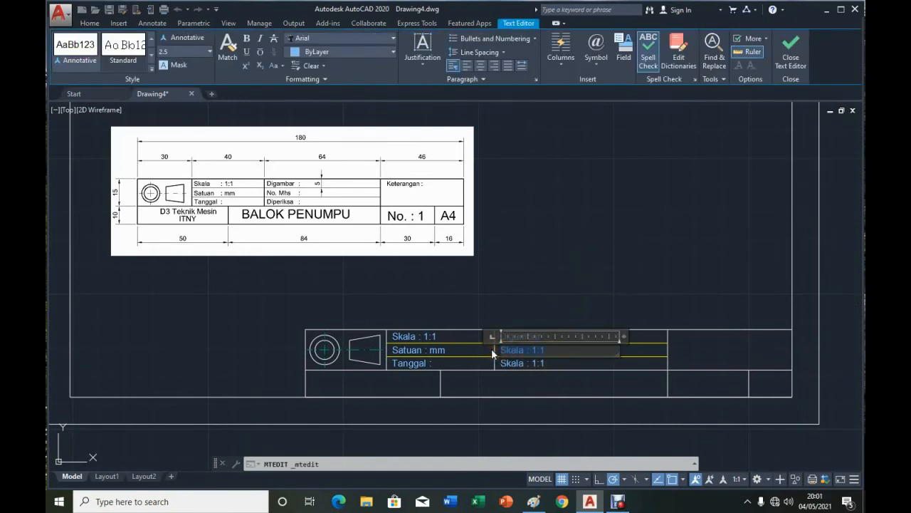
{"action": "type", "text": "No. Mhs. :"}
{"action": "left_click", "coordinate": [502, 331]}
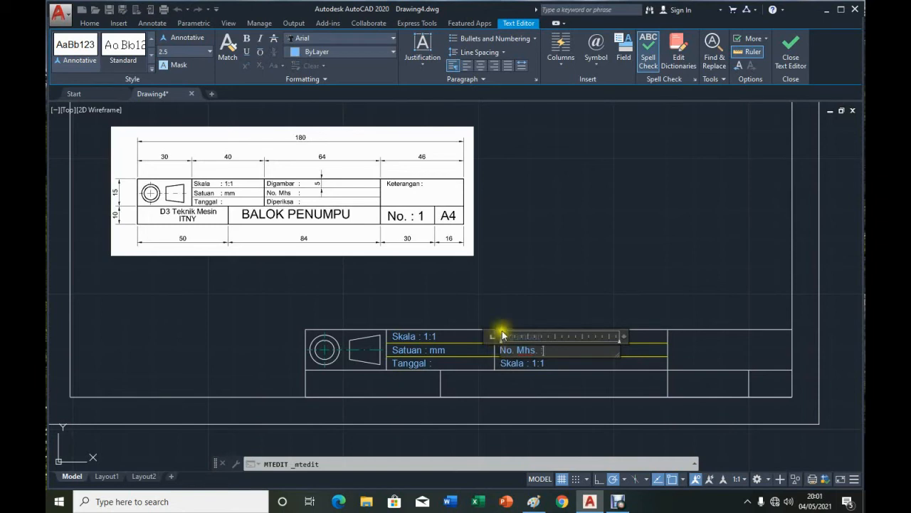
{"action": "left_click", "coordinate": [594, 217]}
Replace the text in the bottom row of the second text cell with "Diperiksa :".
{"action": "left_click", "coordinate": [518, 363]}
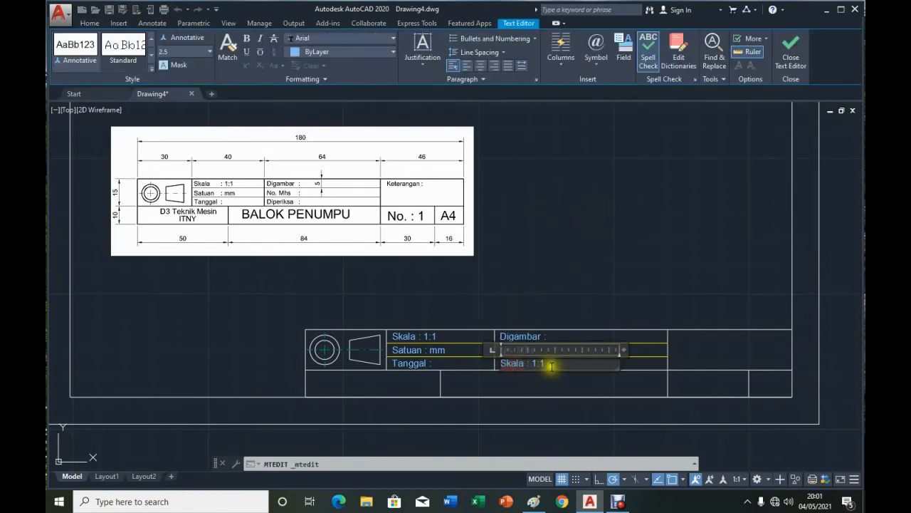
{"action": "left_click_drag", "start_coordinate": [552, 366], "coordinate": [484, 367]}
{"action": "type", "text": "Diperiksa :"}
{"action": "left_click", "coordinate": [584, 299]}
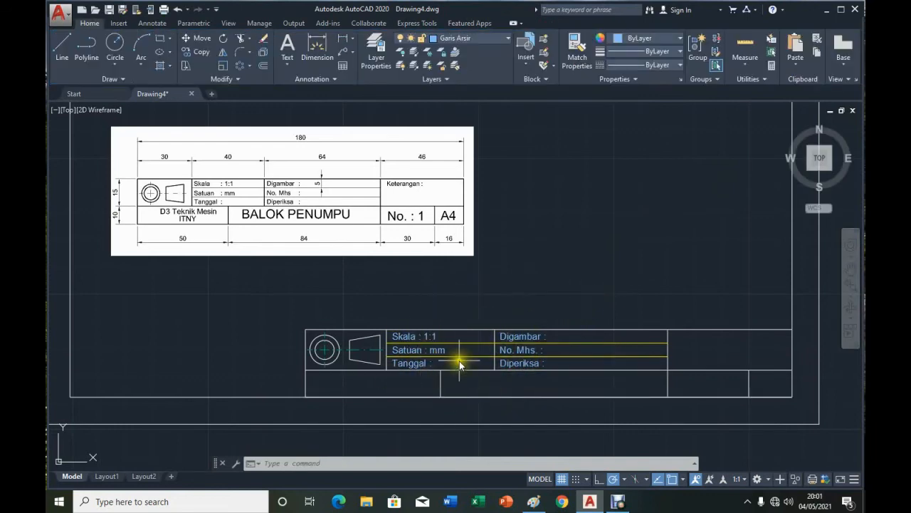
Insert a tab before the colon of "Skala : 1:1" and set its tab stop slightly beyond the colon of "Tanggal :".
{"action": "scroll", "coordinate": [456, 364], "scroll_direction": "up", "scroll_amount": 3}
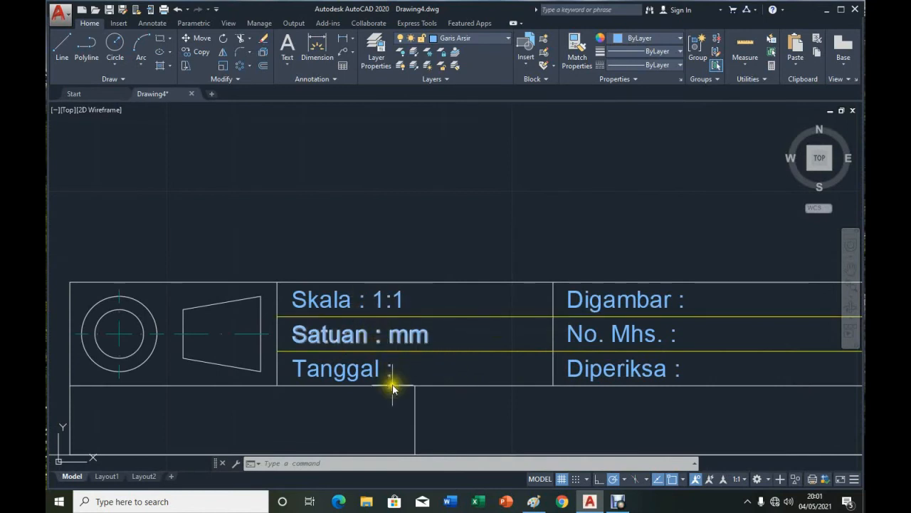
{"action": "left_click", "coordinate": [346, 305]}
{"action": "double_click", "coordinate": [346, 305]}
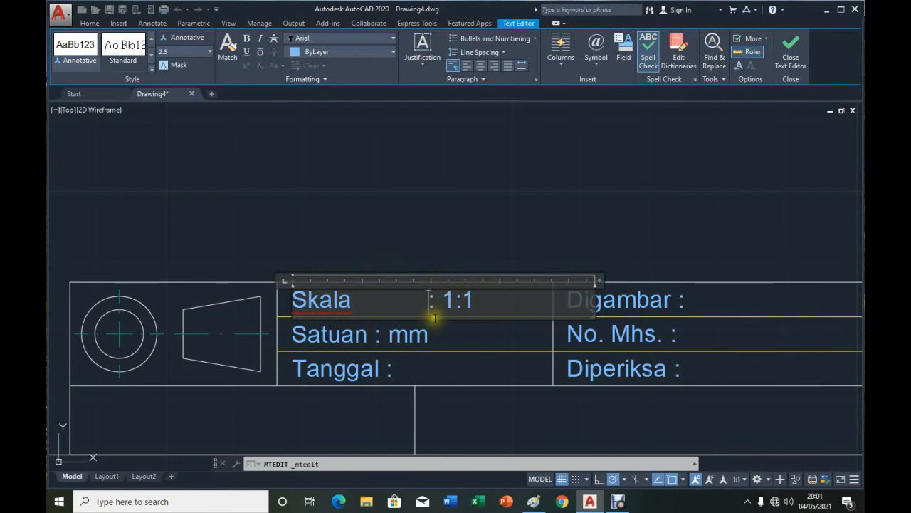
{"action": "key", "text": "BackSpace"}
{"action": "key", "text": "BackSpace"}
{"action": "key", "text": "BackSpace"}
{"action": "key", "text": "BackSpace"}
{"action": "key", "text": "BackSpace"}
{"action": "key", "text": "BackSpace"}
{"action": "key", "text": "BackSpace"}
{"action": "key", "text": "BackSpace"}
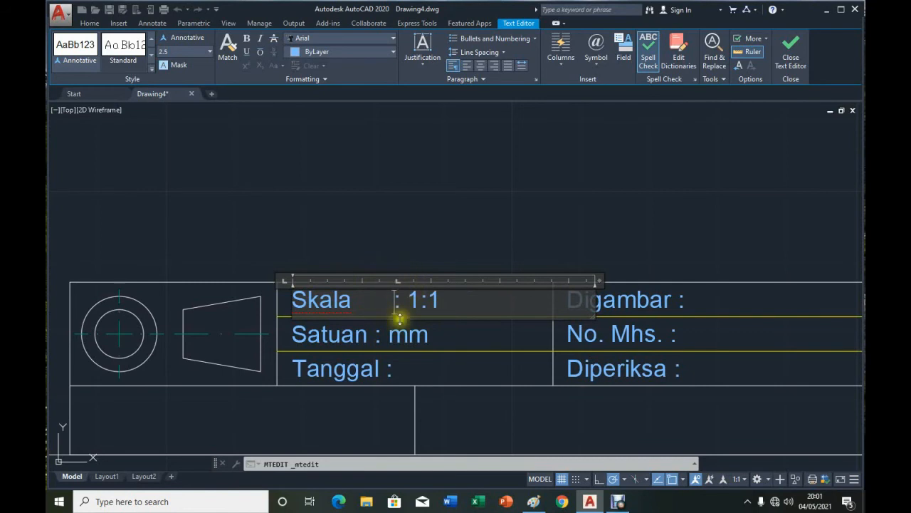
{"action": "left_click", "coordinate": [488, 217]}
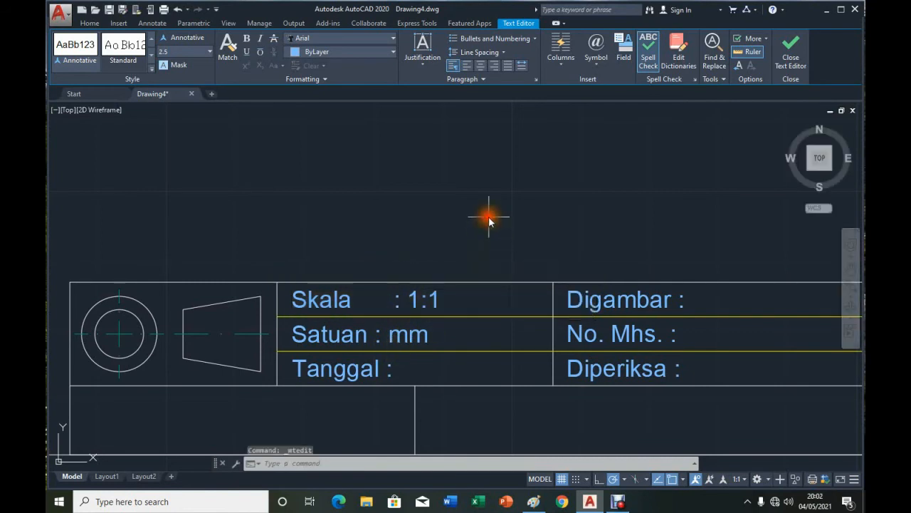
Align the colon of "Satuan : mm" with the Skala row's colon using a matching tab stop and a tab before the colon.
{"action": "double_click", "coordinate": [366, 340]}
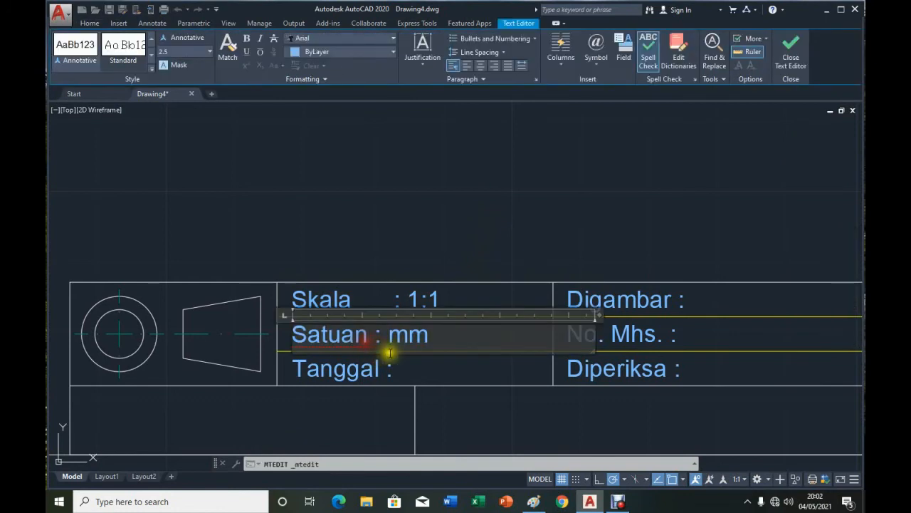
{"action": "left_click", "coordinate": [397, 314]}
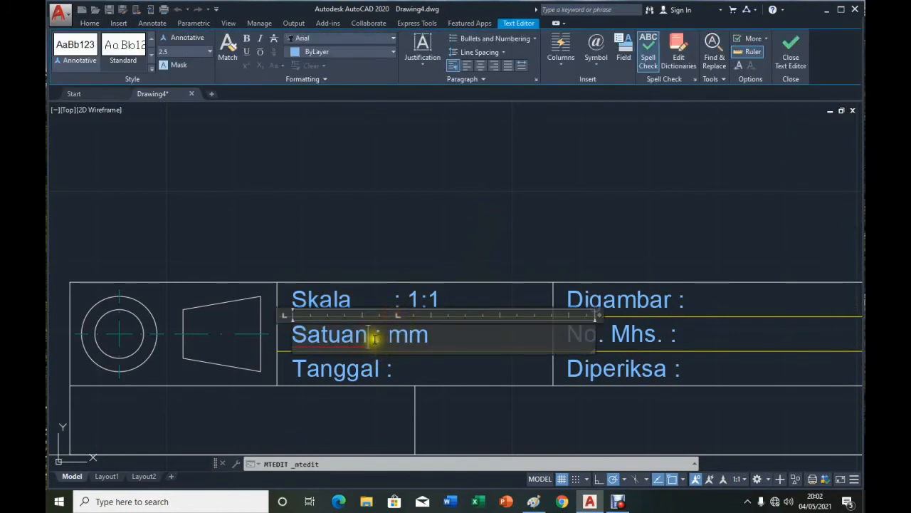
{"action": "left_click", "coordinate": [377, 336]}
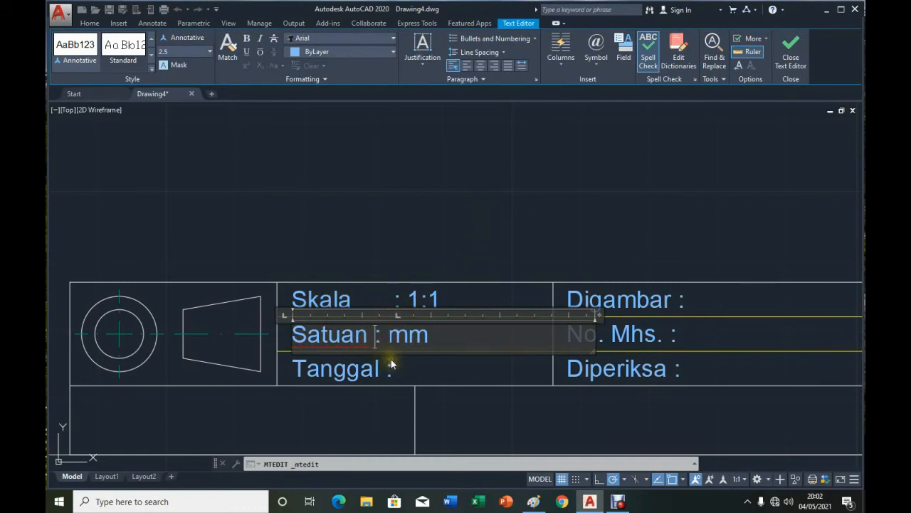
{"action": "key", "text": "Tab"}
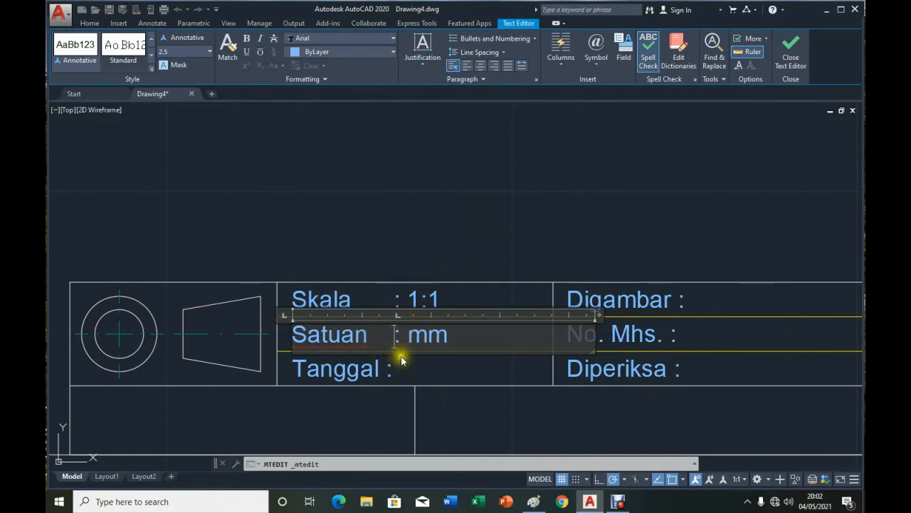
{"action": "left_click", "coordinate": [494, 216]}
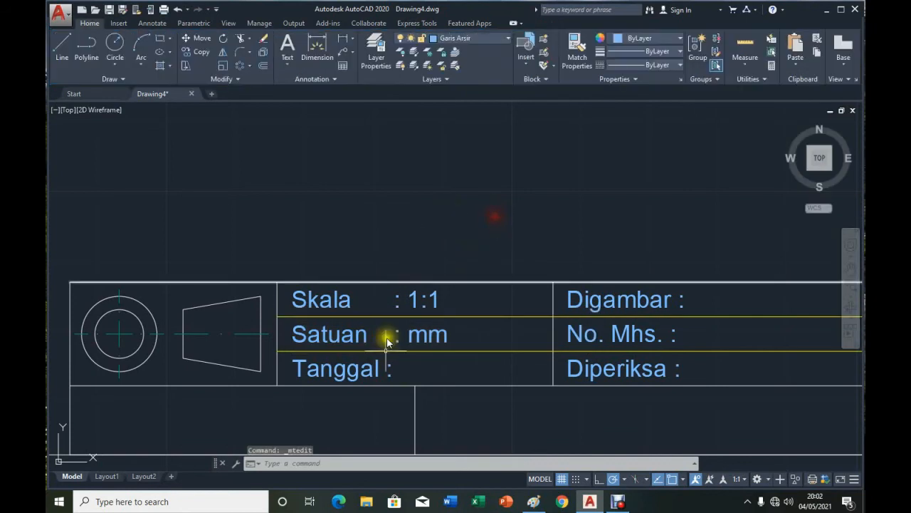
Align the colon of "Tanggal :" with the Skala and Satuan colons using a matching tab stop and a tab before the colon.
{"action": "double_click", "coordinate": [358, 375]}
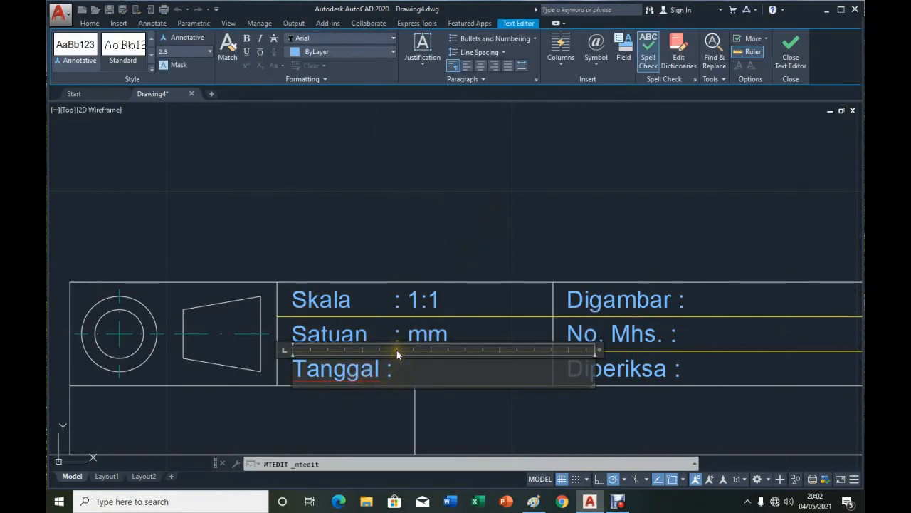
{"action": "left_click", "coordinate": [398, 351]}
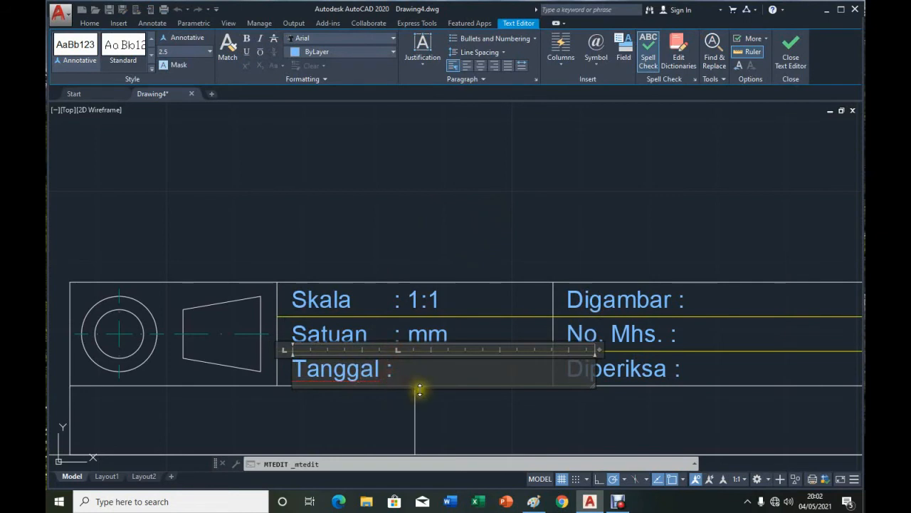
{"action": "left_click", "coordinate": [502, 228]}
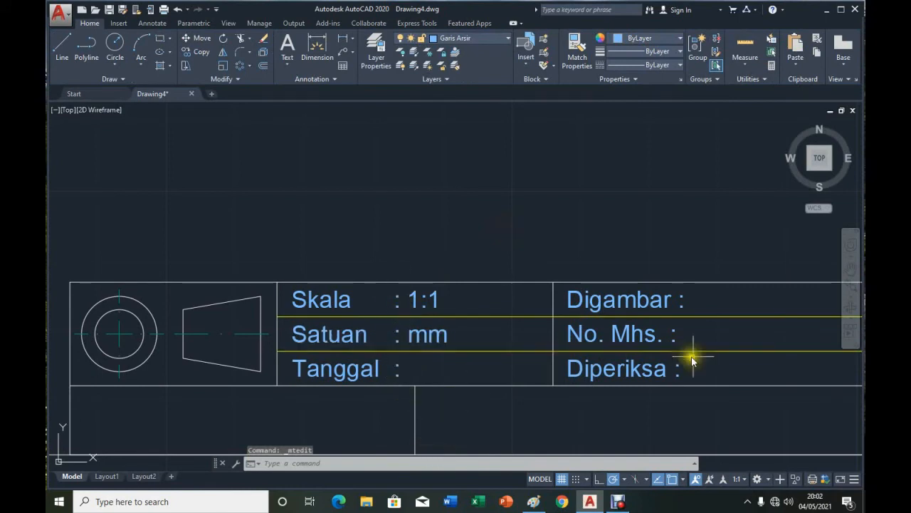
Set a tab stop slightly beyond the colon of "Digambar :" and put a tab before the colon.
{"action": "double_click", "coordinate": [652, 299]}
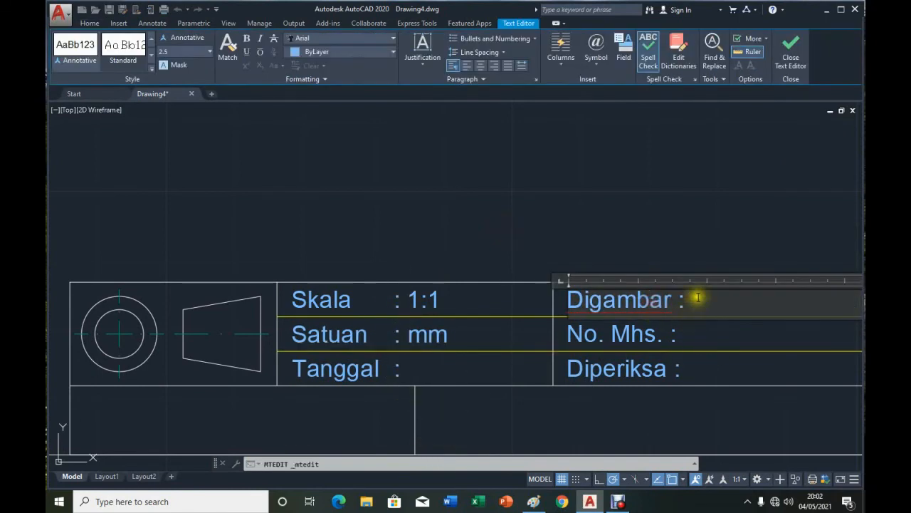
{"action": "left_click", "coordinate": [692, 304]}
{"action": "key", "text": "BackSpace"}
{"action": "key", "text": "BackSpace"}
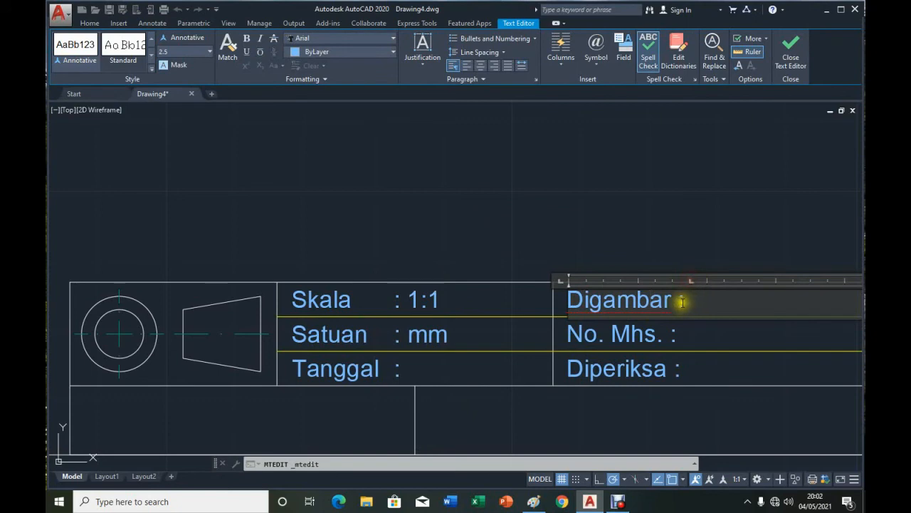
{"action": "type", "text": ":"}
{"action": "left_click", "coordinate": [691, 194]}
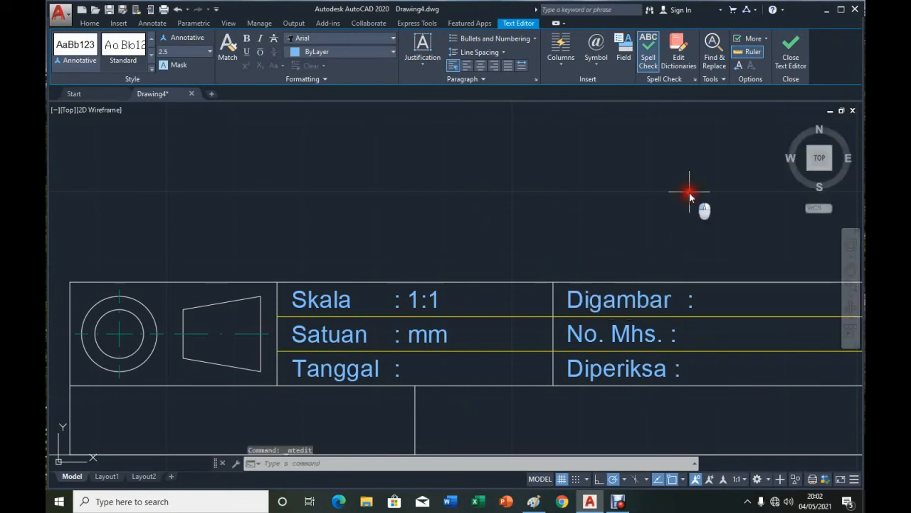
Align the colon of "No. Mhs. :" with the Digambar row's colon using a matching tab stop and a tab before the colon.
{"action": "double_click", "coordinate": [651, 340]}
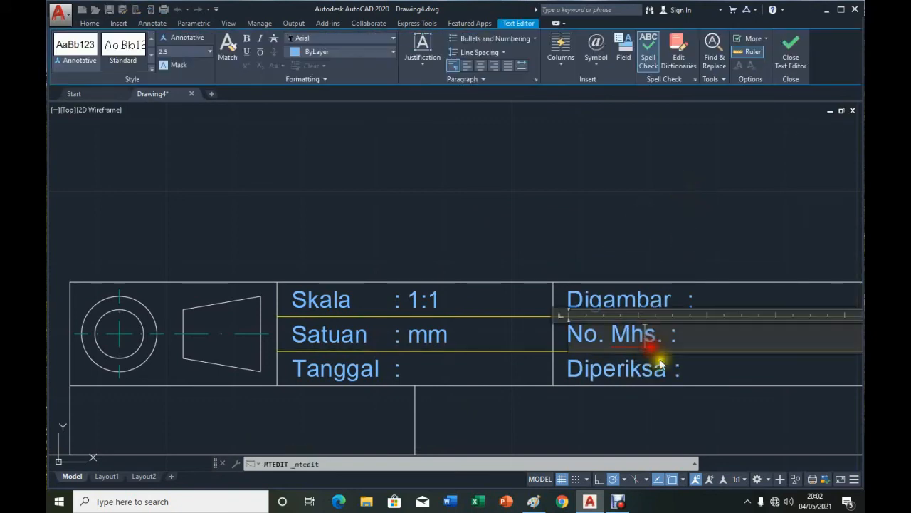
{"action": "left_click", "coordinate": [674, 336]}
{"action": "key", "text": "BackSpace"}
{"action": "key", "text": "BackSpace"}
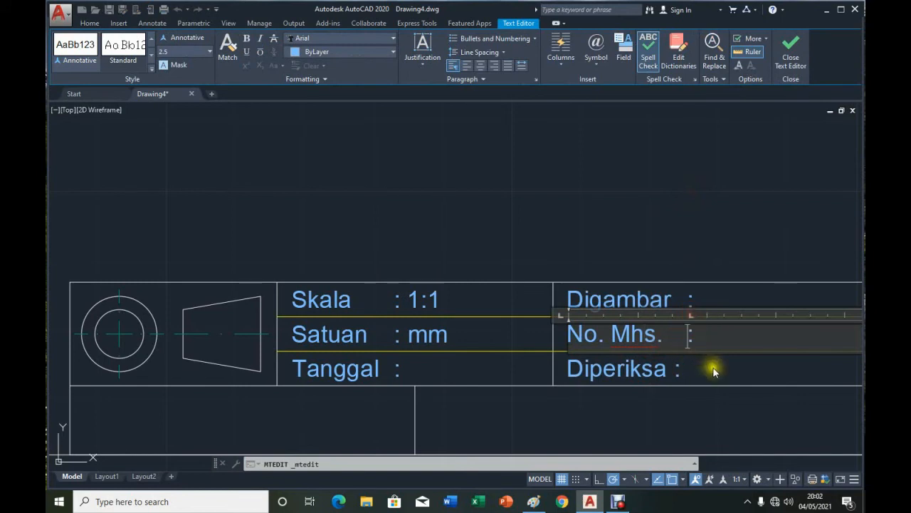
{"action": "left_click", "coordinate": [703, 211]}
Align the colon of "Diperiksa :" with the two rows above using a matching tab stop and a tab before the colon.
{"action": "double_click", "coordinate": [662, 368]}
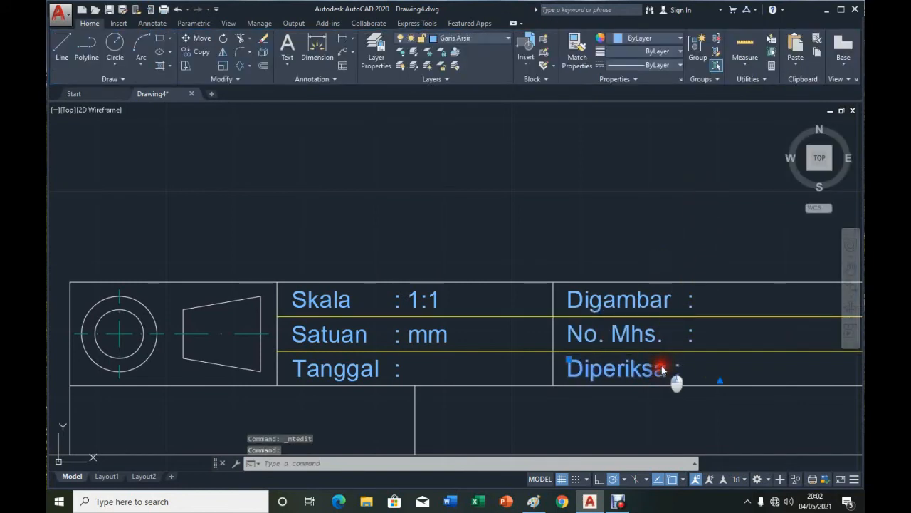
{"action": "left_click", "coordinate": [691, 350]}
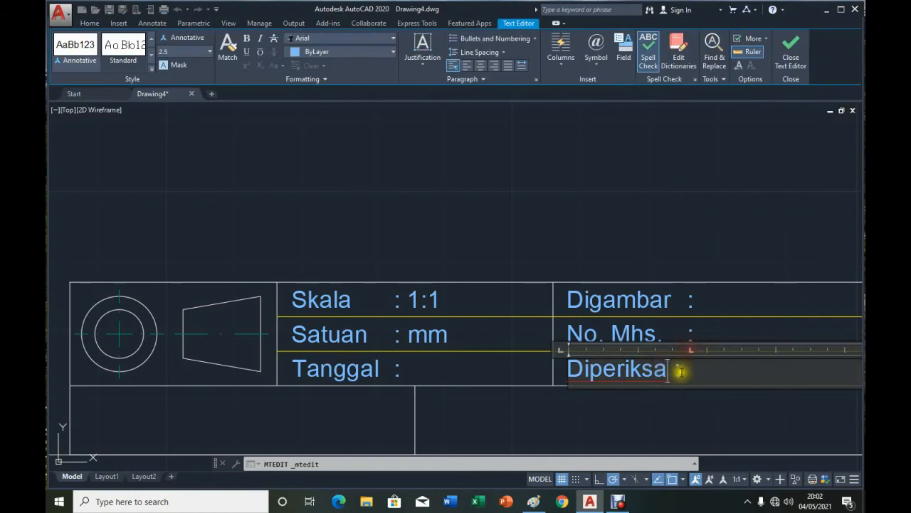
{"action": "left_click", "coordinate": [676, 372]}
{"action": "key", "text": "Tab"}
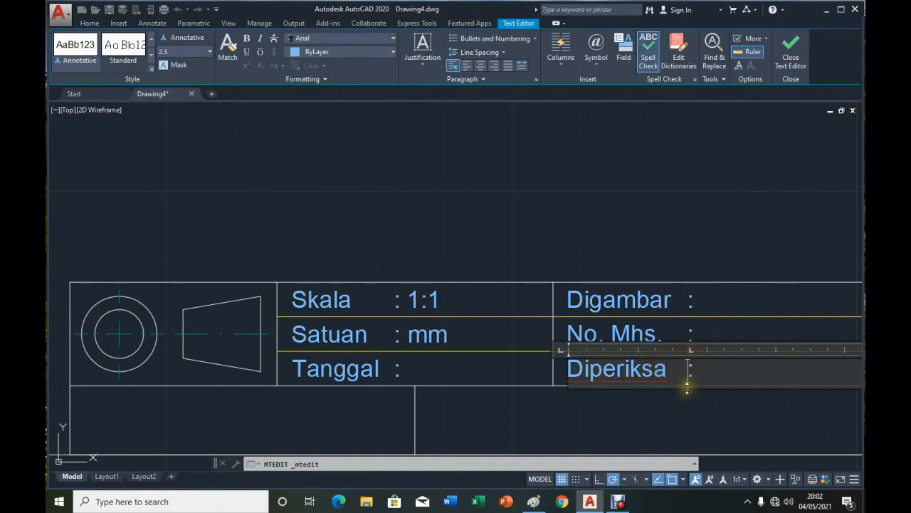
{"action": "left_click", "coordinate": [596, 208]}
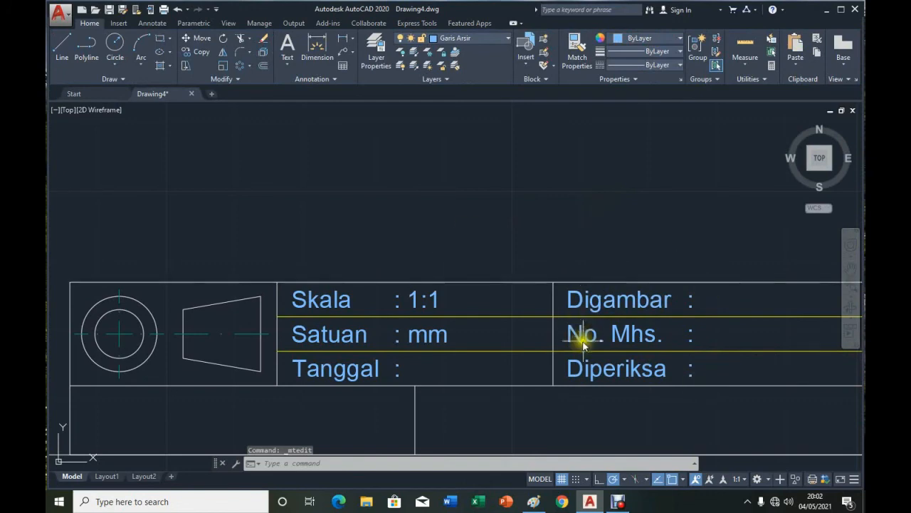
Copy the "Skala : 1:1" text into the four bottom-row cells and the empty upper-right cell of the title block.
{"action": "left_click", "coordinate": [851, 291]}
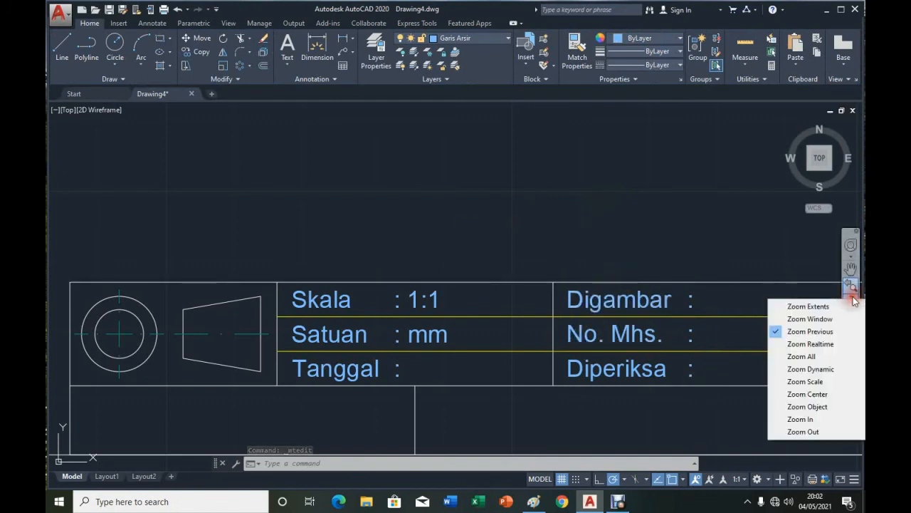
{"action": "left_click", "coordinate": [838, 332]}
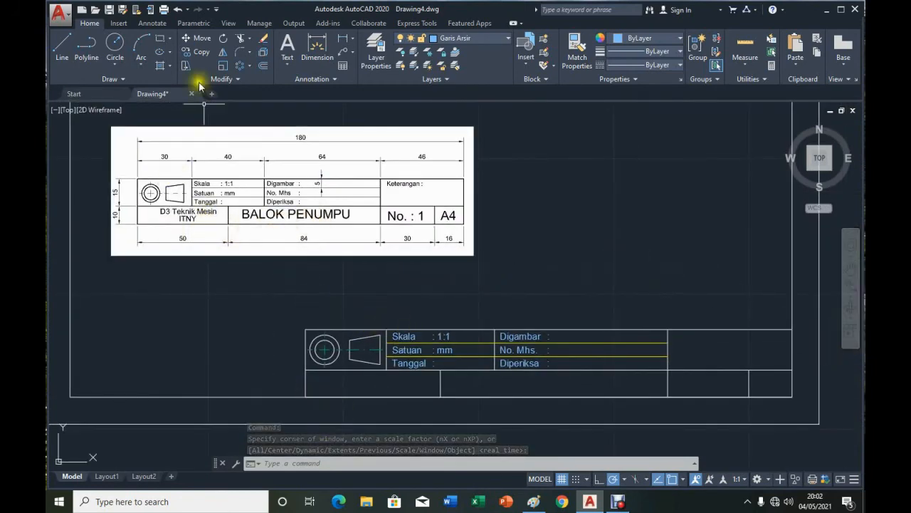
{"action": "left_click", "coordinate": [199, 51]}
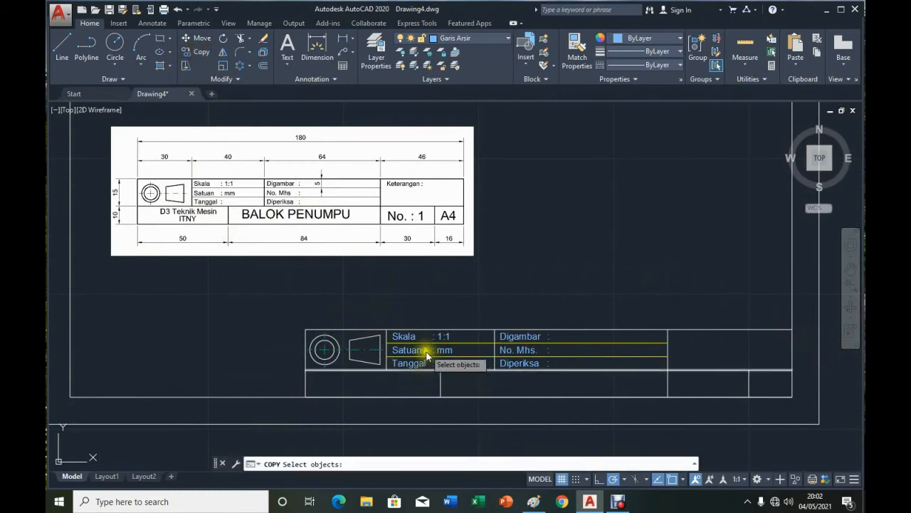
{"action": "left_click", "coordinate": [412, 336]}
{"action": "key", "text": "Return"}
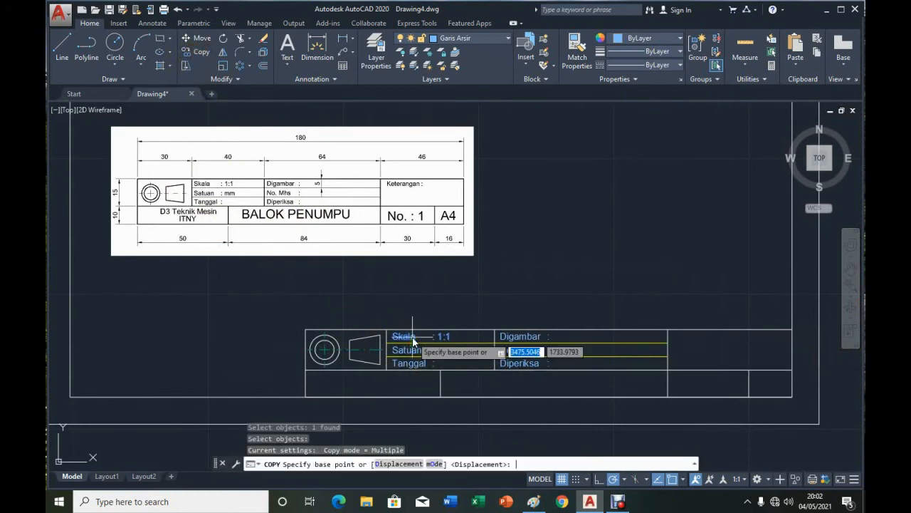
{"action": "left_click", "coordinate": [390, 342]}
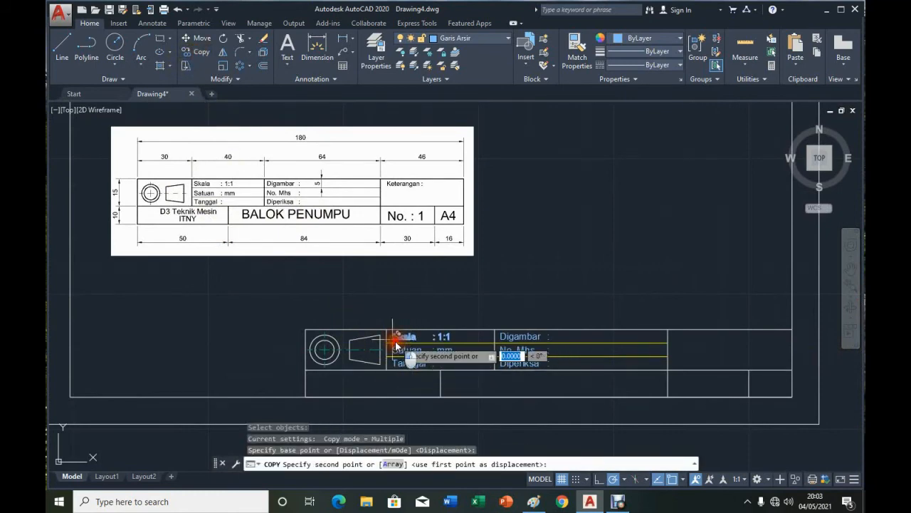
{"action": "left_click", "coordinate": [338, 388]}
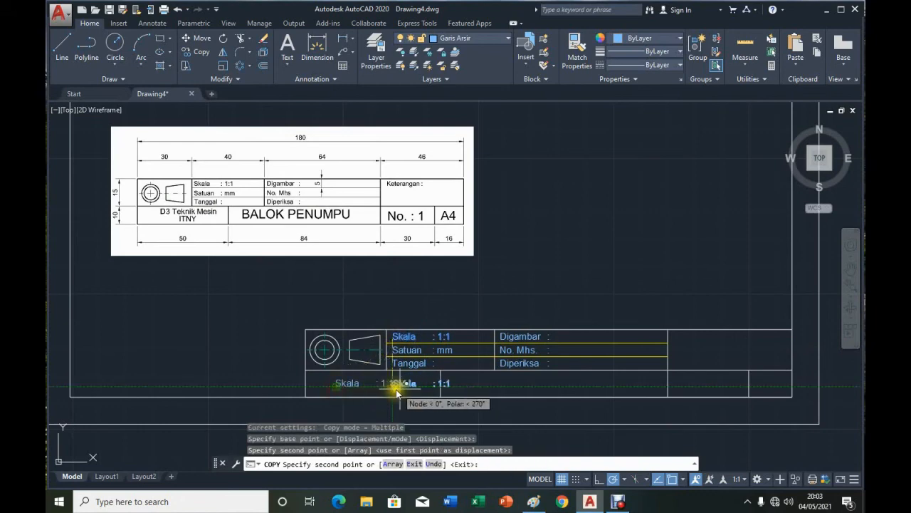
{"action": "left_click", "coordinate": [506, 390]}
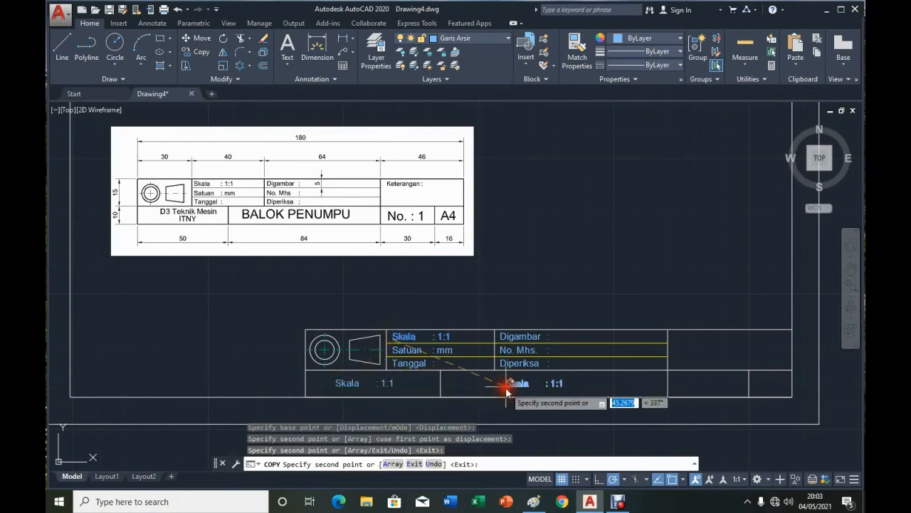
{"action": "left_click", "coordinate": [678, 345]}
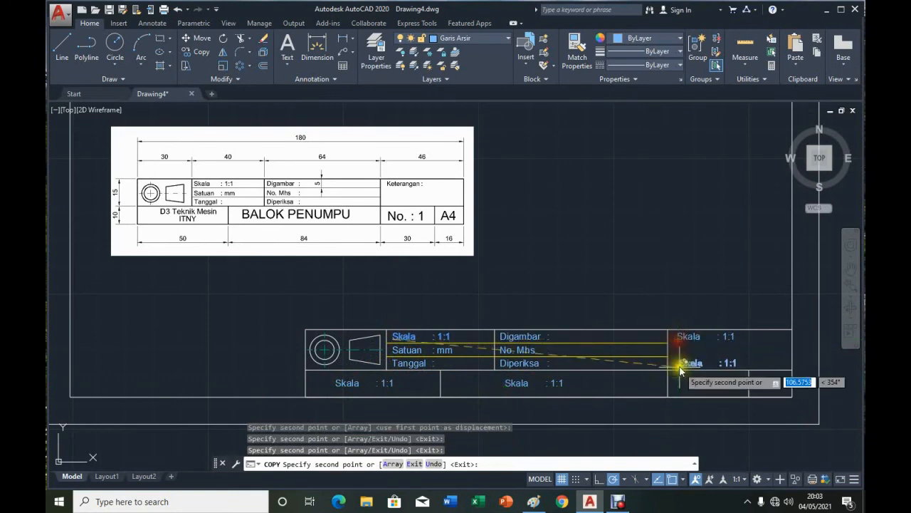
{"action": "left_click", "coordinate": [680, 388]}
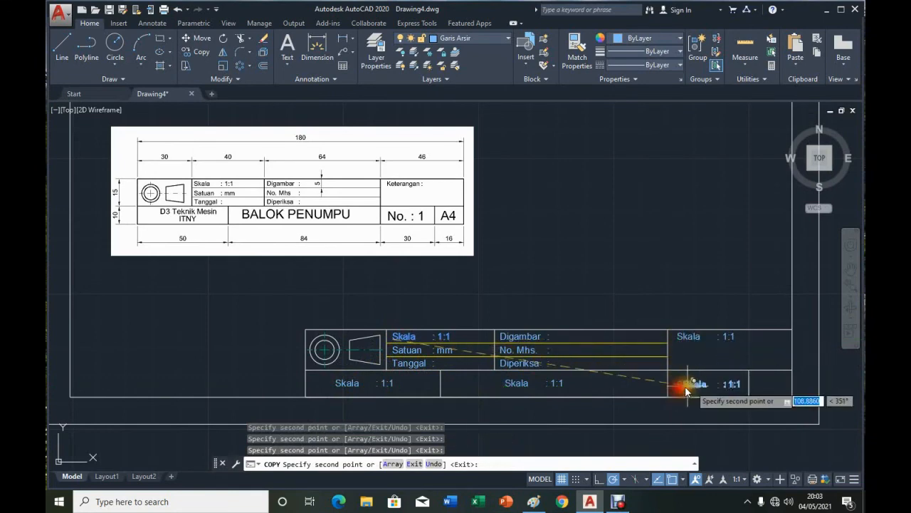
{"action": "left_click", "coordinate": [756, 388]}
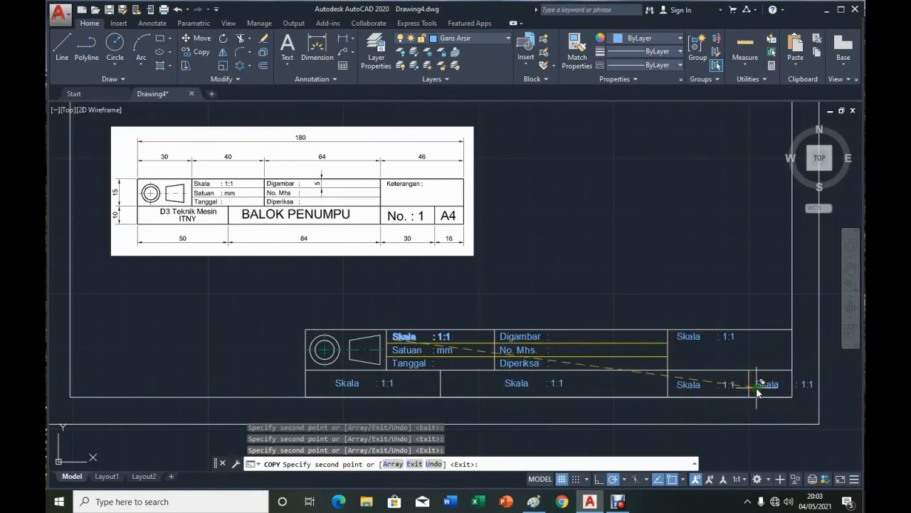
{"action": "key", "text": "Return"}
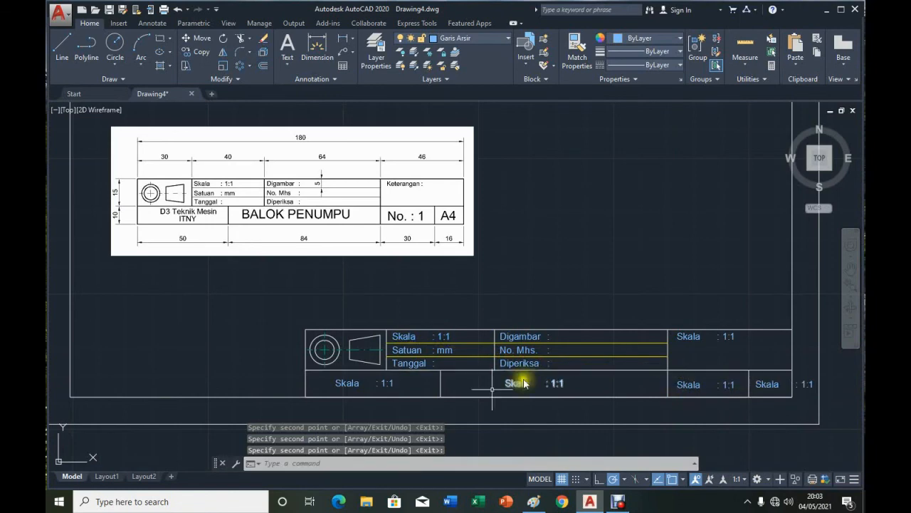
Replace the text in the first bottom-row cell with "D3 Teknik Mesin" and "ITNY" on two lines, and centre both lines.
{"action": "double_click", "coordinate": [354, 384]}
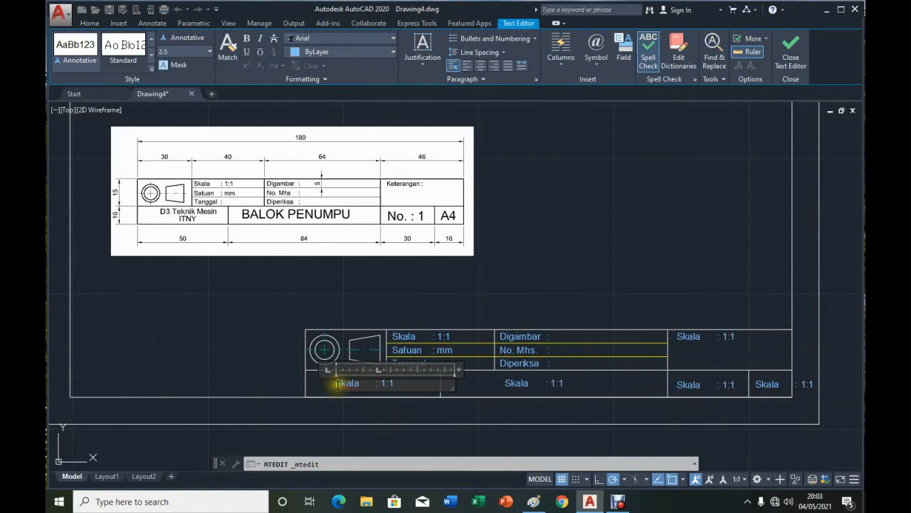
{"action": "left_click_drag", "start_coordinate": [338, 384], "coordinate": [418, 387]}
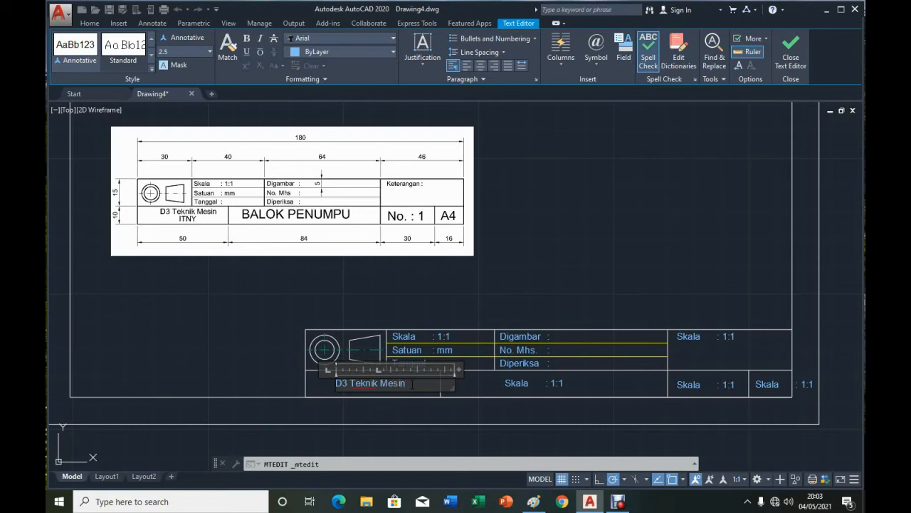
{"action": "key", "text": "Return"}
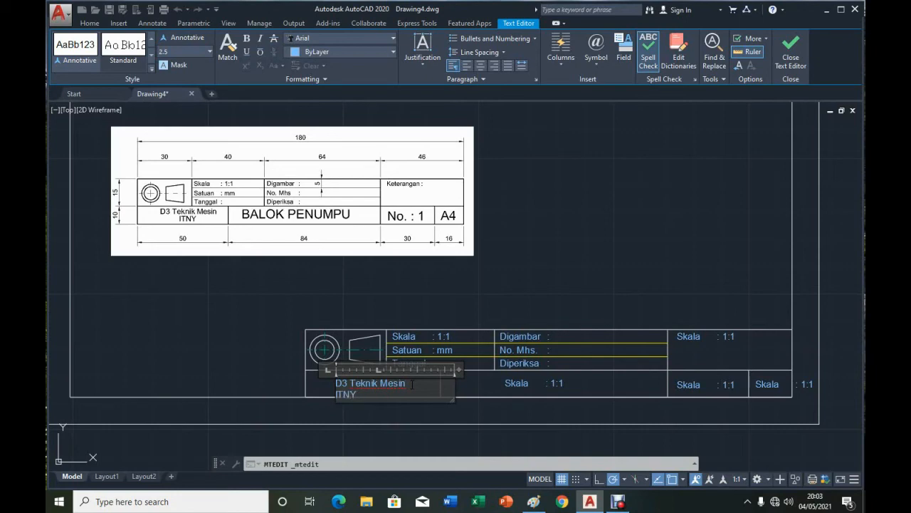
{"action": "left_click_drag", "start_coordinate": [359, 394], "coordinate": [334, 381]}
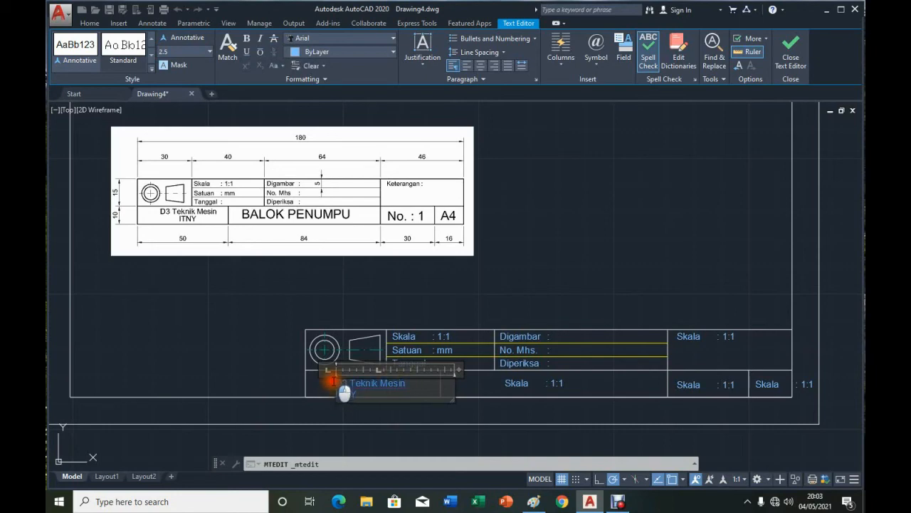
{"action": "left_click", "coordinate": [482, 67]}
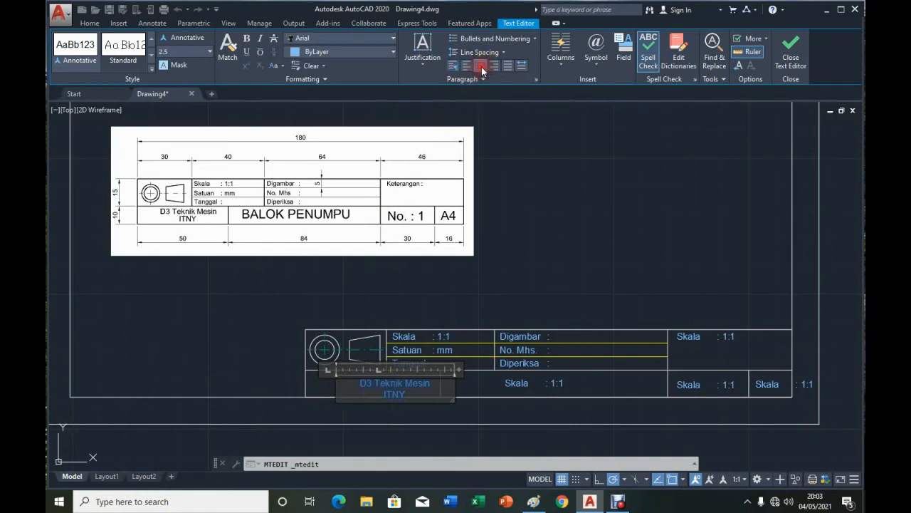
{"action": "left_click", "coordinate": [789, 58]}
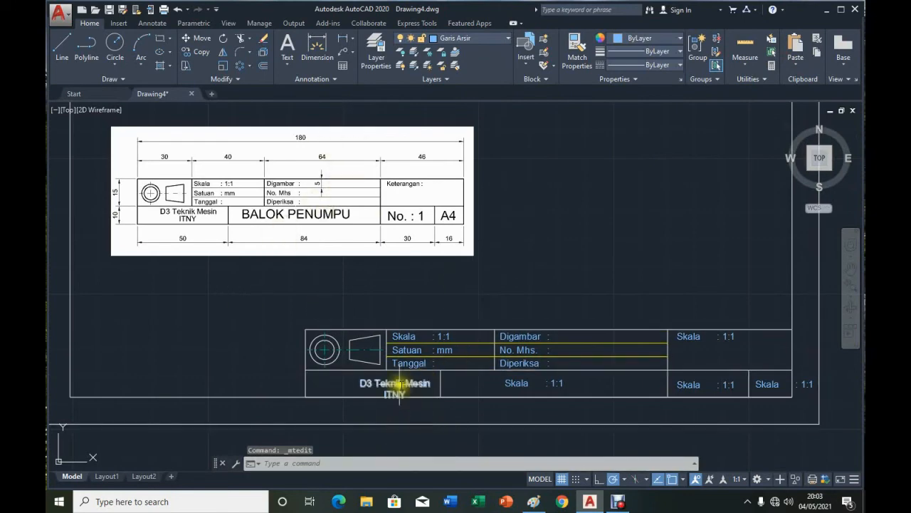
Move the "D3 Teknik Mesin ITNY" text up and left to the middle of its title block cell.
{"action": "scroll", "coordinate": [409, 397], "scroll_direction": "up", "scroll_amount": 2}
{"action": "scroll", "coordinate": [409, 397], "scroll_direction": "up", "scroll_amount": 2}
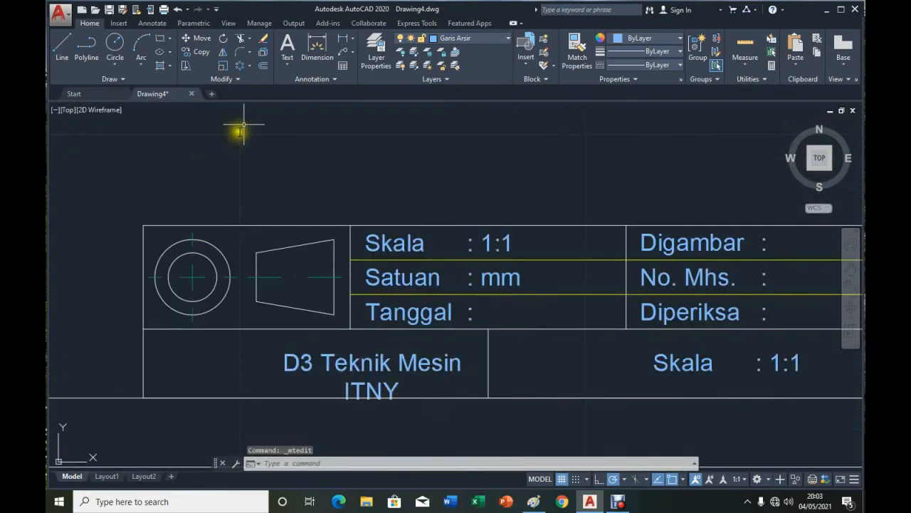
{"action": "left_click", "coordinate": [202, 43]}
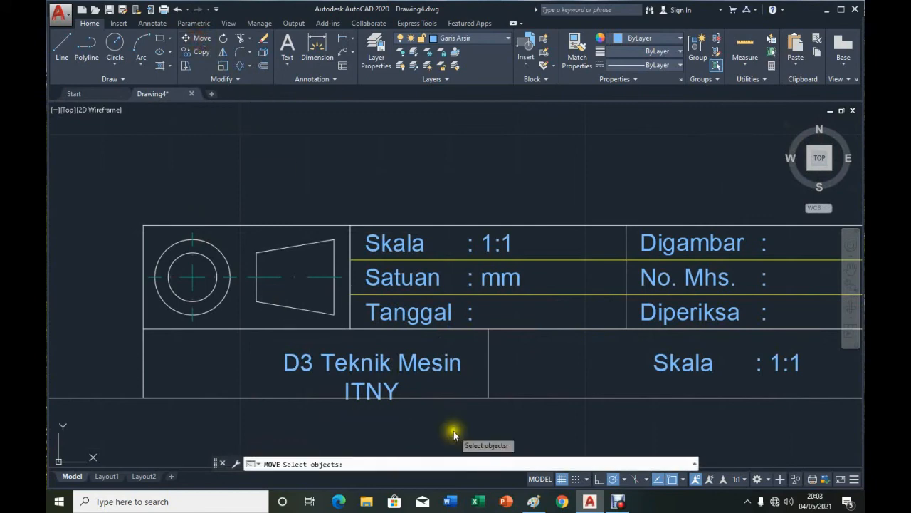
{"action": "left_click", "coordinate": [438, 373]}
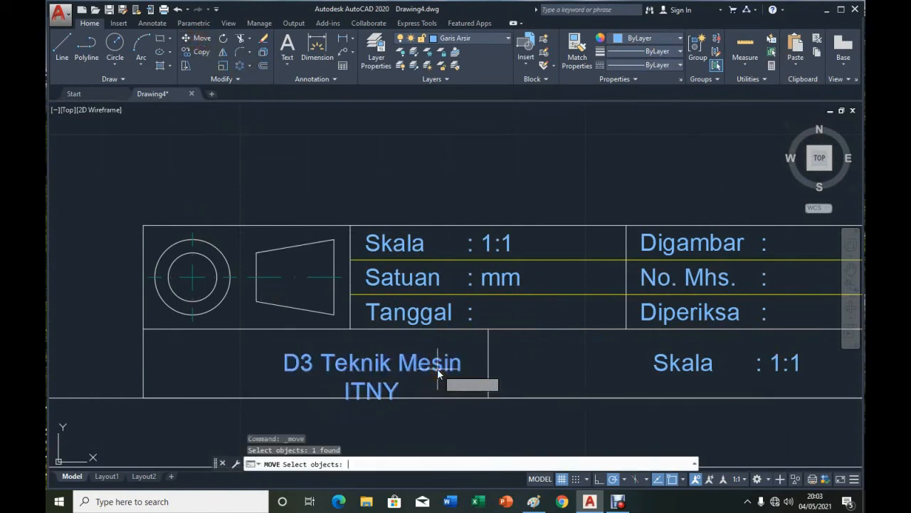
{"action": "key", "text": "Return"}
{"action": "left_click", "coordinate": [525, 353]}
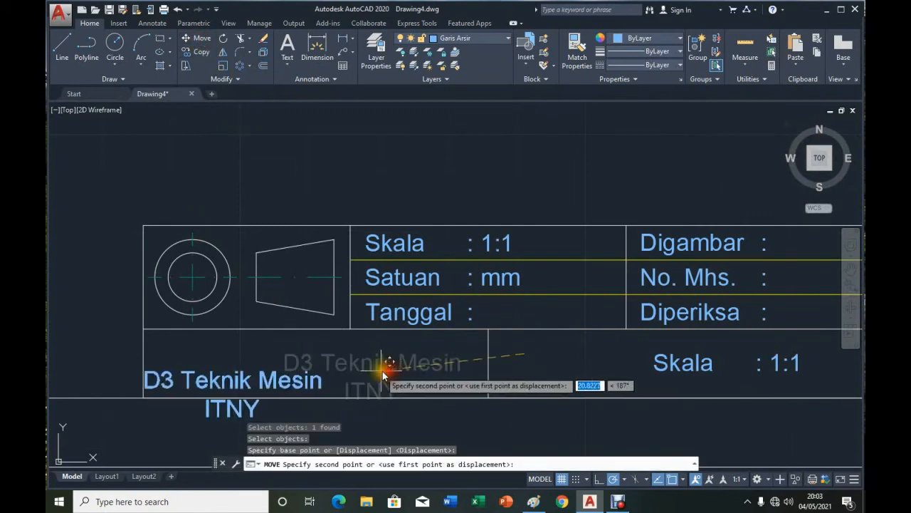
{"action": "left_click", "coordinate": [462, 345]}
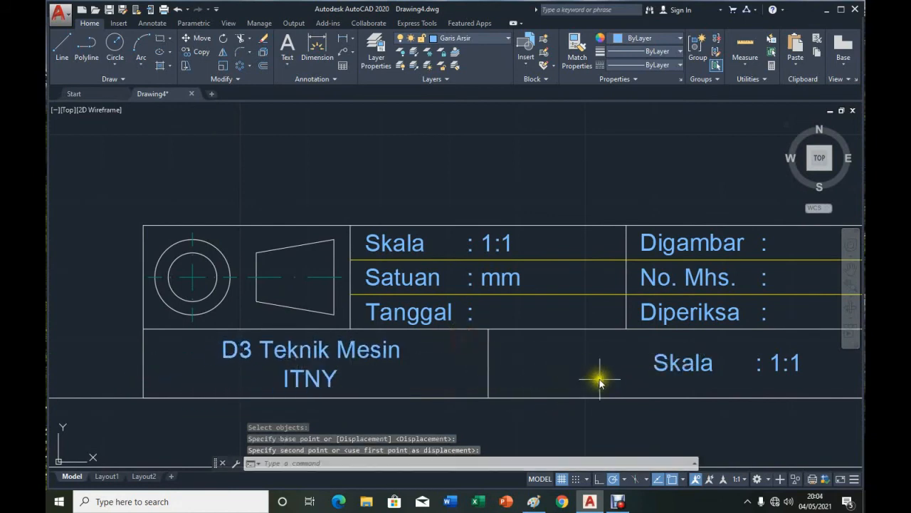
{"action": "left_click", "coordinate": [709, 349]}
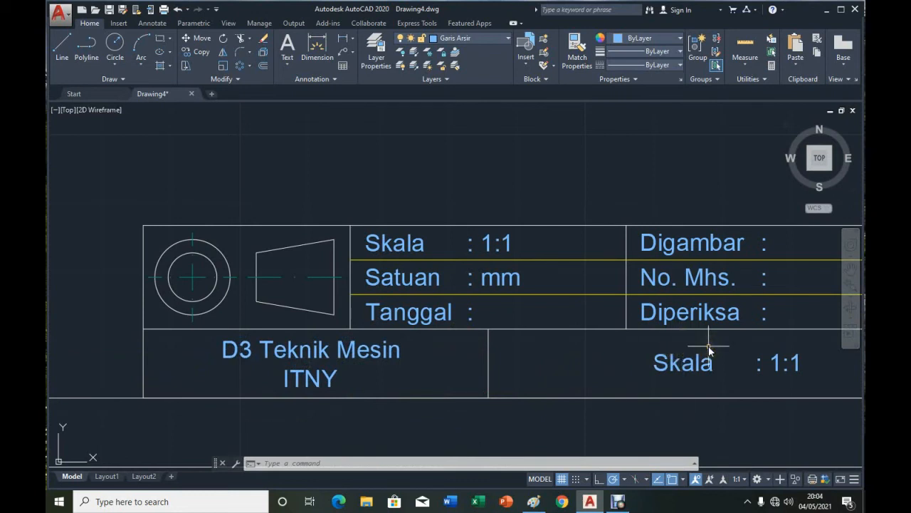
Replace the "Skala : 1:1" text in the second bottom-row cell of the title block with "BALOK PENUMPU".
{"action": "mouse_move", "coordinate": [709, 346]}
{"action": "middle_mouse_down"}
{"action": "mouse_move", "coordinate": [353, 349]}
{"action": "mouse_move", "coordinate": [364, 350]}
{"action": "middle_mouse_up"}
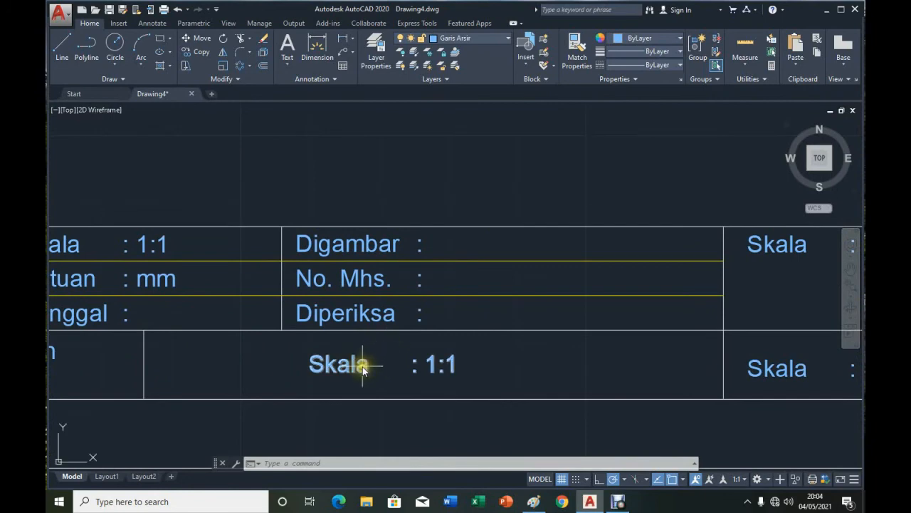
{"action": "double_click", "coordinate": [364, 378]}
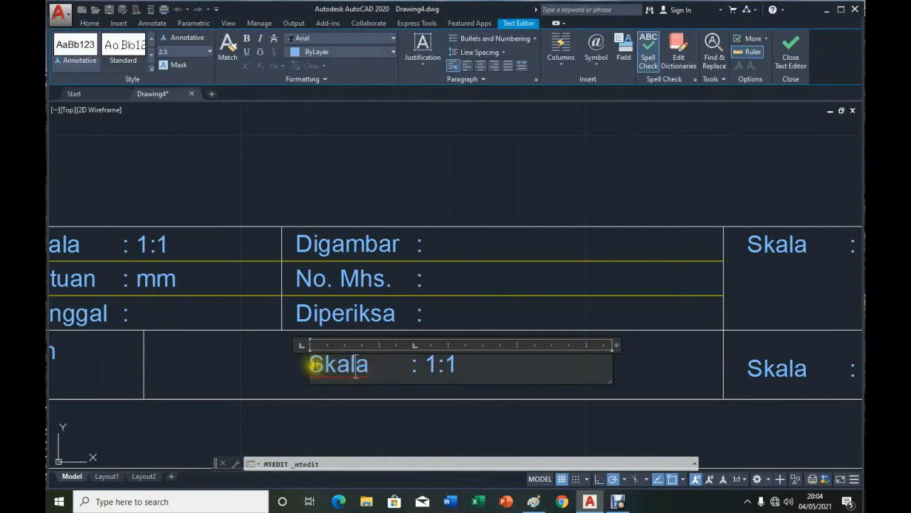
{"action": "left_click_drag", "start_coordinate": [313, 367], "coordinate": [482, 364]}
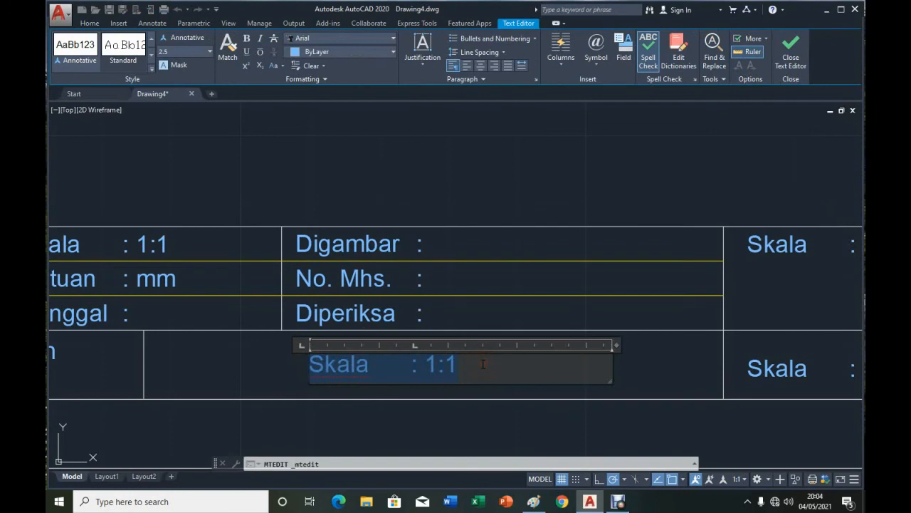
{"action": "type", "text": "BALOK PENU"}
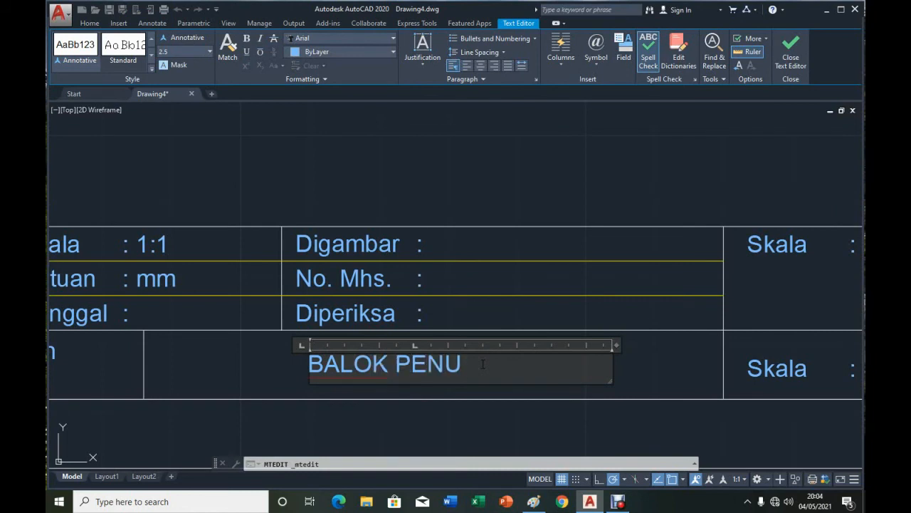
{"action": "type", "text": "MPU"}
Set the "BALOK PENUMPU" text height to 5 and widen its text box until the title fits on one line.
{"action": "left_click_drag", "start_coordinate": [521, 366], "coordinate": [298, 385]}
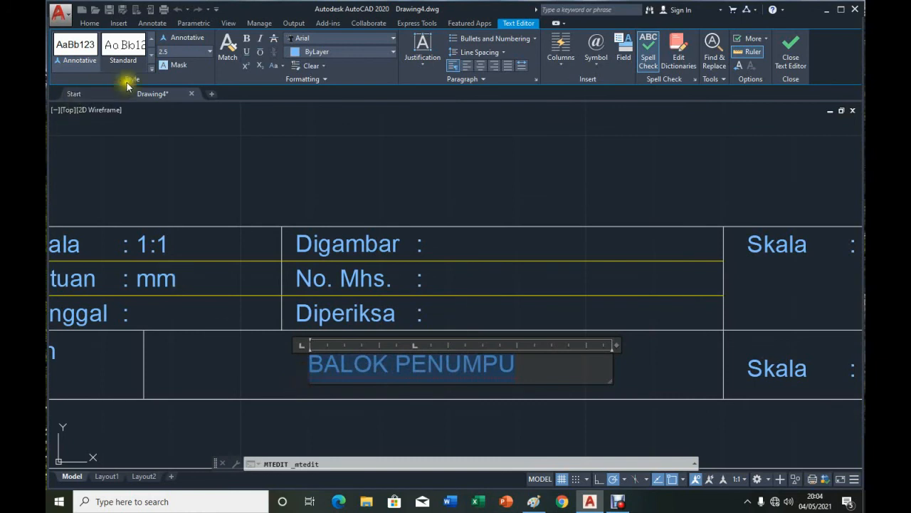
{"action": "left_click", "coordinate": [171, 52]}
{"action": "key", "text": "Return"}
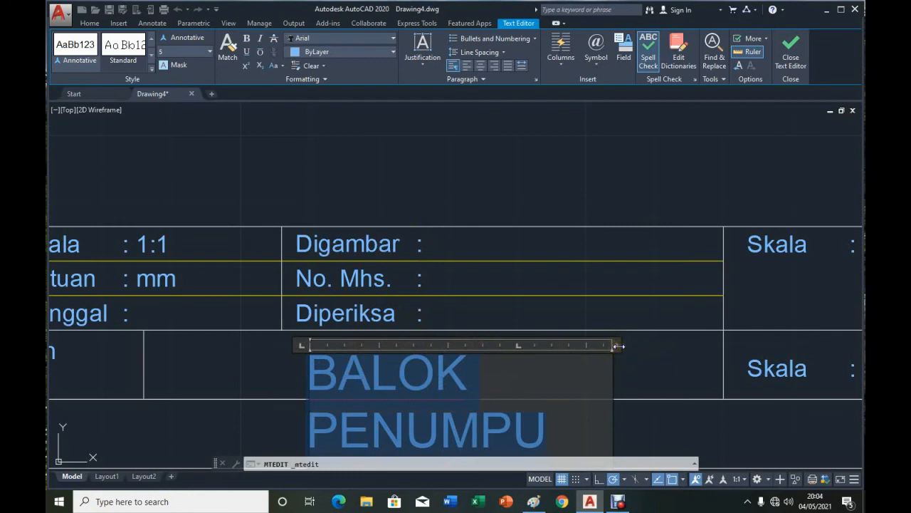
{"action": "left_click_drag", "start_coordinate": [618, 346], "coordinate": [789, 344]}
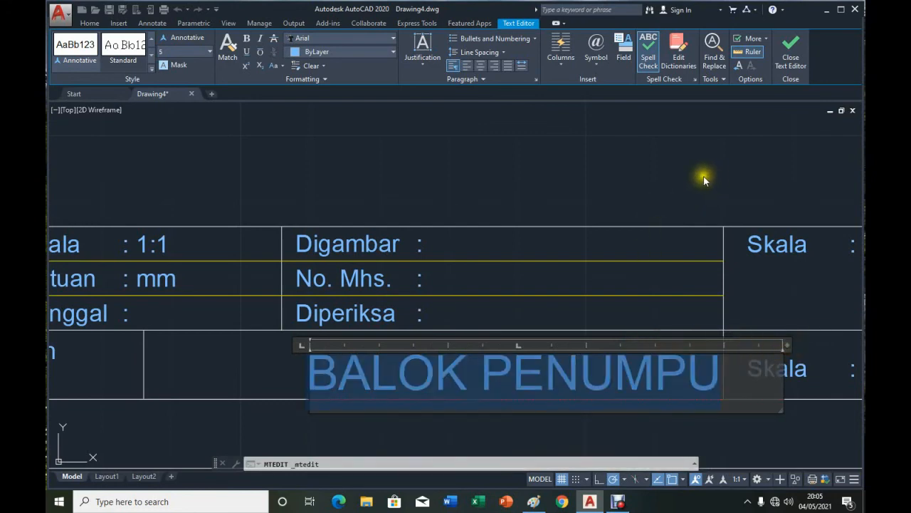
{"action": "left_click", "coordinate": [641, 189]}
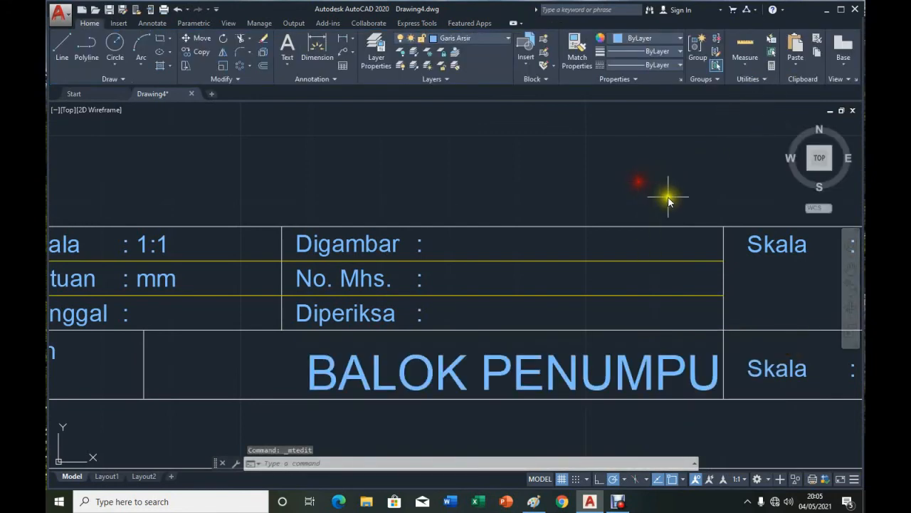
Move the "BALOK PENUMPU" text left and slightly up to the middle of its title block cell.
{"action": "left_click", "coordinate": [200, 44]}
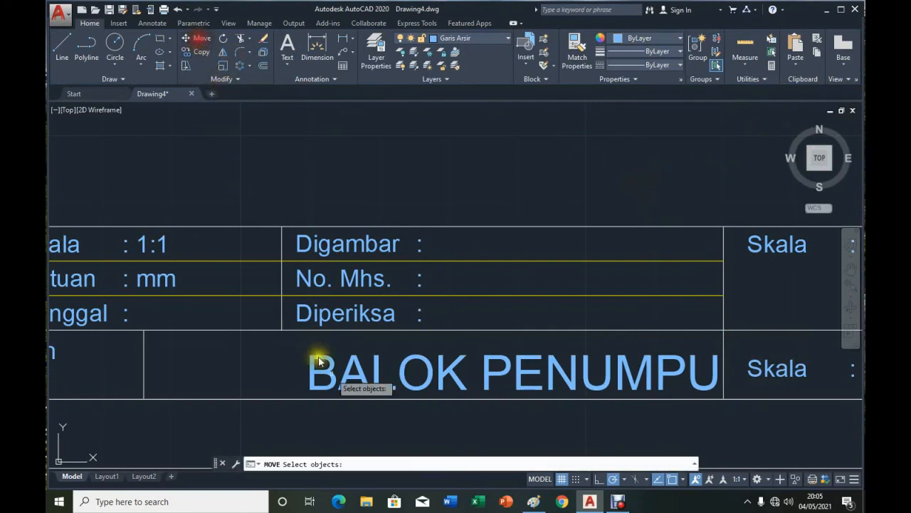
{"action": "left_click", "coordinate": [535, 375]}
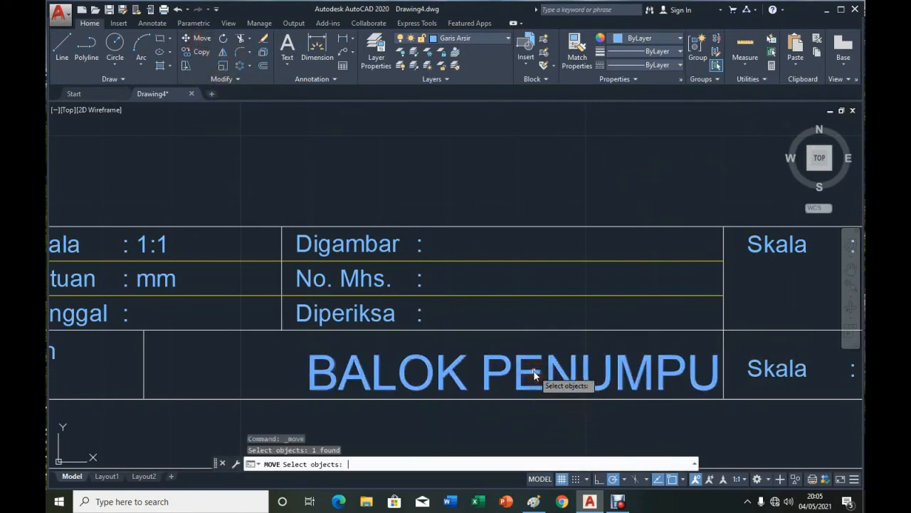
{"action": "key", "text": "Return"}
{"action": "left_click", "coordinate": [528, 376]}
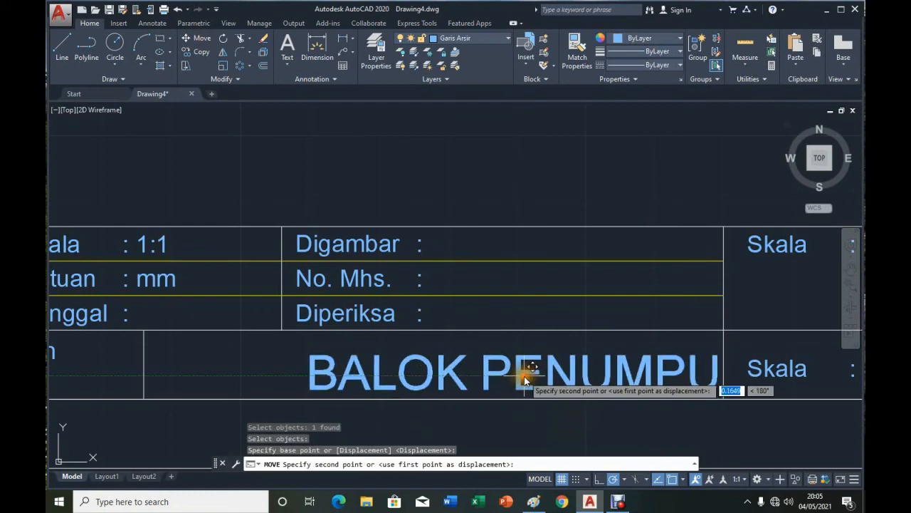
{"action": "left_click", "coordinate": [432, 370]}
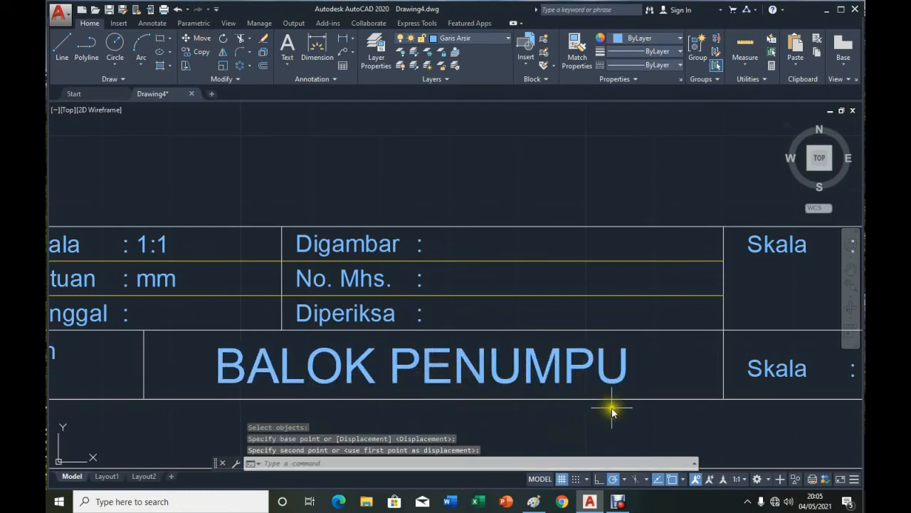
Replace the "Skala : 1:1" text in the upper-right cell of the title block with "Keterangan :".
{"action": "left_click", "coordinate": [851, 293]}
{"action": "left_click", "coordinate": [825, 331]}
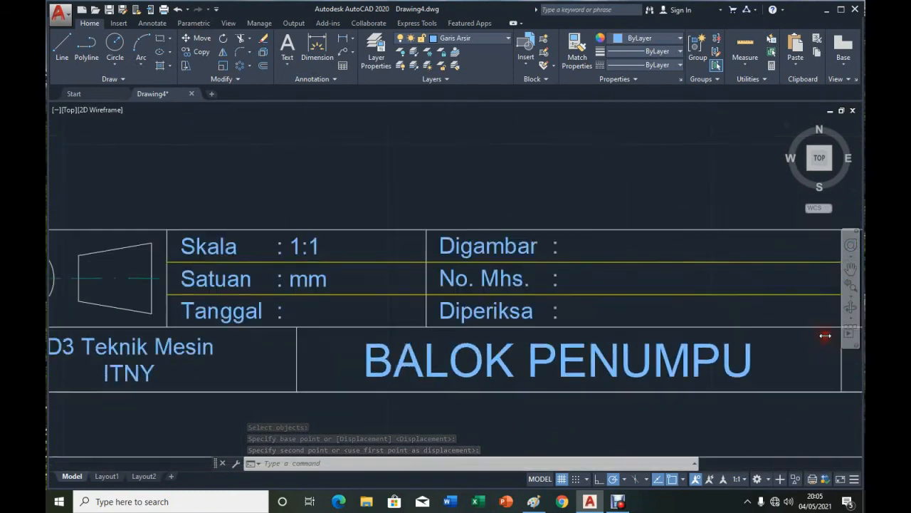
{"action": "left_click", "coordinate": [851, 299]}
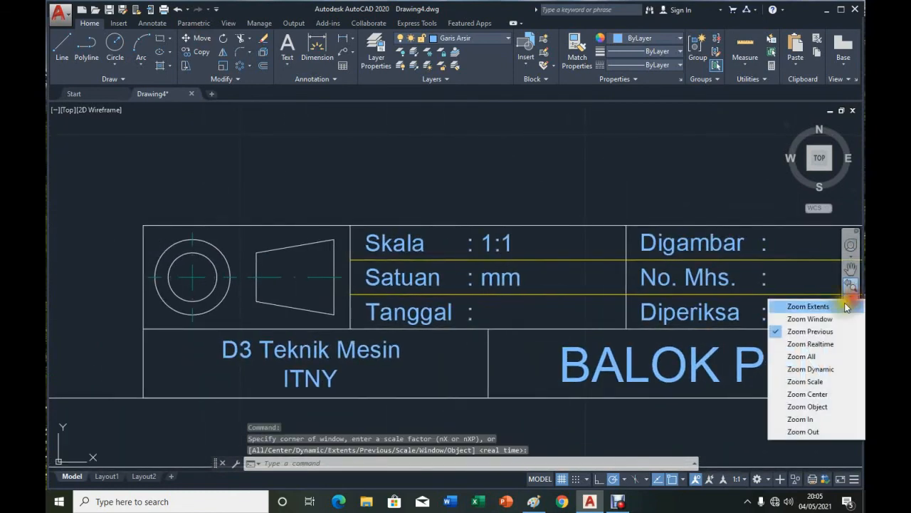
{"action": "left_click", "coordinate": [826, 328]}
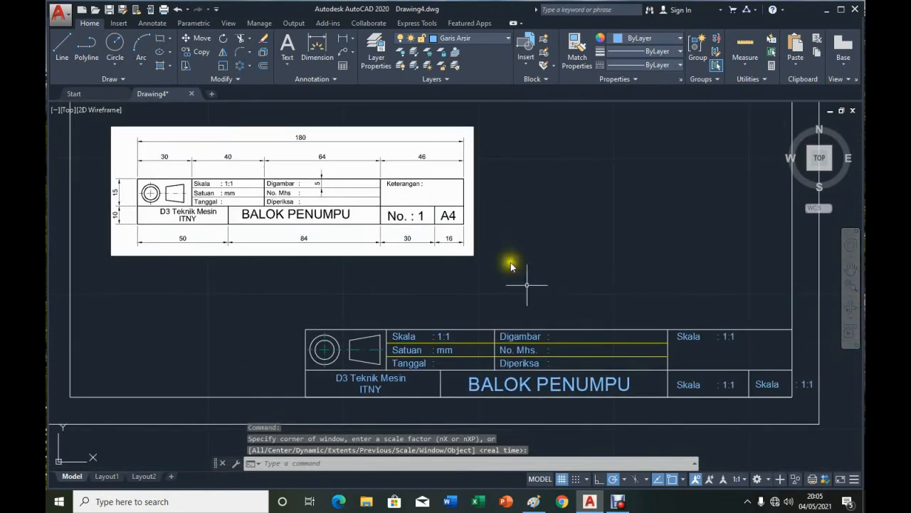
{"action": "left_click", "coordinate": [692, 341]}
{"action": "double_click", "coordinate": [693, 341]}
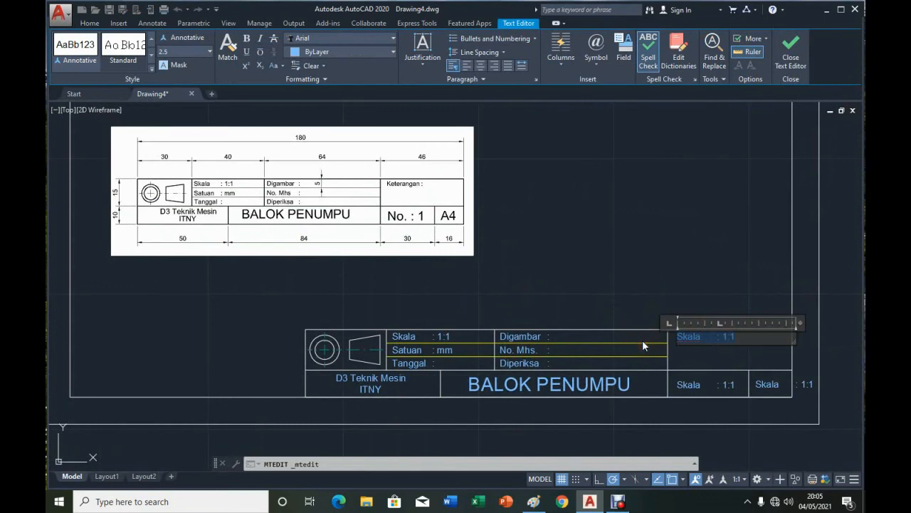
{"action": "type", "text": "Keter"}
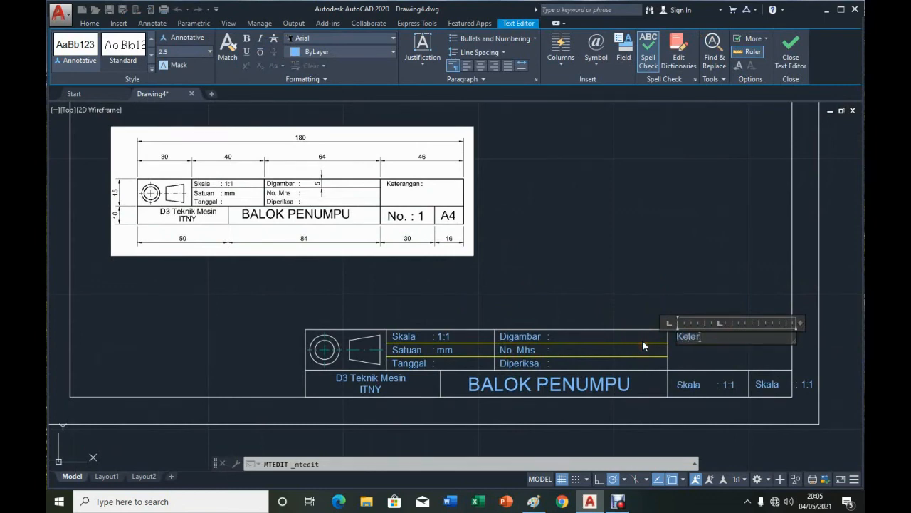
{"action": "type", "text": "angan :"}
{"action": "left_click", "coordinate": [659, 246]}
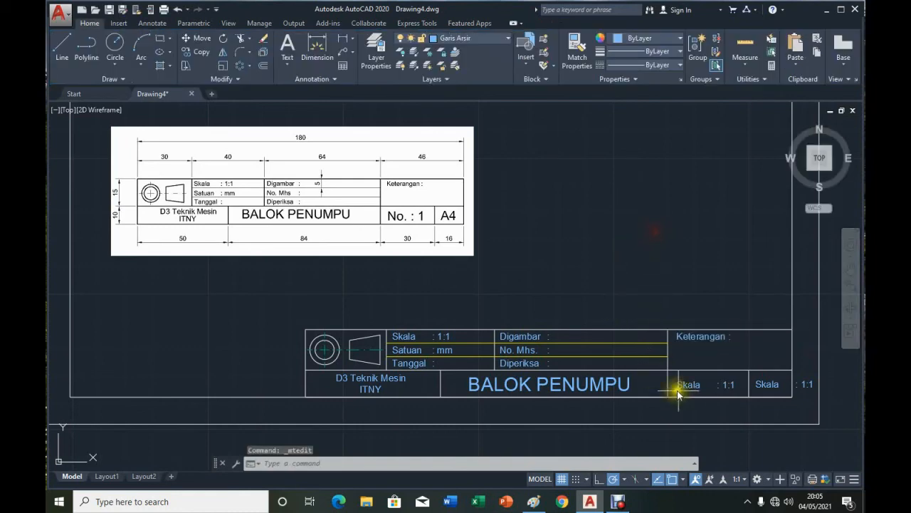
Replace the texts in the last two bottom-row cells of the title block with "No. : 01" and "A4".
{"action": "double_click", "coordinate": [703, 392]}
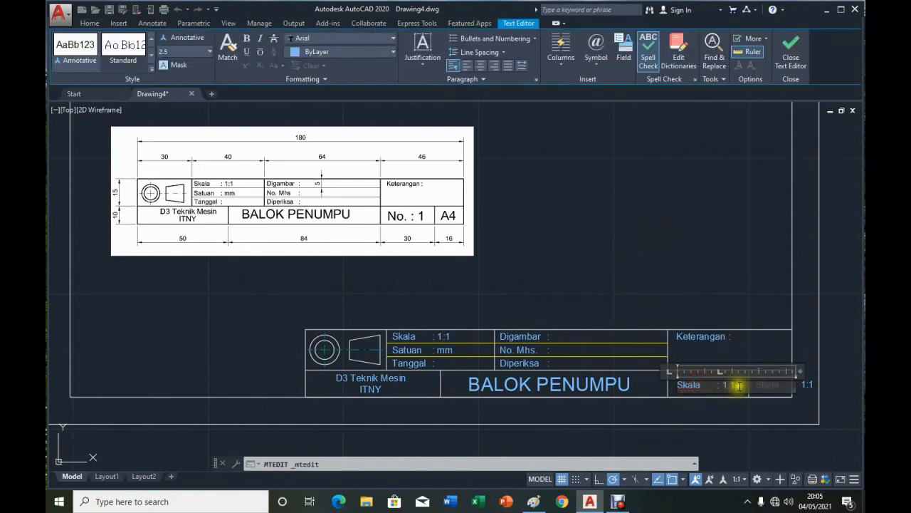
{"action": "left_click_drag", "start_coordinate": [690, 385], "coordinate": [648, 388]}
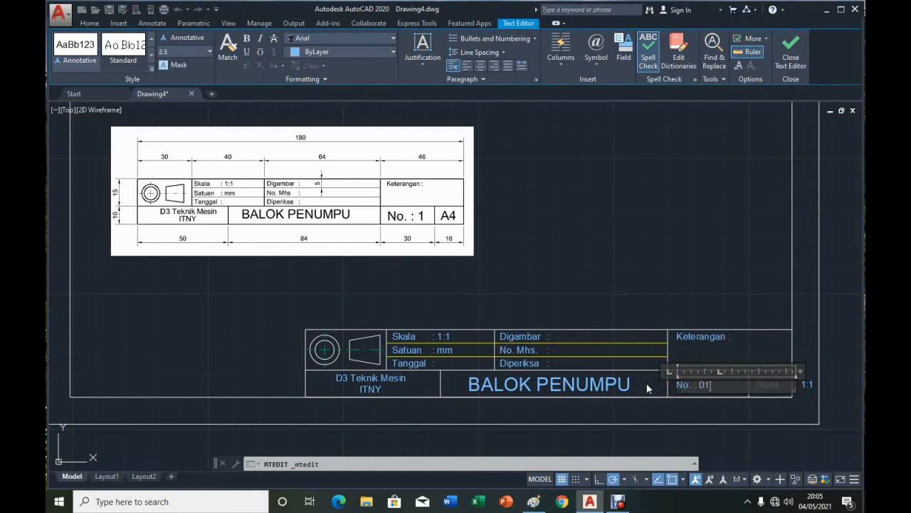
{"action": "left_click", "coordinate": [678, 275]}
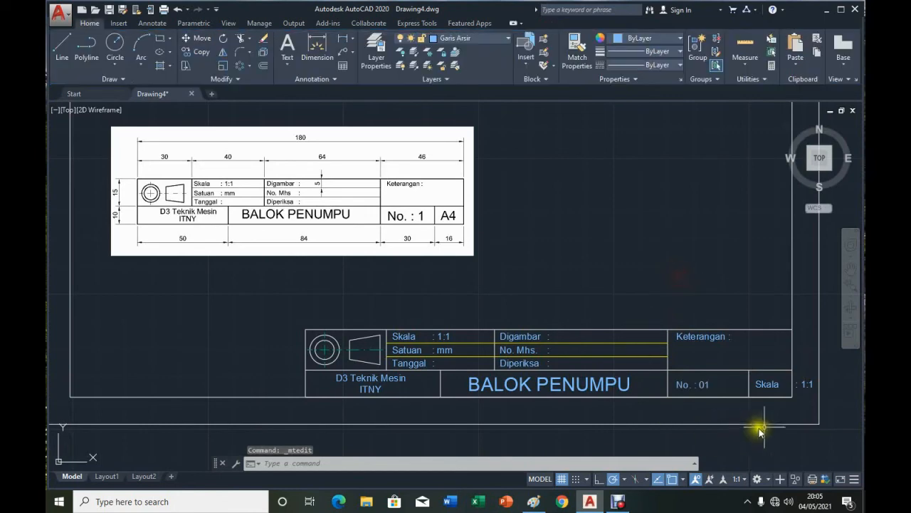
{"action": "double_click", "coordinate": [785, 401]}
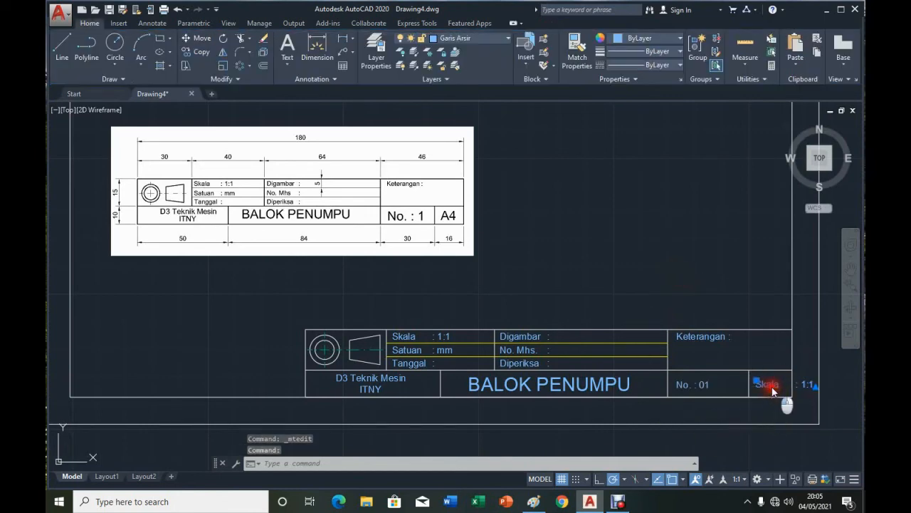
{"action": "left_click_drag", "start_coordinate": [814, 384], "coordinate": [751, 390]}
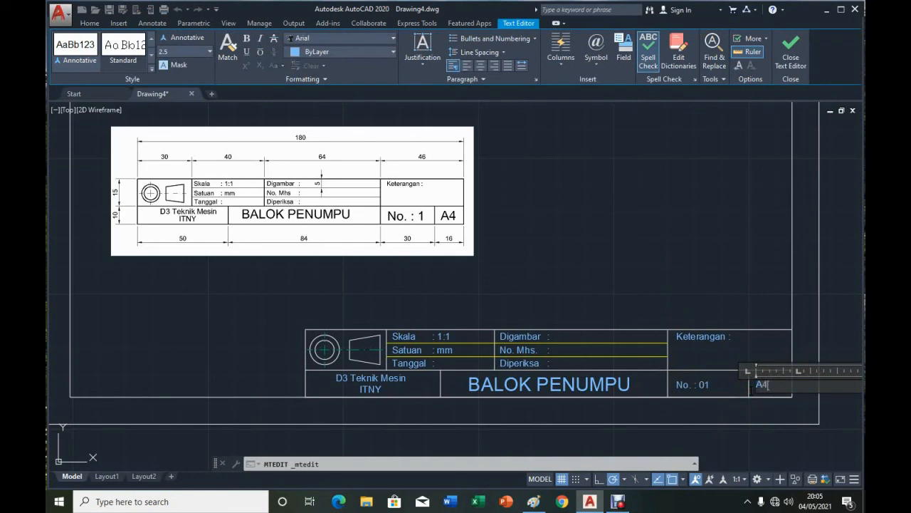
{"action": "left_click", "coordinate": [733, 272]}
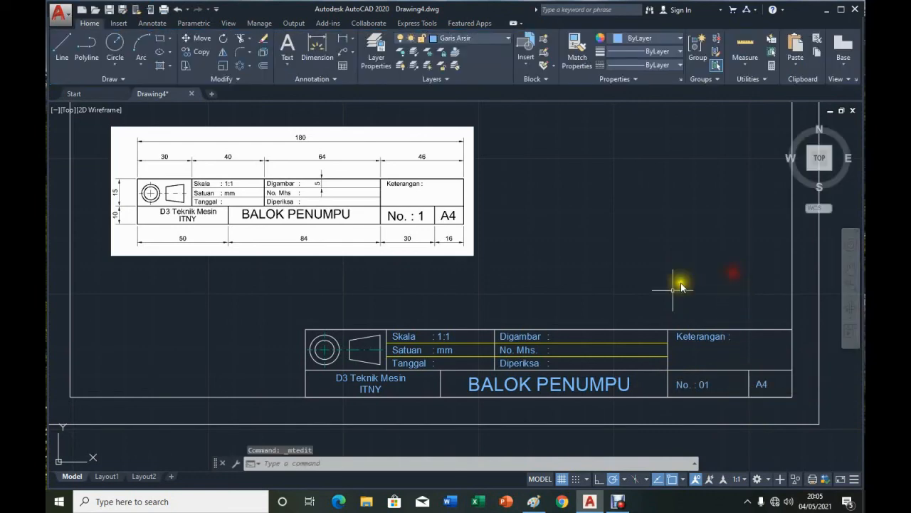
Set the text height of both "No. : 01" and "A4" to 5.
{"action": "double_click", "coordinate": [704, 386]}
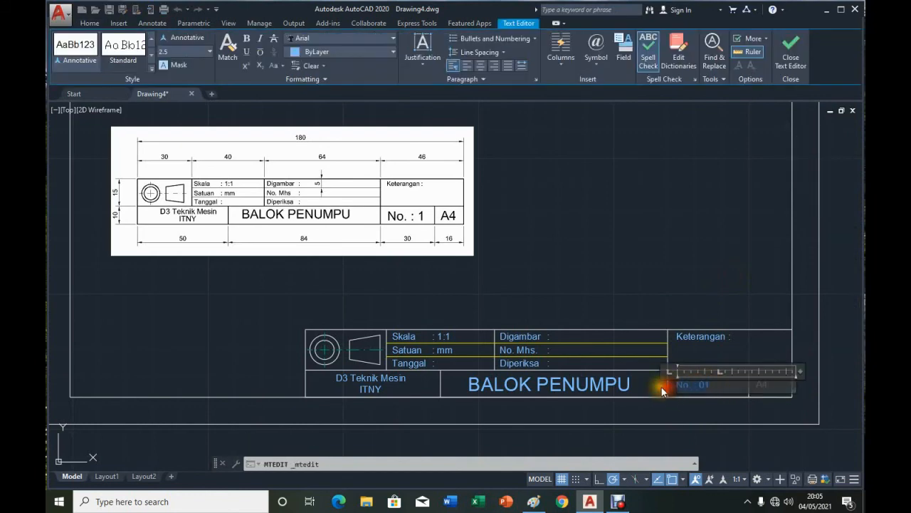
{"action": "left_click", "coordinate": [209, 51]}
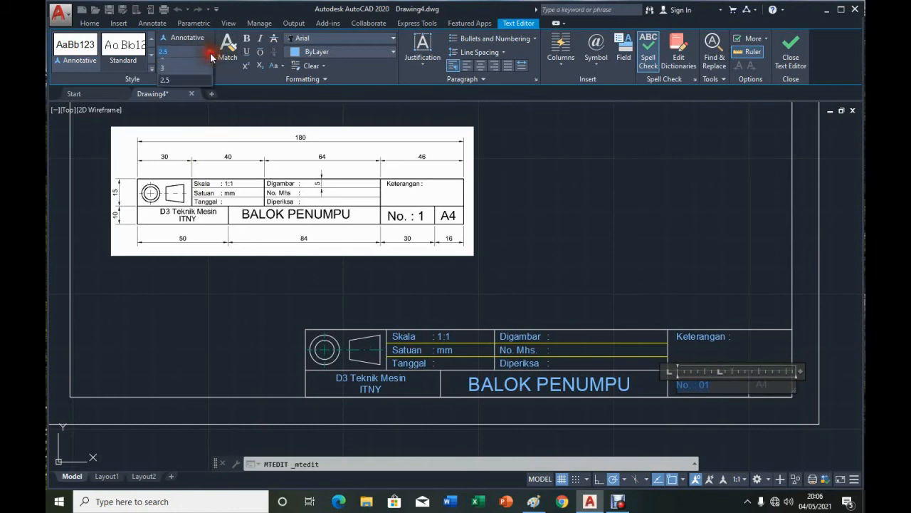
{"action": "left_click", "coordinate": [185, 64]}
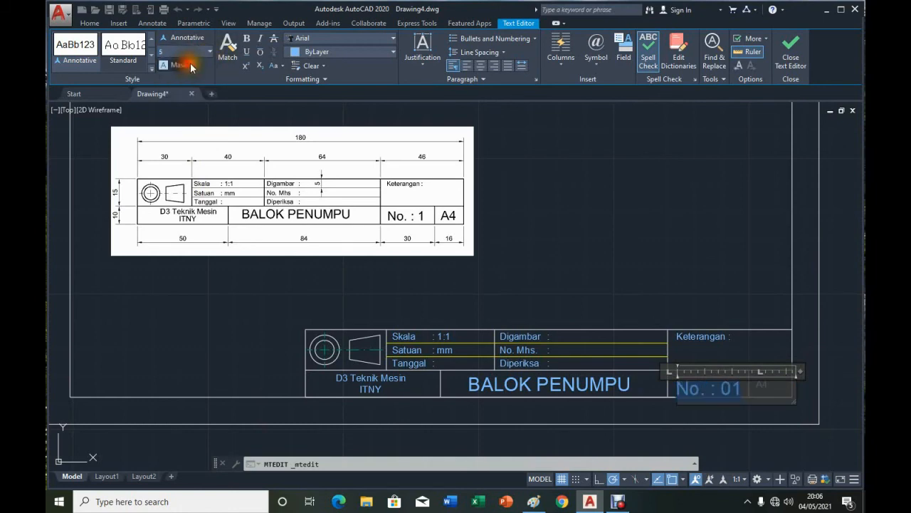
{"action": "left_click", "coordinate": [790, 50]}
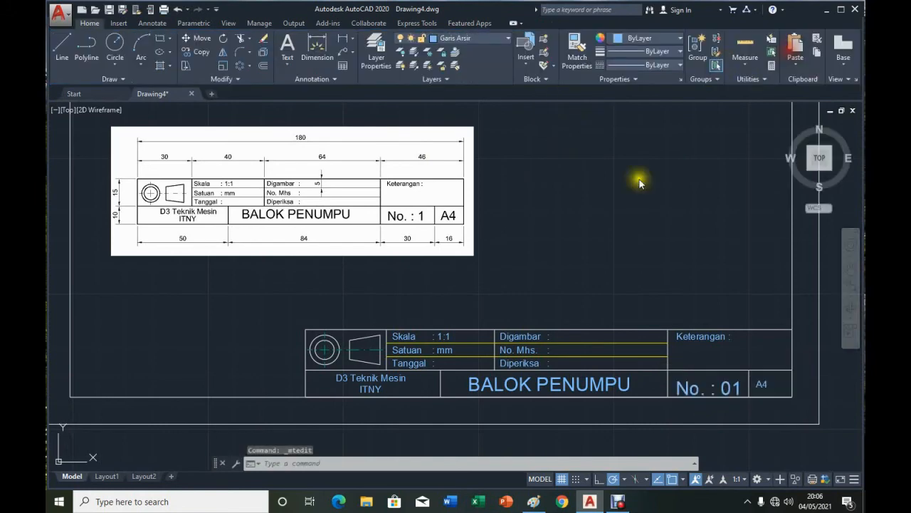
{"action": "double_click", "coordinate": [765, 387]}
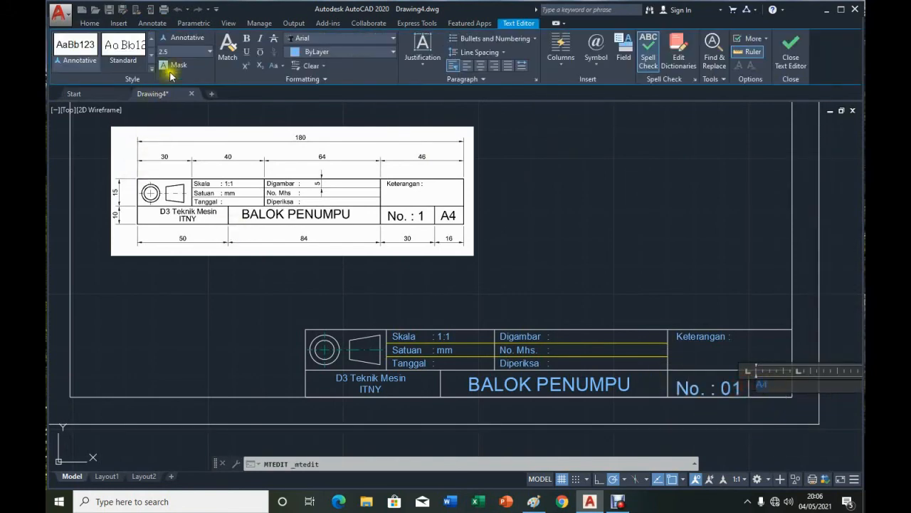
{"action": "left_click", "coordinate": [209, 51]}
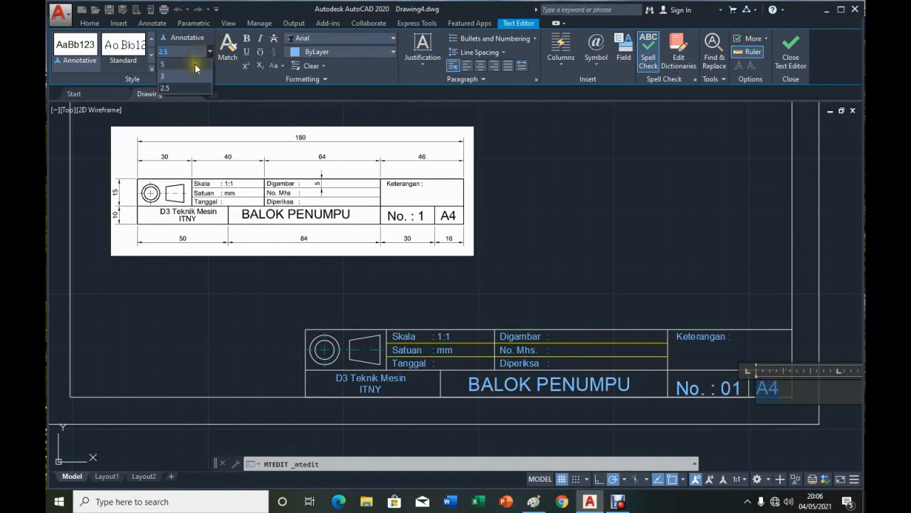
{"action": "left_click", "coordinate": [195, 64]}
{"action": "left_click", "coordinate": [791, 50]}
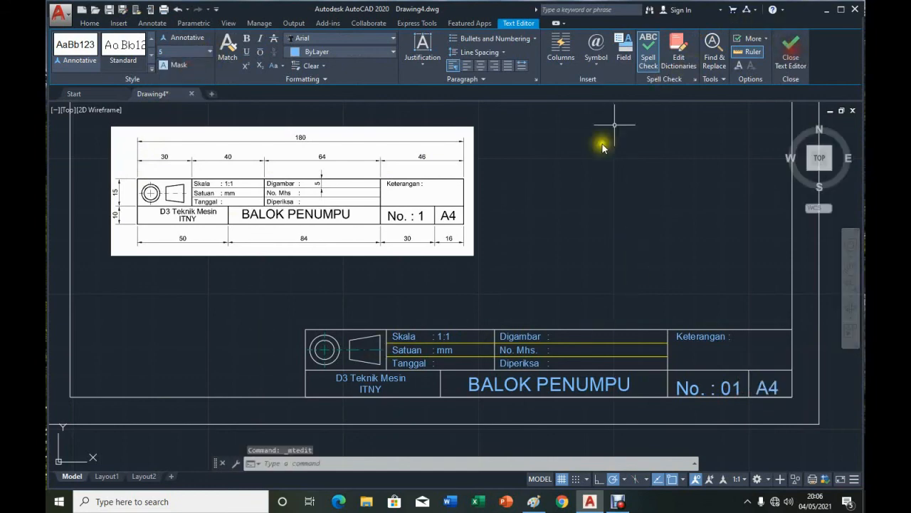
Move the "No. : 01" text slightly up to the vertical middle of its title block cell.
{"action": "scroll", "coordinate": [752, 410], "scroll_direction": "up", "scroll_amount": 2}
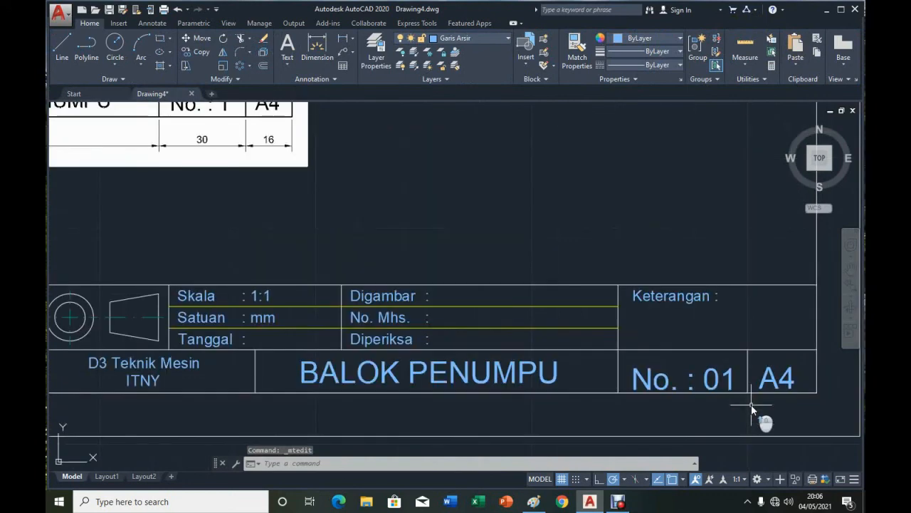
{"action": "left_click", "coordinate": [196, 37]}
{"action": "left_click", "coordinate": [717, 381]}
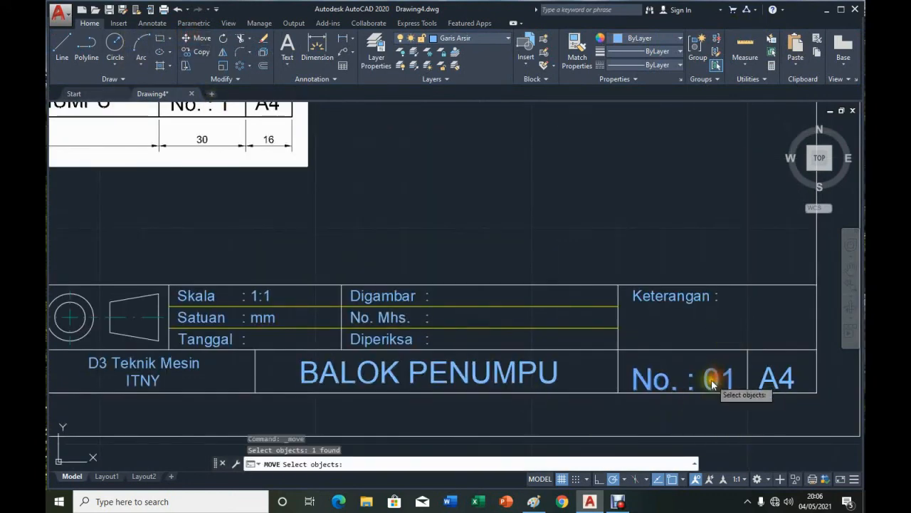
{"action": "key", "text": "Return"}
{"action": "left_click", "coordinate": [715, 378]}
{"action": "left_click", "coordinate": [716, 379]}
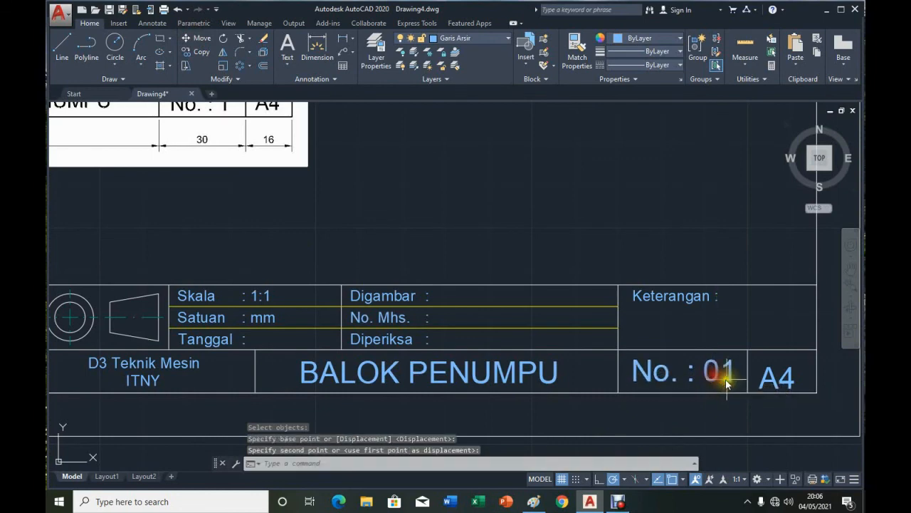
Move the "A4" text slightly up to the vertical middle of its title block cell.
{"action": "left_click", "coordinate": [205, 40]}
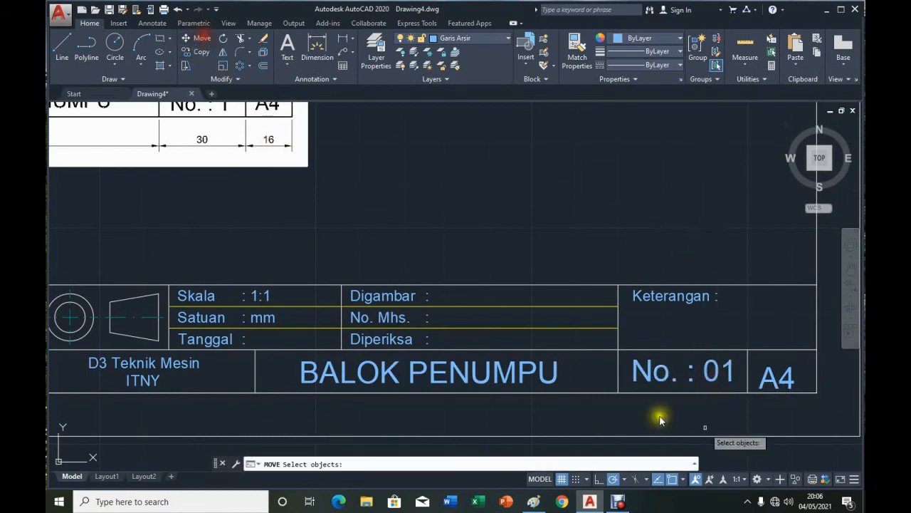
{"action": "left_click", "coordinate": [779, 381]}
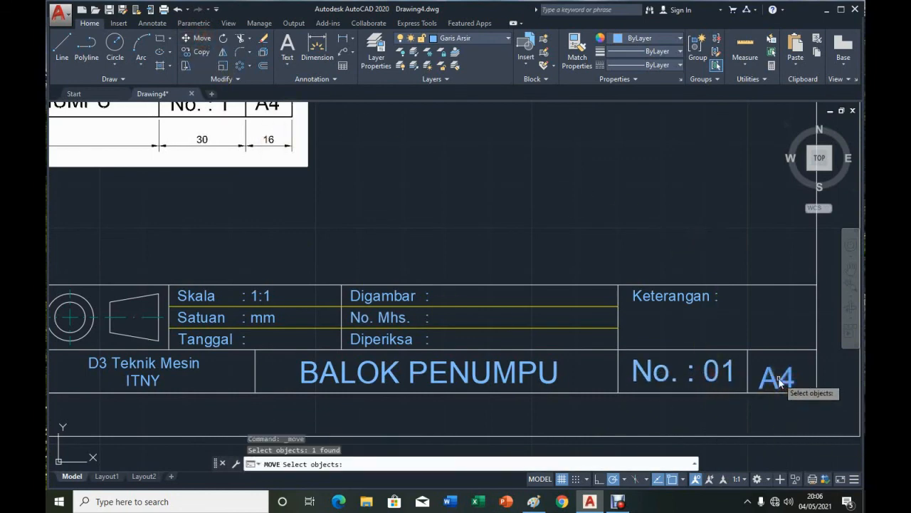
{"action": "key", "text": "Return"}
{"action": "left_click", "coordinate": [783, 377]}
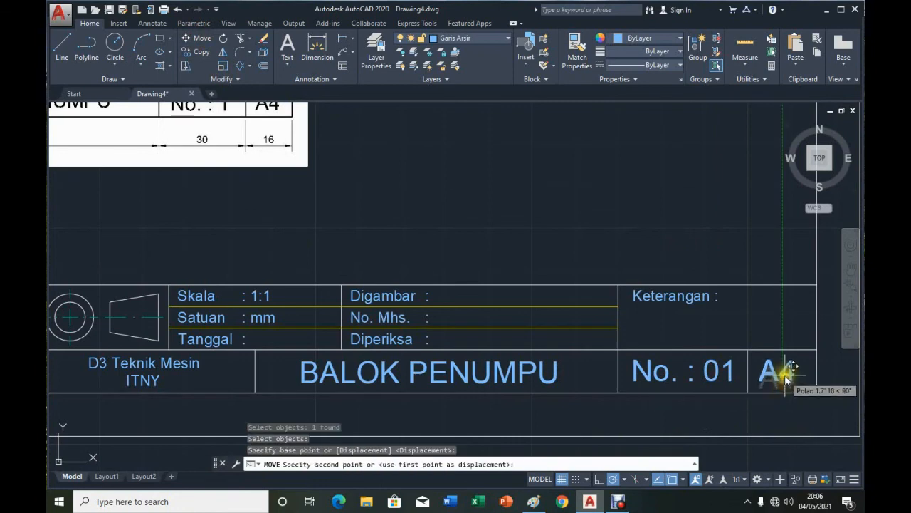
{"action": "left_click", "coordinate": [785, 379]}
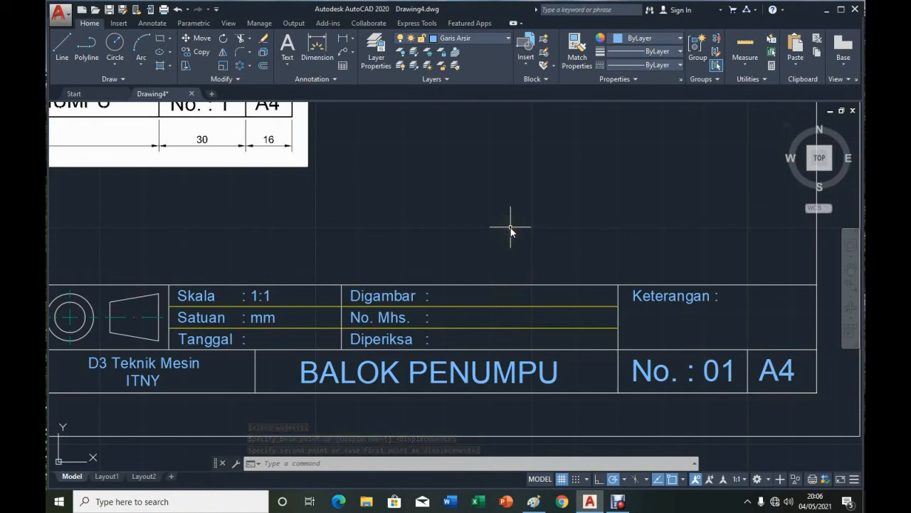
Move the dimensioned front and side views together into the A4 frame, above the title block, using the hole centre as base point.
{"action": "scroll", "coordinate": [510, 229], "scroll_direction": "down", "scroll_amount": 5}
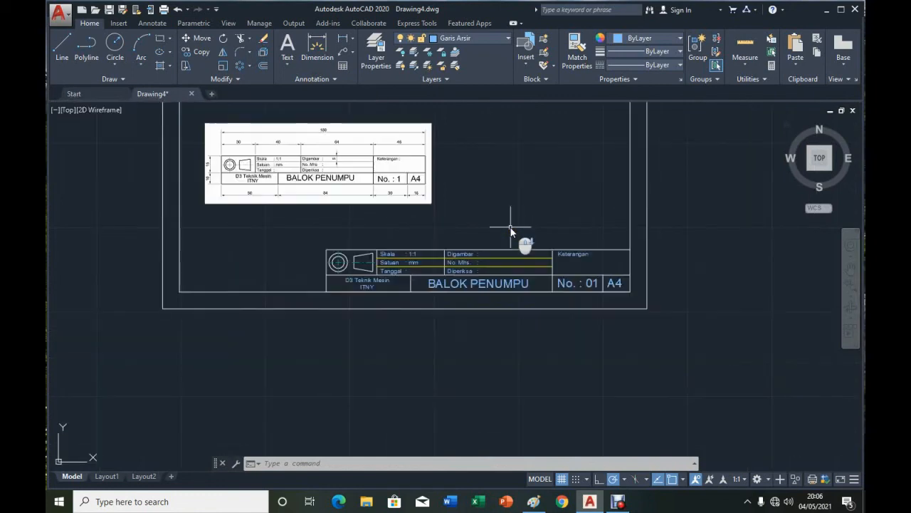
{"action": "scroll", "coordinate": [511, 229], "scroll_direction": "up", "scroll_amount": 2}
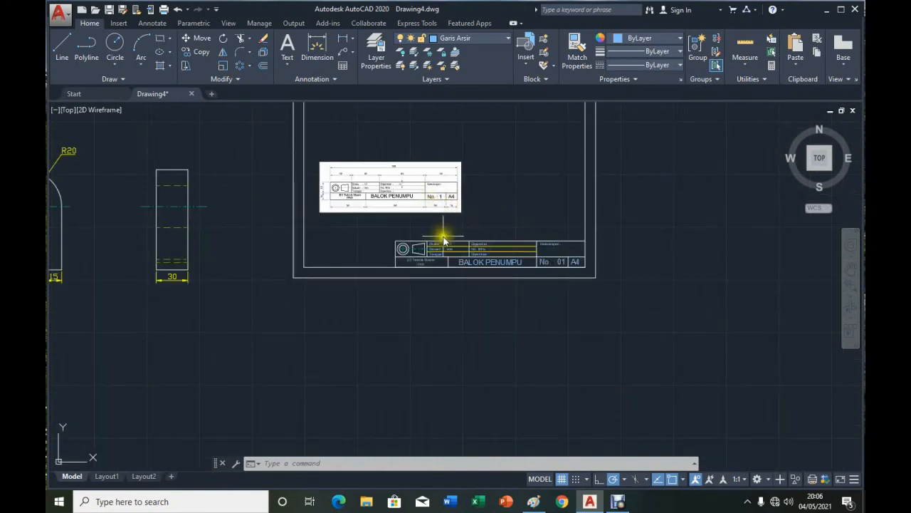
{"action": "mouse_move", "coordinate": [442, 231]}
{"action": "middle_mouse_down"}
{"action": "mouse_move", "coordinate": [443, 277]}
{"action": "mouse_move", "coordinate": [622, 340]}
{"action": "middle_mouse_up"}
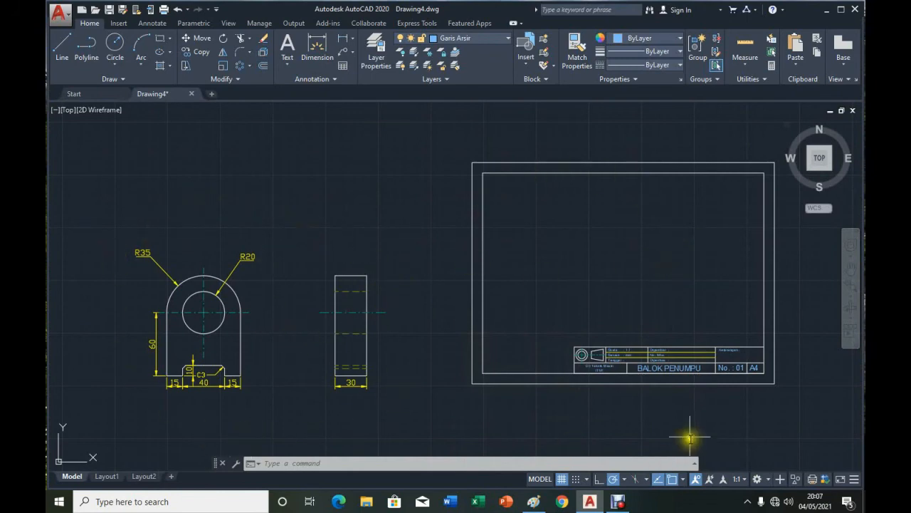
{"action": "left_click", "coordinate": [202, 37]}
{"action": "left_click", "coordinate": [117, 228]}
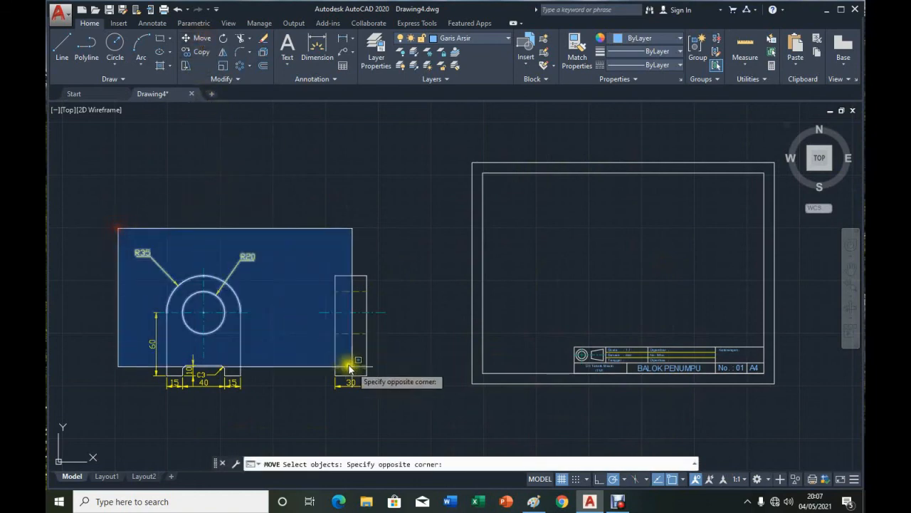
{"action": "left_click", "coordinate": [403, 408]}
{"action": "key", "text": "Return"}
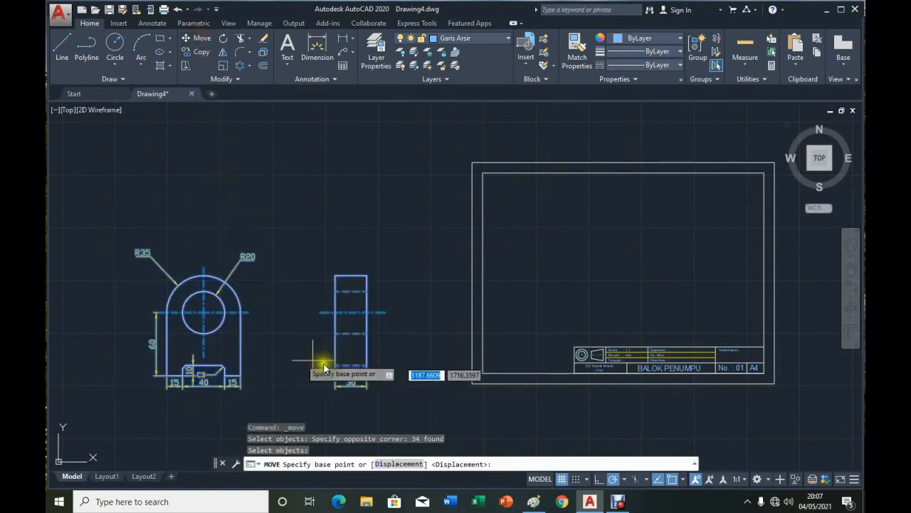
{"action": "left_click", "coordinate": [206, 315]}
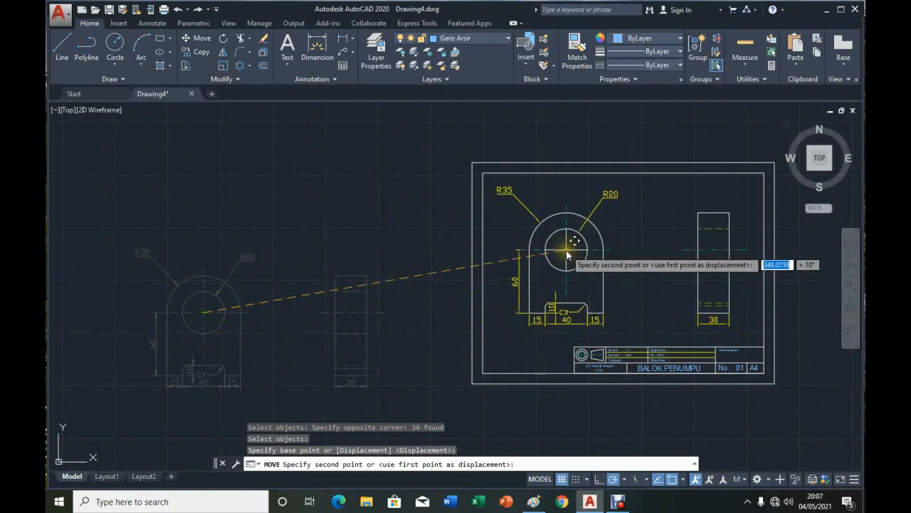
{"action": "left_click", "coordinate": [566, 249]}
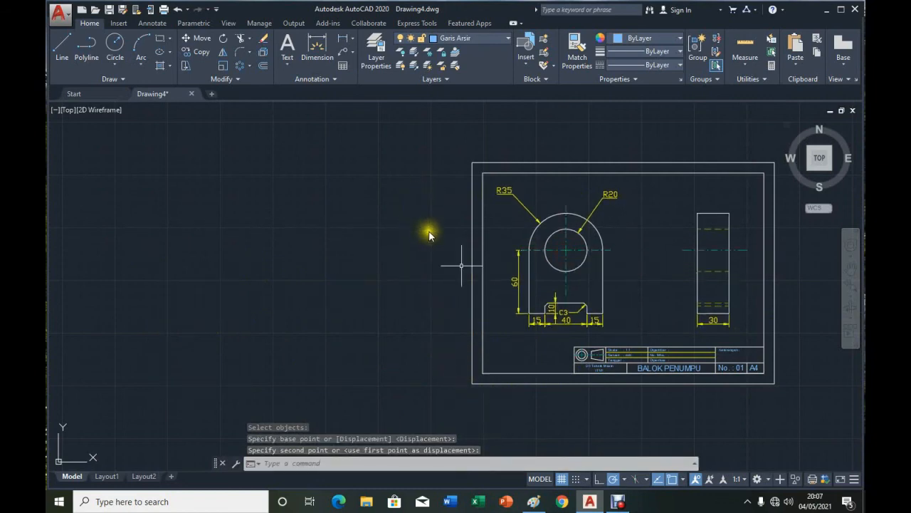
{"action": "left_click", "coordinate": [744, 288]}
{"action": "middle_click_drag", "start_coordinate": [745, 288], "coordinate": [554, 287]}
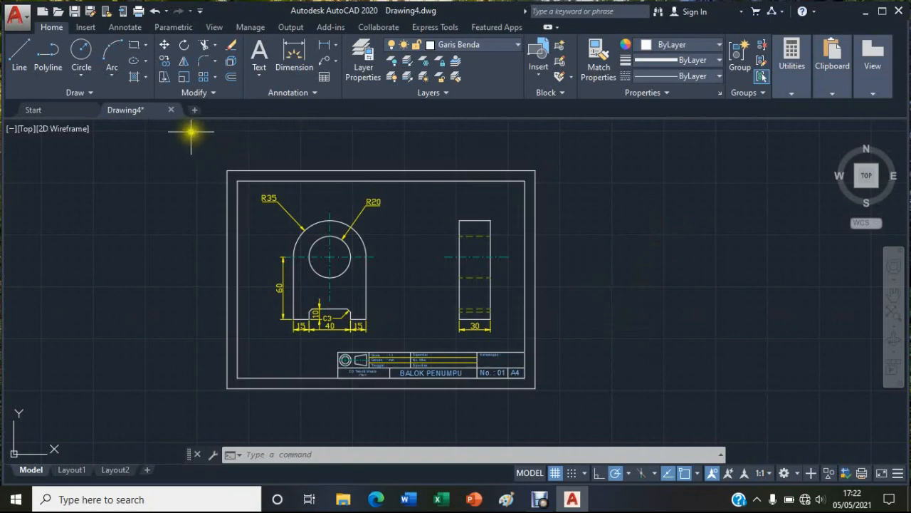
Start plotting the drawing with the EPSON L220 Series printer and the A4 210 x 297 mm paper size.
{"action": "left_click", "coordinate": [139, 11]}
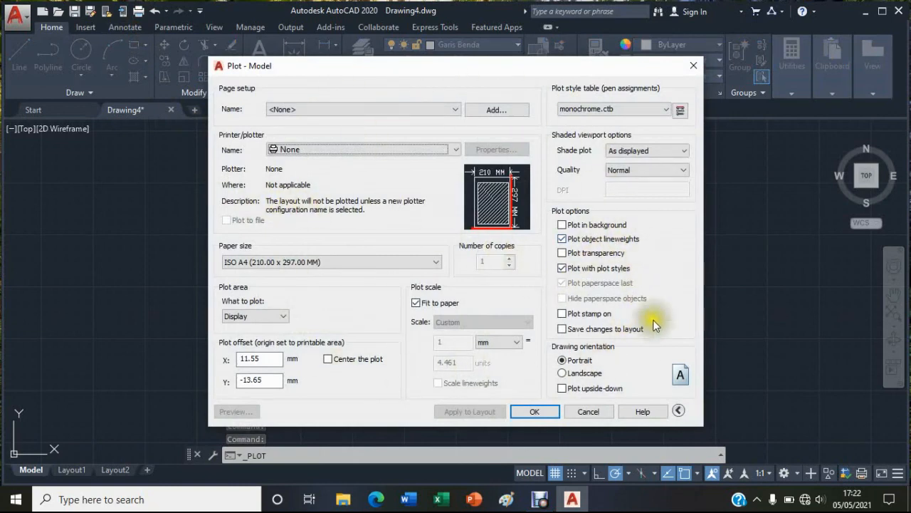
{"action": "left_click", "coordinate": [679, 411]}
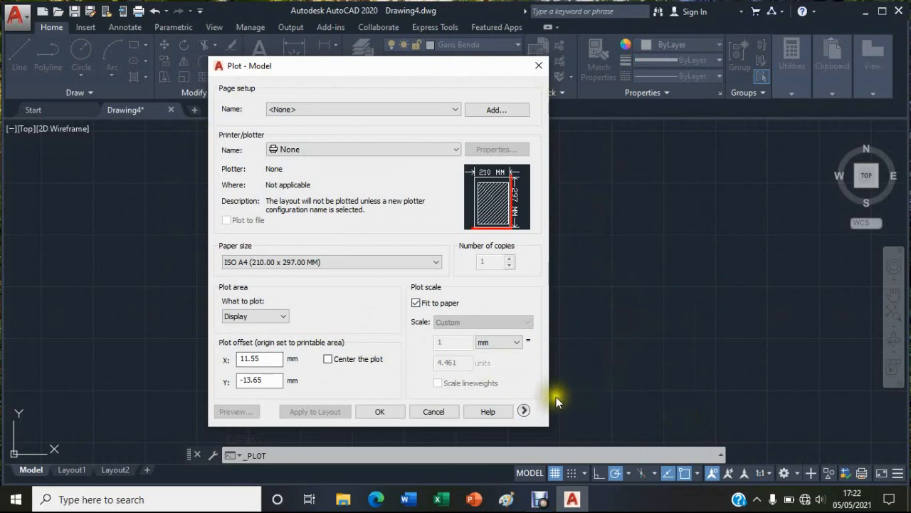
{"action": "left_click", "coordinate": [525, 410]}
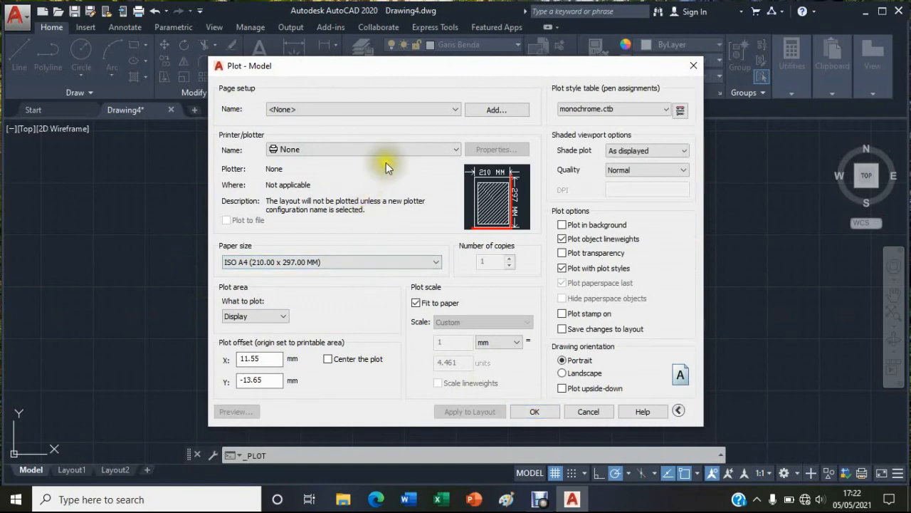
{"action": "left_click", "coordinate": [403, 151]}
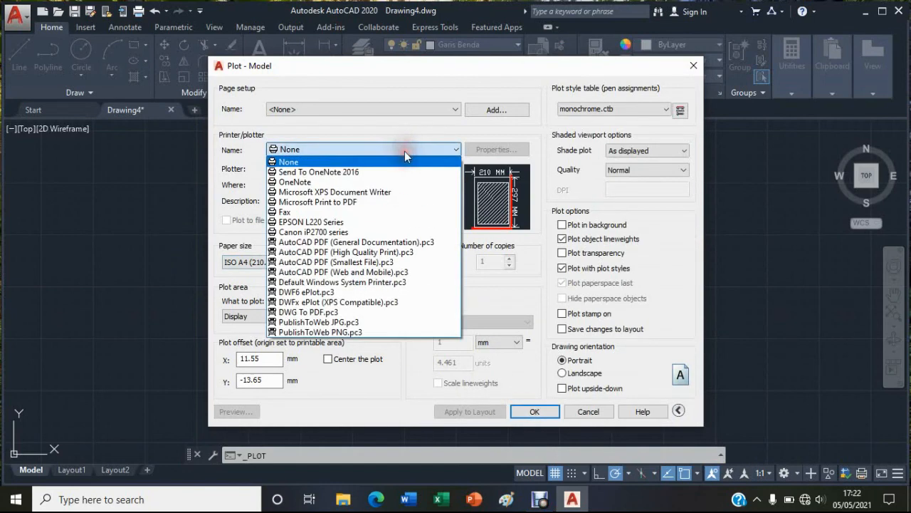
{"action": "left_click", "coordinate": [397, 223]}
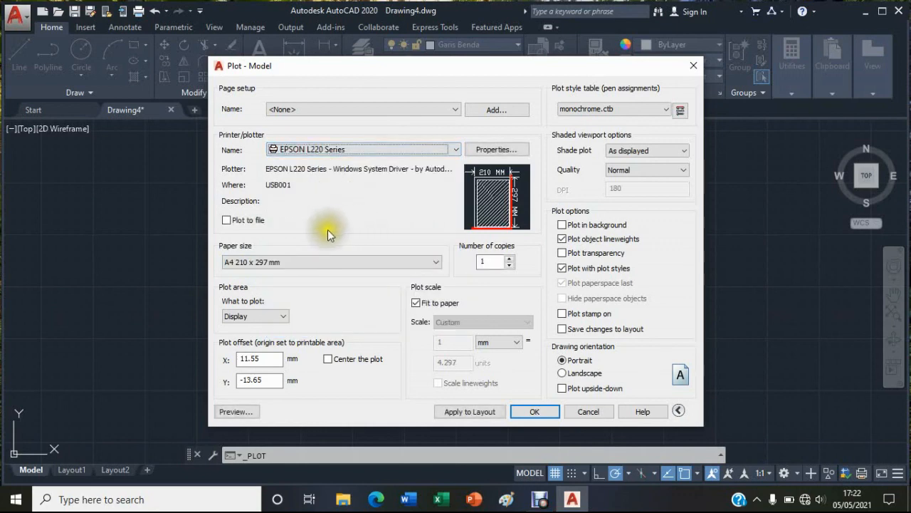
{"action": "left_click", "coordinate": [321, 263]}
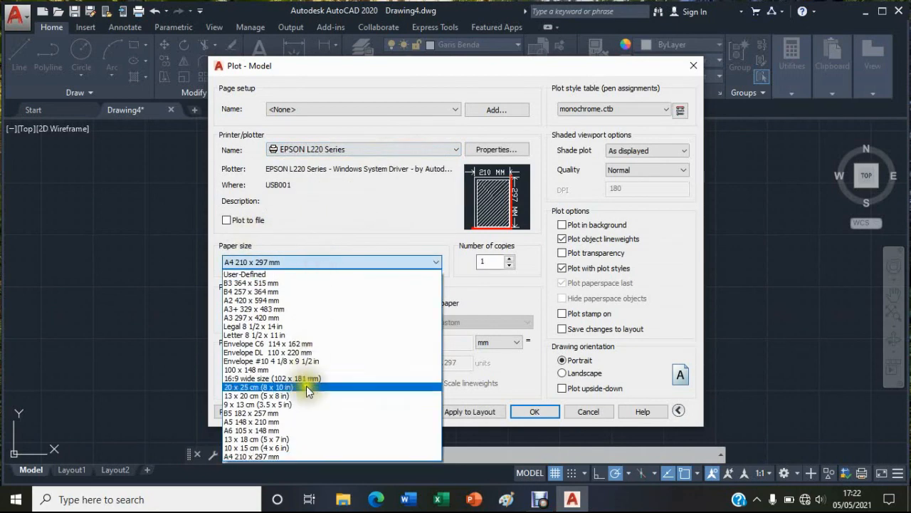
{"action": "left_click", "coordinate": [306, 456]}
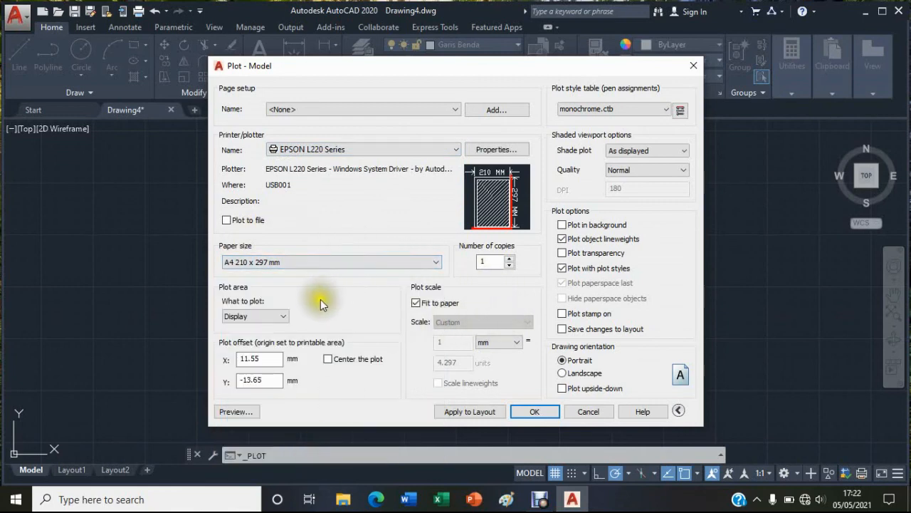
Set the plot area to a window spanning the upper-left to lower-right corners of the outer sheet frame.
{"action": "left_click", "coordinate": [284, 315]}
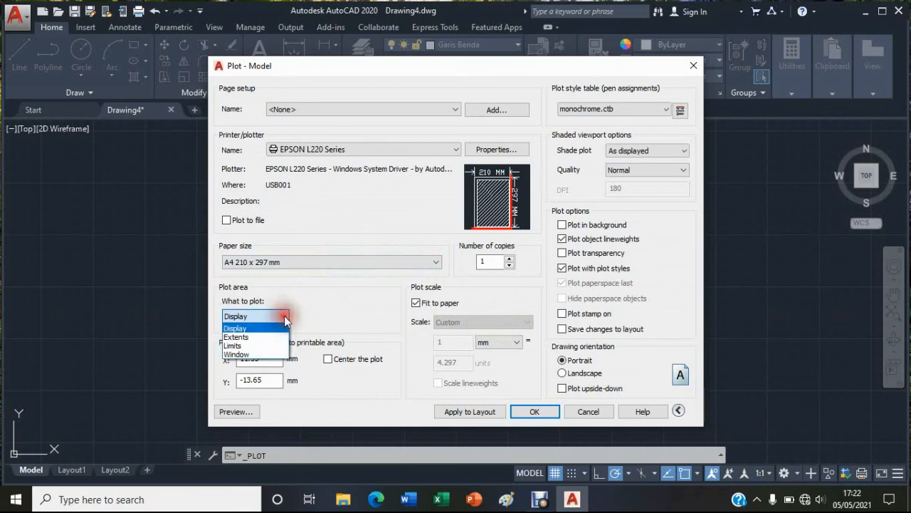
{"action": "left_click", "coordinate": [266, 355]}
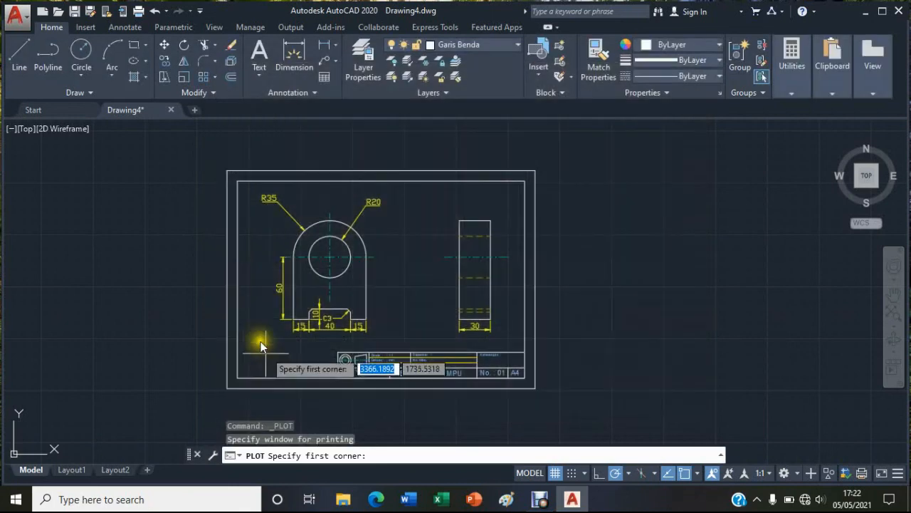
{"action": "left_click", "coordinate": [230, 176]}
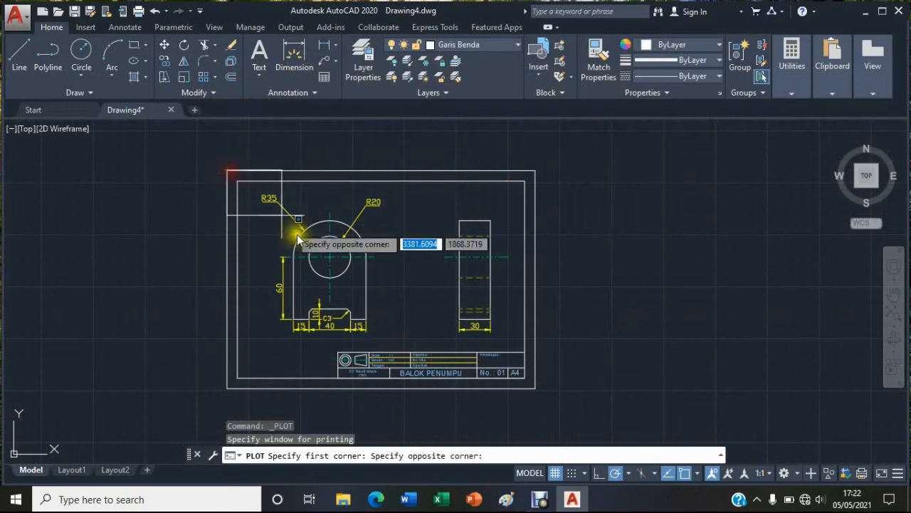
{"action": "left_click", "coordinate": [536, 388]}
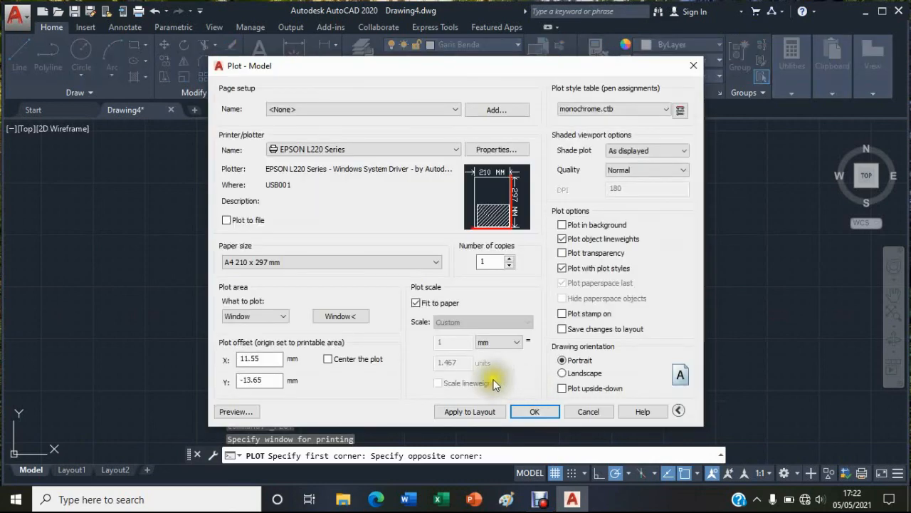
Center the plot on the paper and set the plot scale to 1:1 instead of fitting to paper.
{"action": "left_click", "coordinate": [328, 359]}
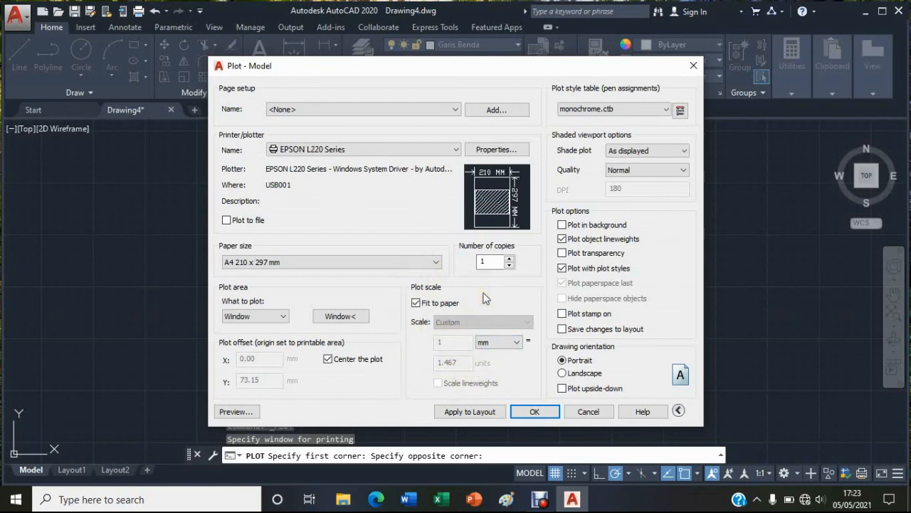
{"action": "left_click", "coordinate": [416, 303]}
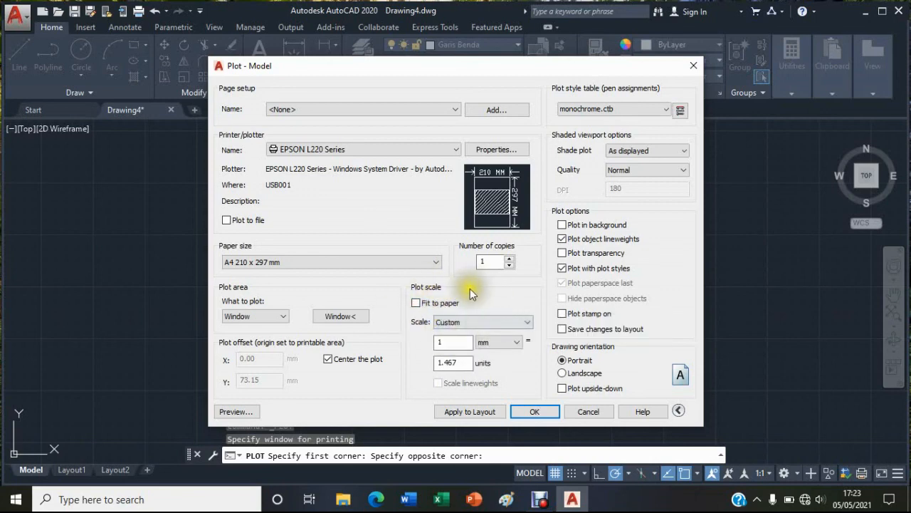
{"action": "left_click", "coordinate": [504, 323]}
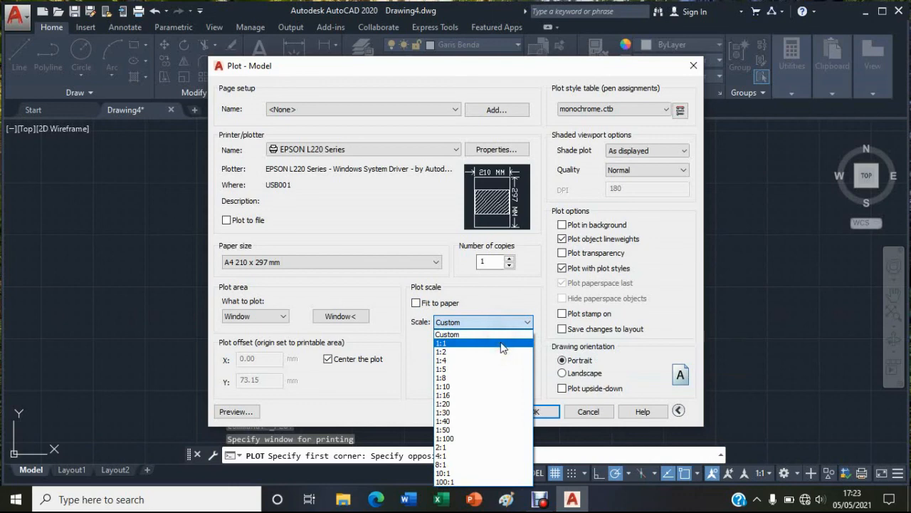
{"action": "left_click", "coordinate": [501, 343]}
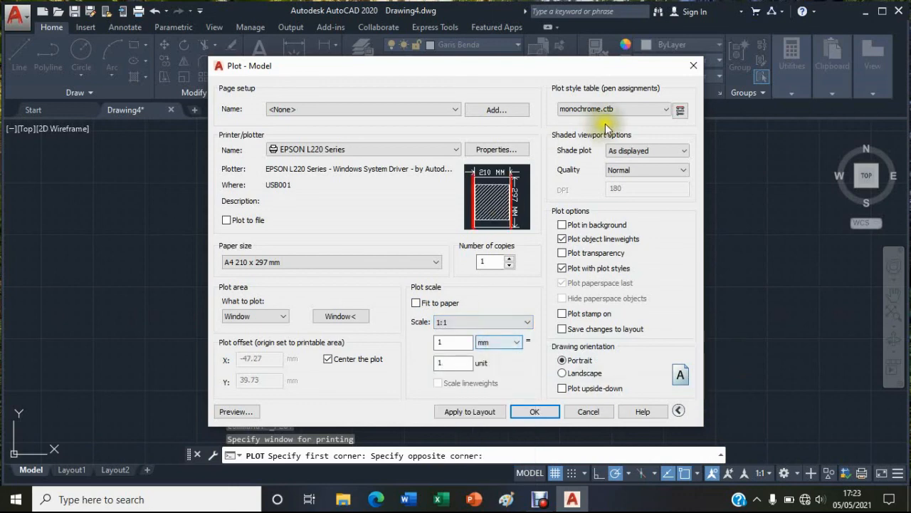
Assign the monochrome.ctb plot style table to all layouts and set the drawing orientation to Landscape.
{"action": "left_click", "coordinate": [641, 111]}
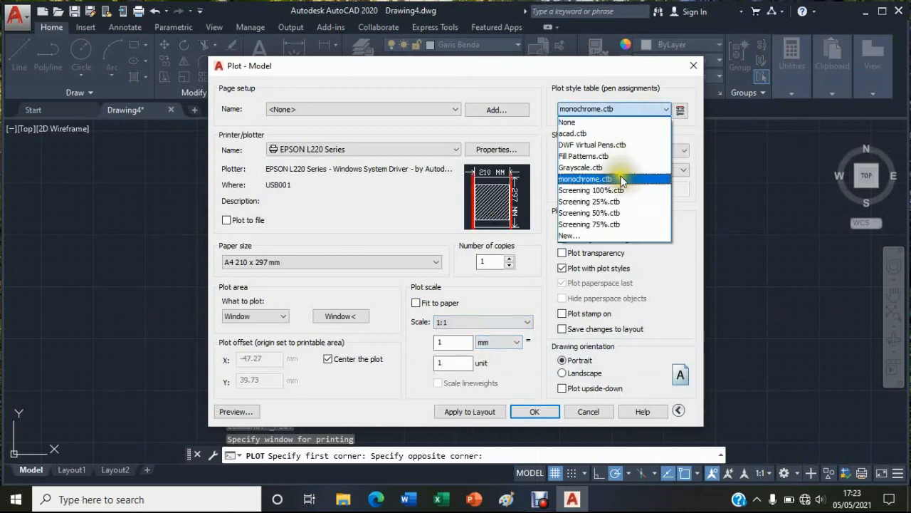
{"action": "left_click", "coordinate": [621, 179]}
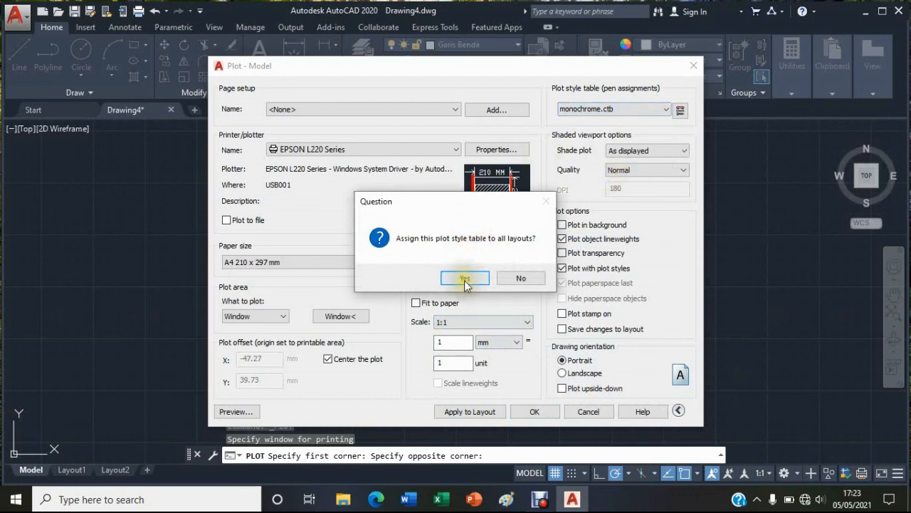
{"action": "left_click", "coordinate": [463, 279]}
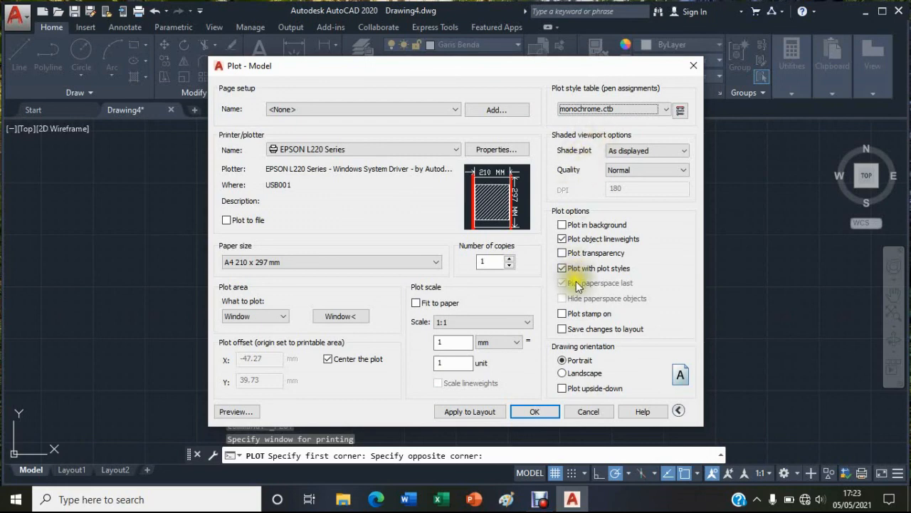
{"action": "left_click", "coordinate": [582, 373]}
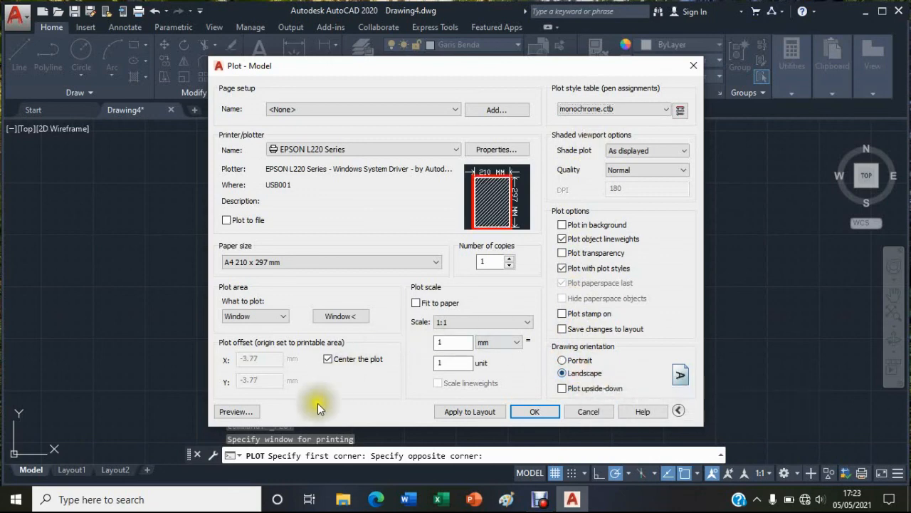
Preview the plot of the A4 sheet and send it to the printer from the preview.
{"action": "left_click", "coordinate": [238, 412]}
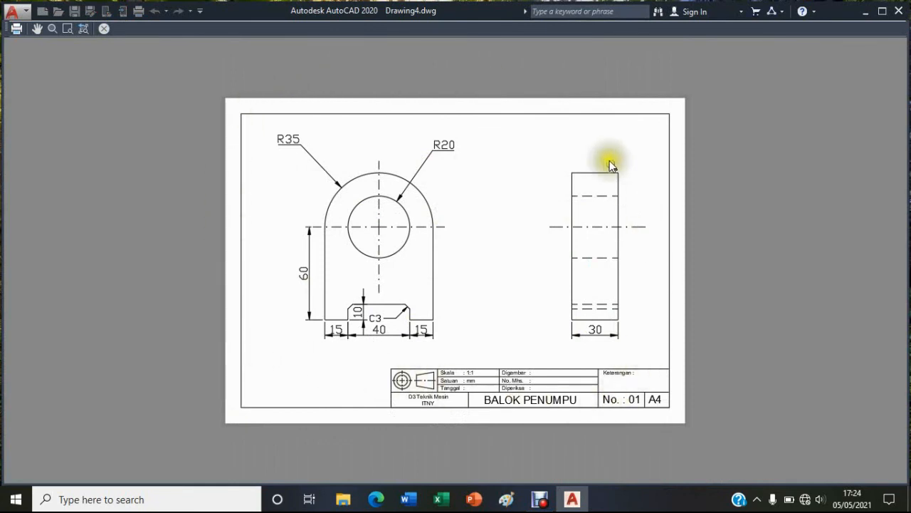
{"action": "right_click", "coordinate": [487, 202]}
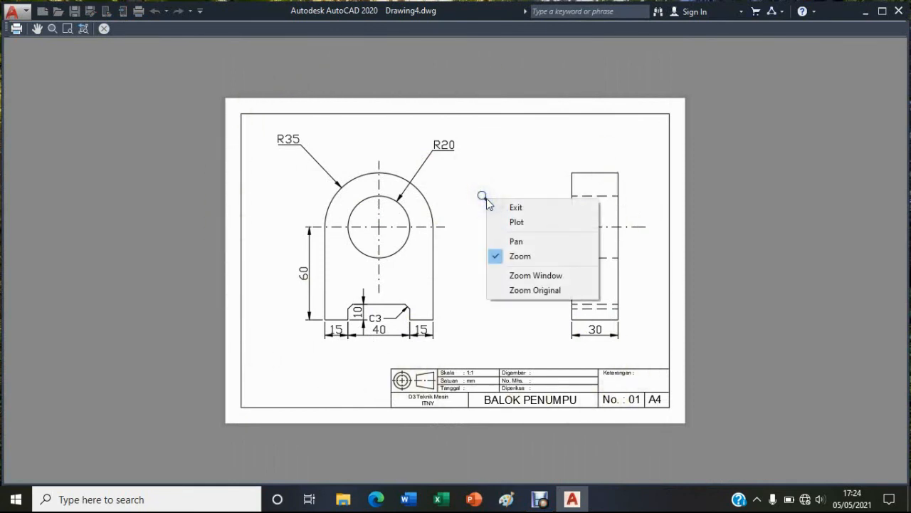
{"action": "left_click", "coordinate": [532, 224]}
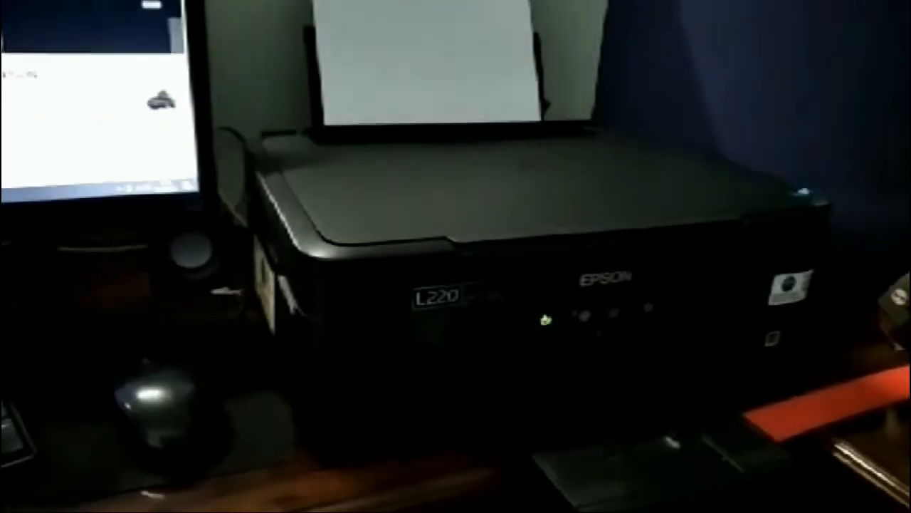